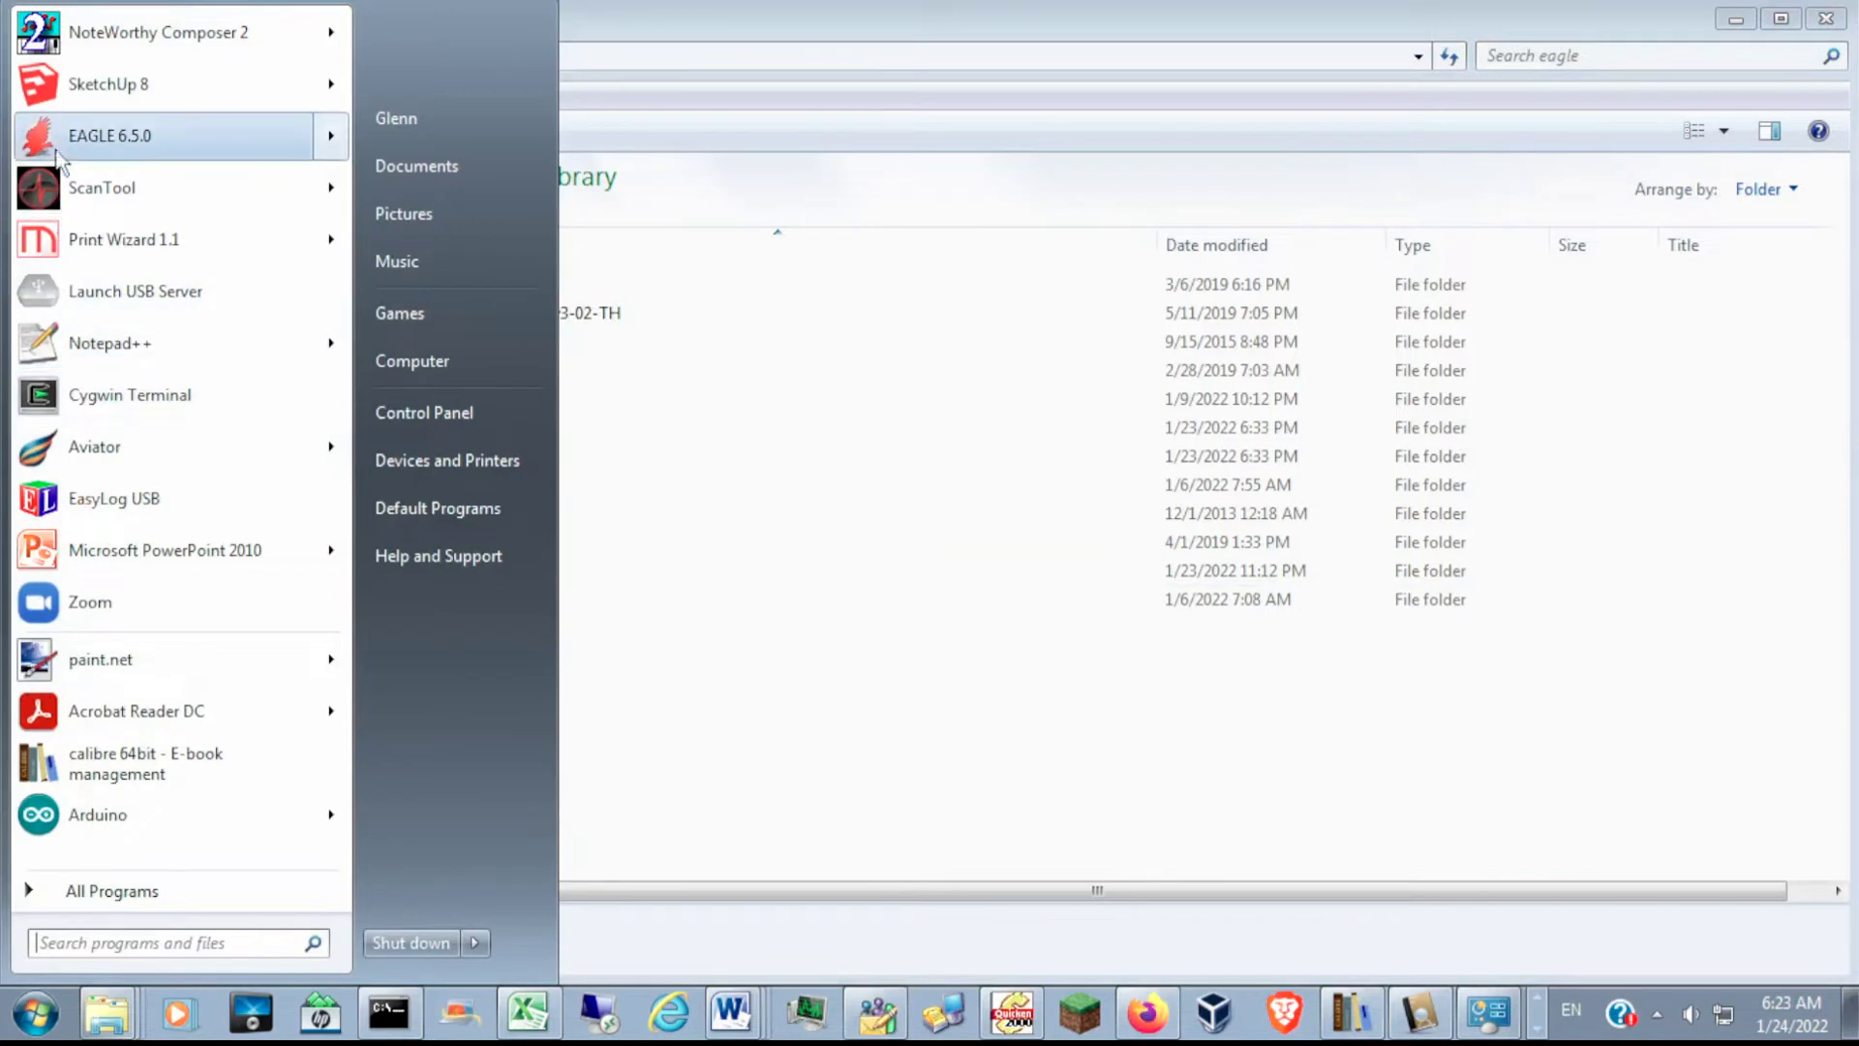
- Launch EAGLE 6.5.0 and create a new project named tutorial
click(73, 138)
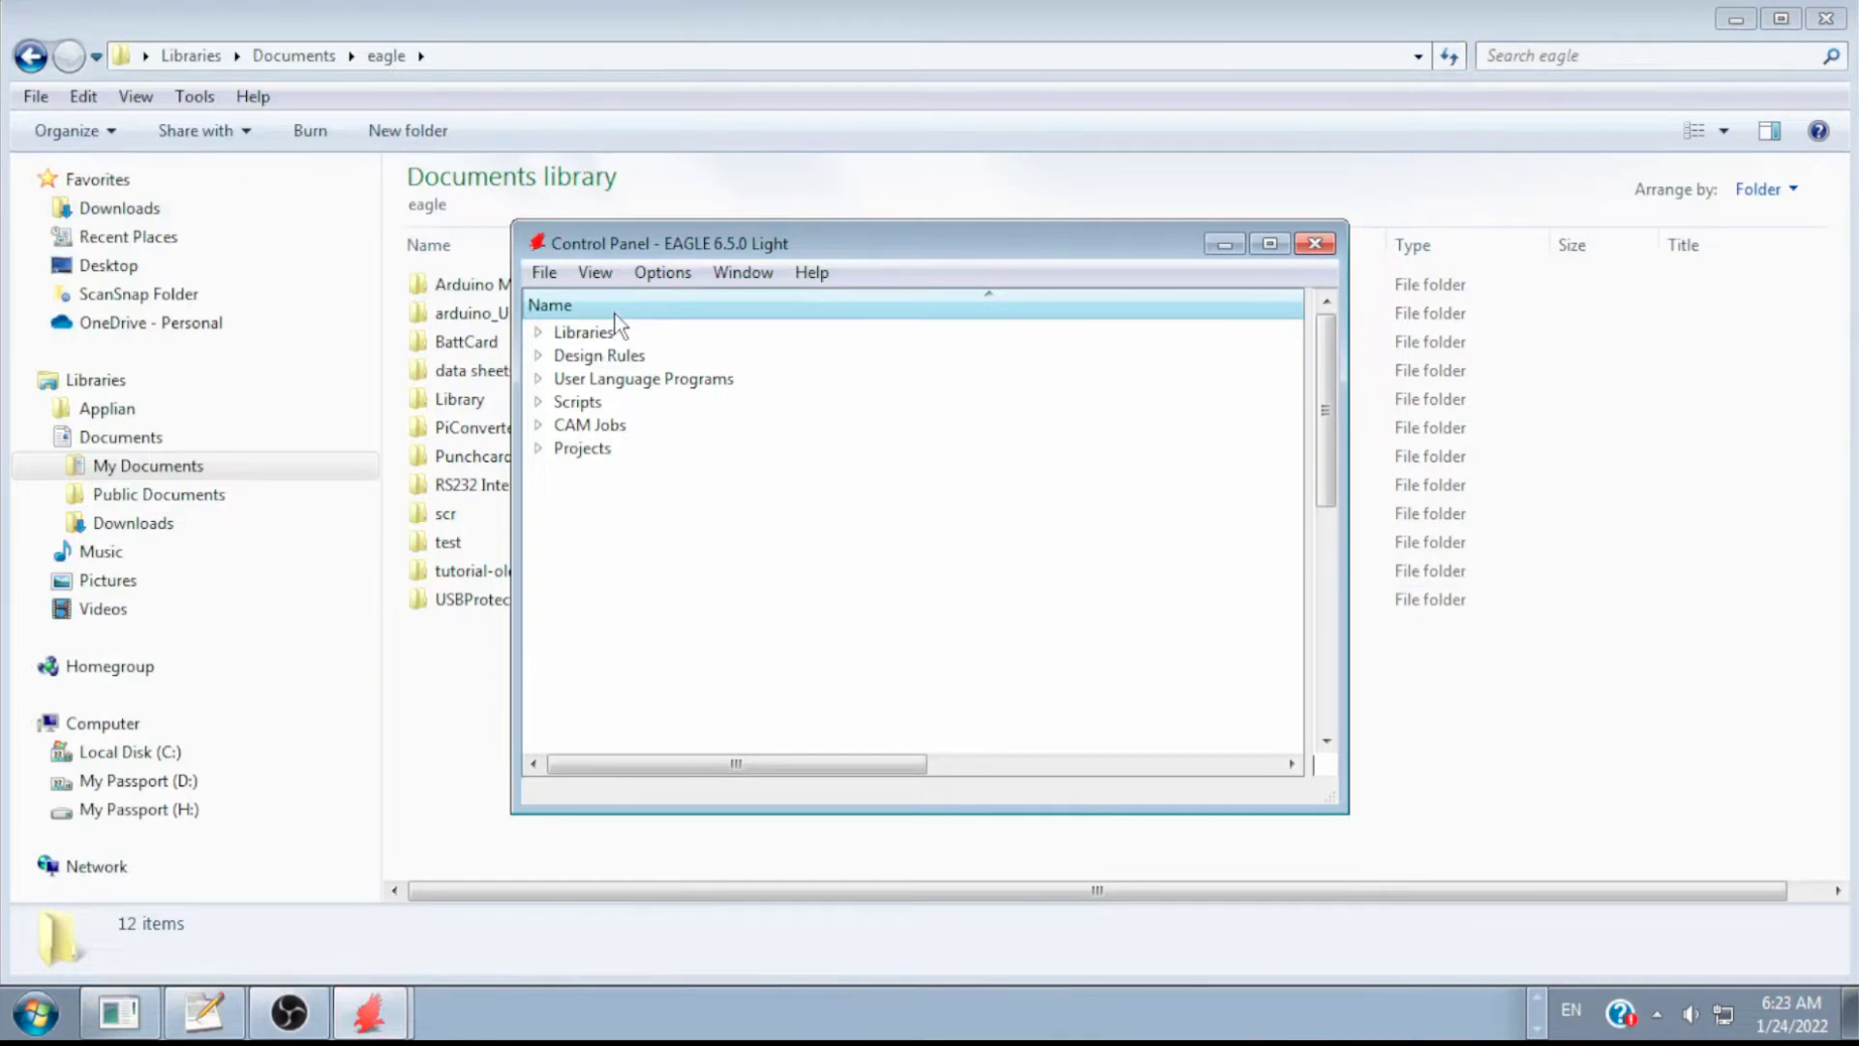
click(541, 274)
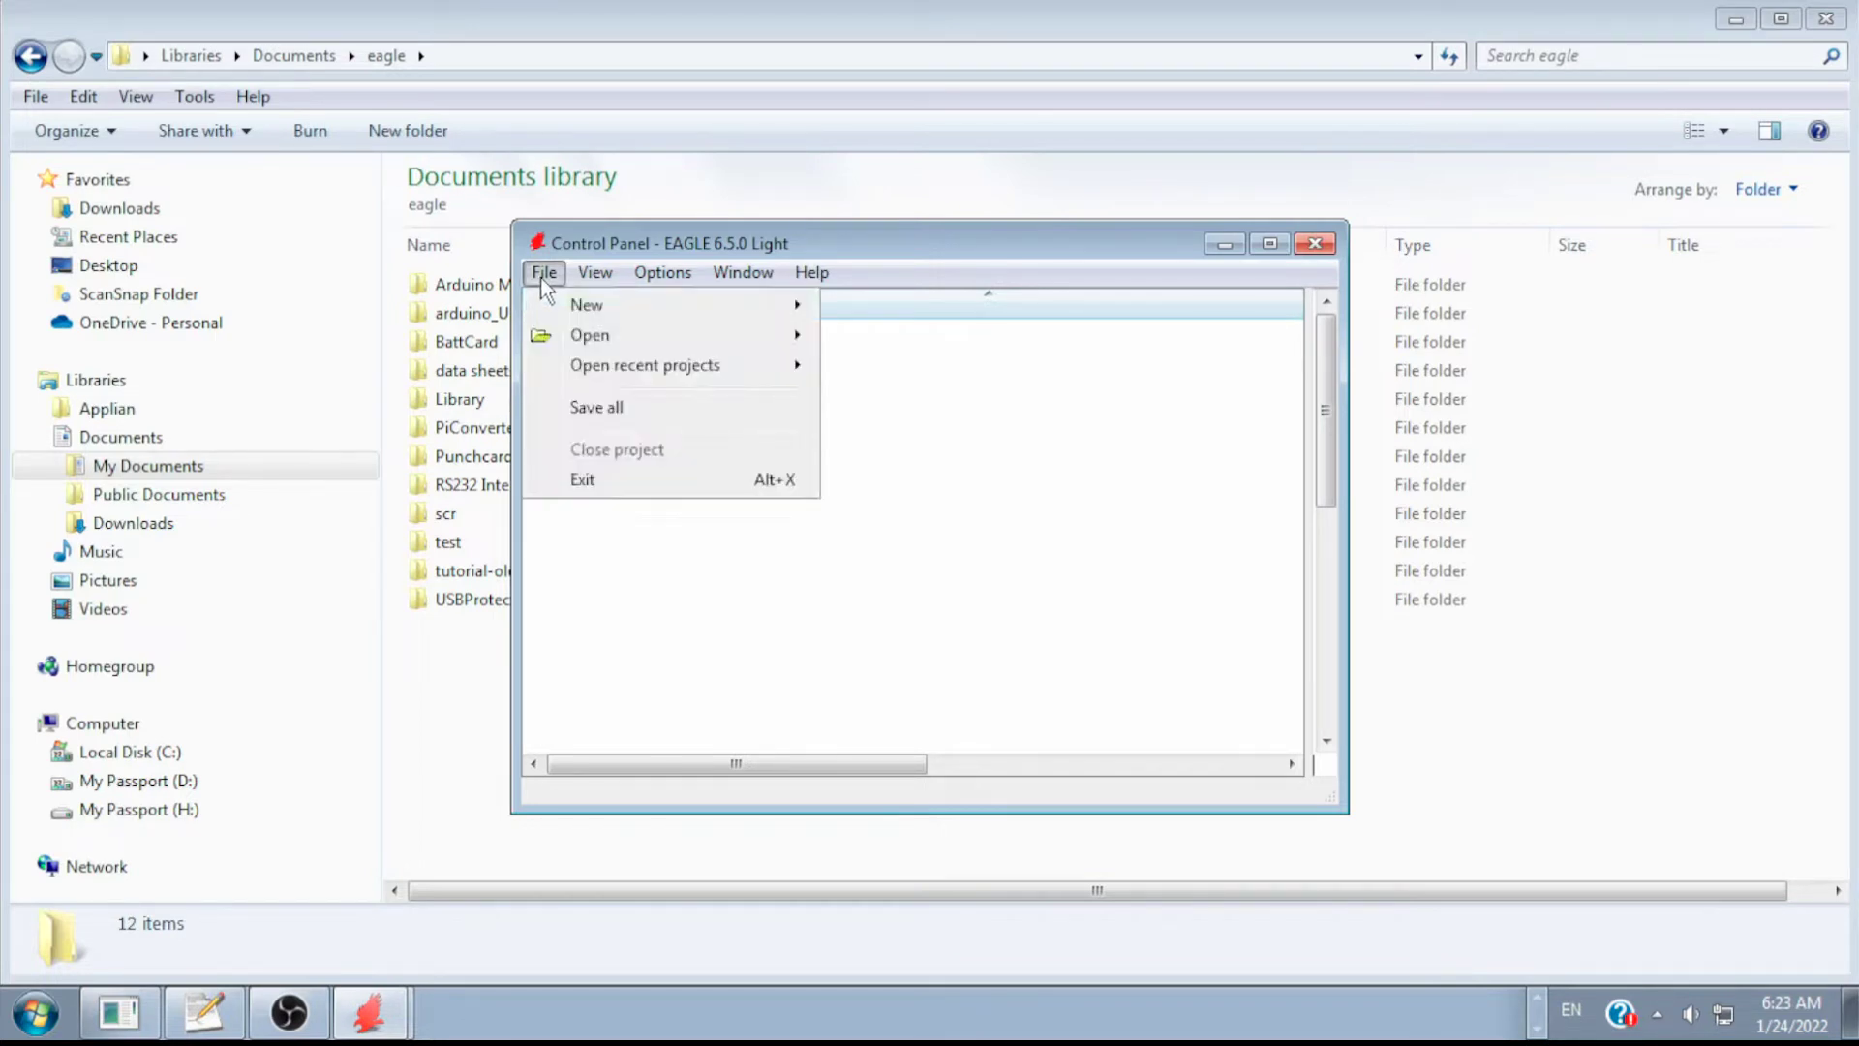
mouse_move(594, 312)
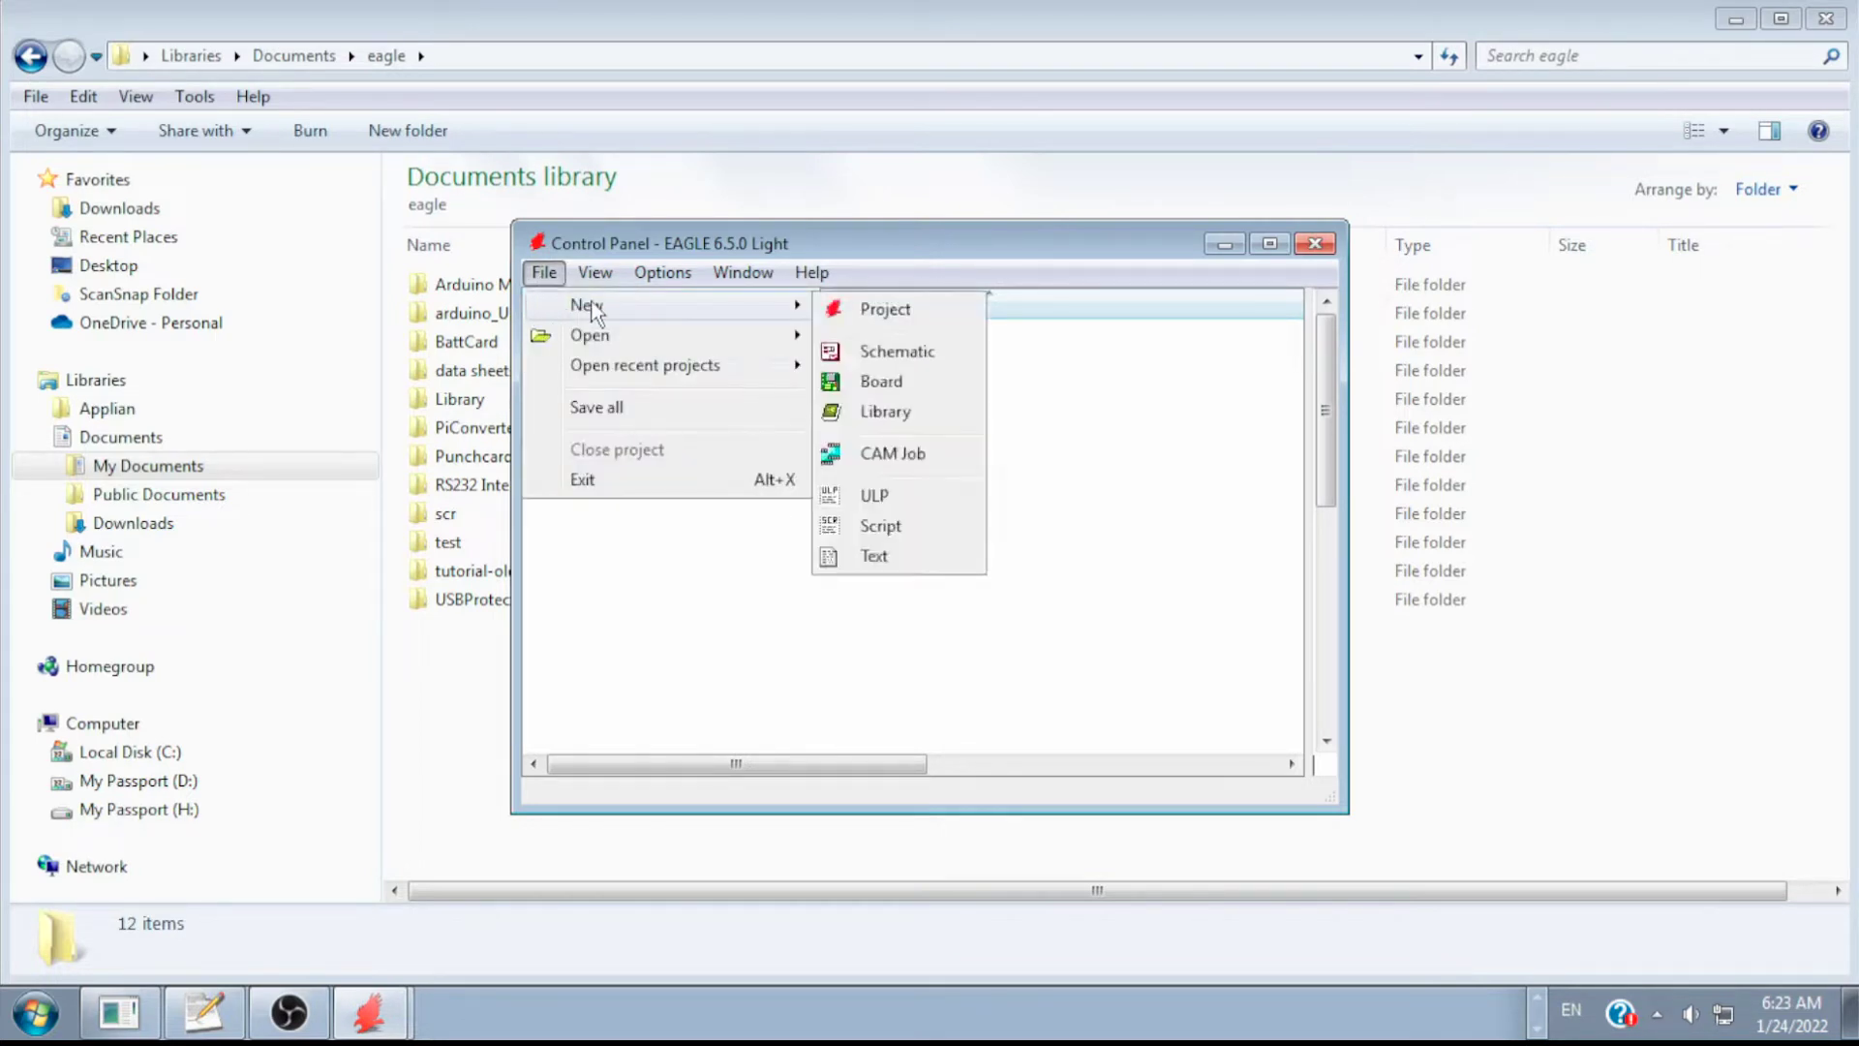
click(858, 308)
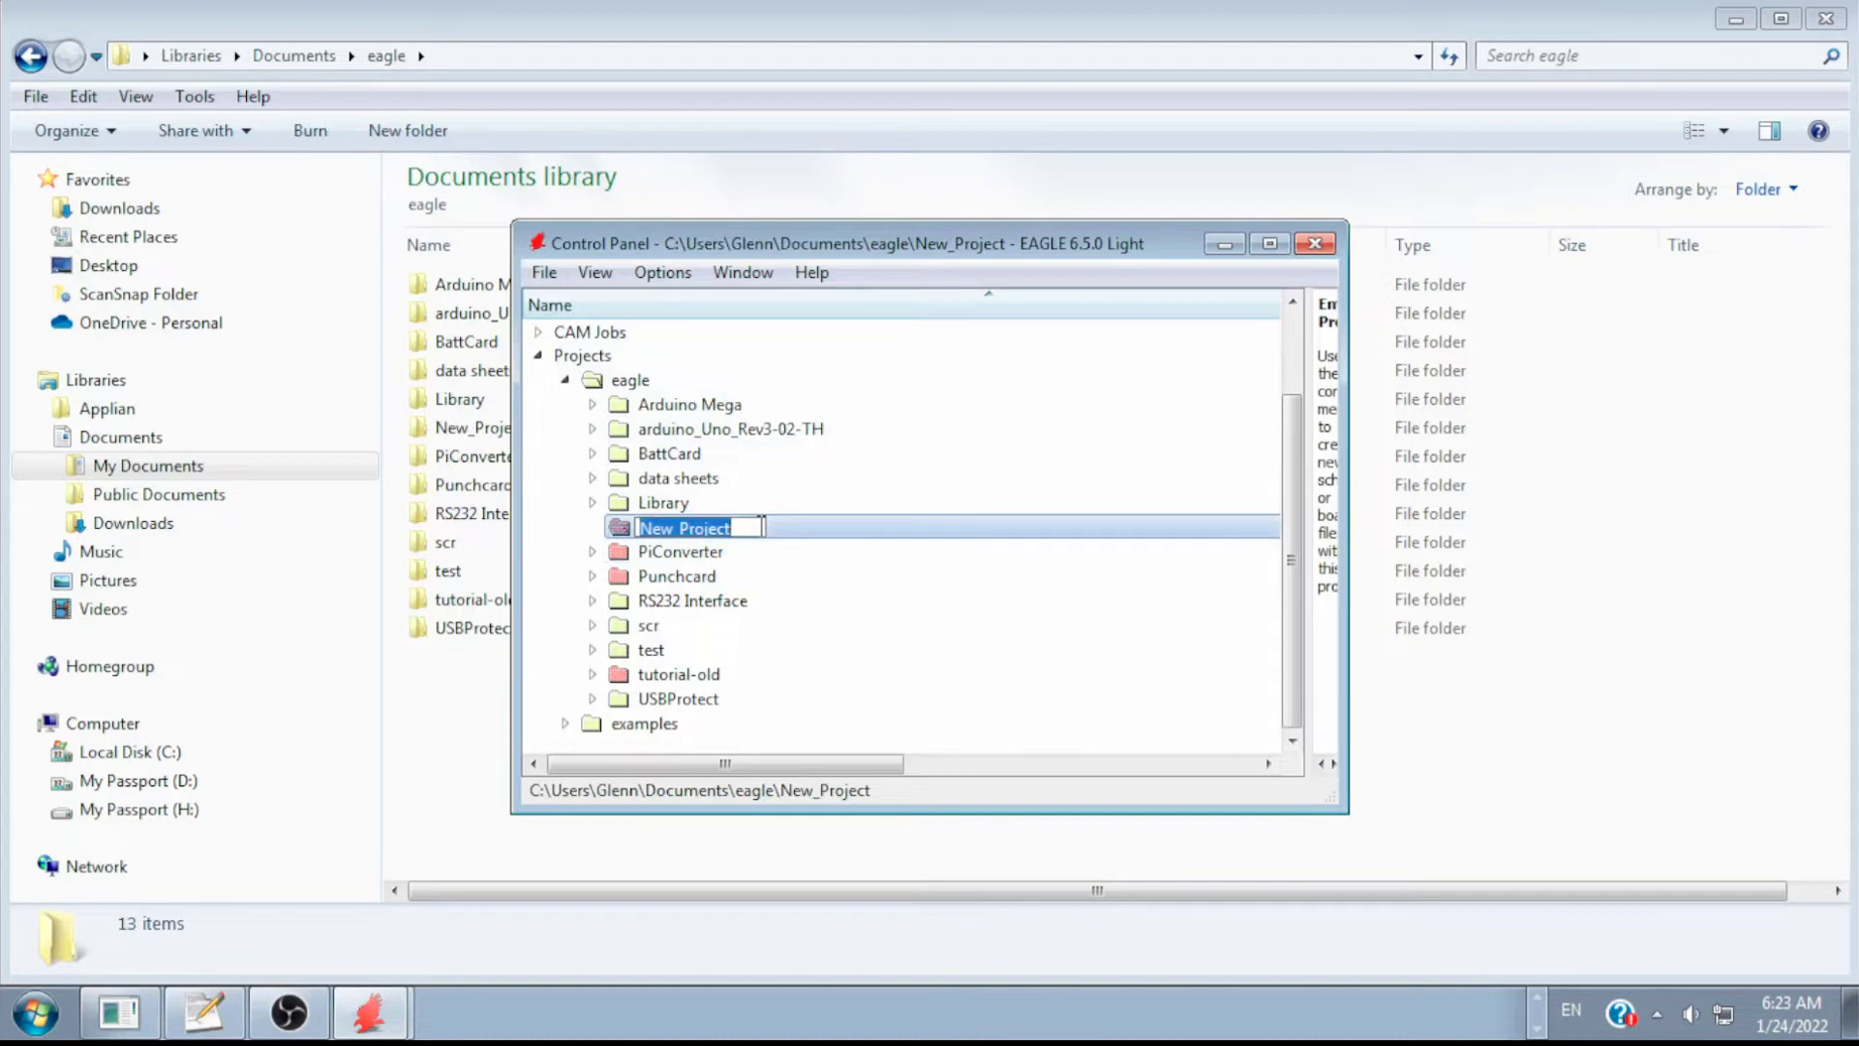
text(tutorial)
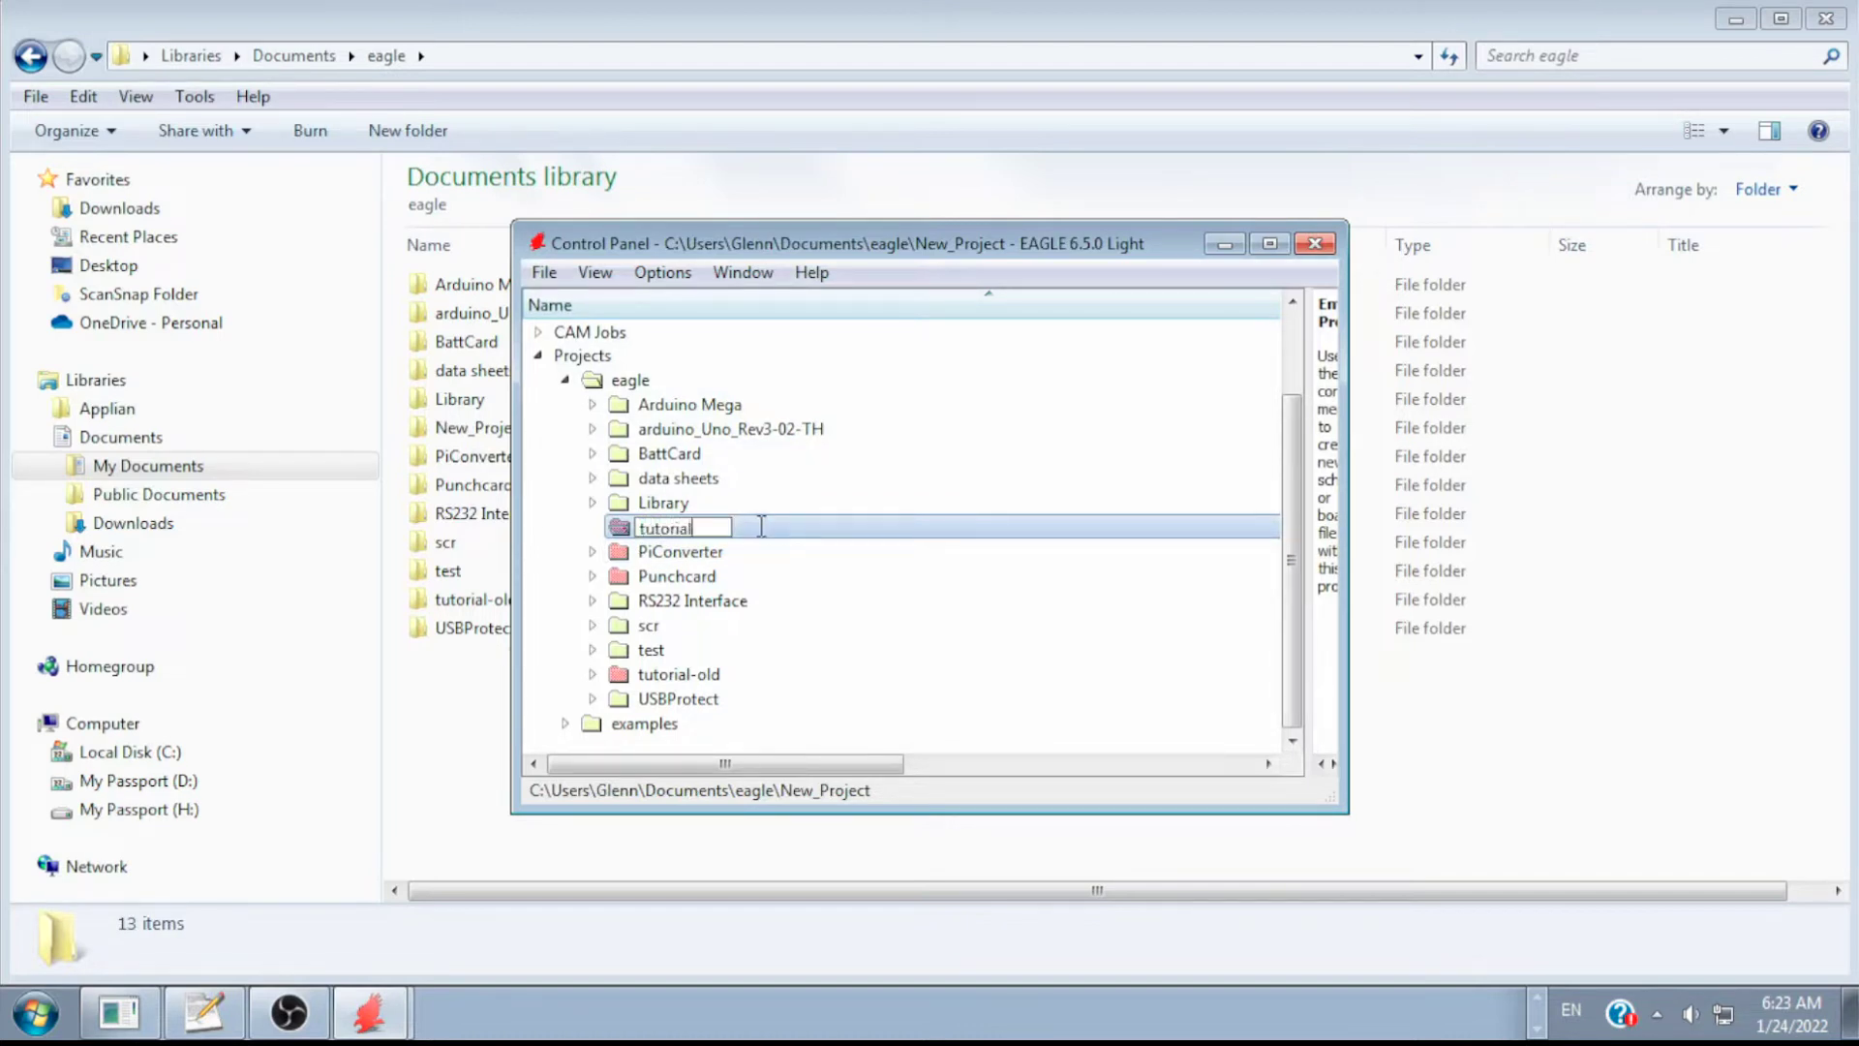
key(Return)
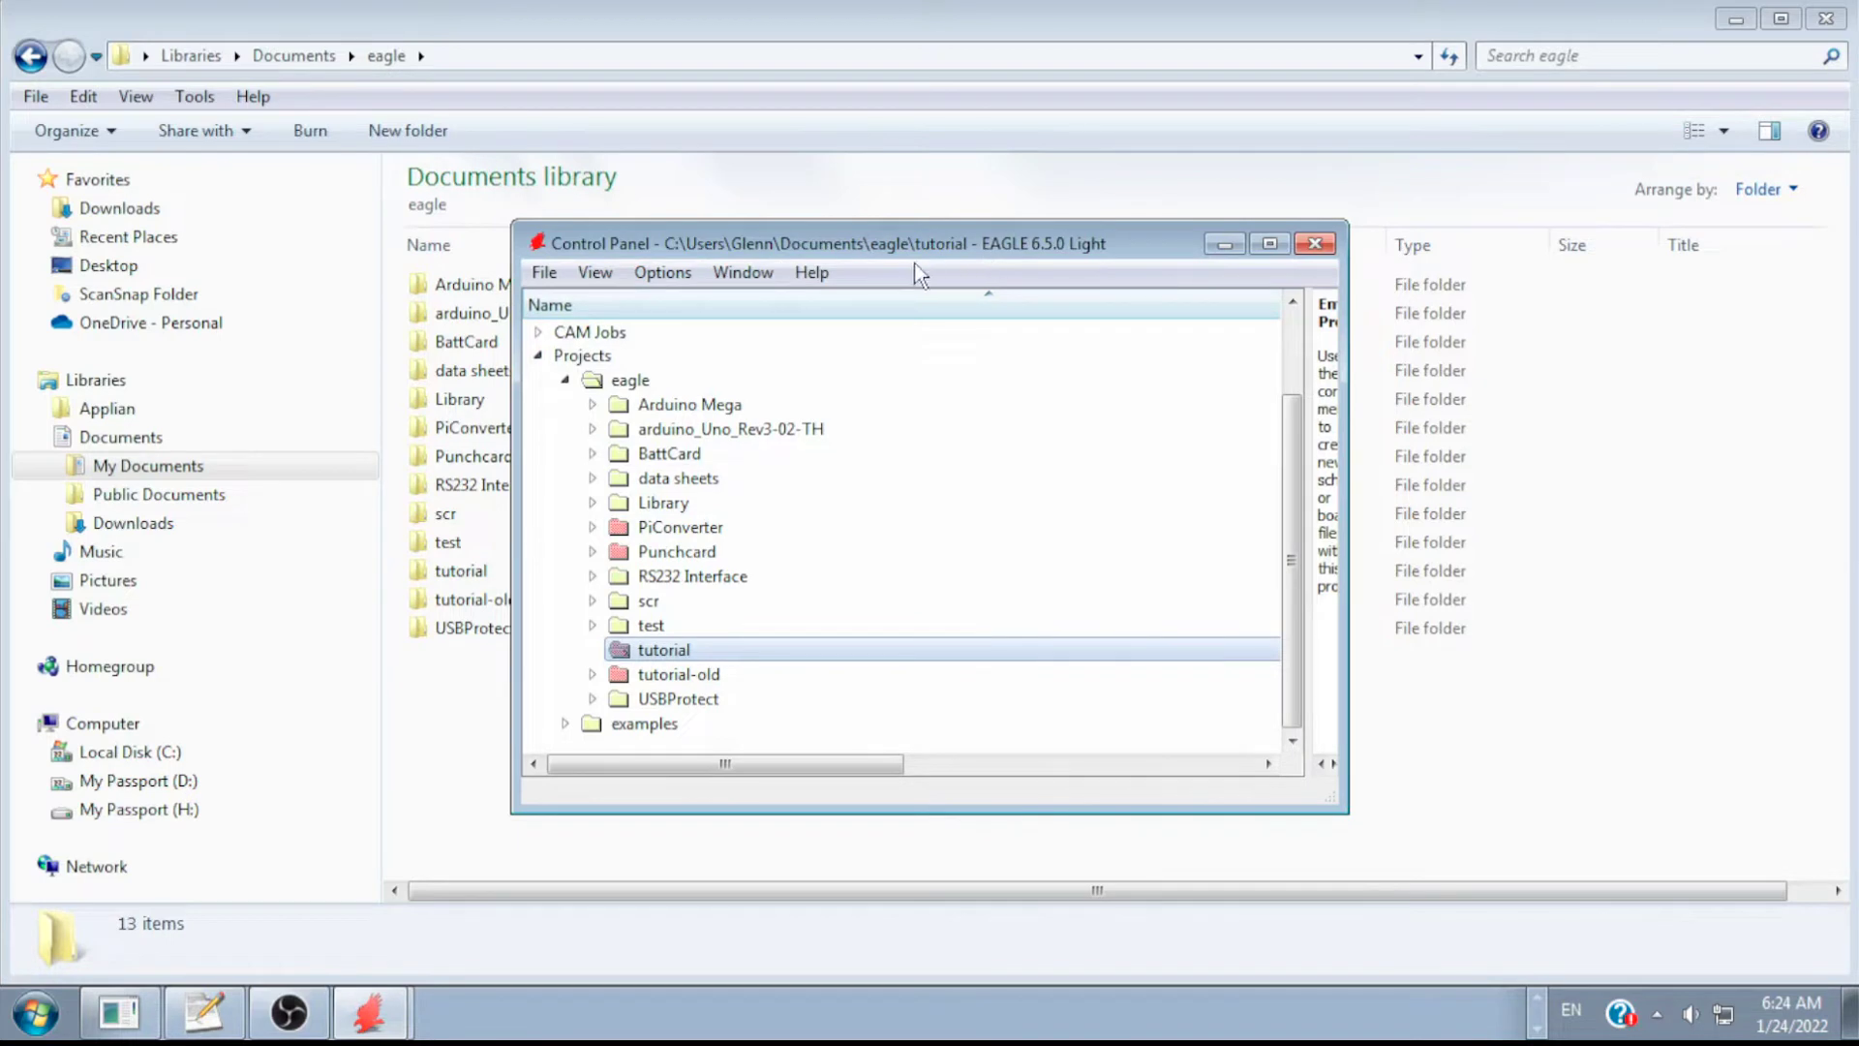
- Create a new schematic in the tutorial project and maximize its window
click(543, 273)
mouse_move(563, 308)
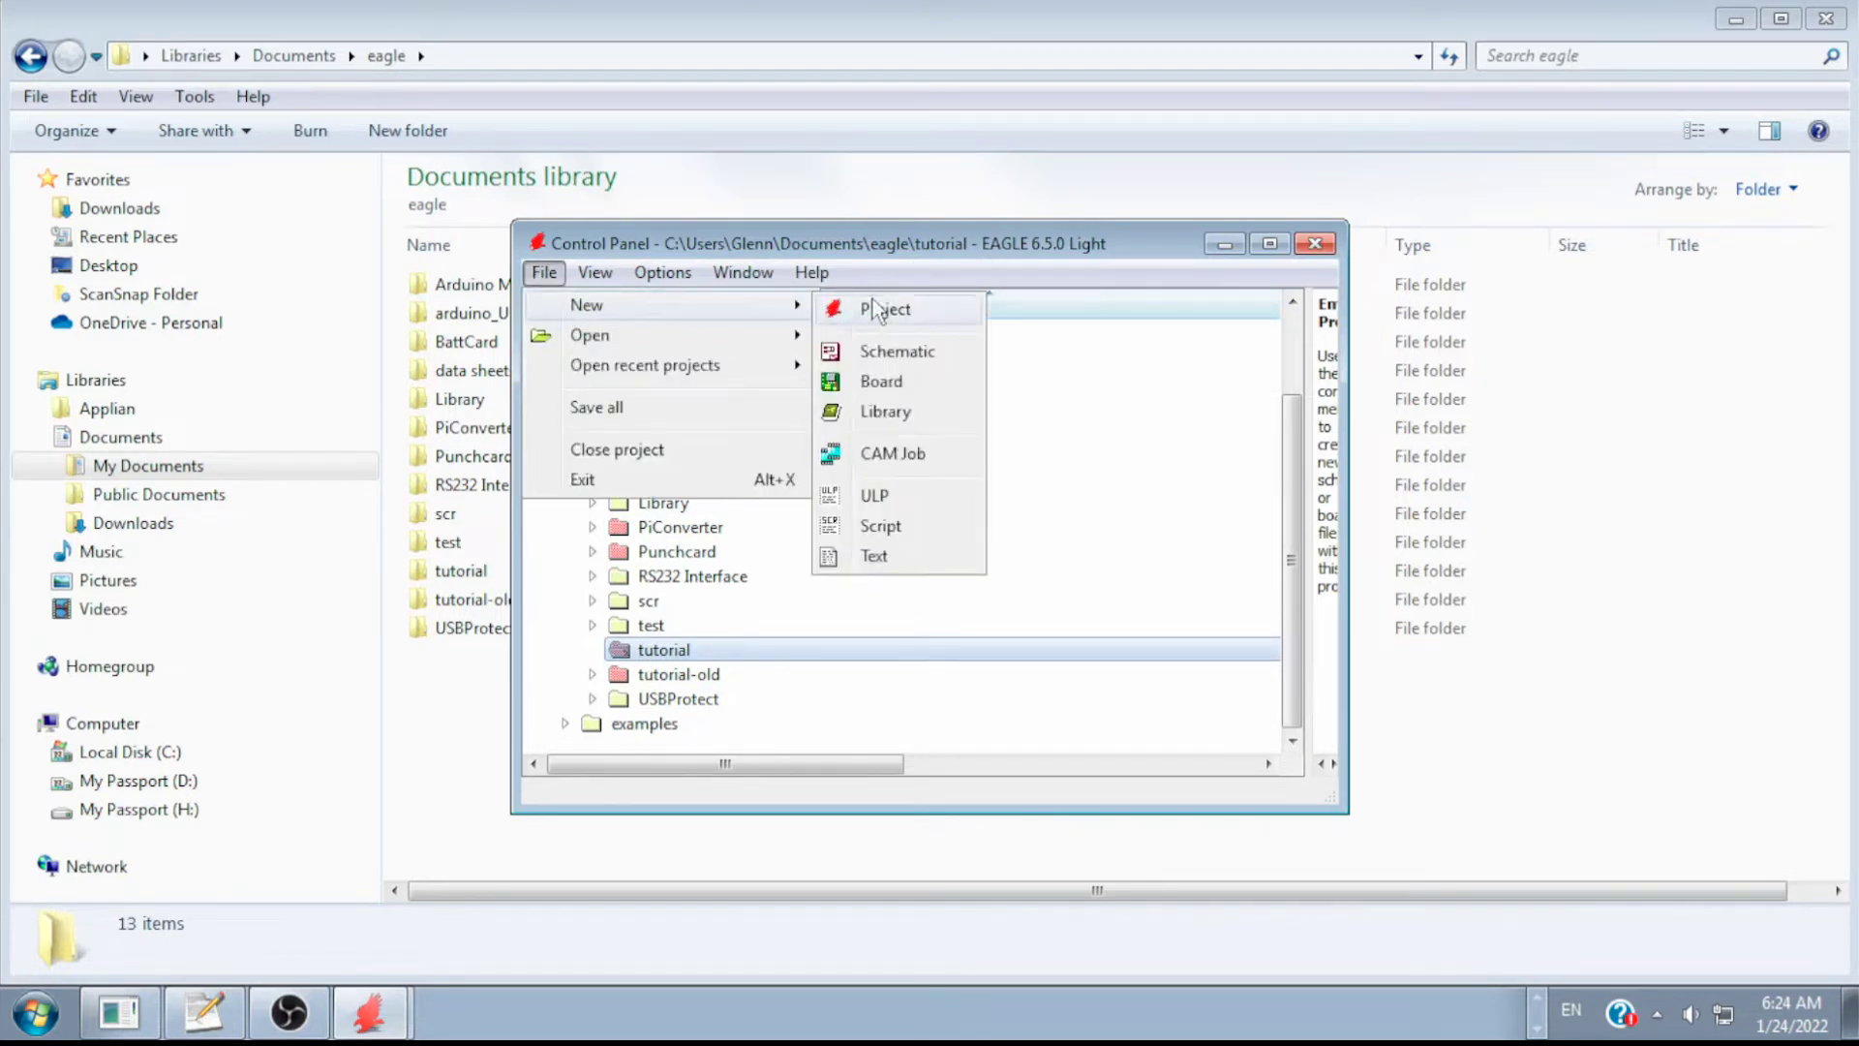
click(891, 357)
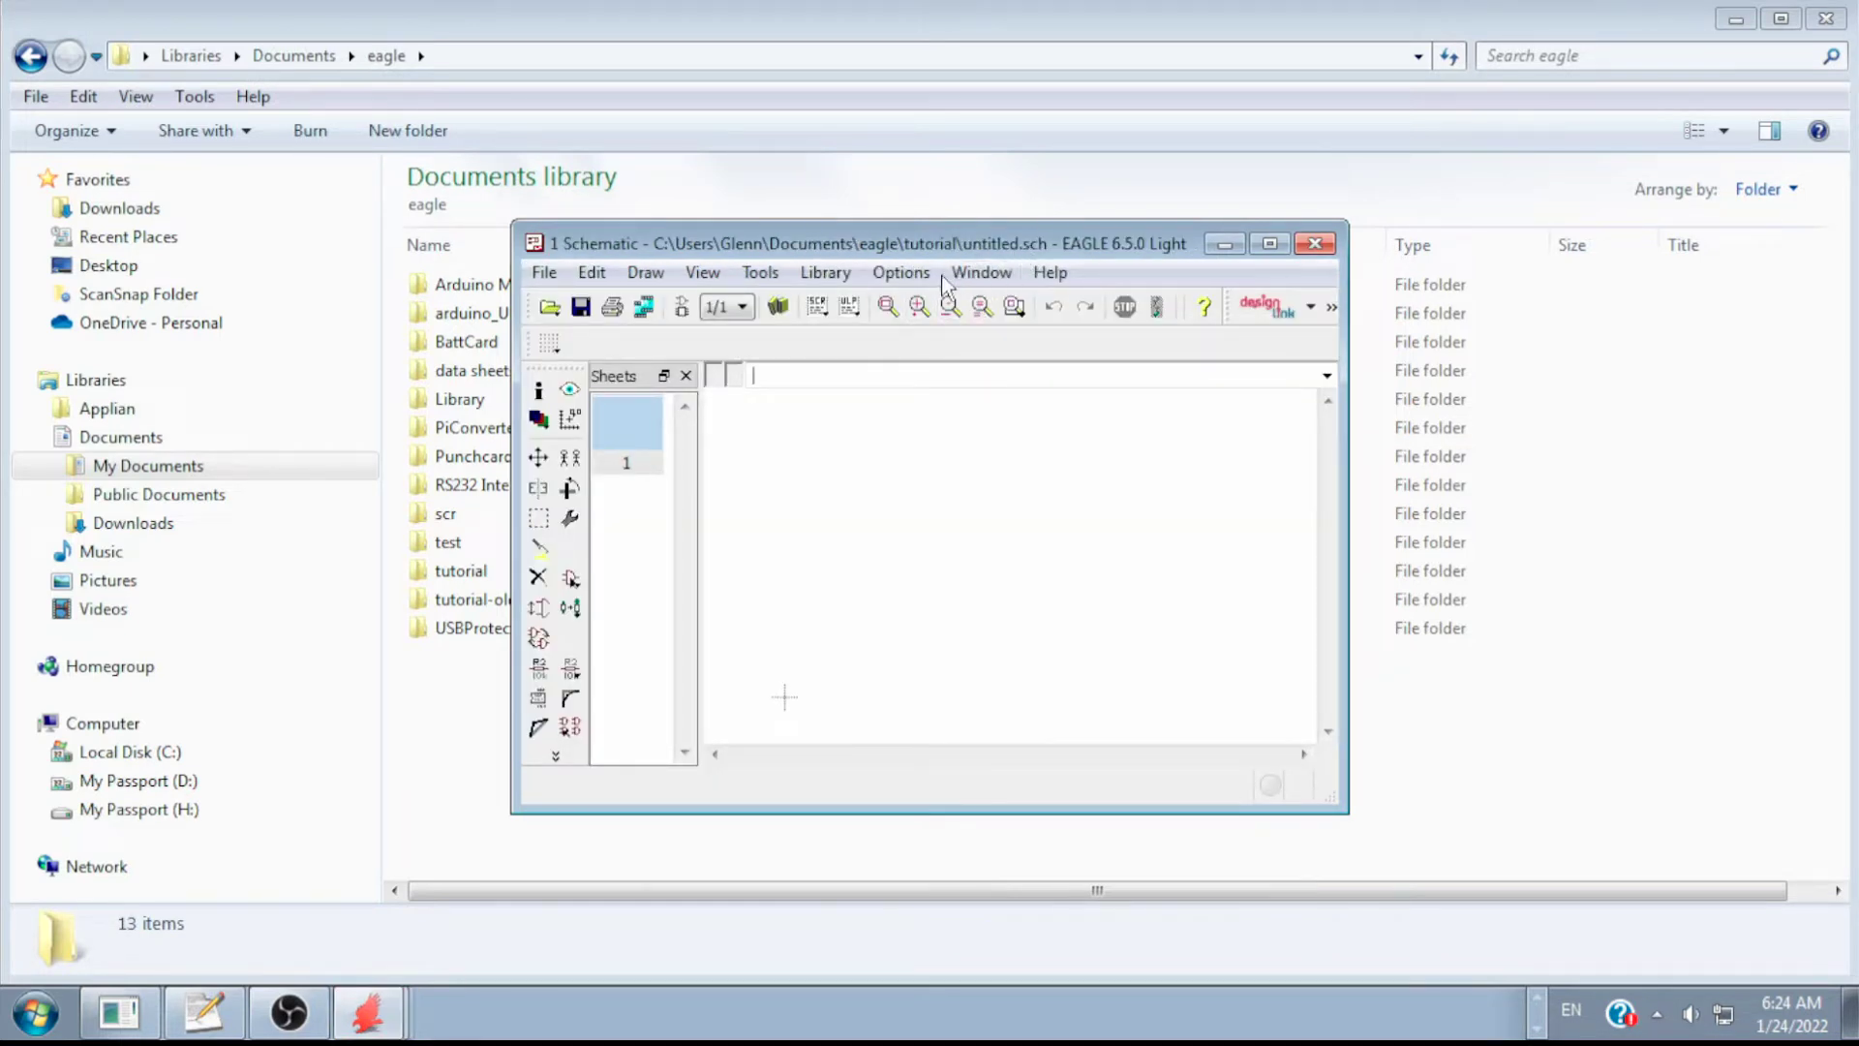
click(1270, 245)
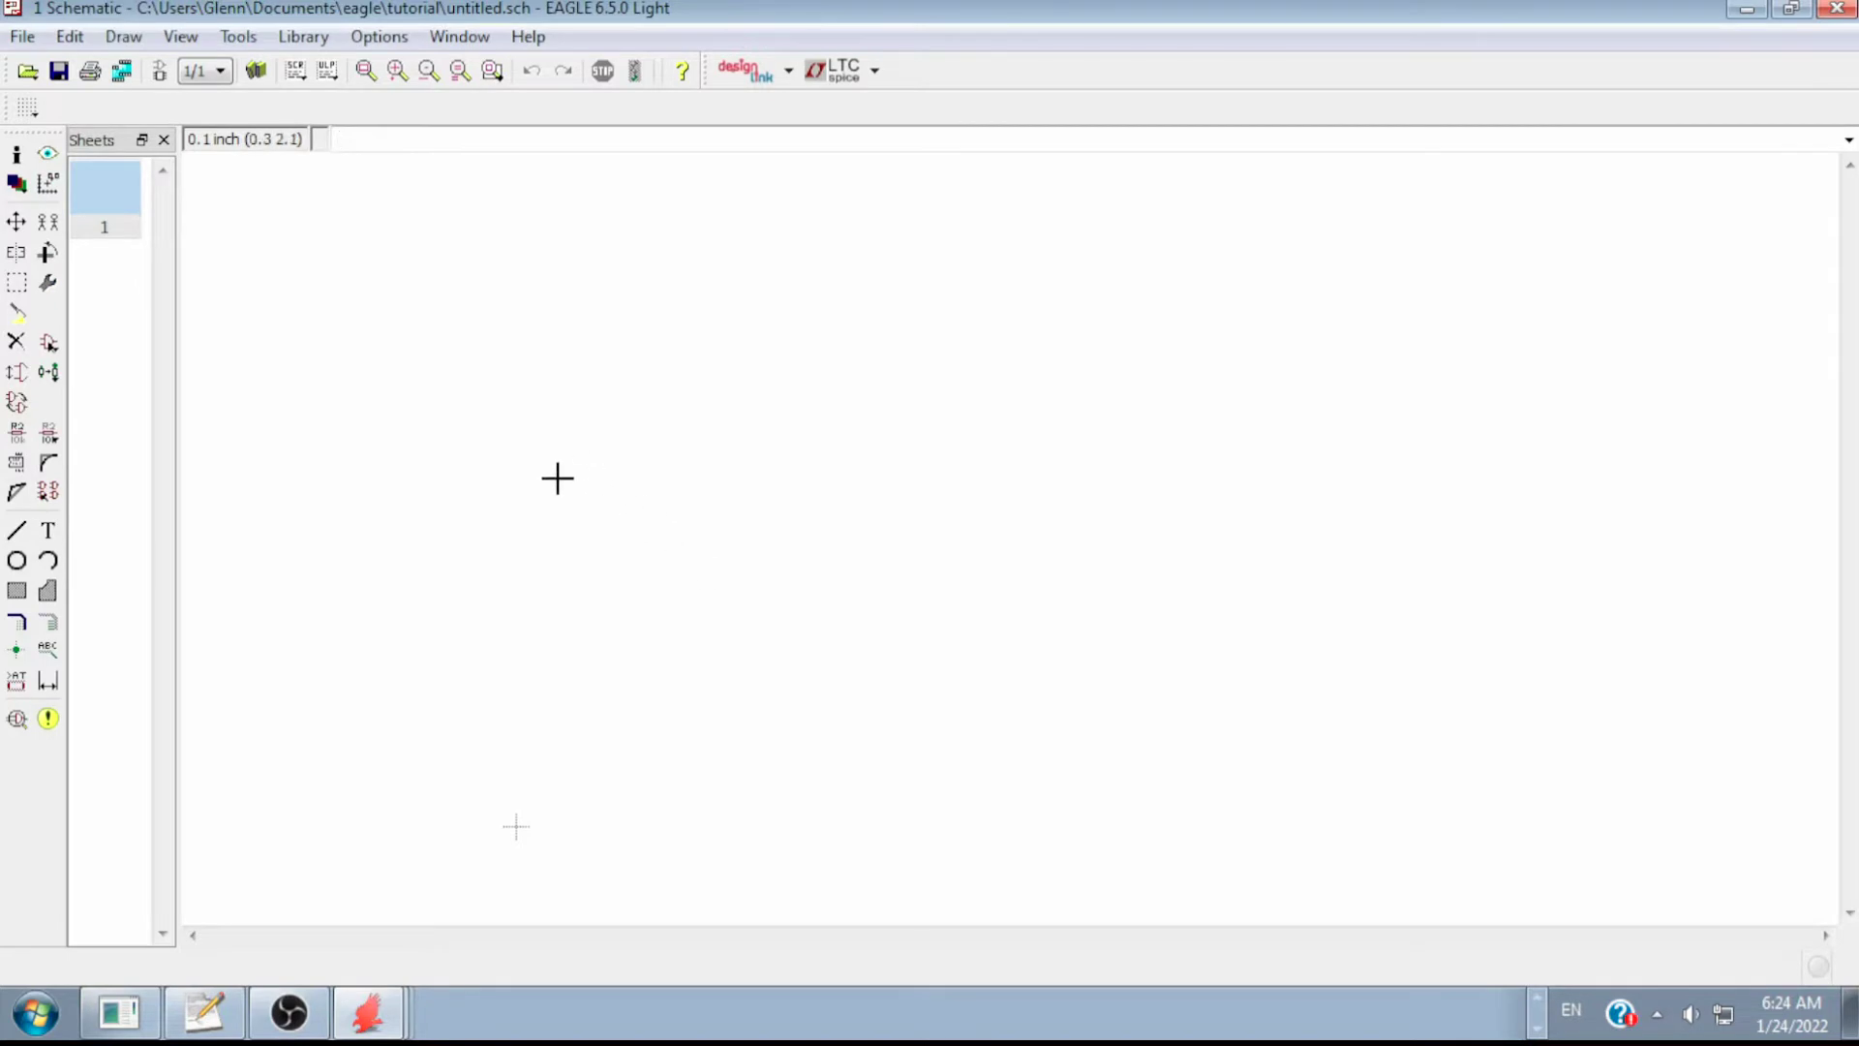
- Turn on the schematic's grid display, keeping inch as the grid size unit
click(26, 109)
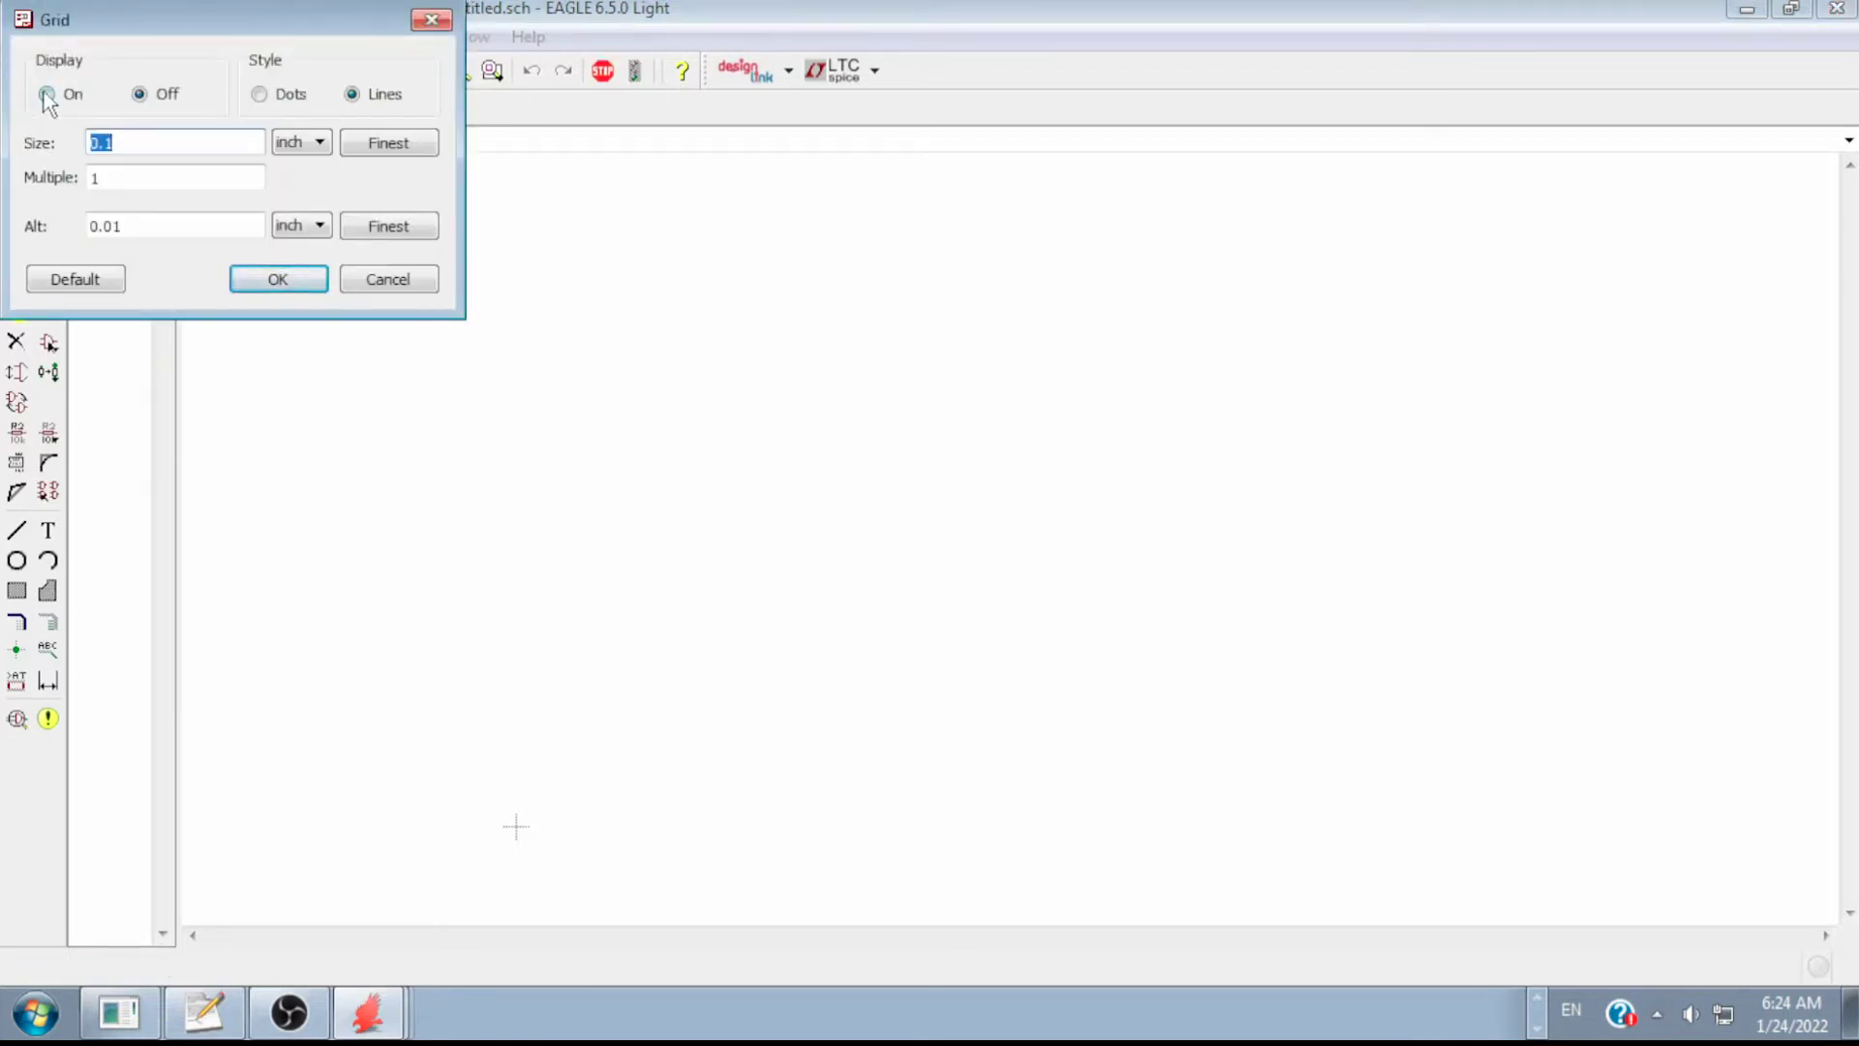
click(46, 95)
click(319, 143)
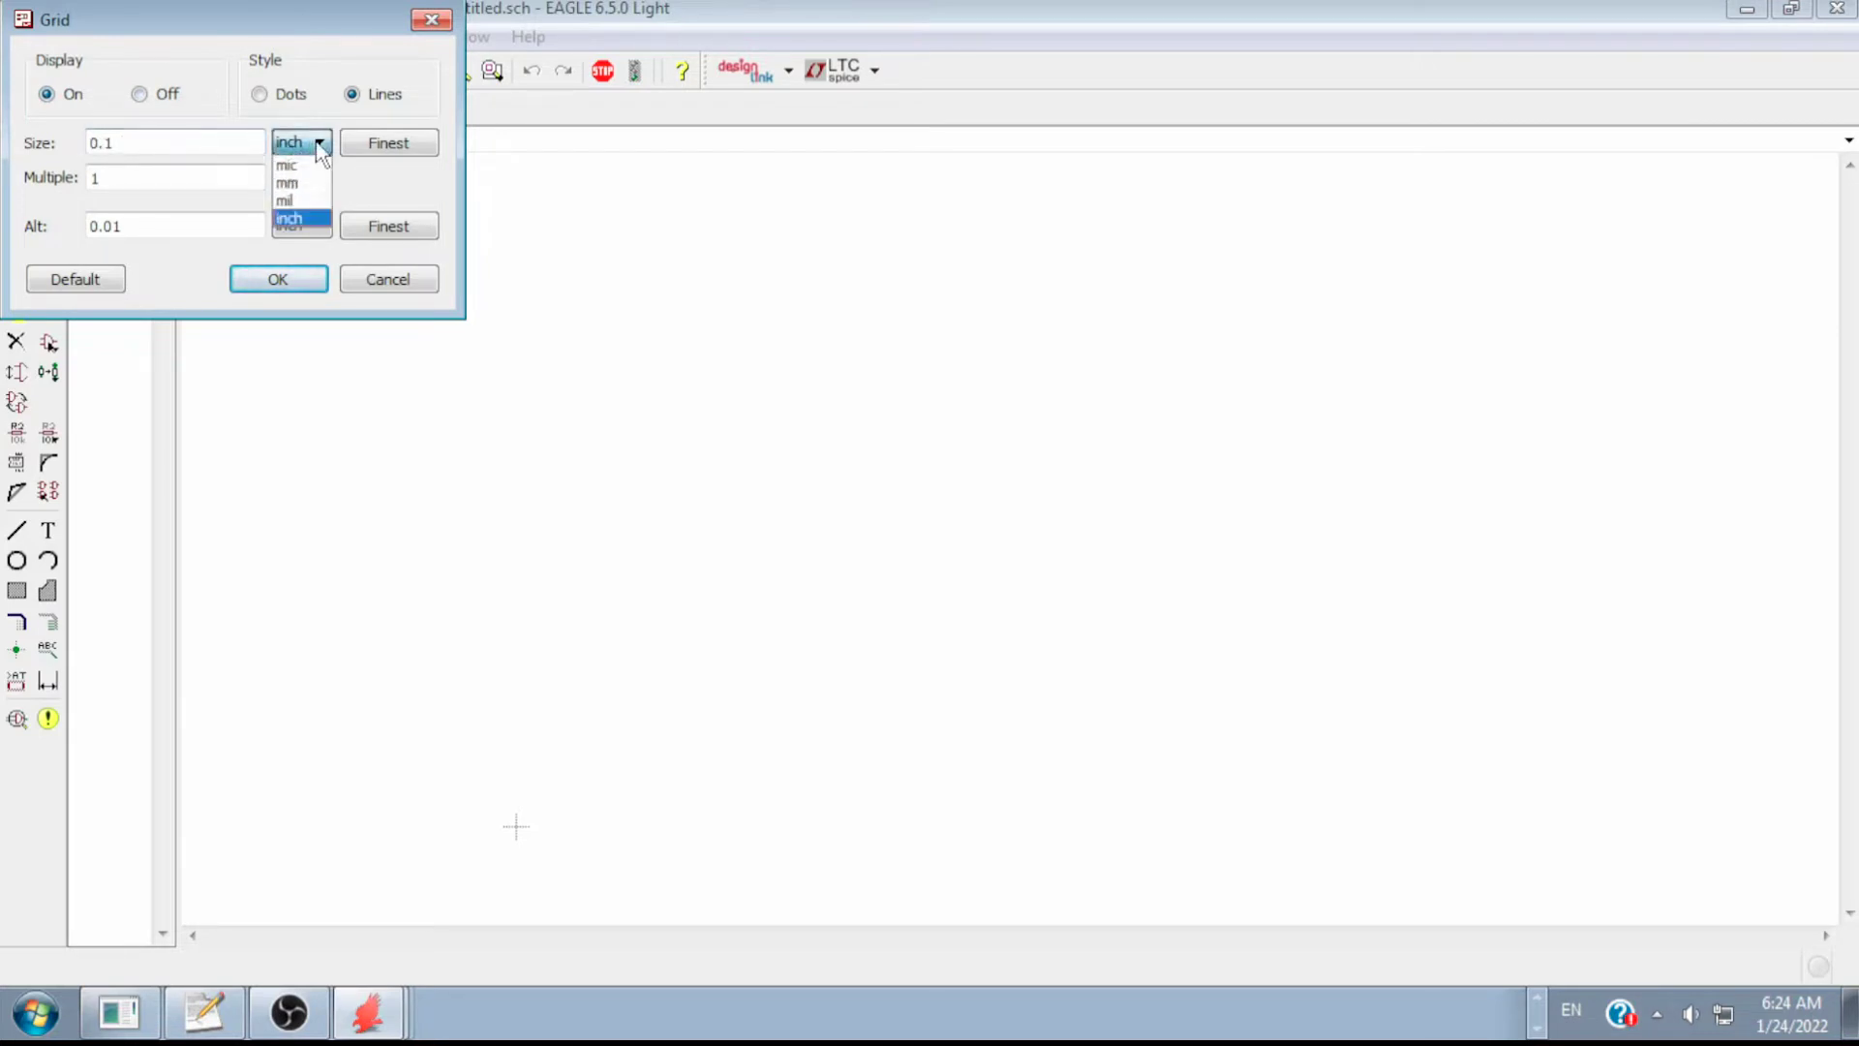
click(319, 145)
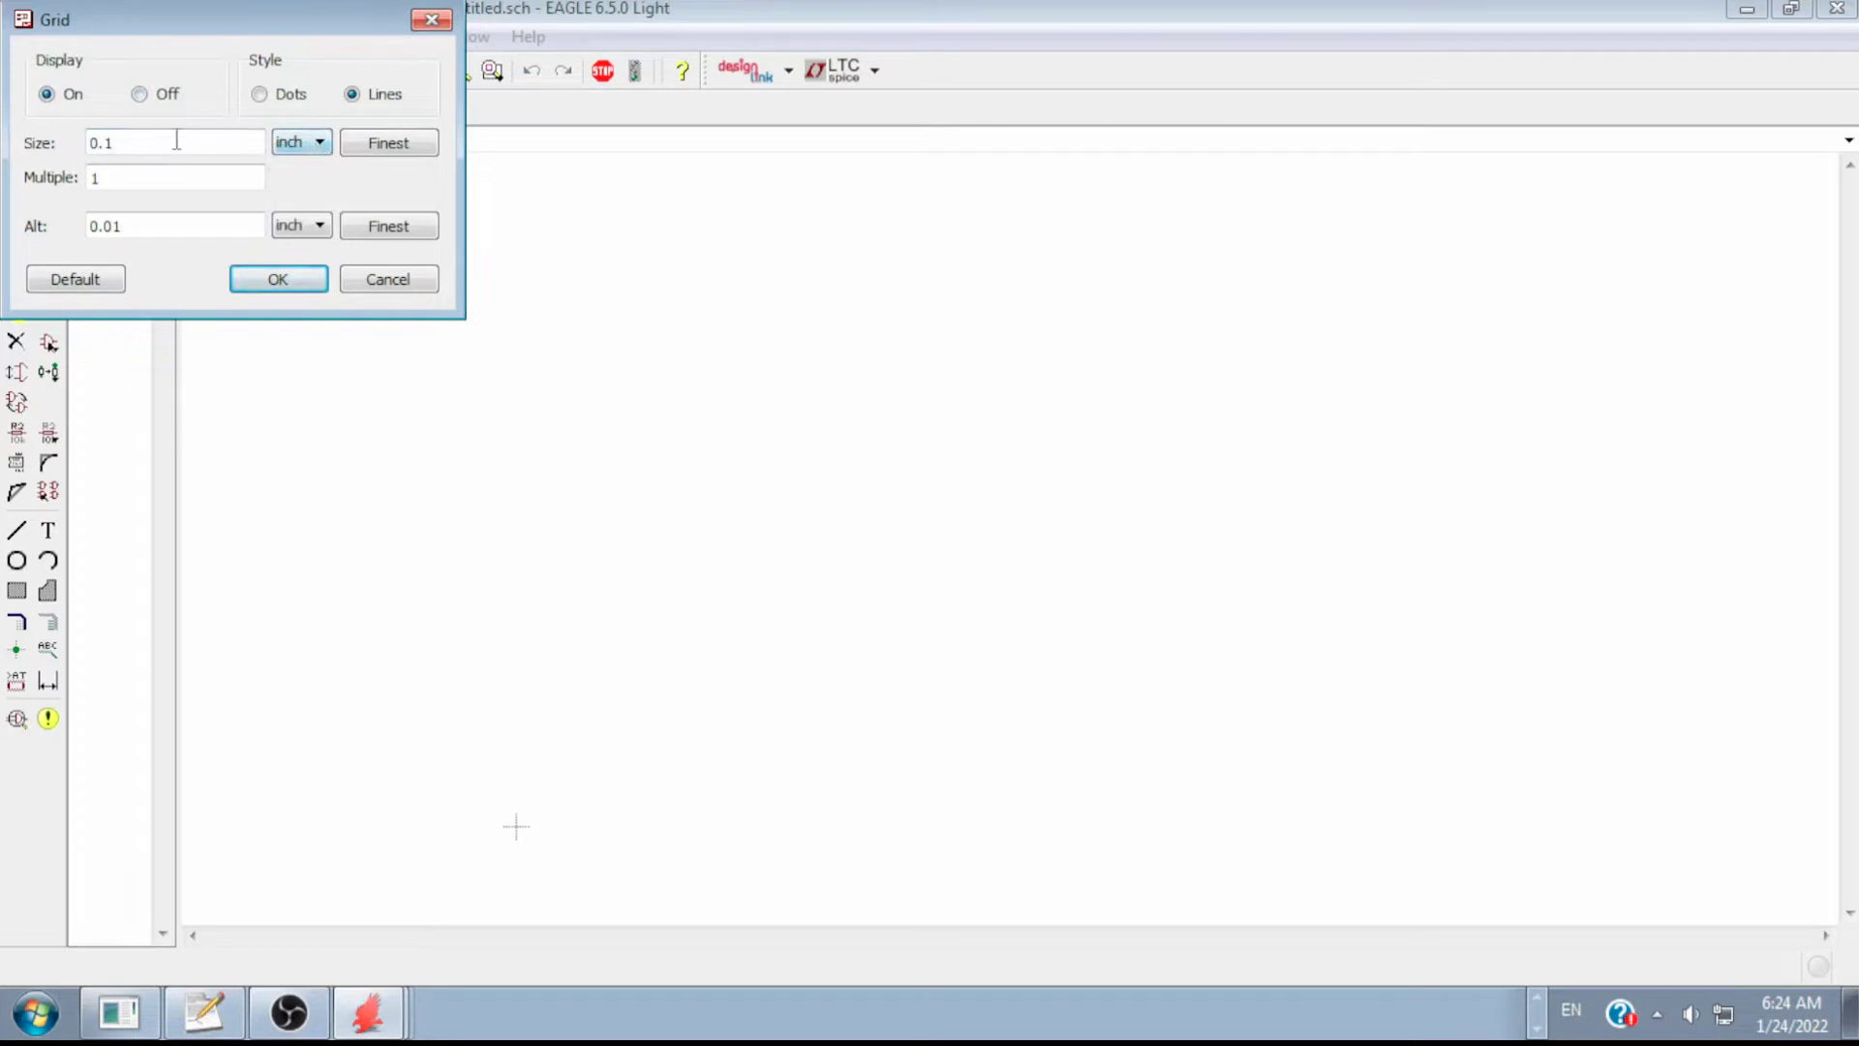
click(232, 284)
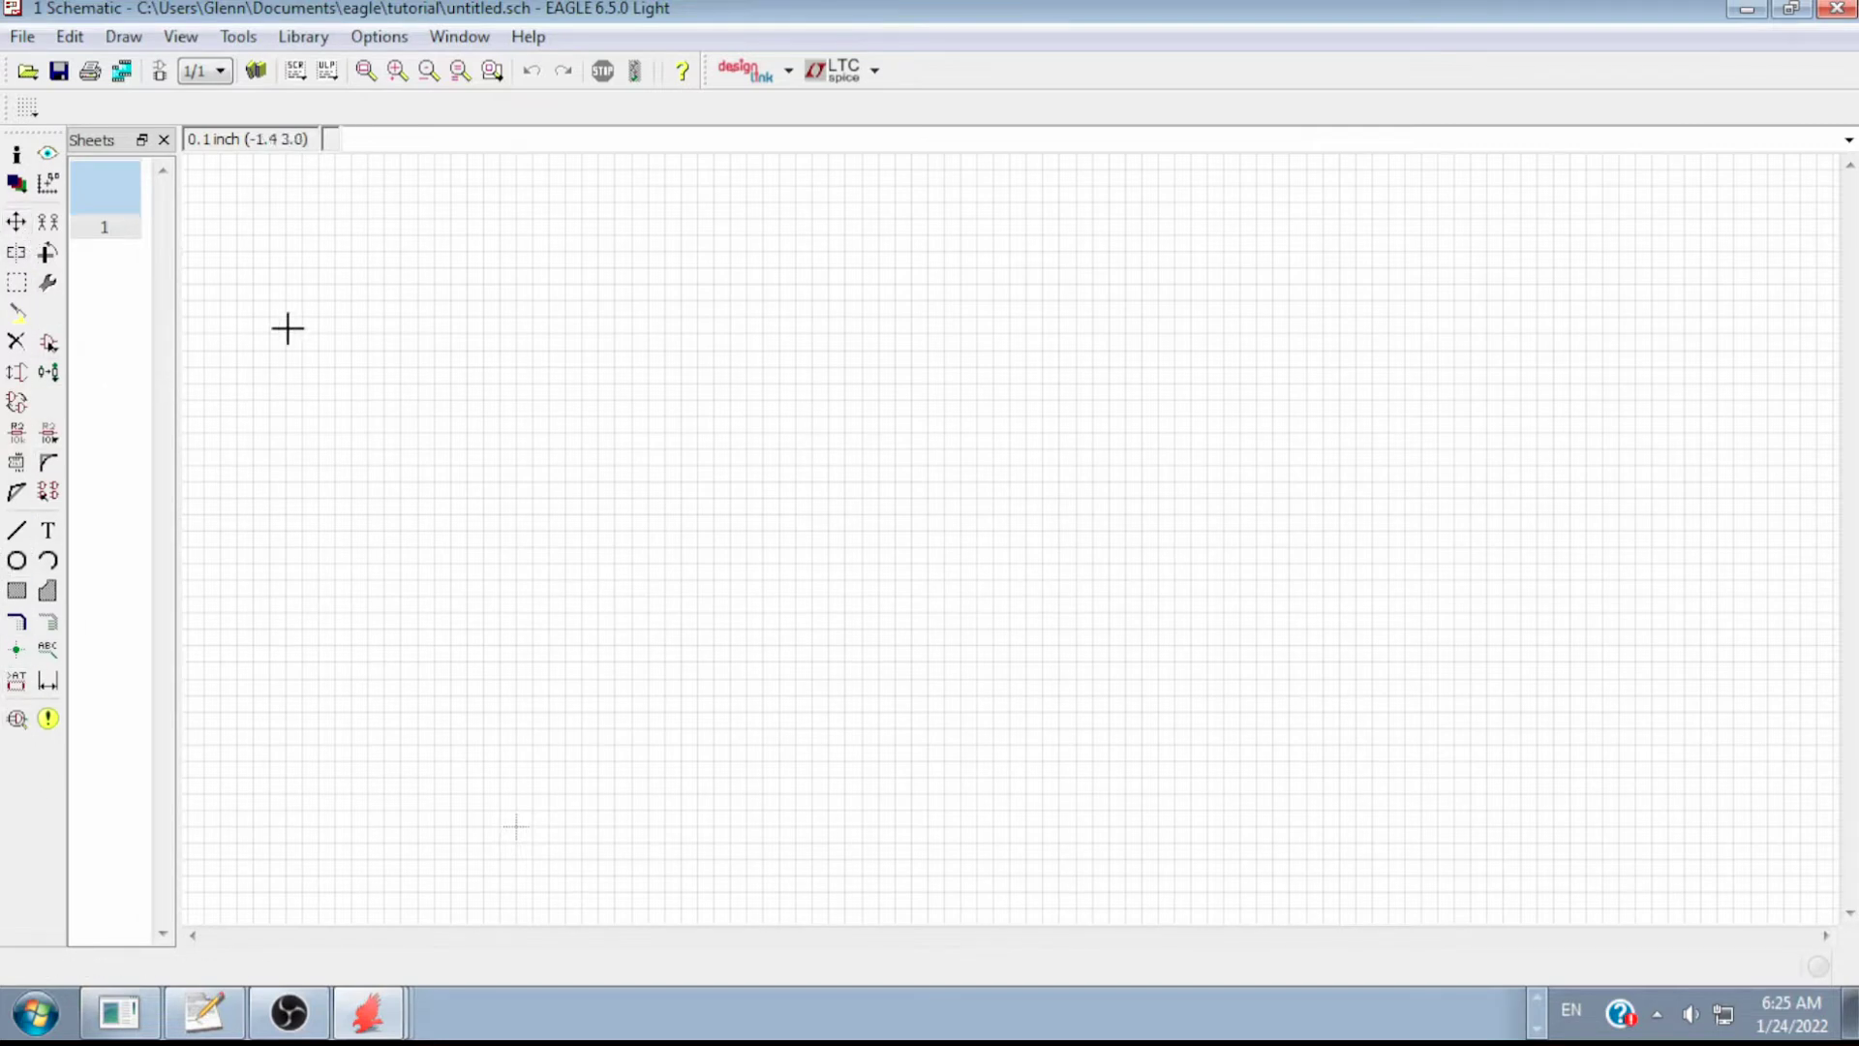
- Add one A4L-LOC landscape frame from the frames library, placing its lower-left corner at about (-0.5, 1.1) inch in the schematic
click(48, 347)
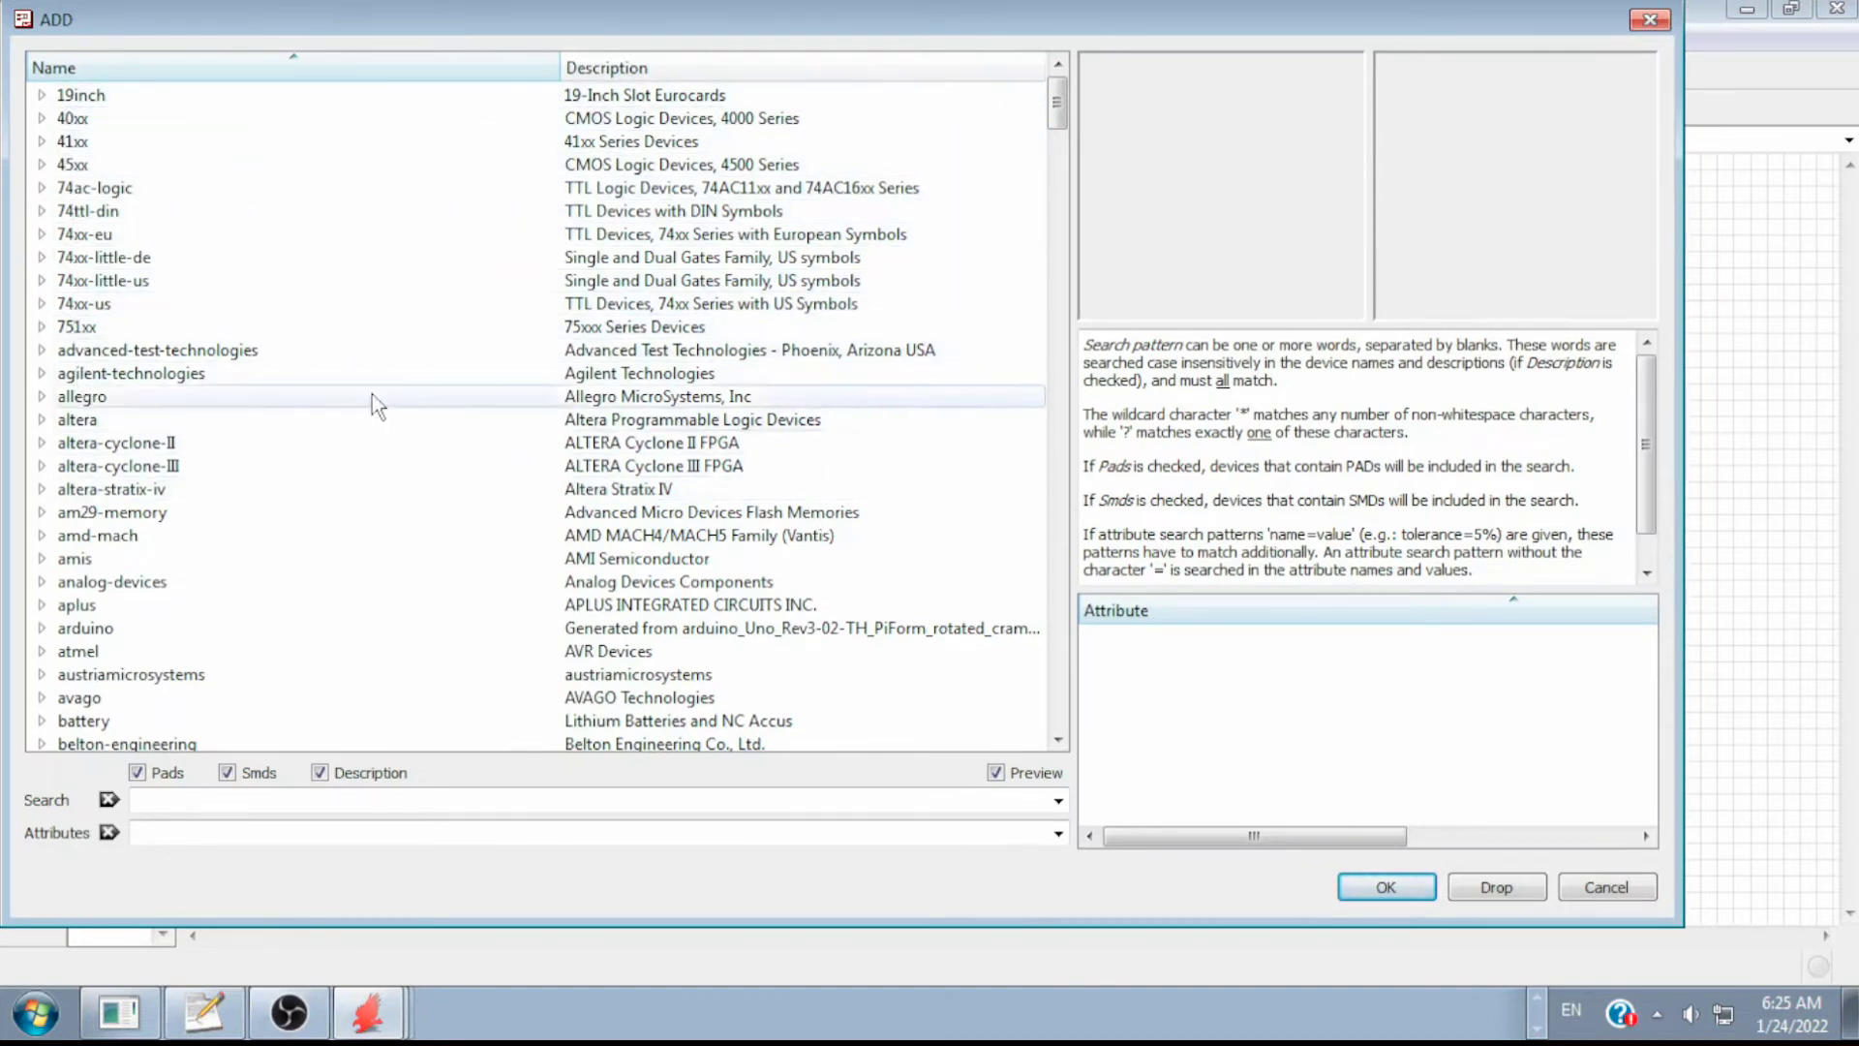
drag(1066, 121, 1097, 359)
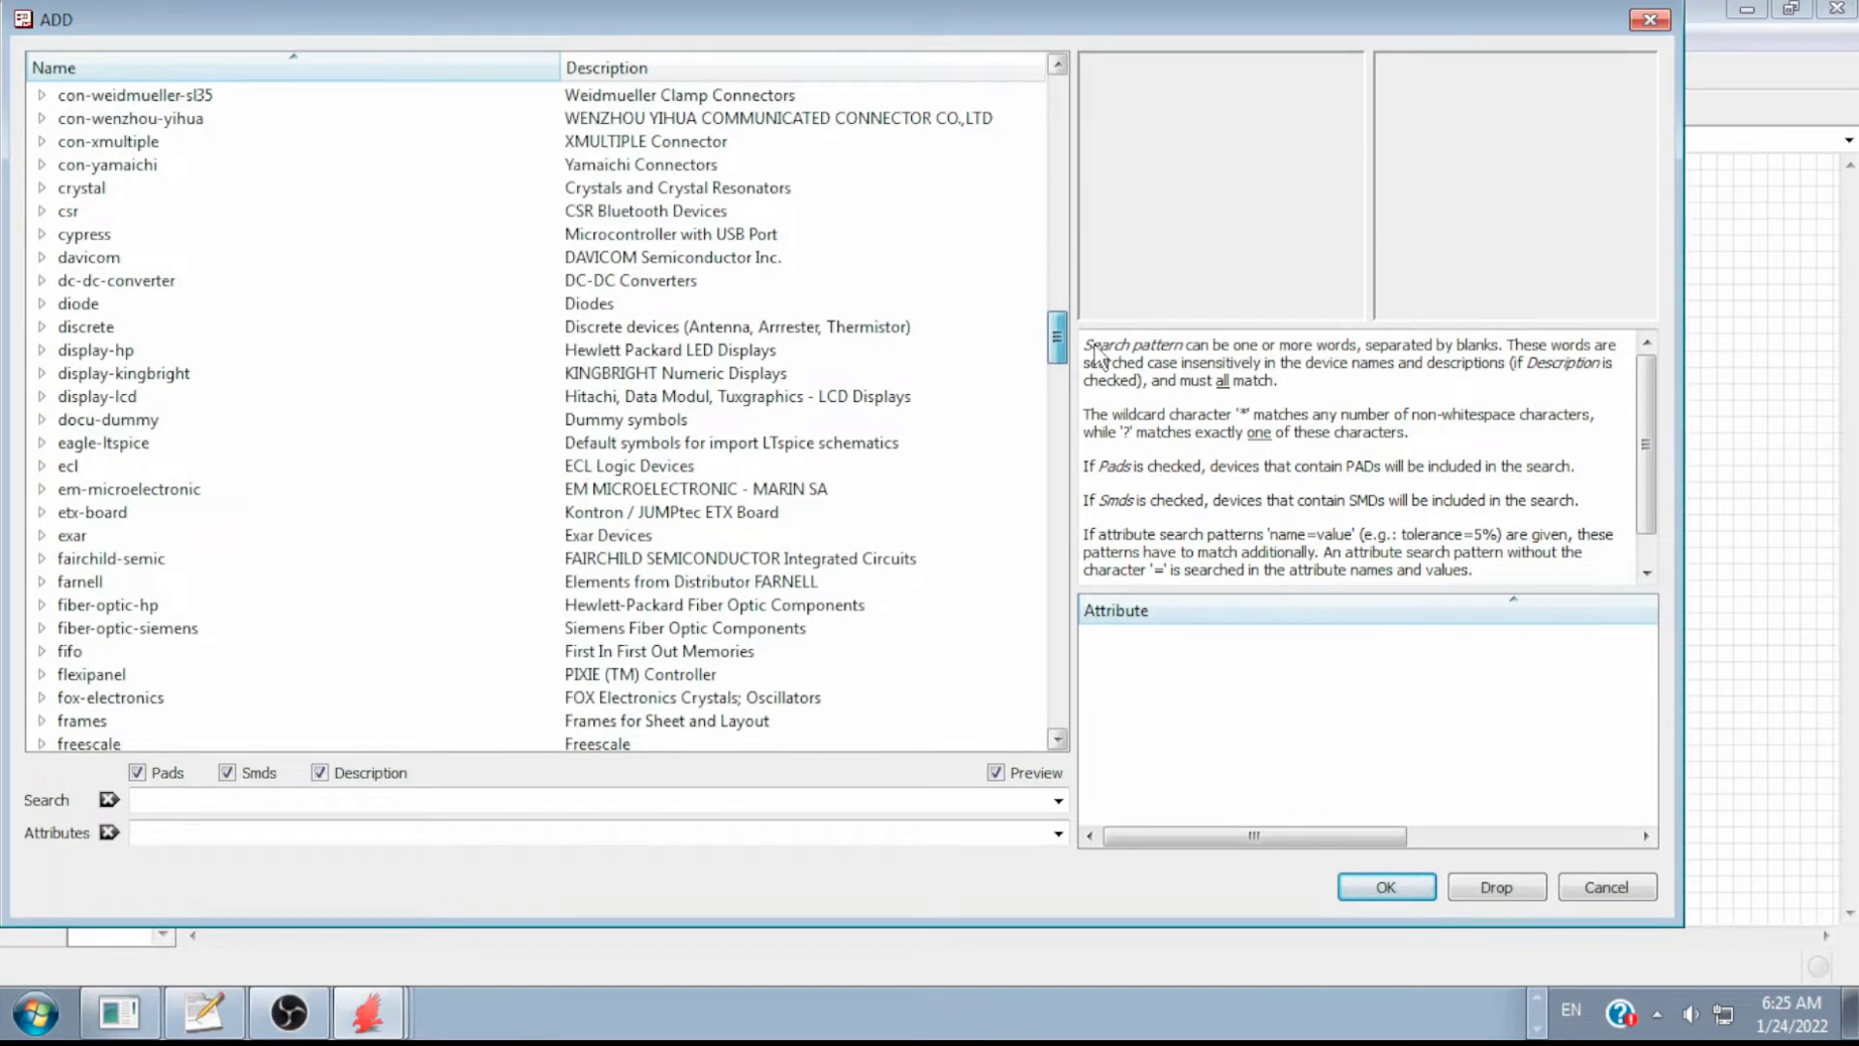
scroll(1100, 361, down, 3)
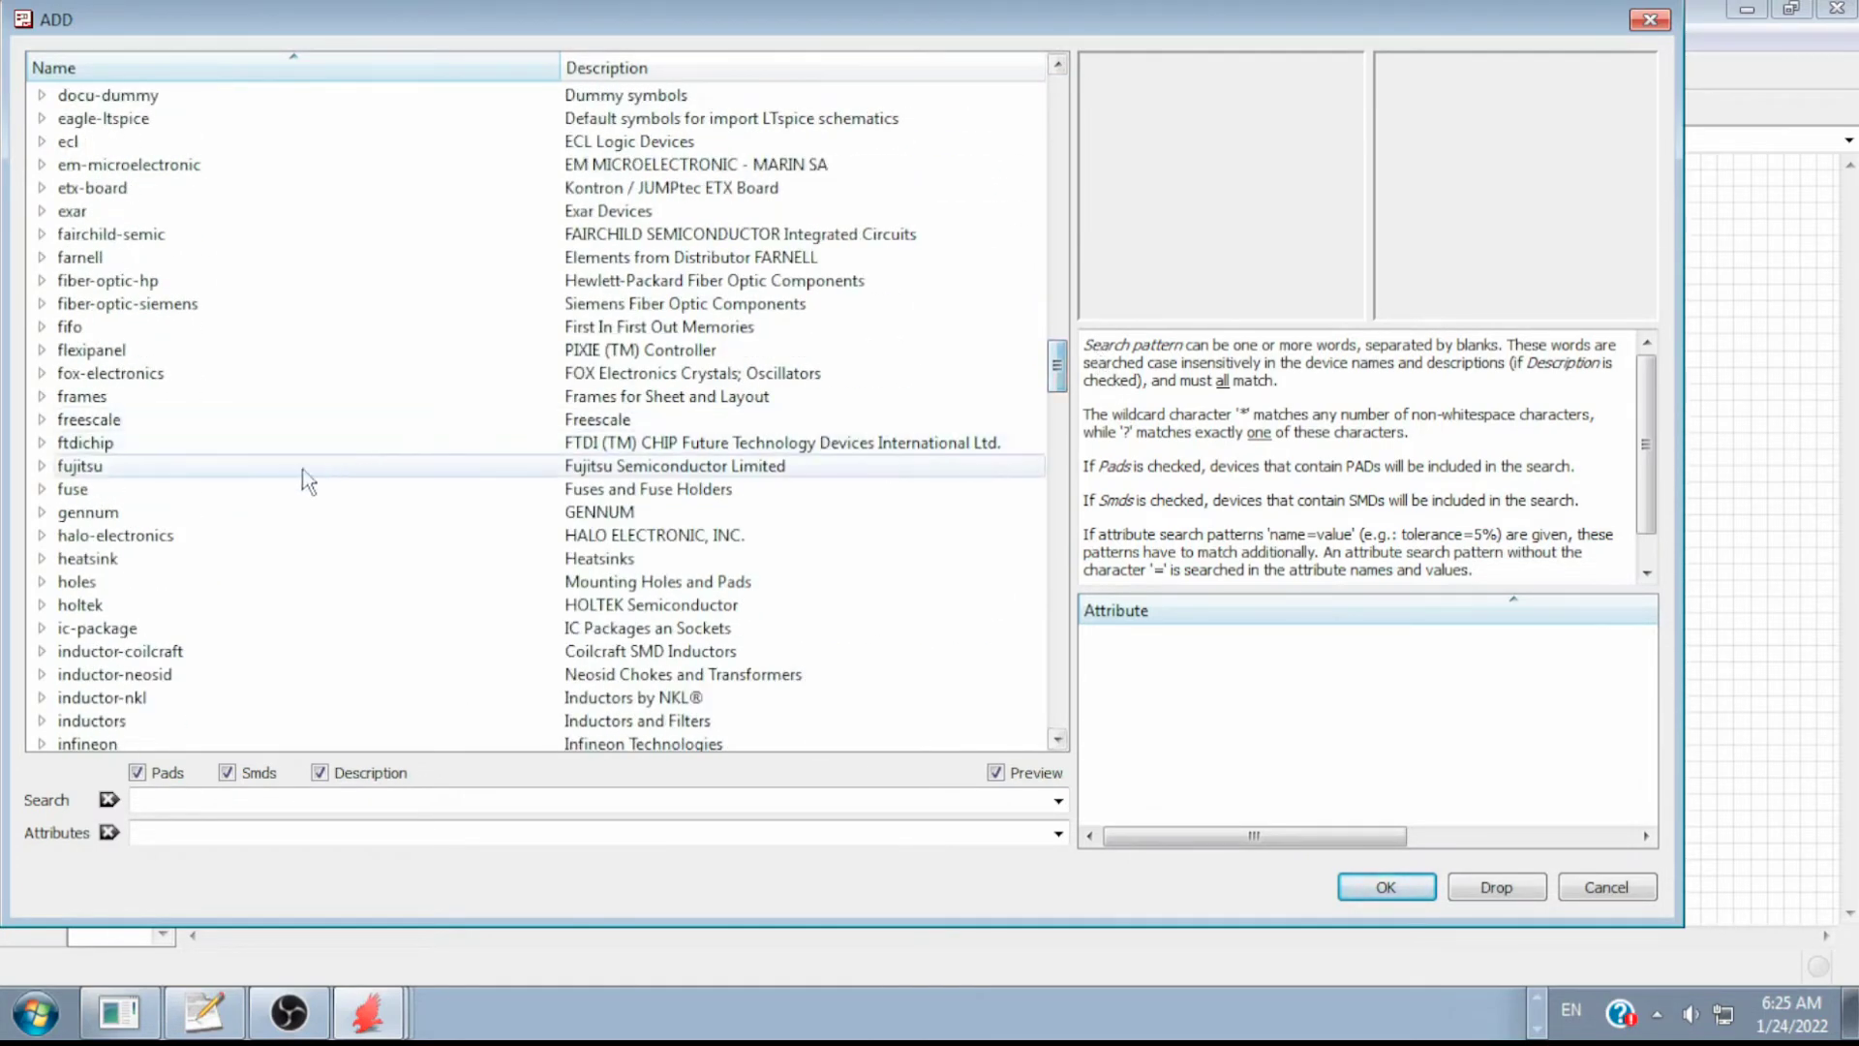
click(41, 397)
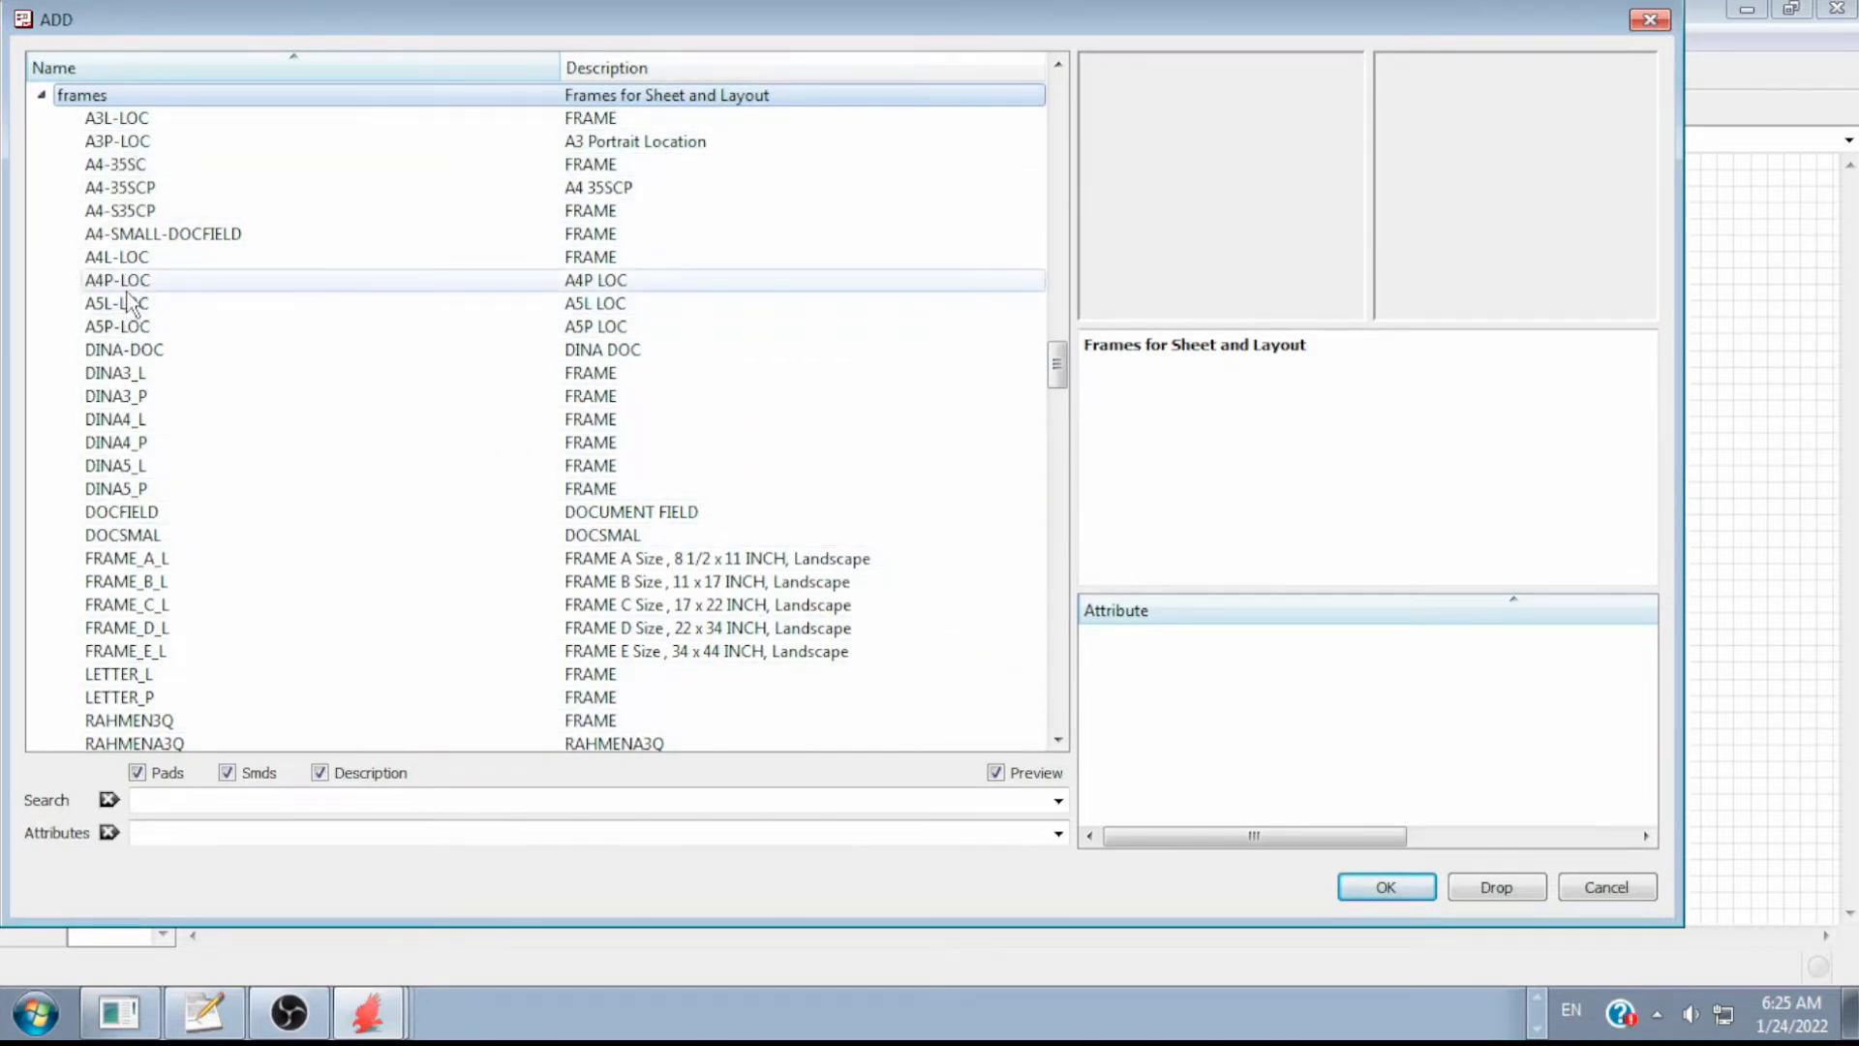
click(130, 259)
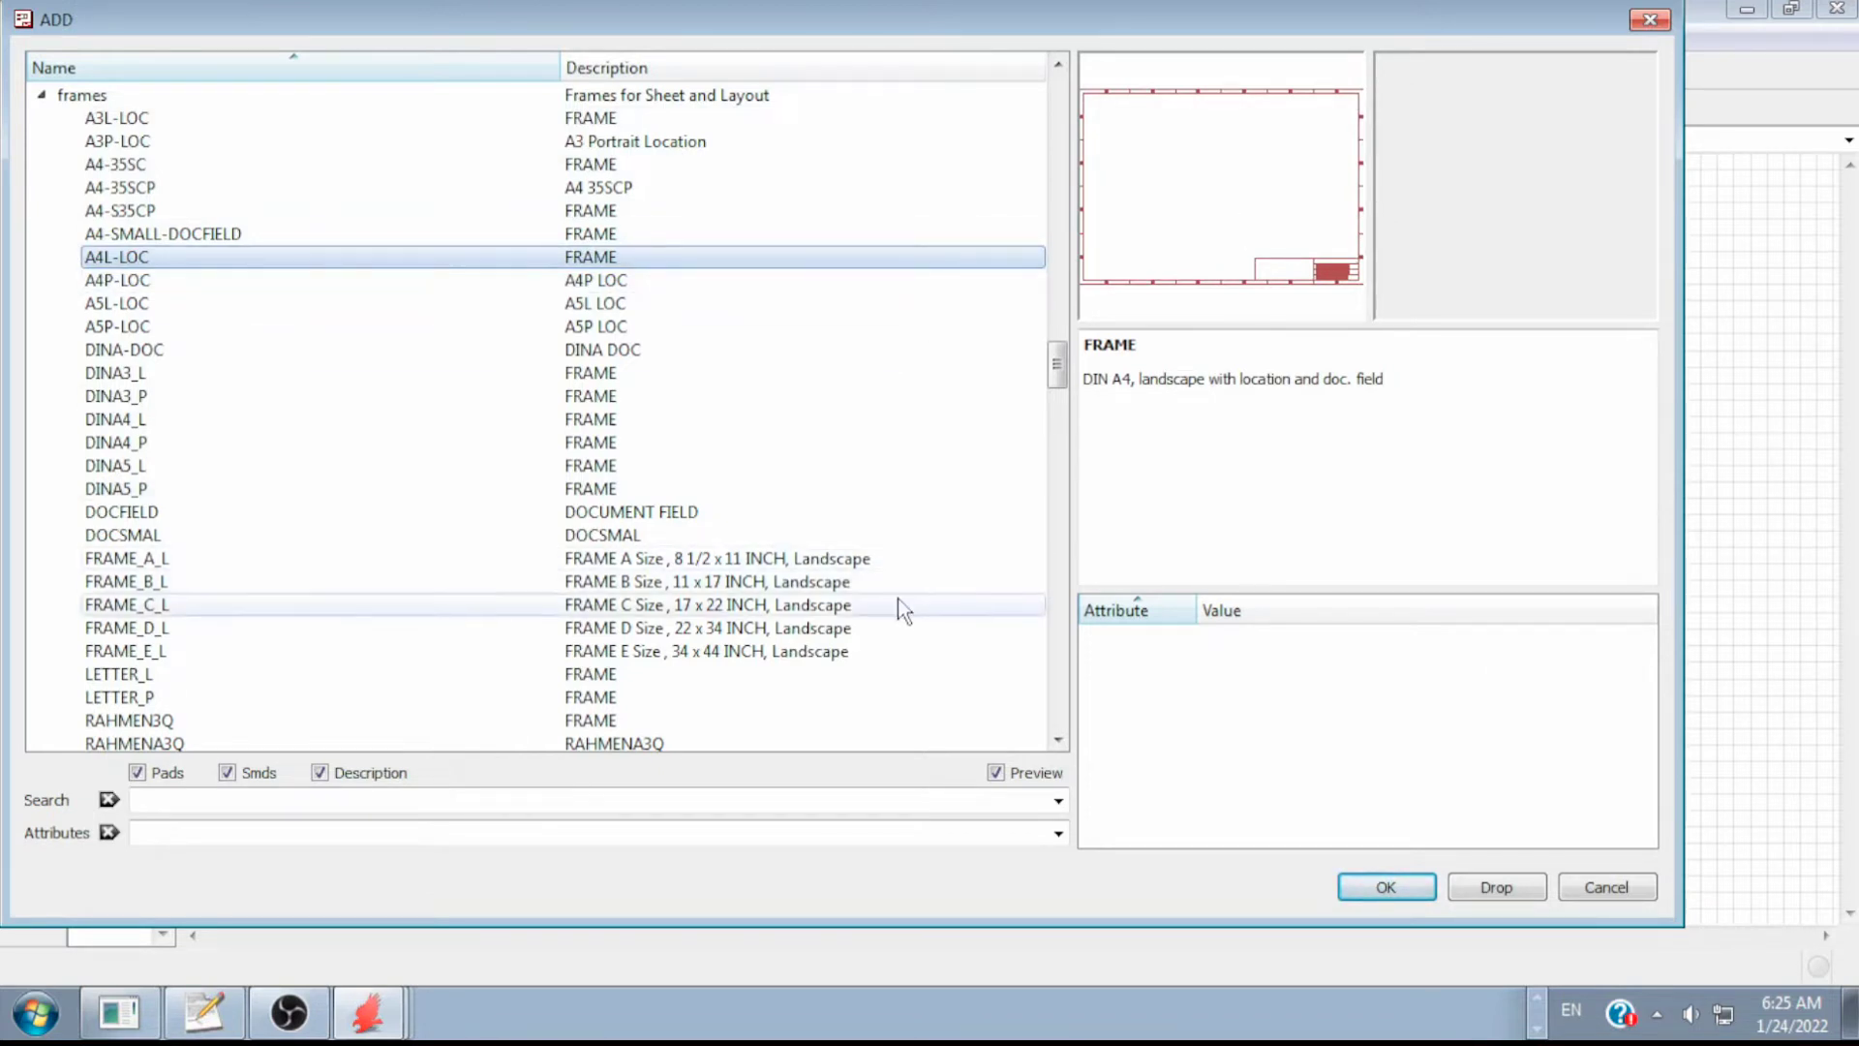
click(1386, 887)
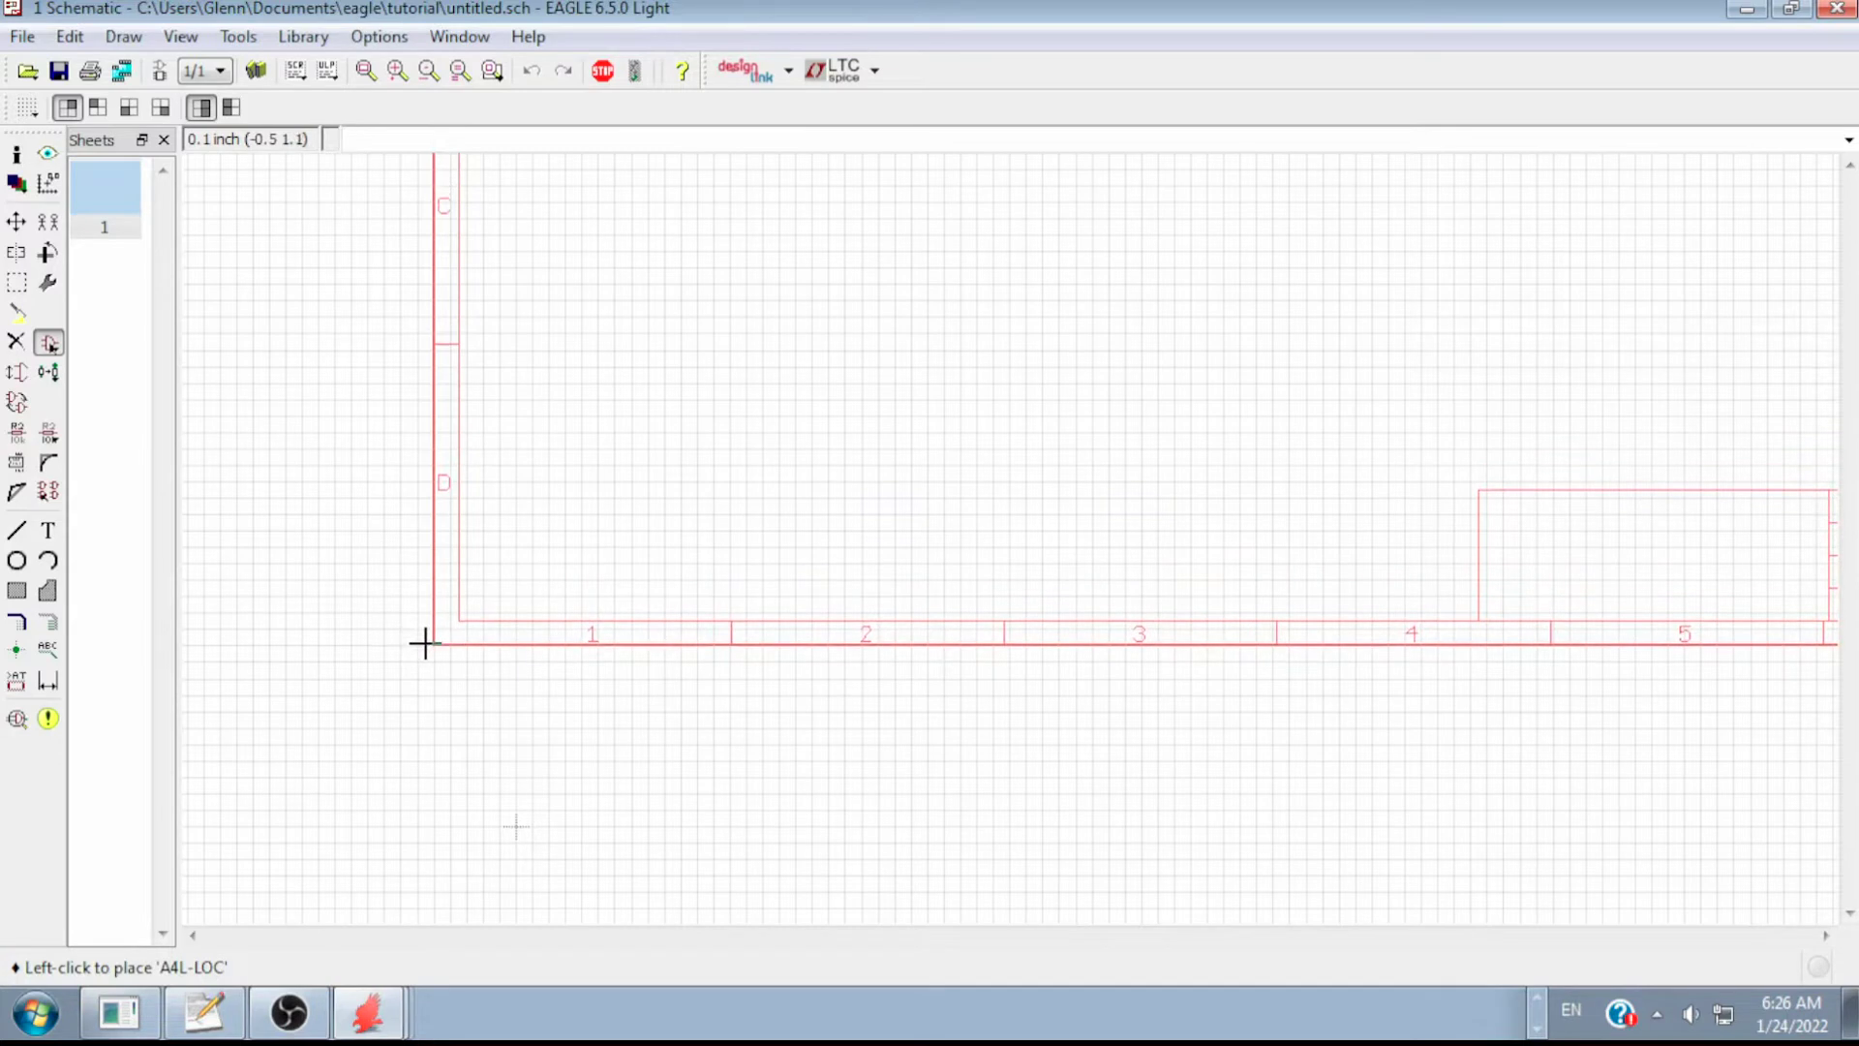
click(424, 643)
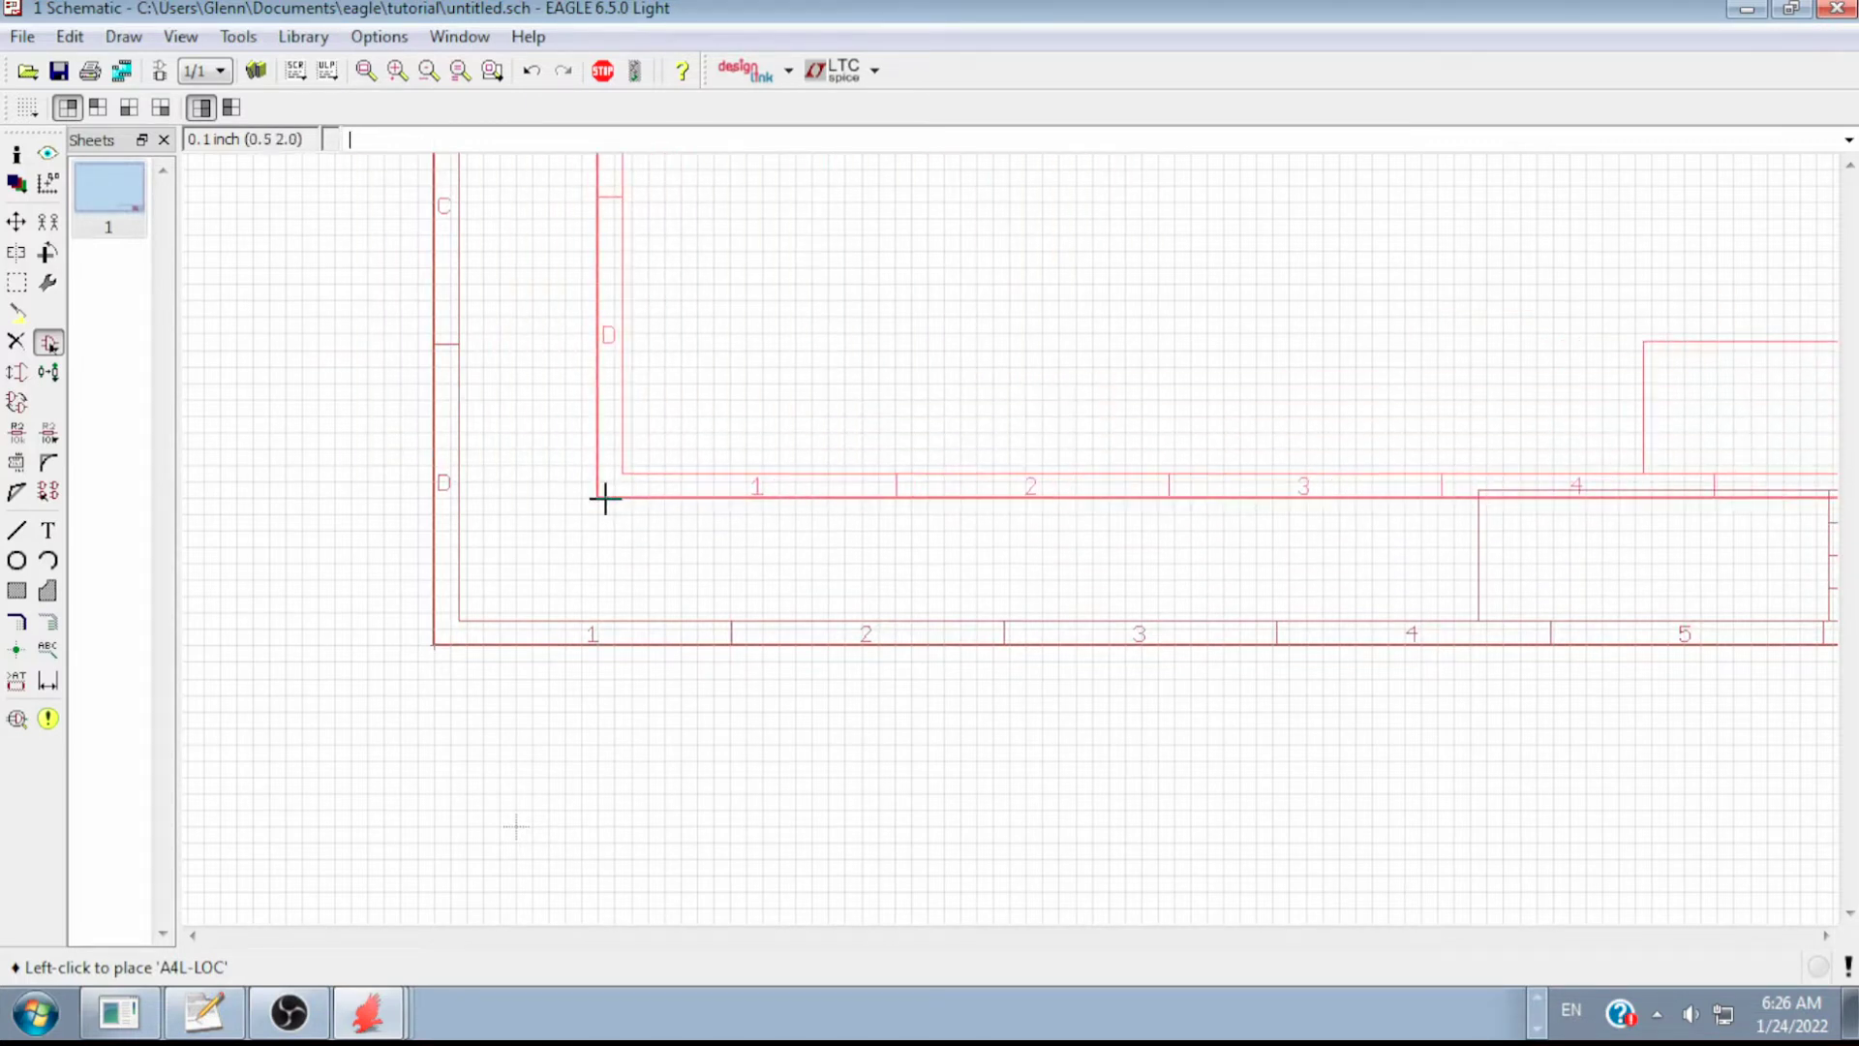
key(Escape)
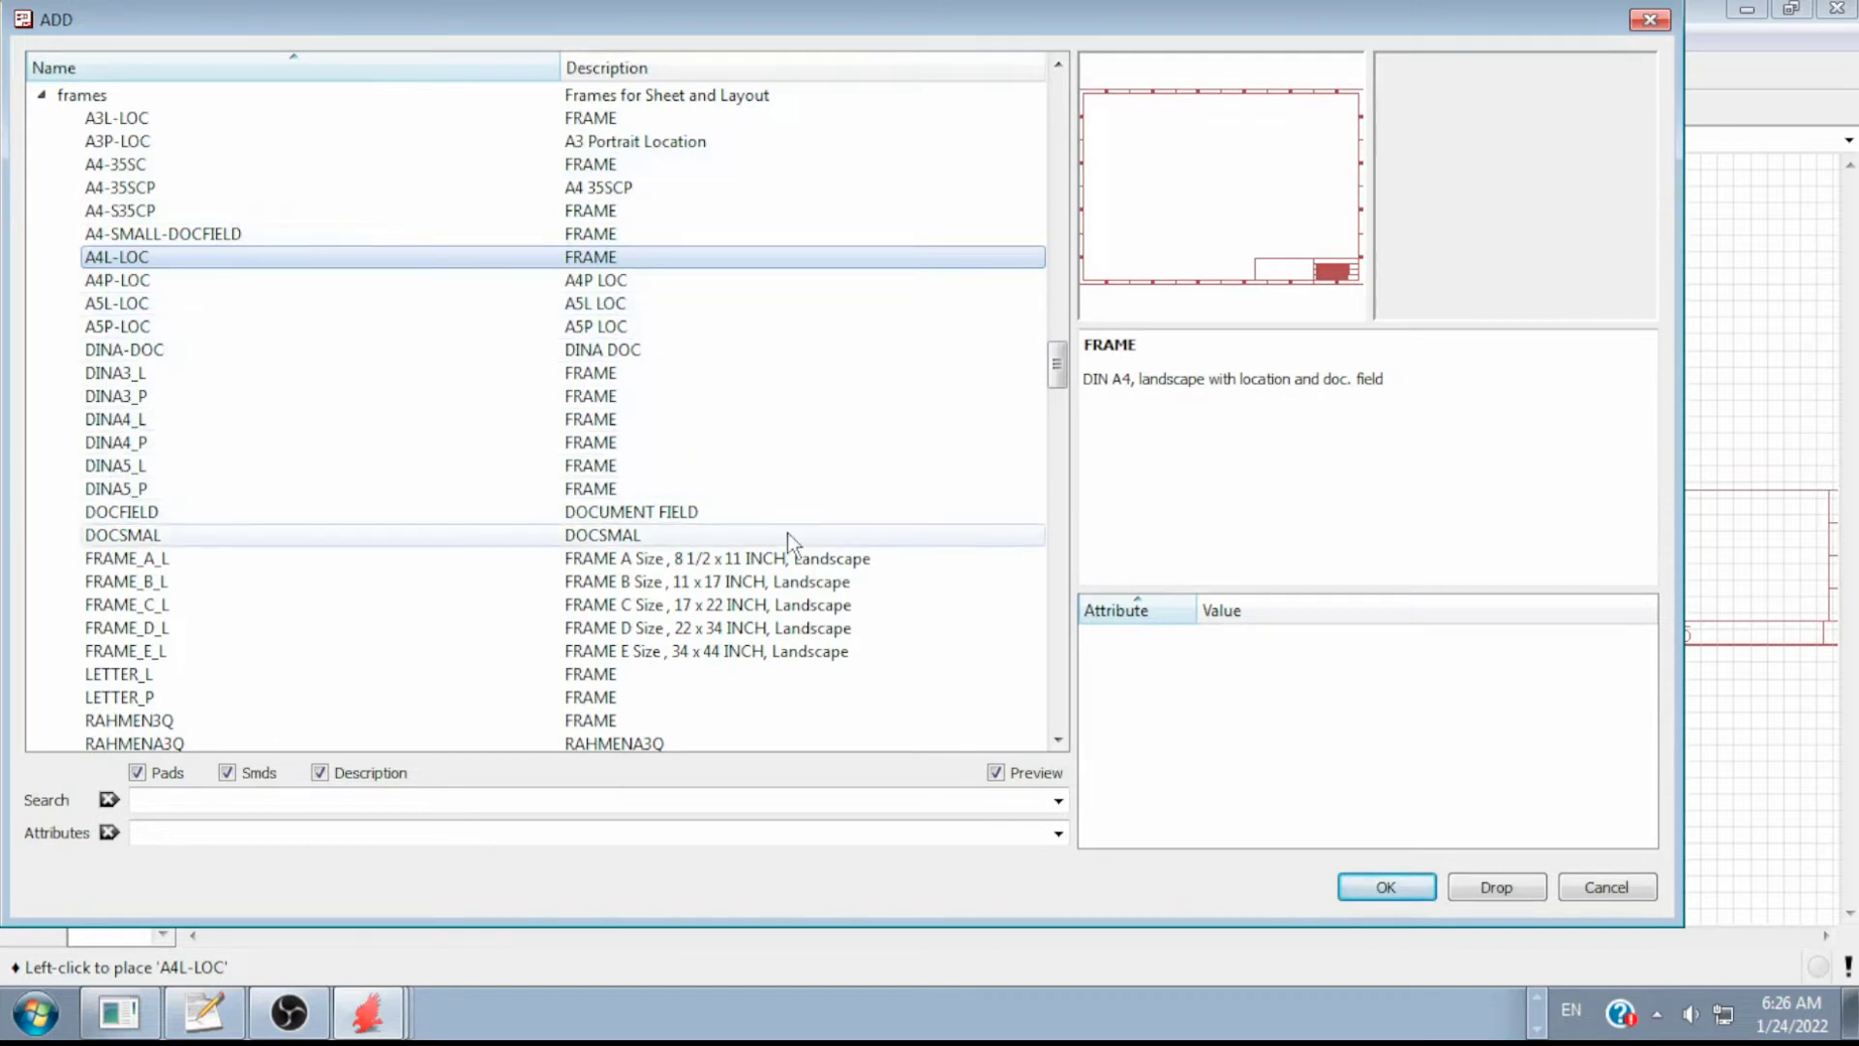
click(1610, 887)
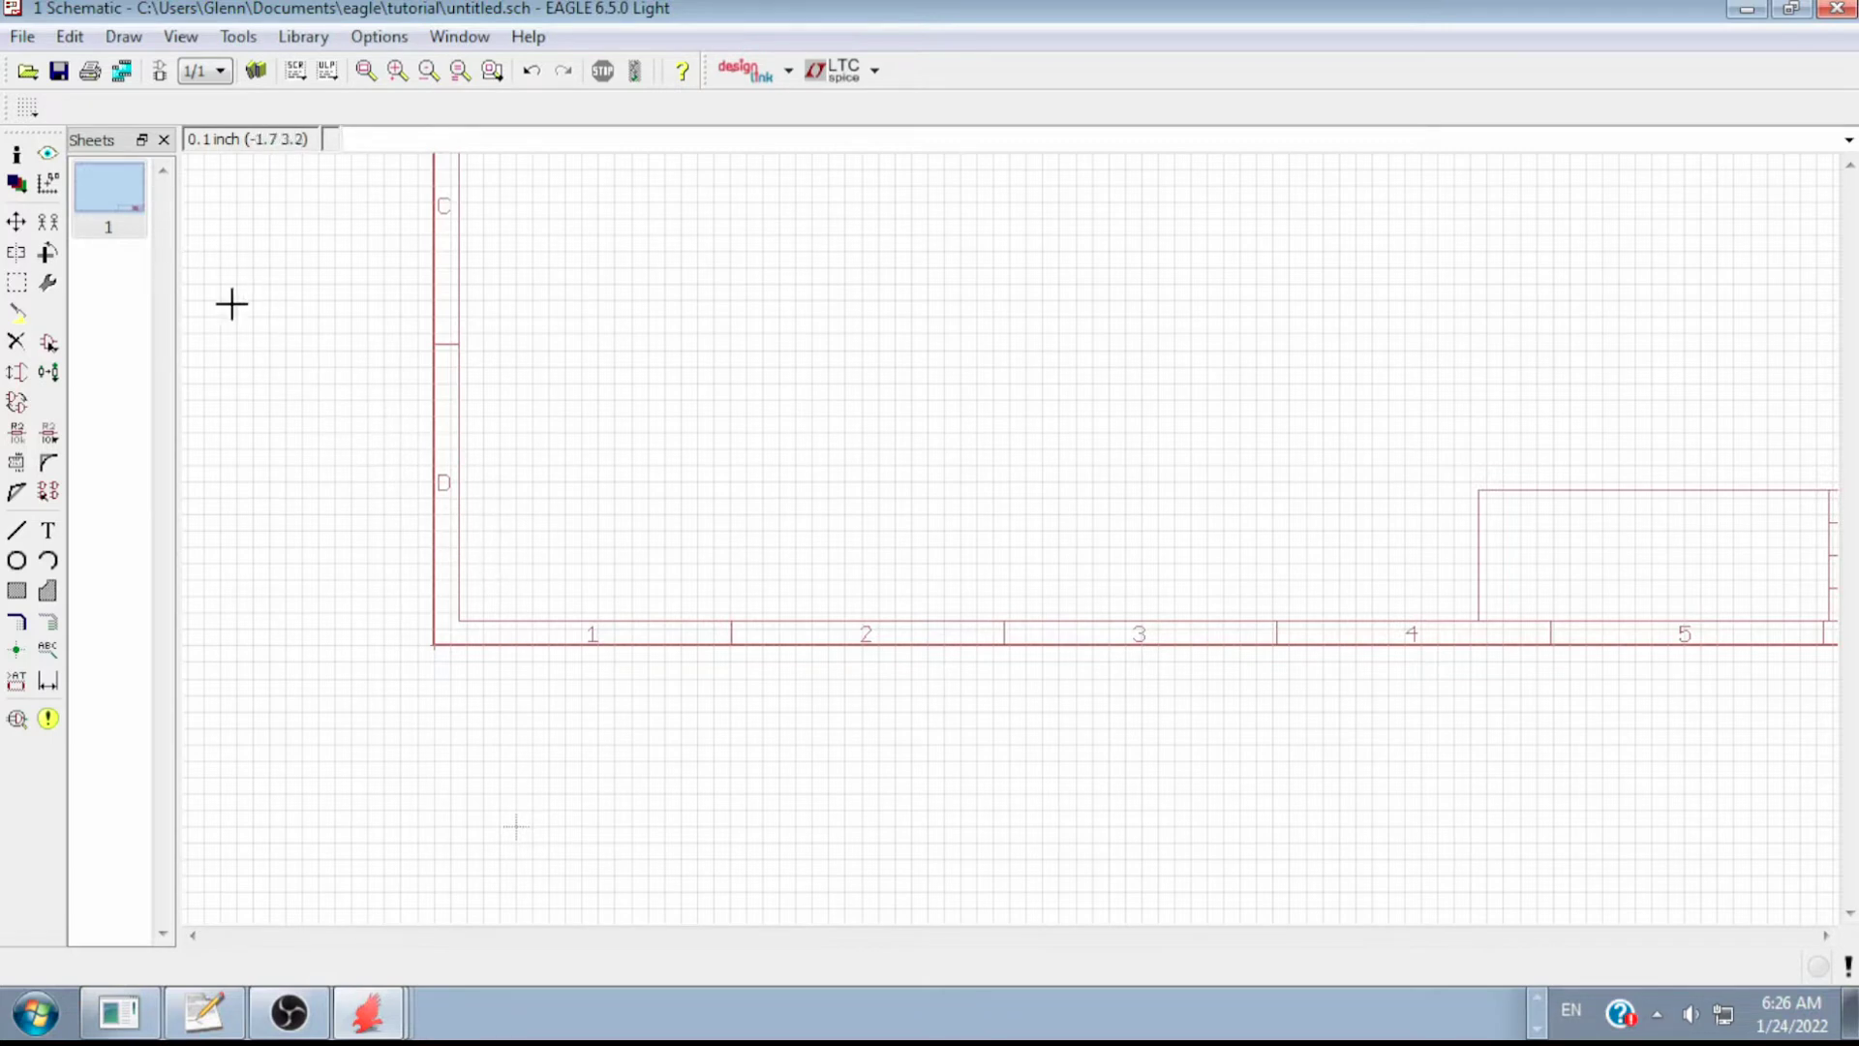
- Set the position of the A4L-LOC frame to 0, 0 in its properties
click(13, 161)
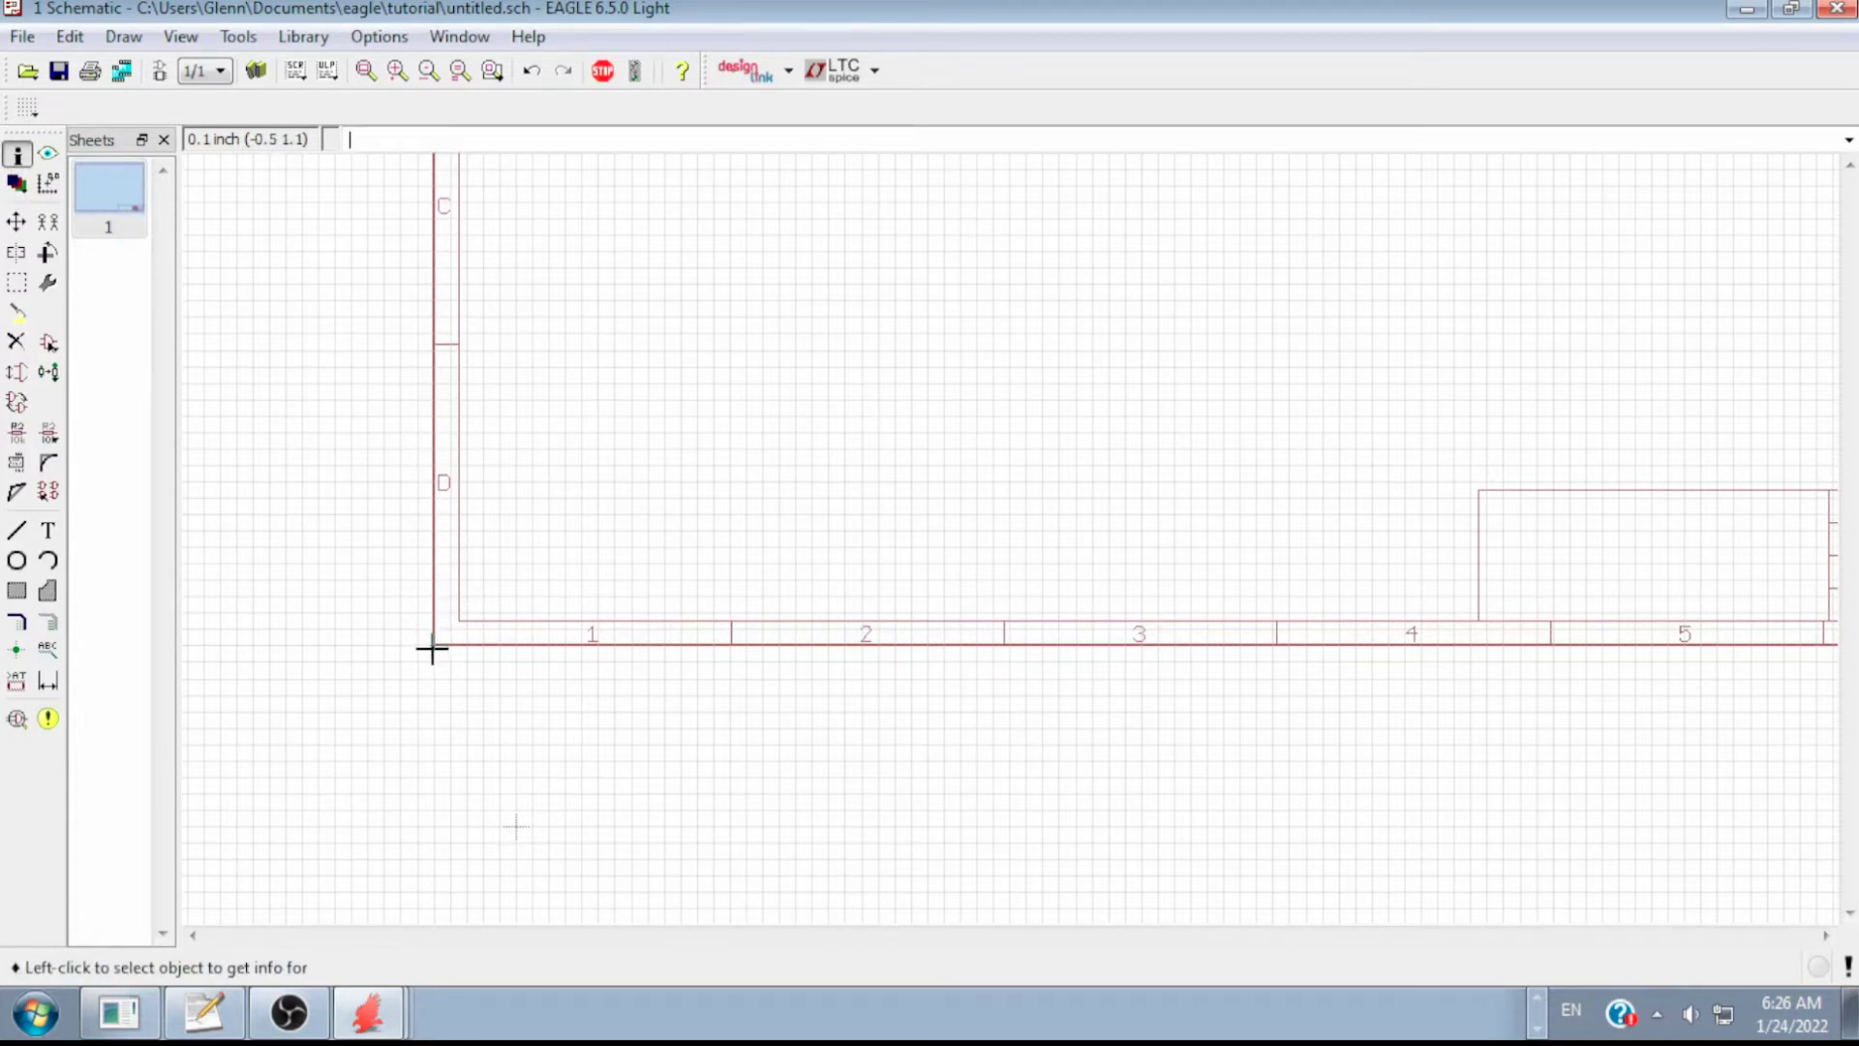
scroll(432, 648, up, 8)
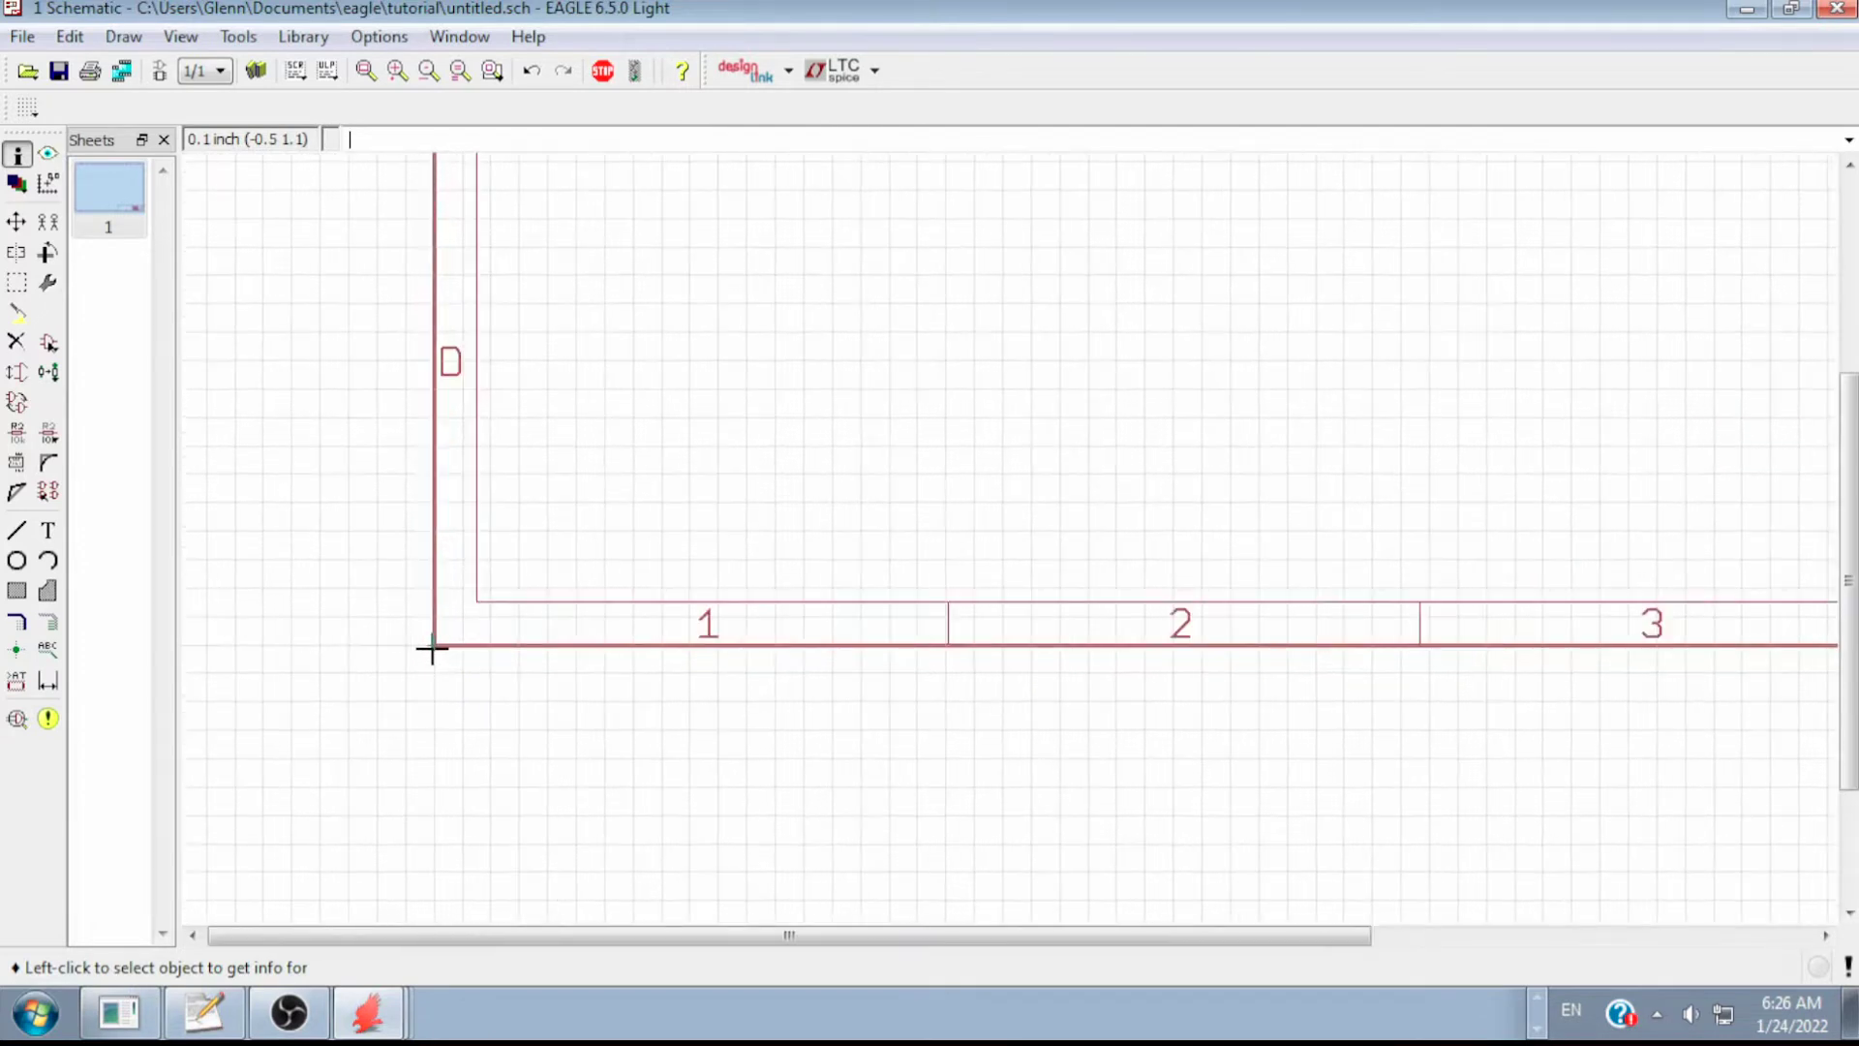
scroll(432, 648, up, 3)
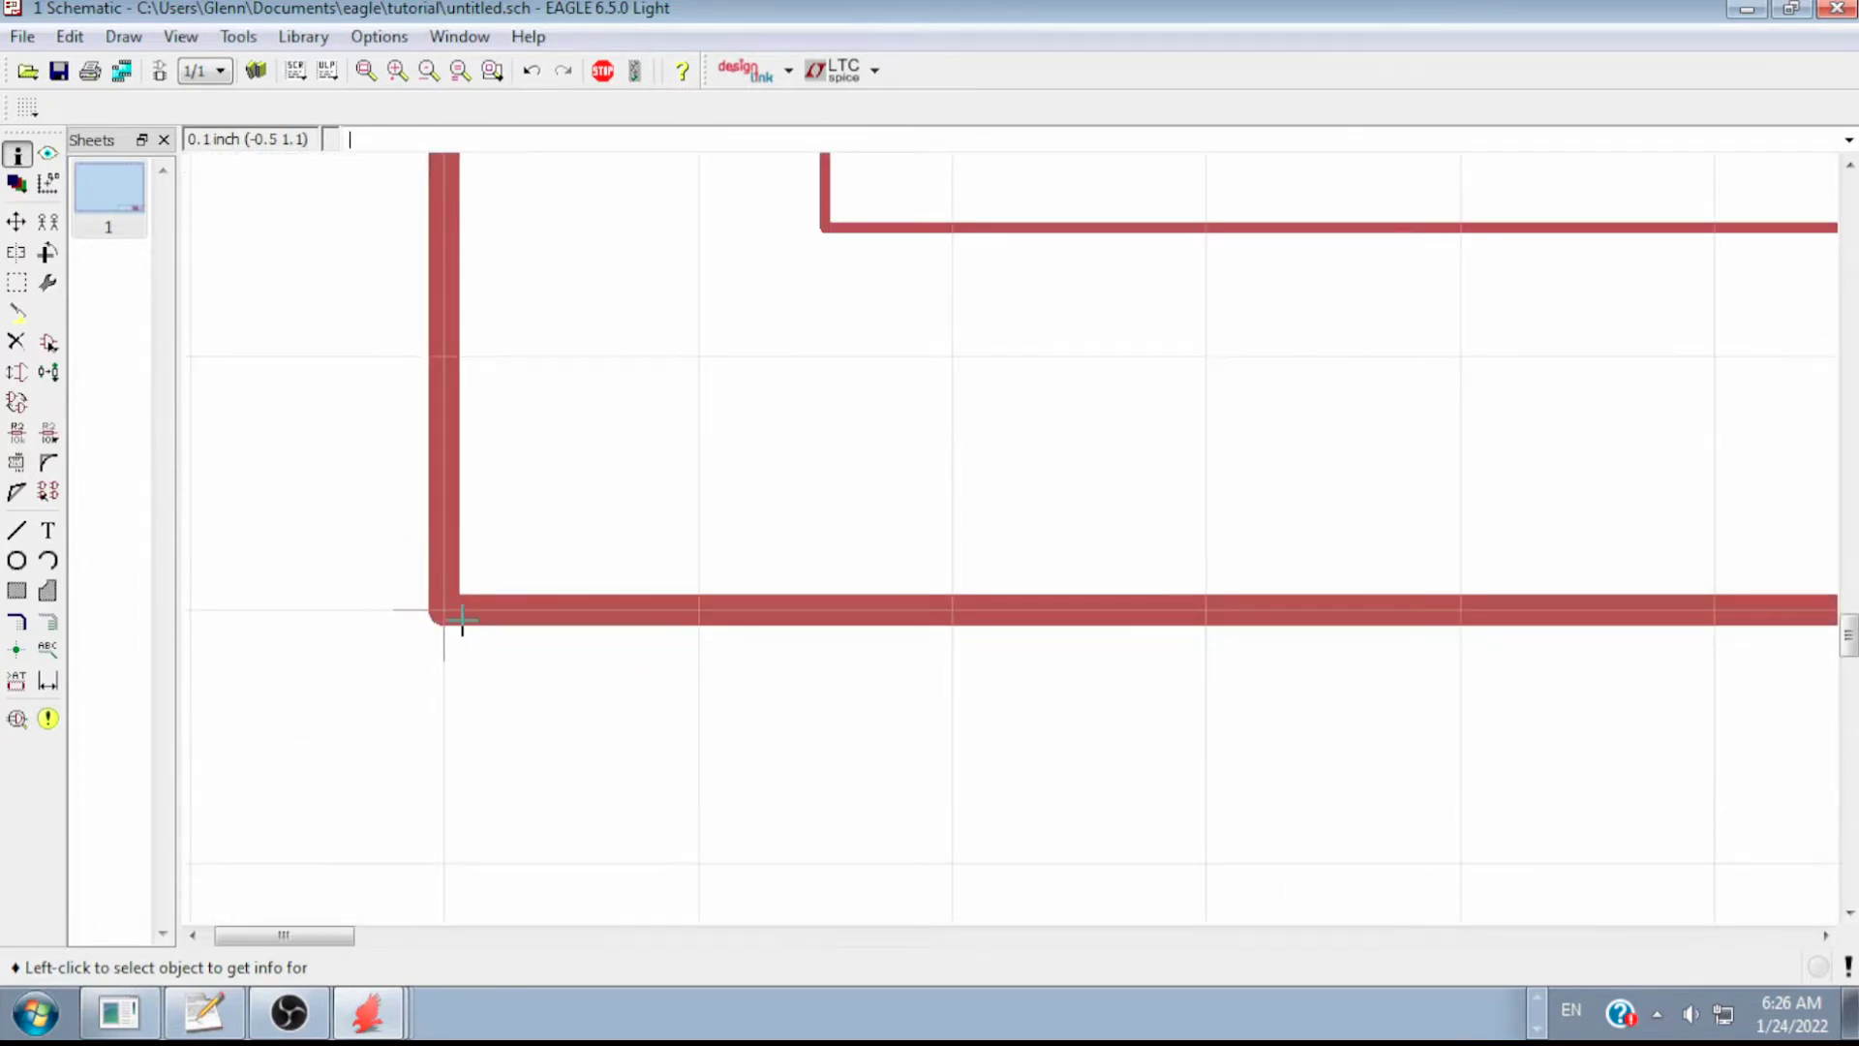
scroll(451, 620, down, 3)
scroll(463, 572, down, 4)
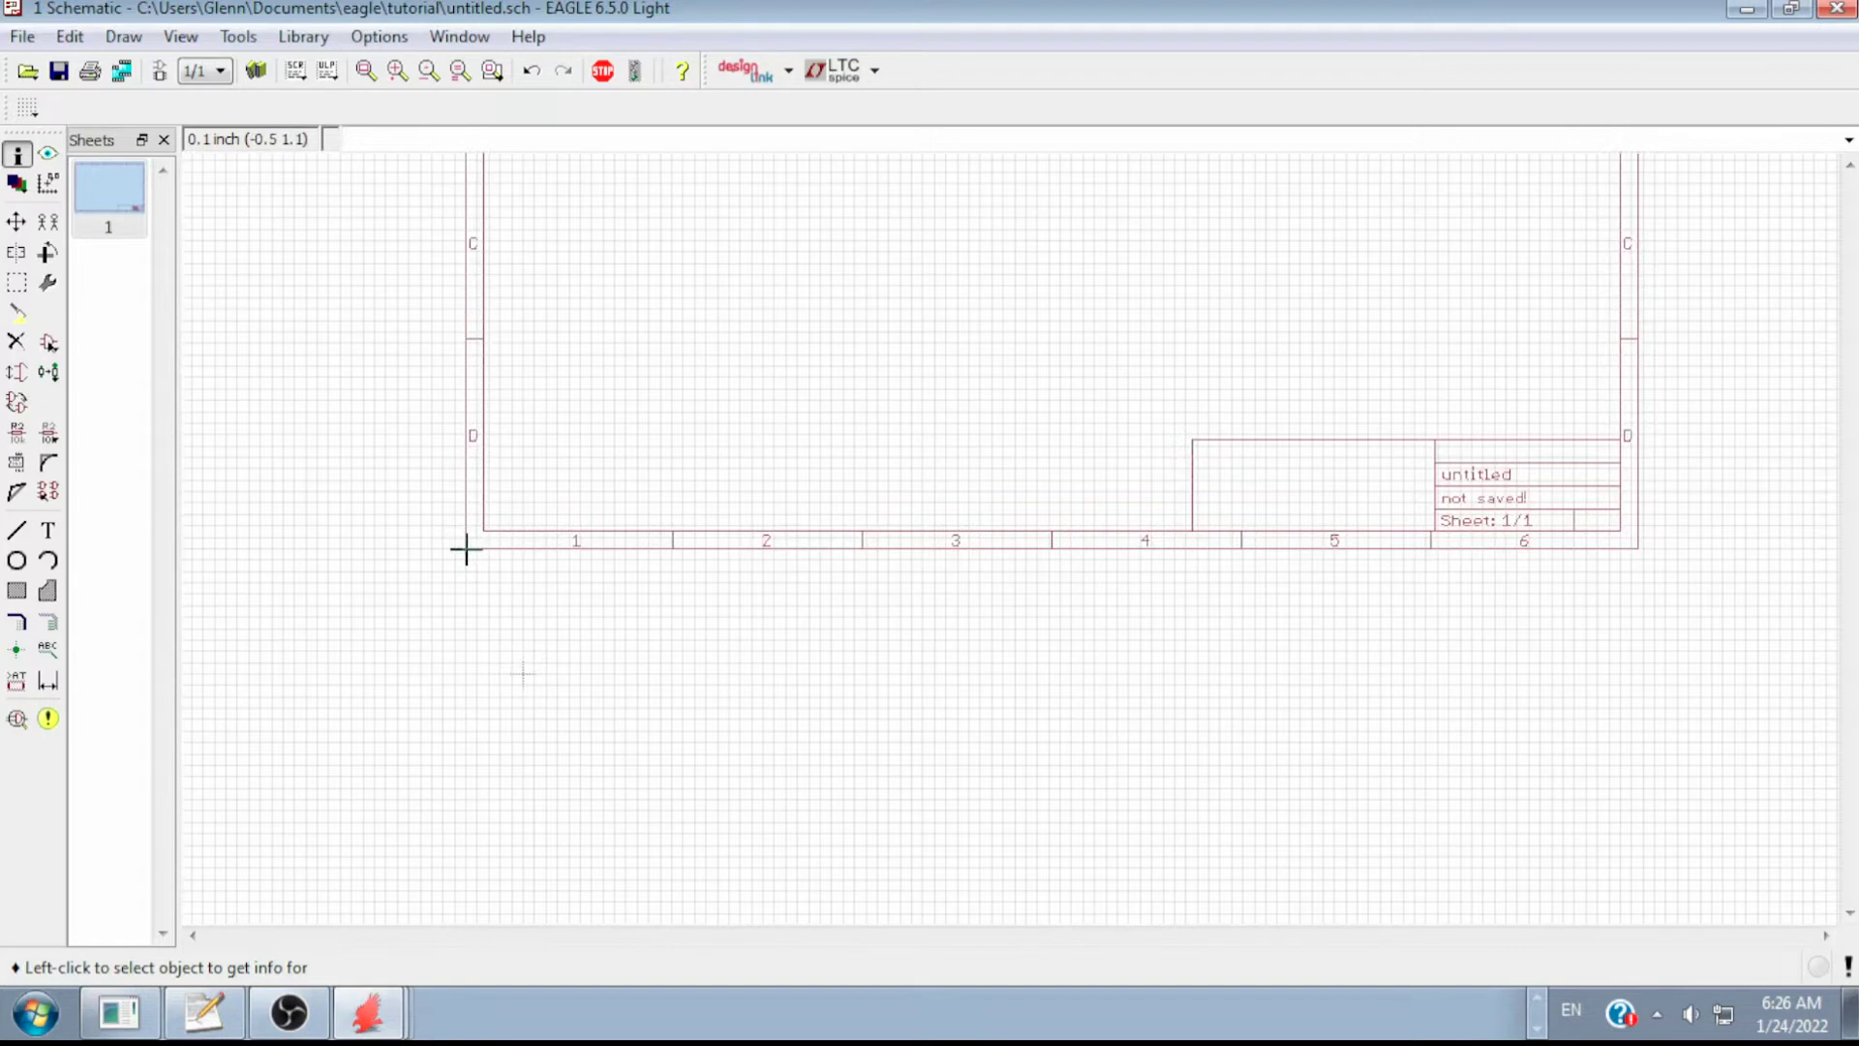
click(465, 552)
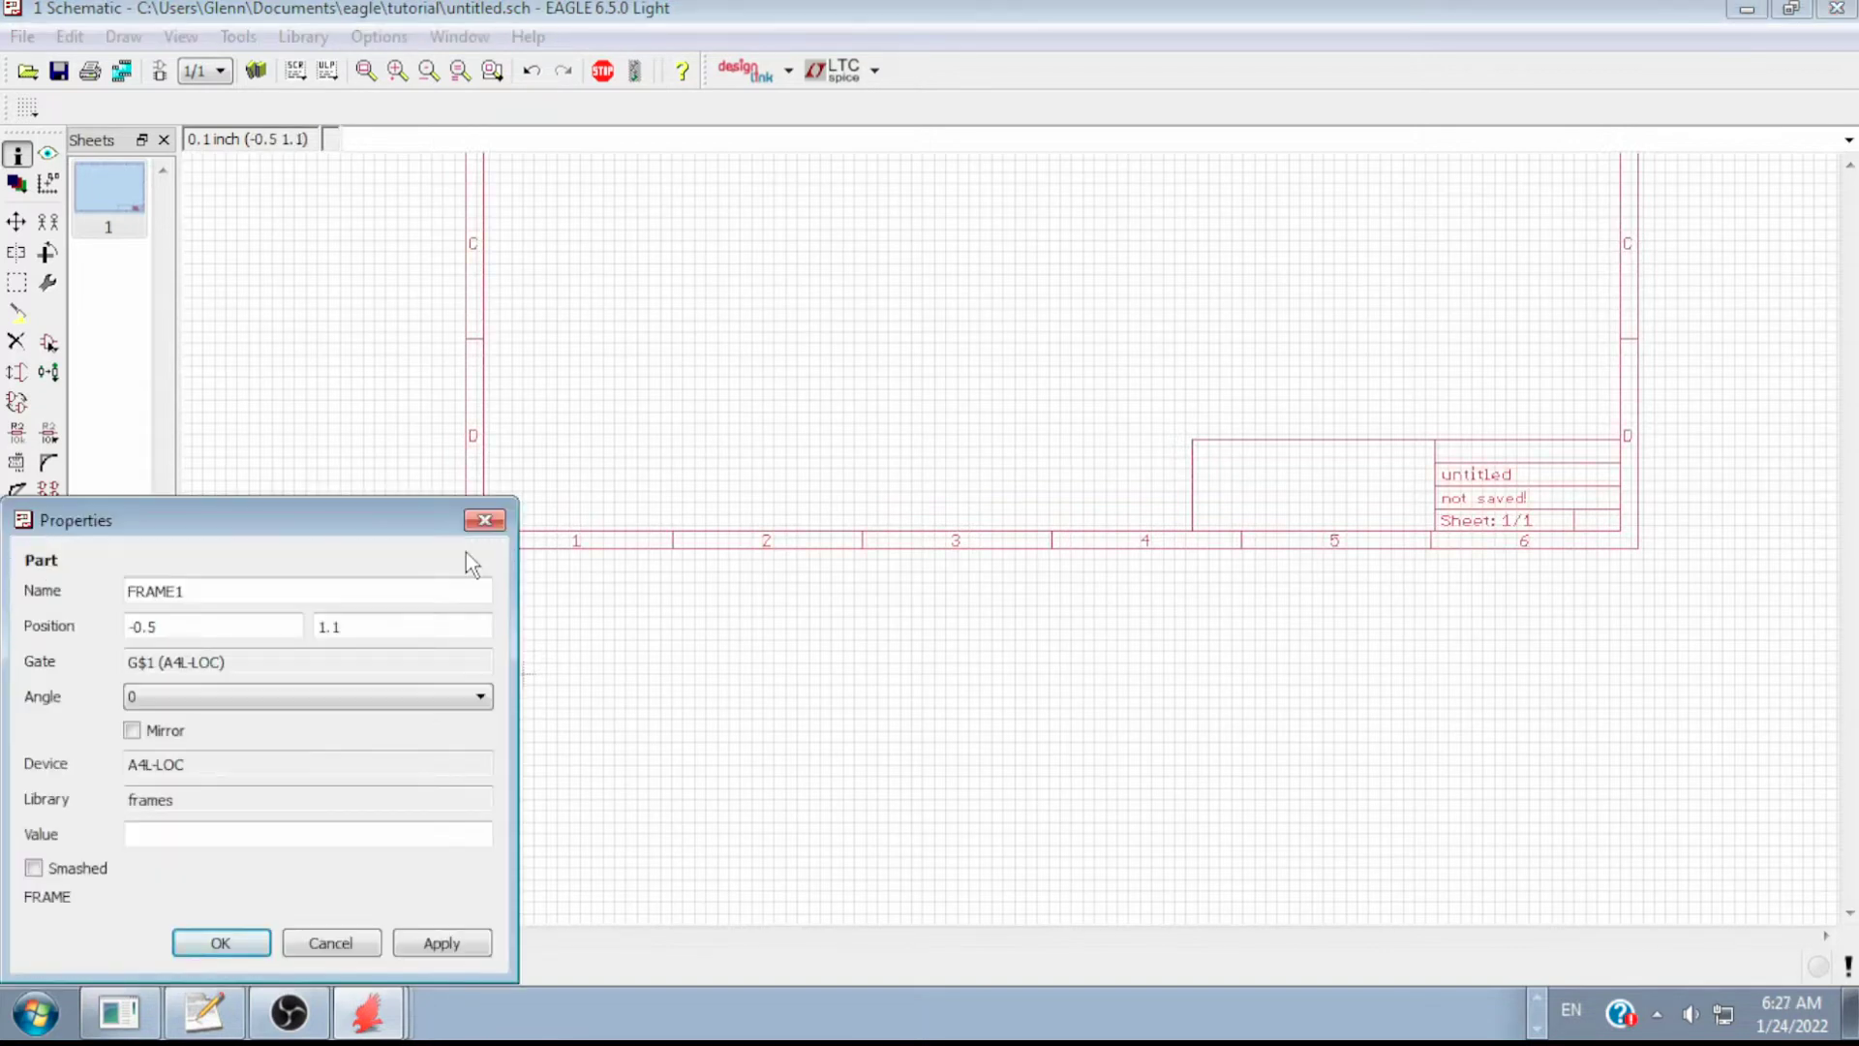
drag(303, 528, 579, 271)
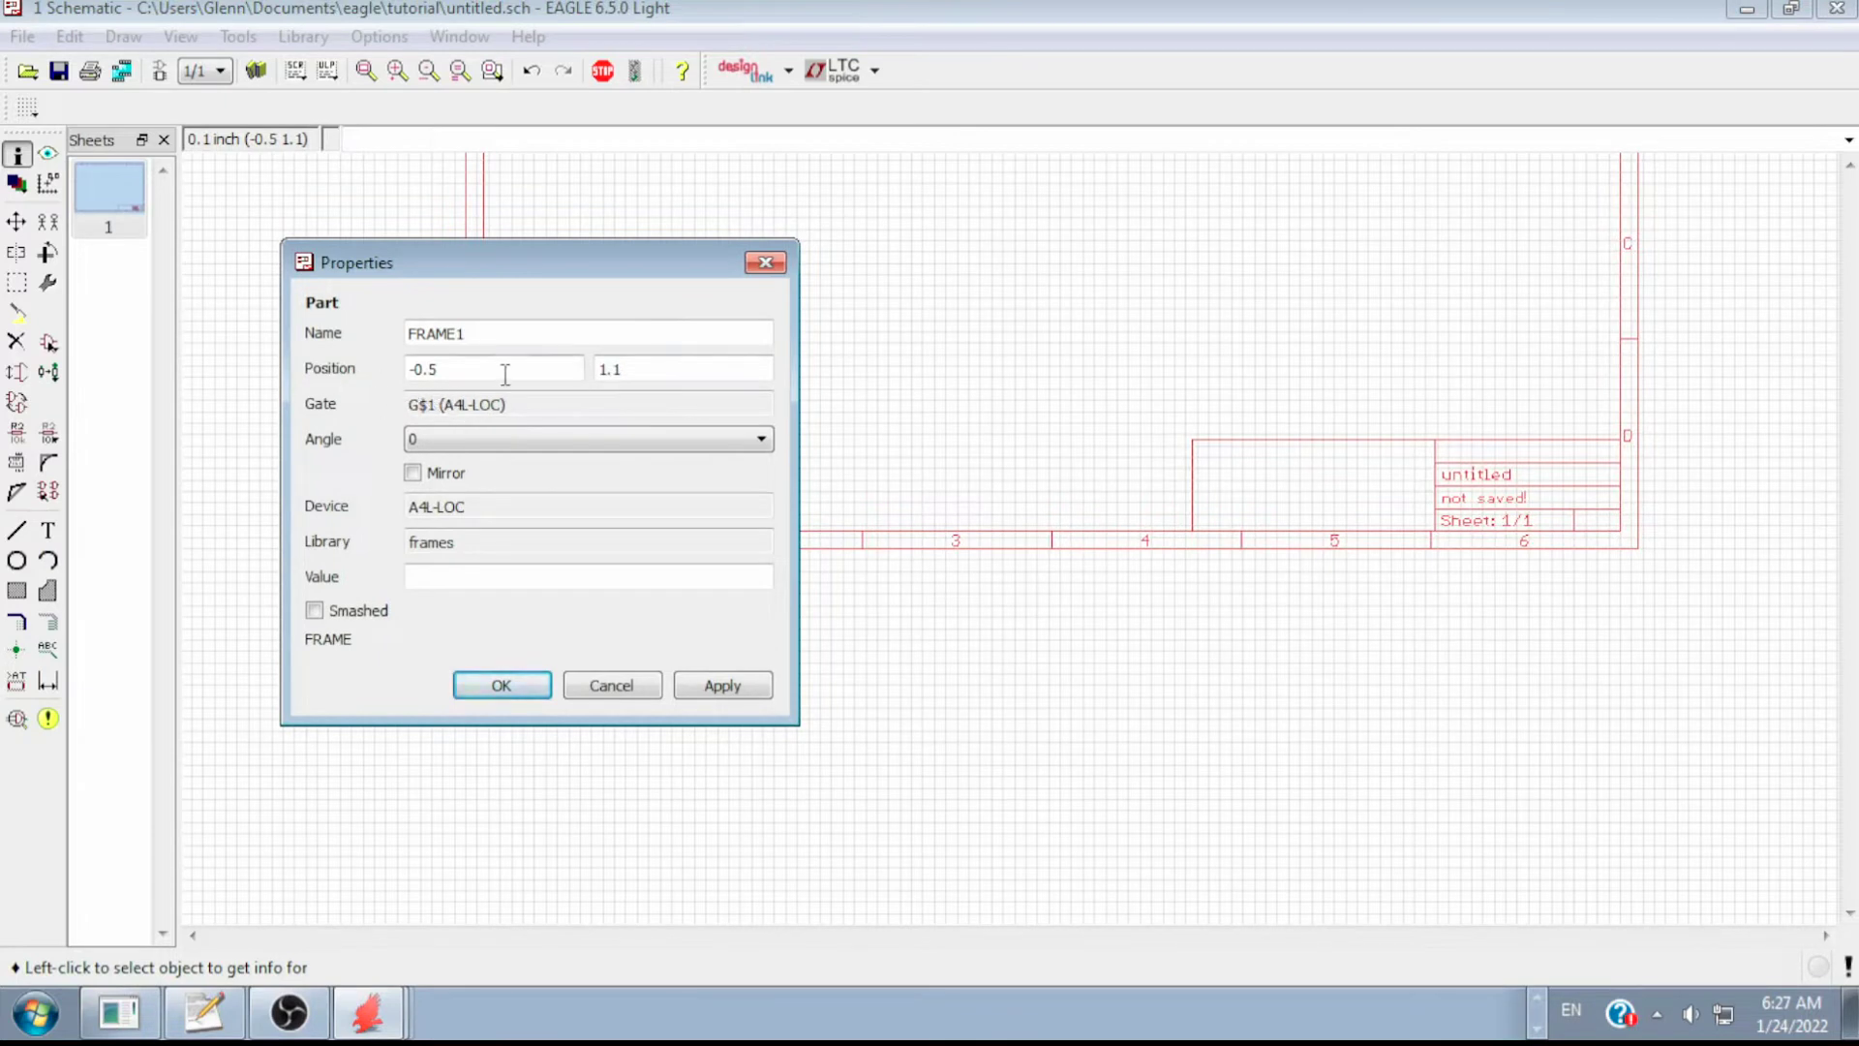
drag(489, 366, 389, 369)
text(0)
key(Tab)
text(0)
drag(583, 264, 1124, 202)
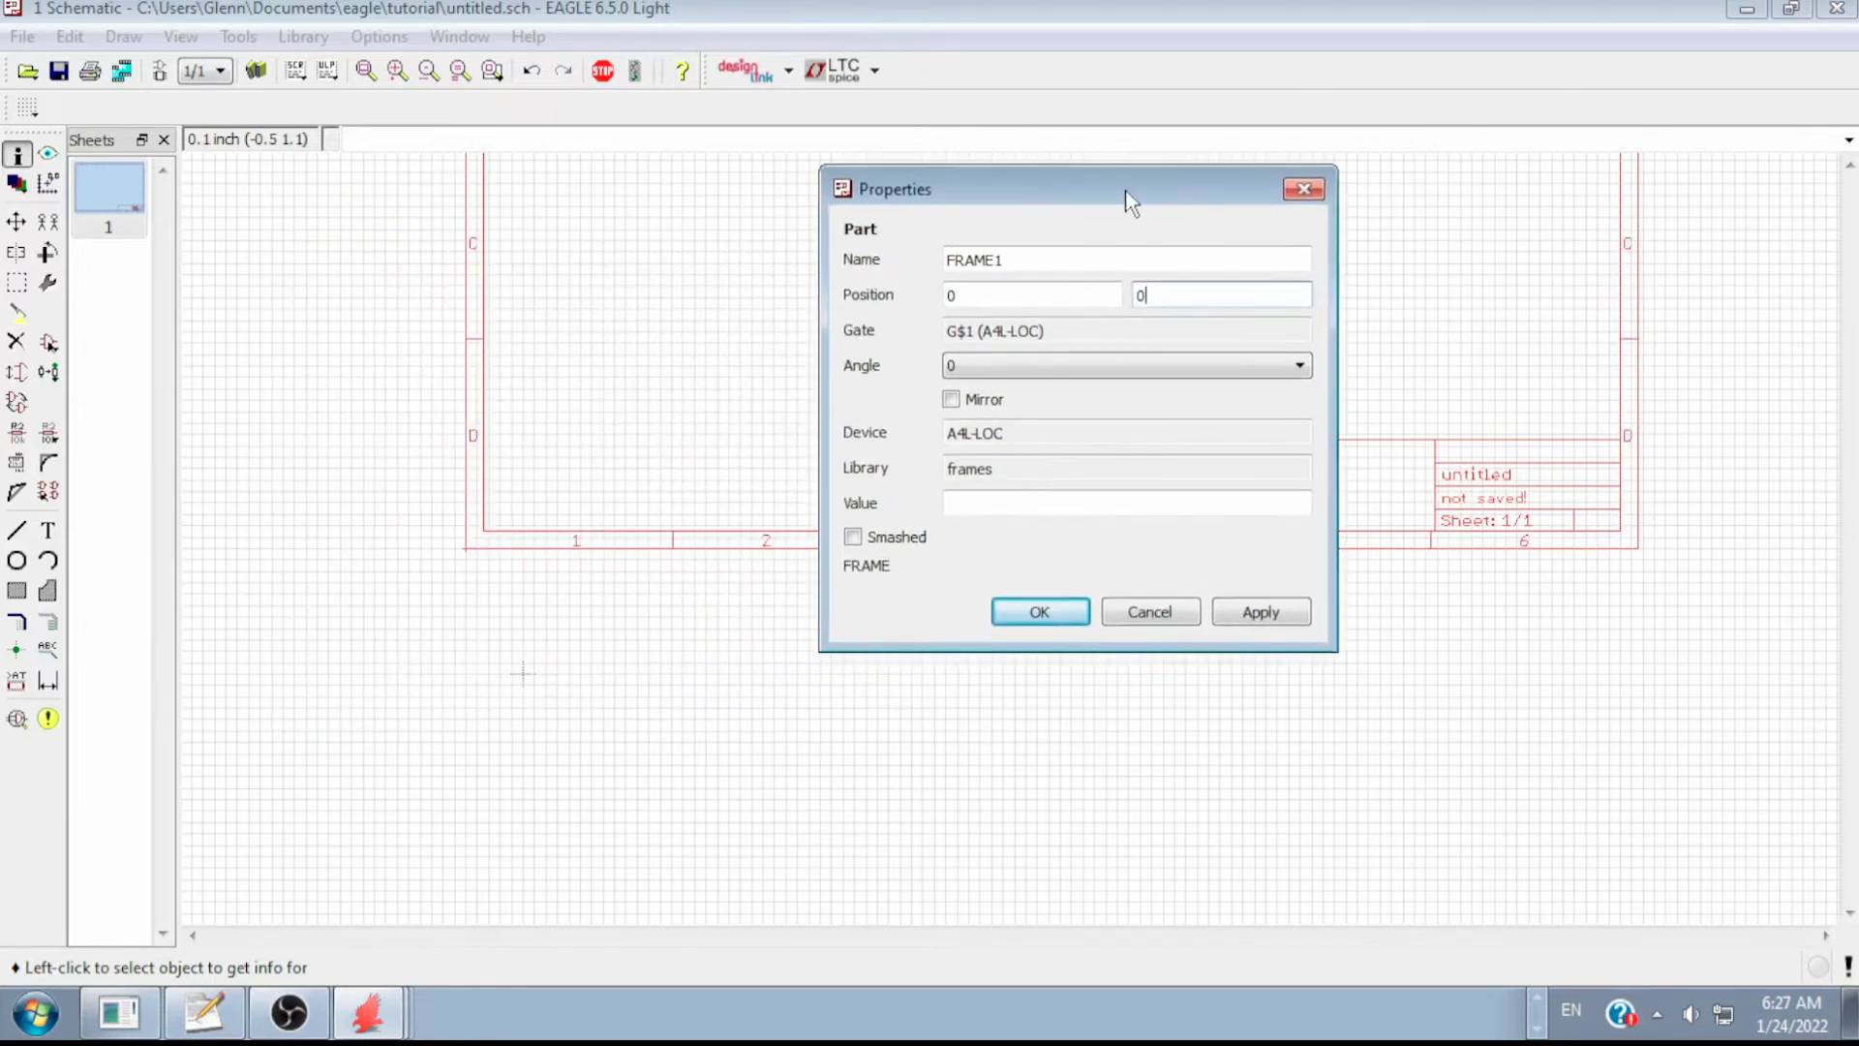
click(1046, 626)
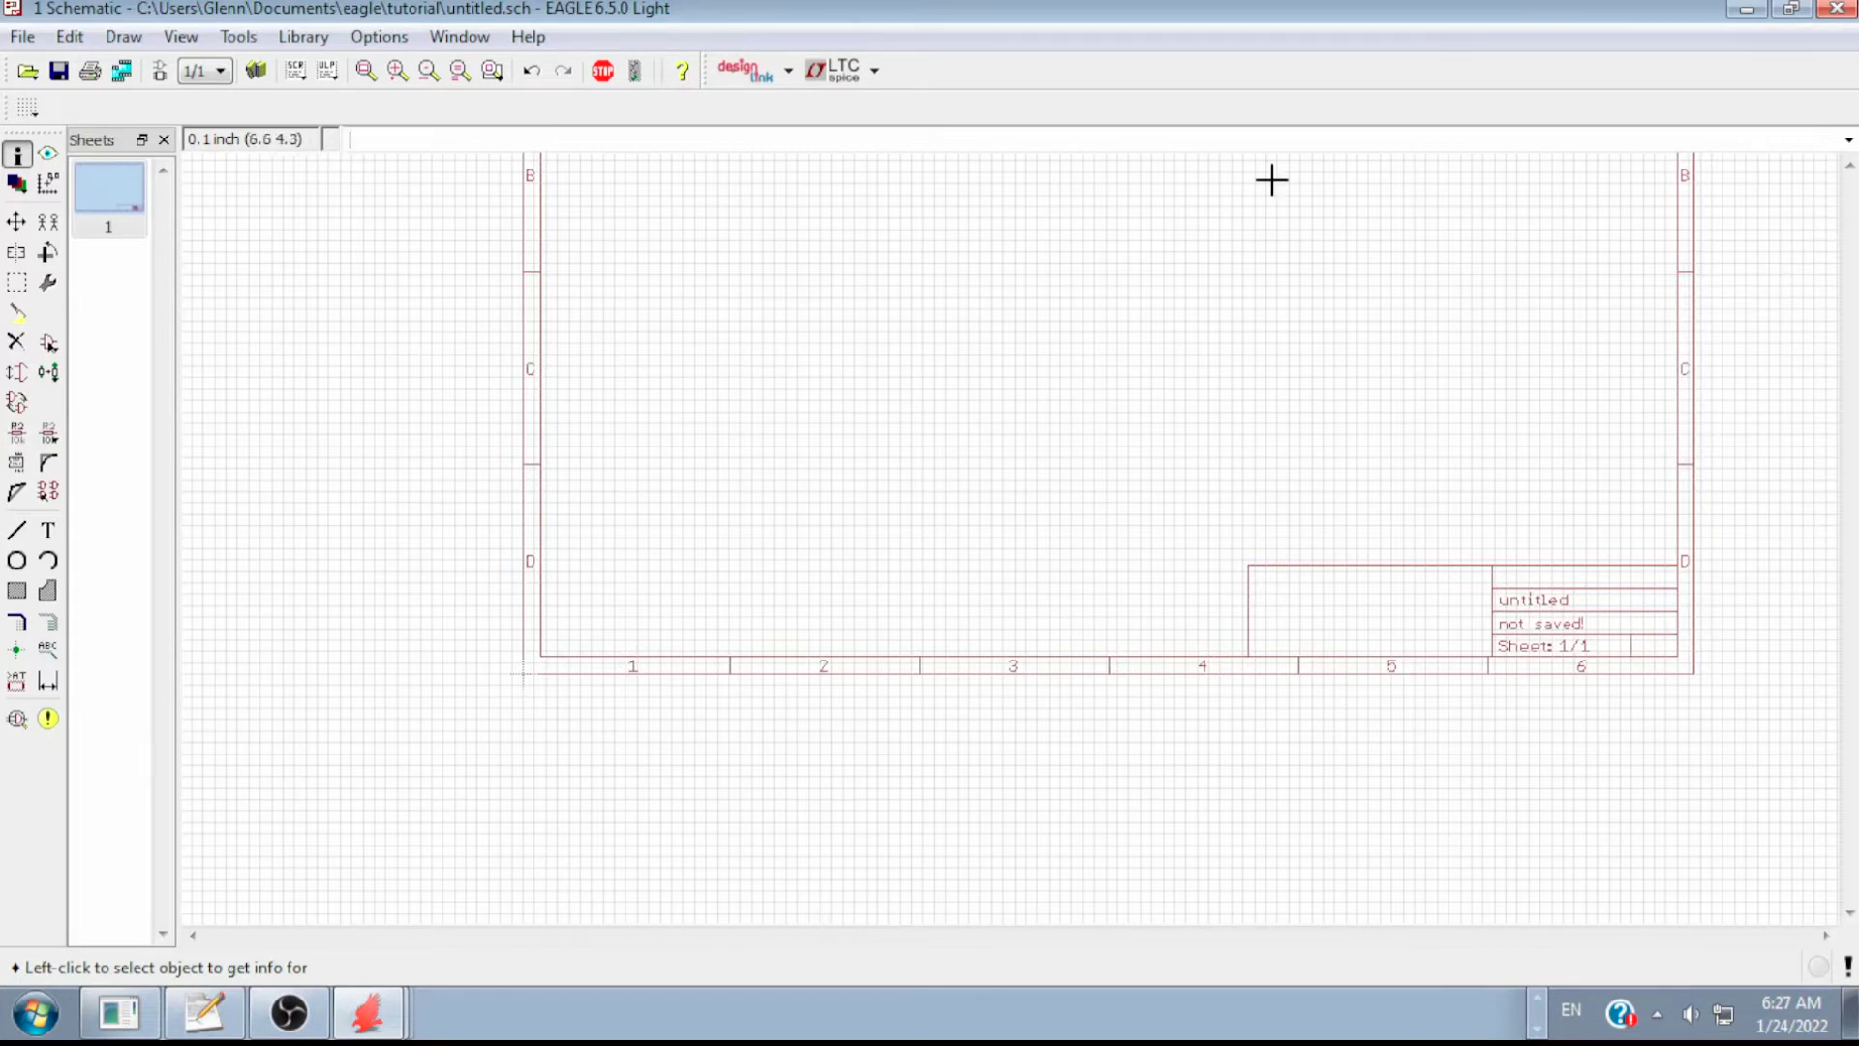
- Start adding a part and expand the American-symbol R-US_ resistor group in the resistor library
click(190, 38)
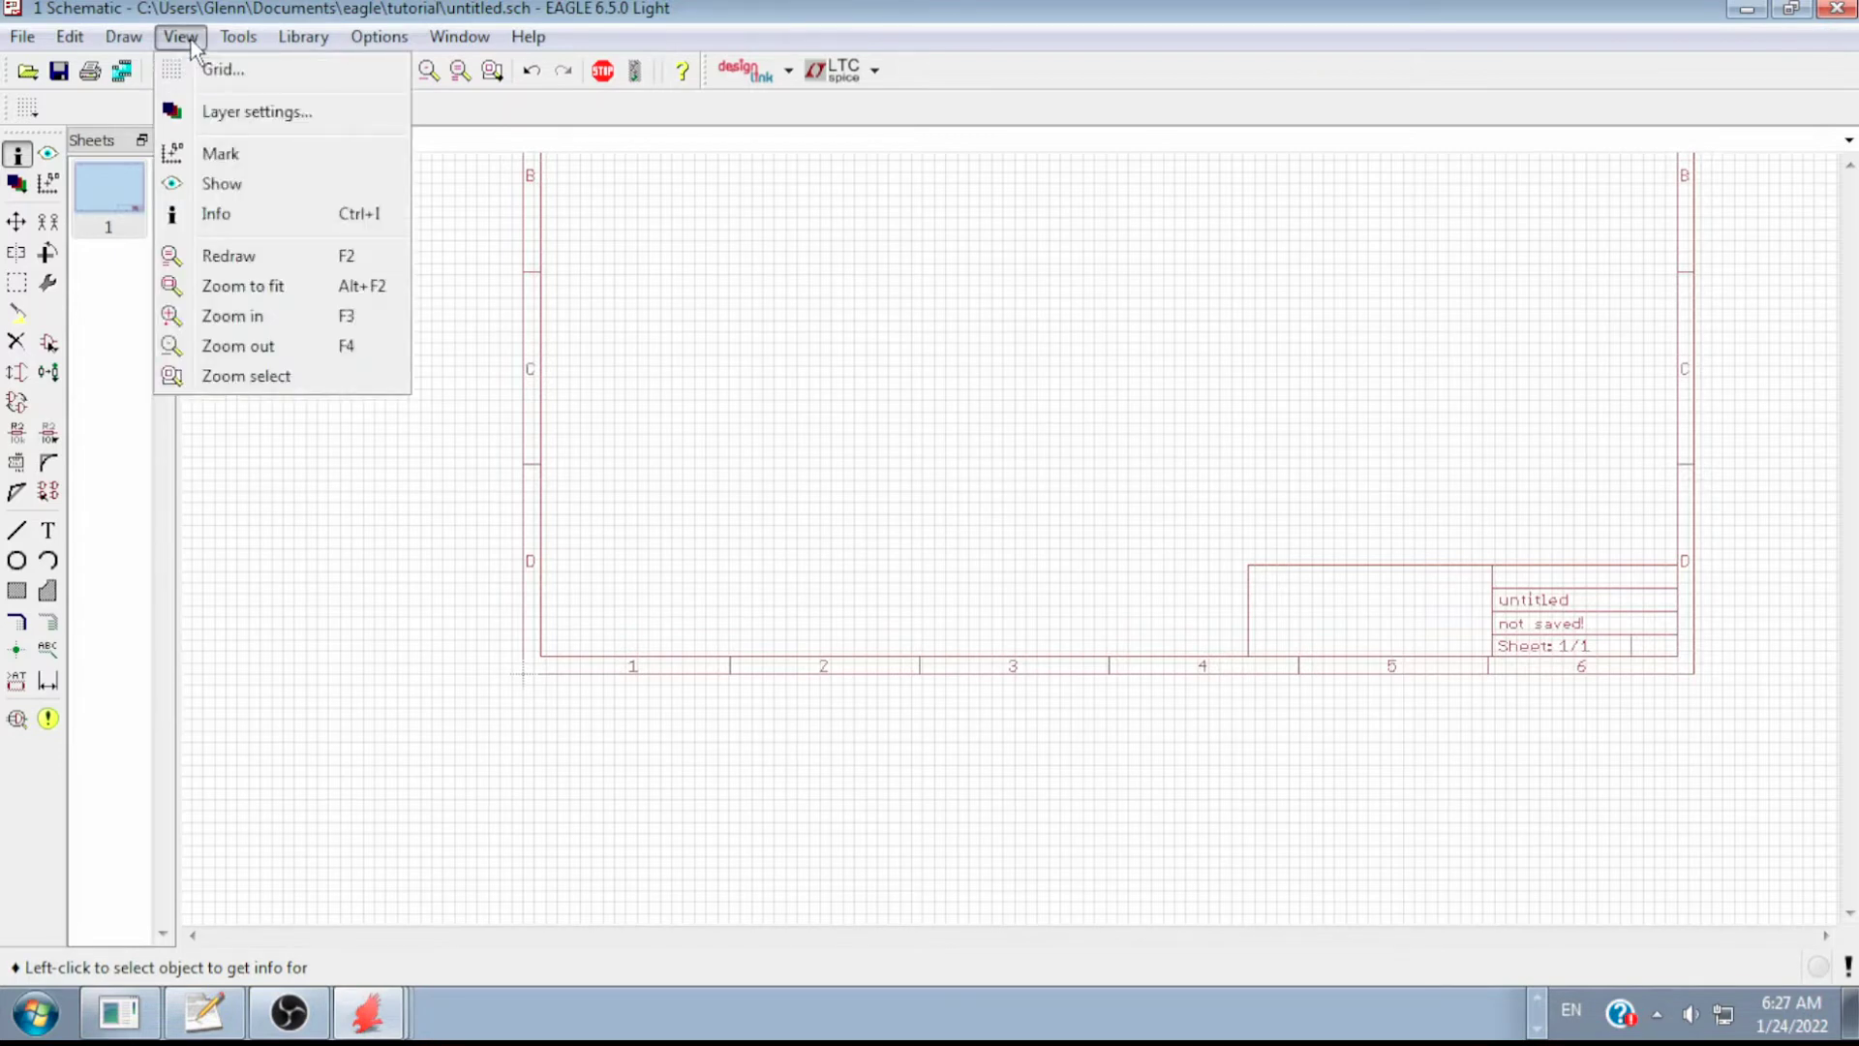
click(244, 286)
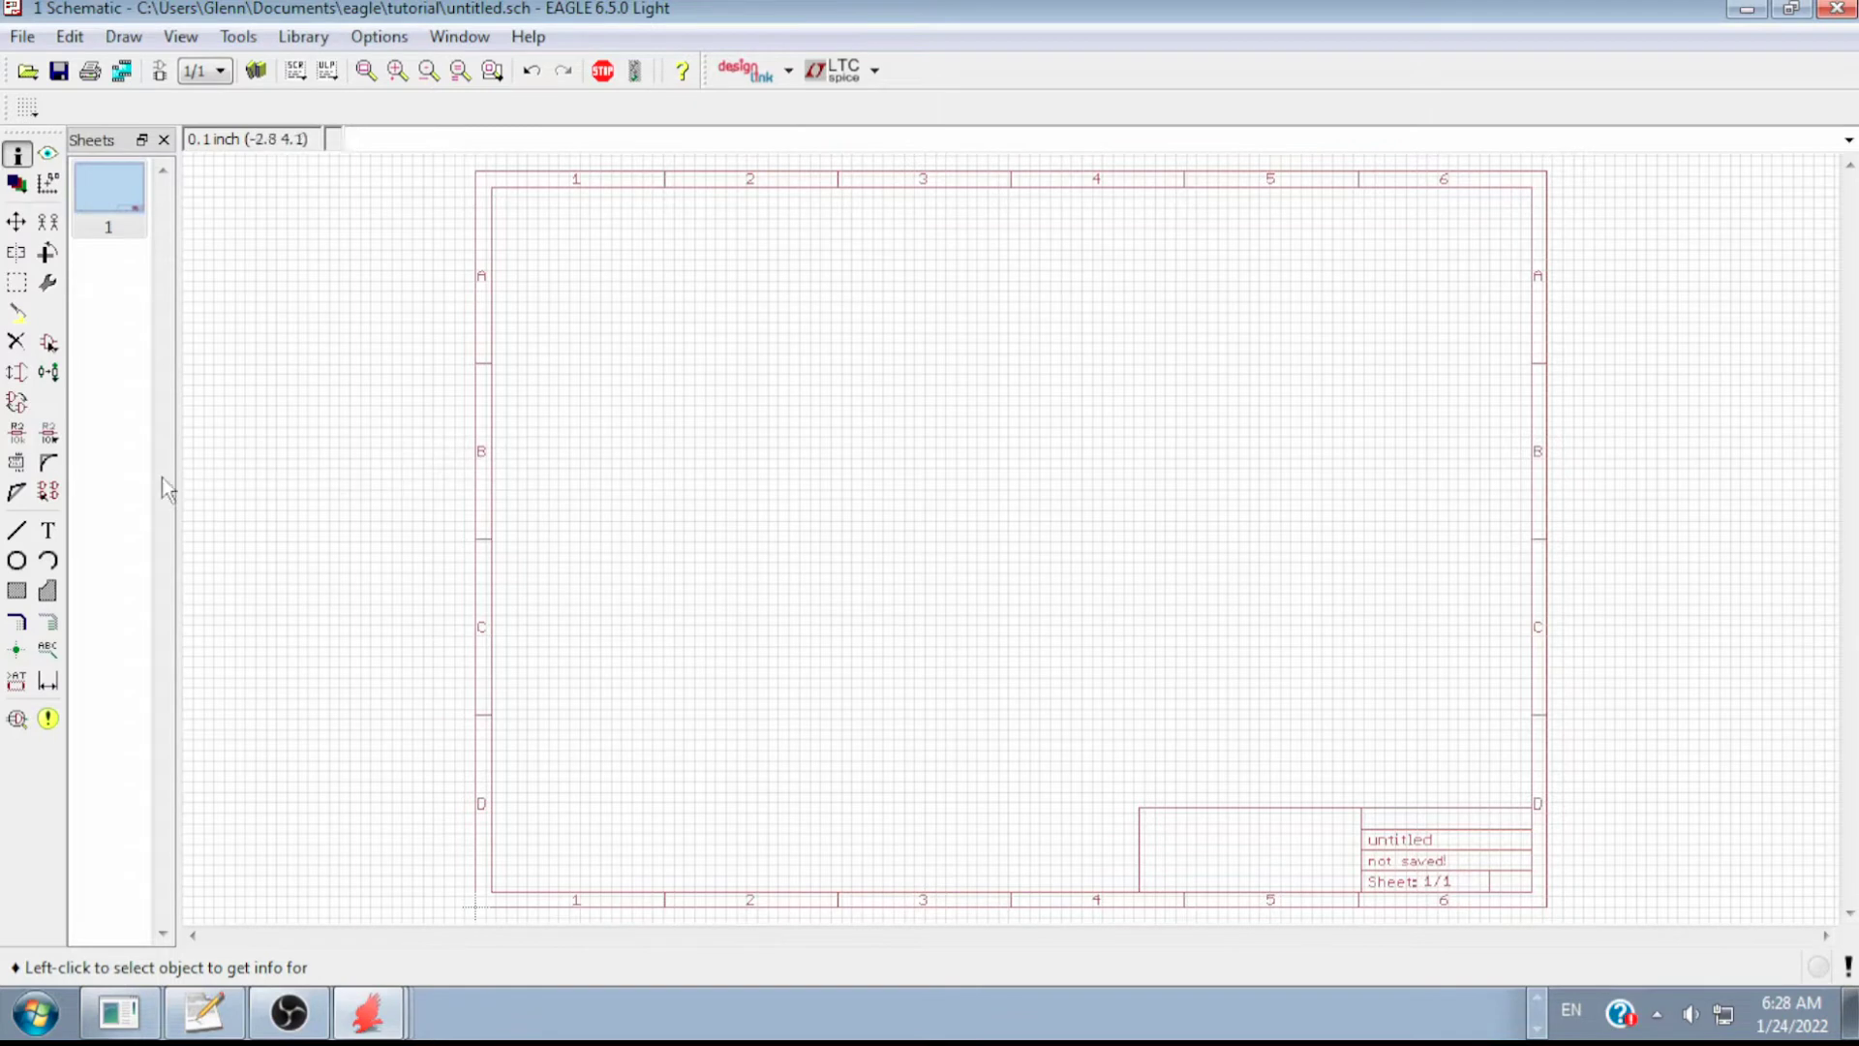
click(48, 434)
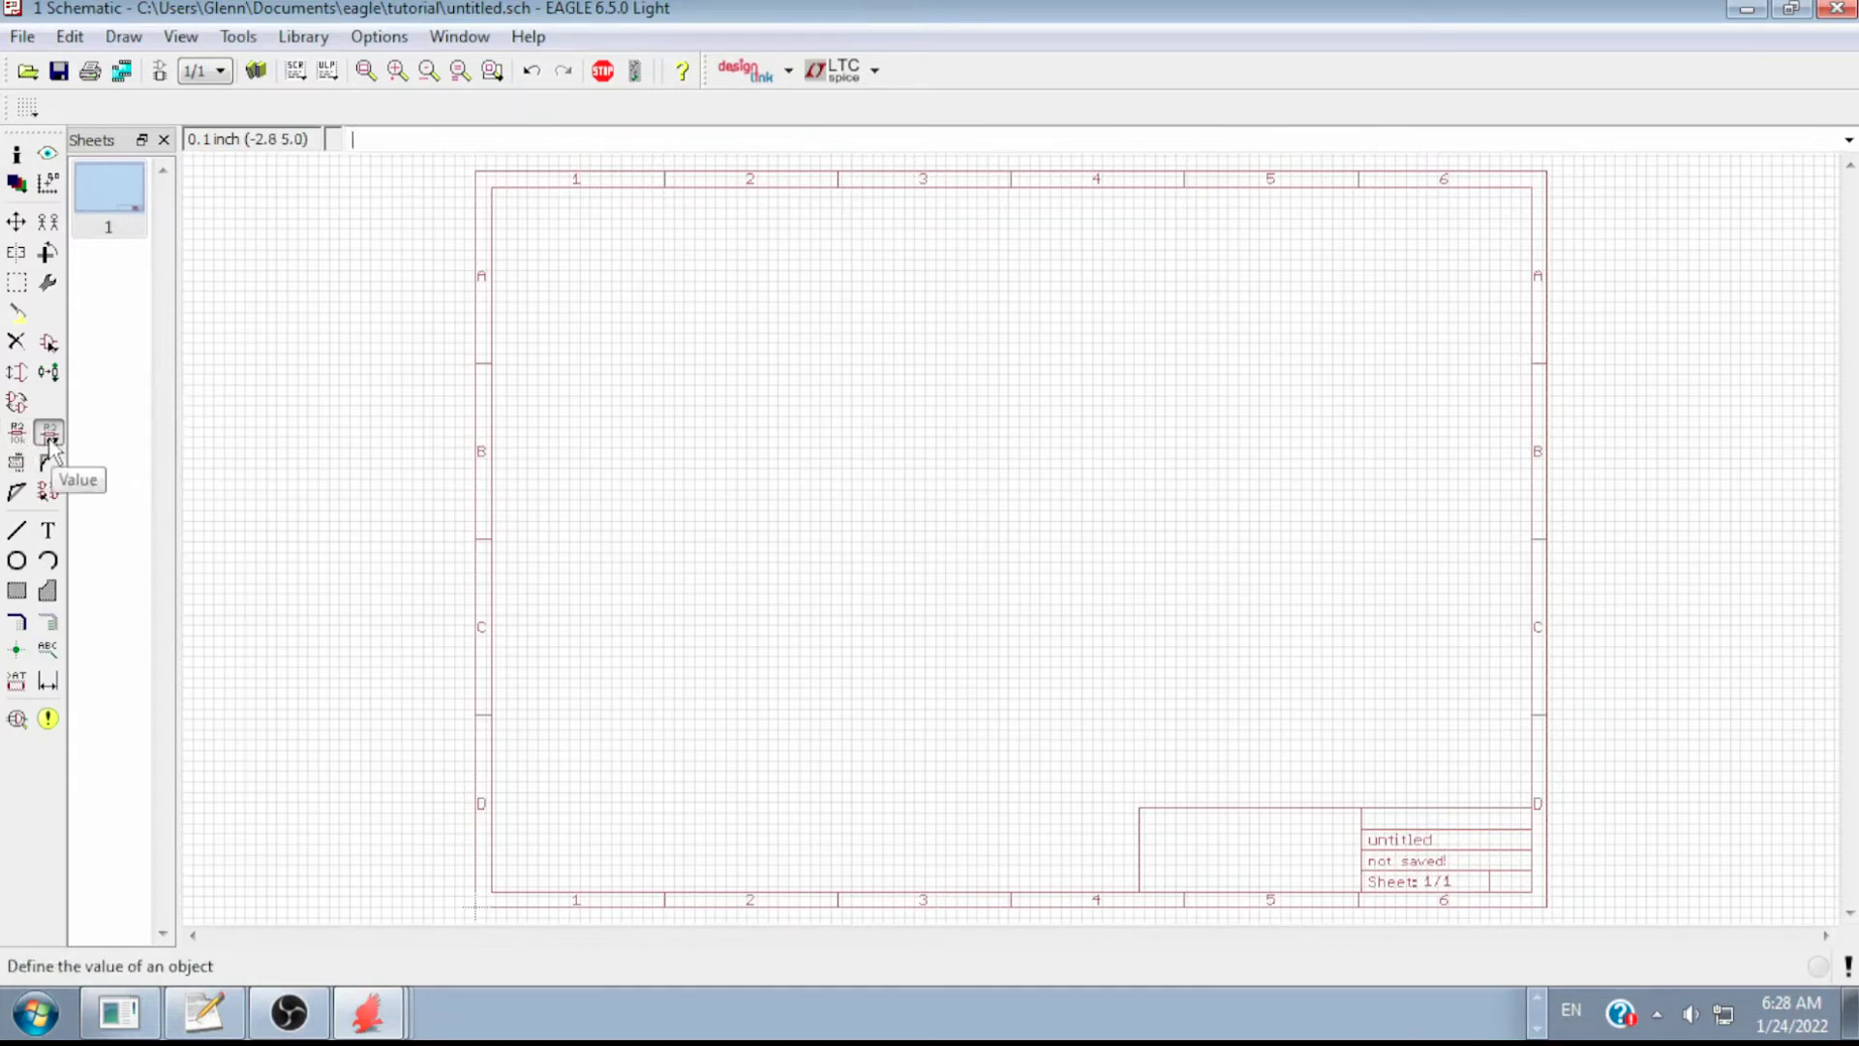
click(48, 344)
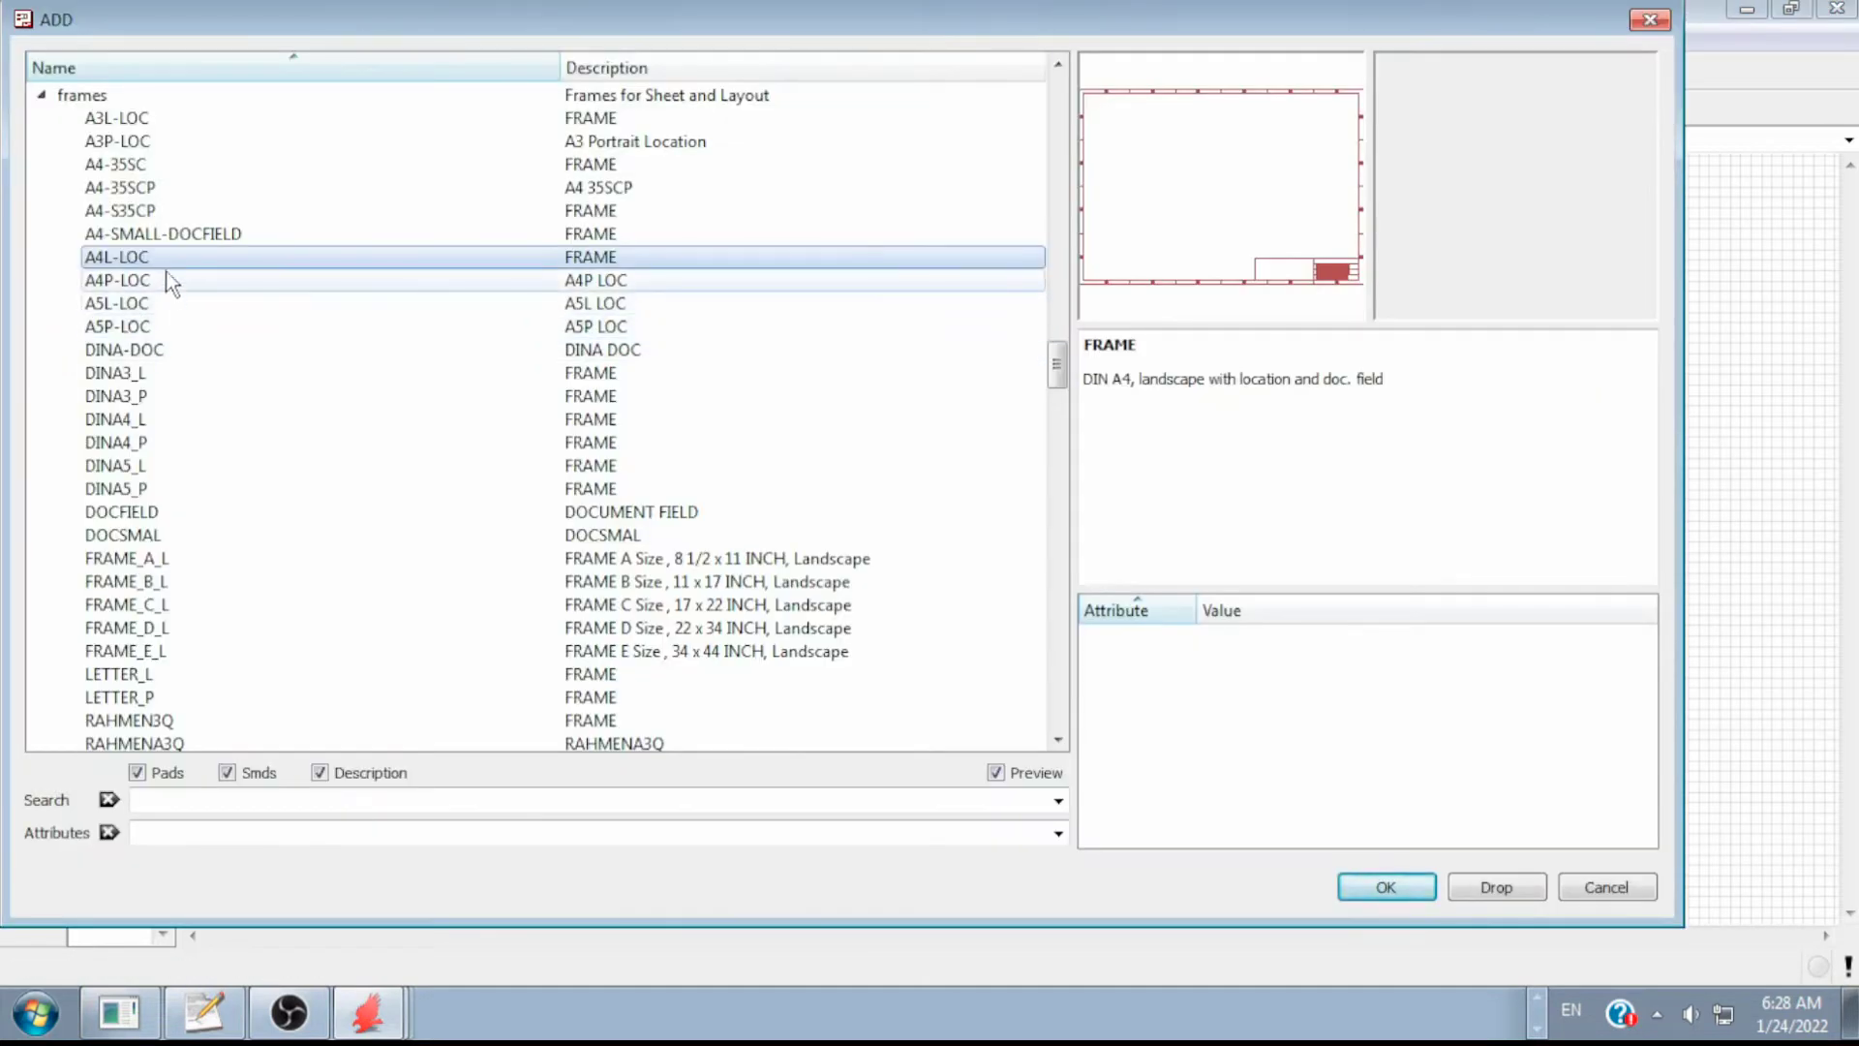
click(41, 96)
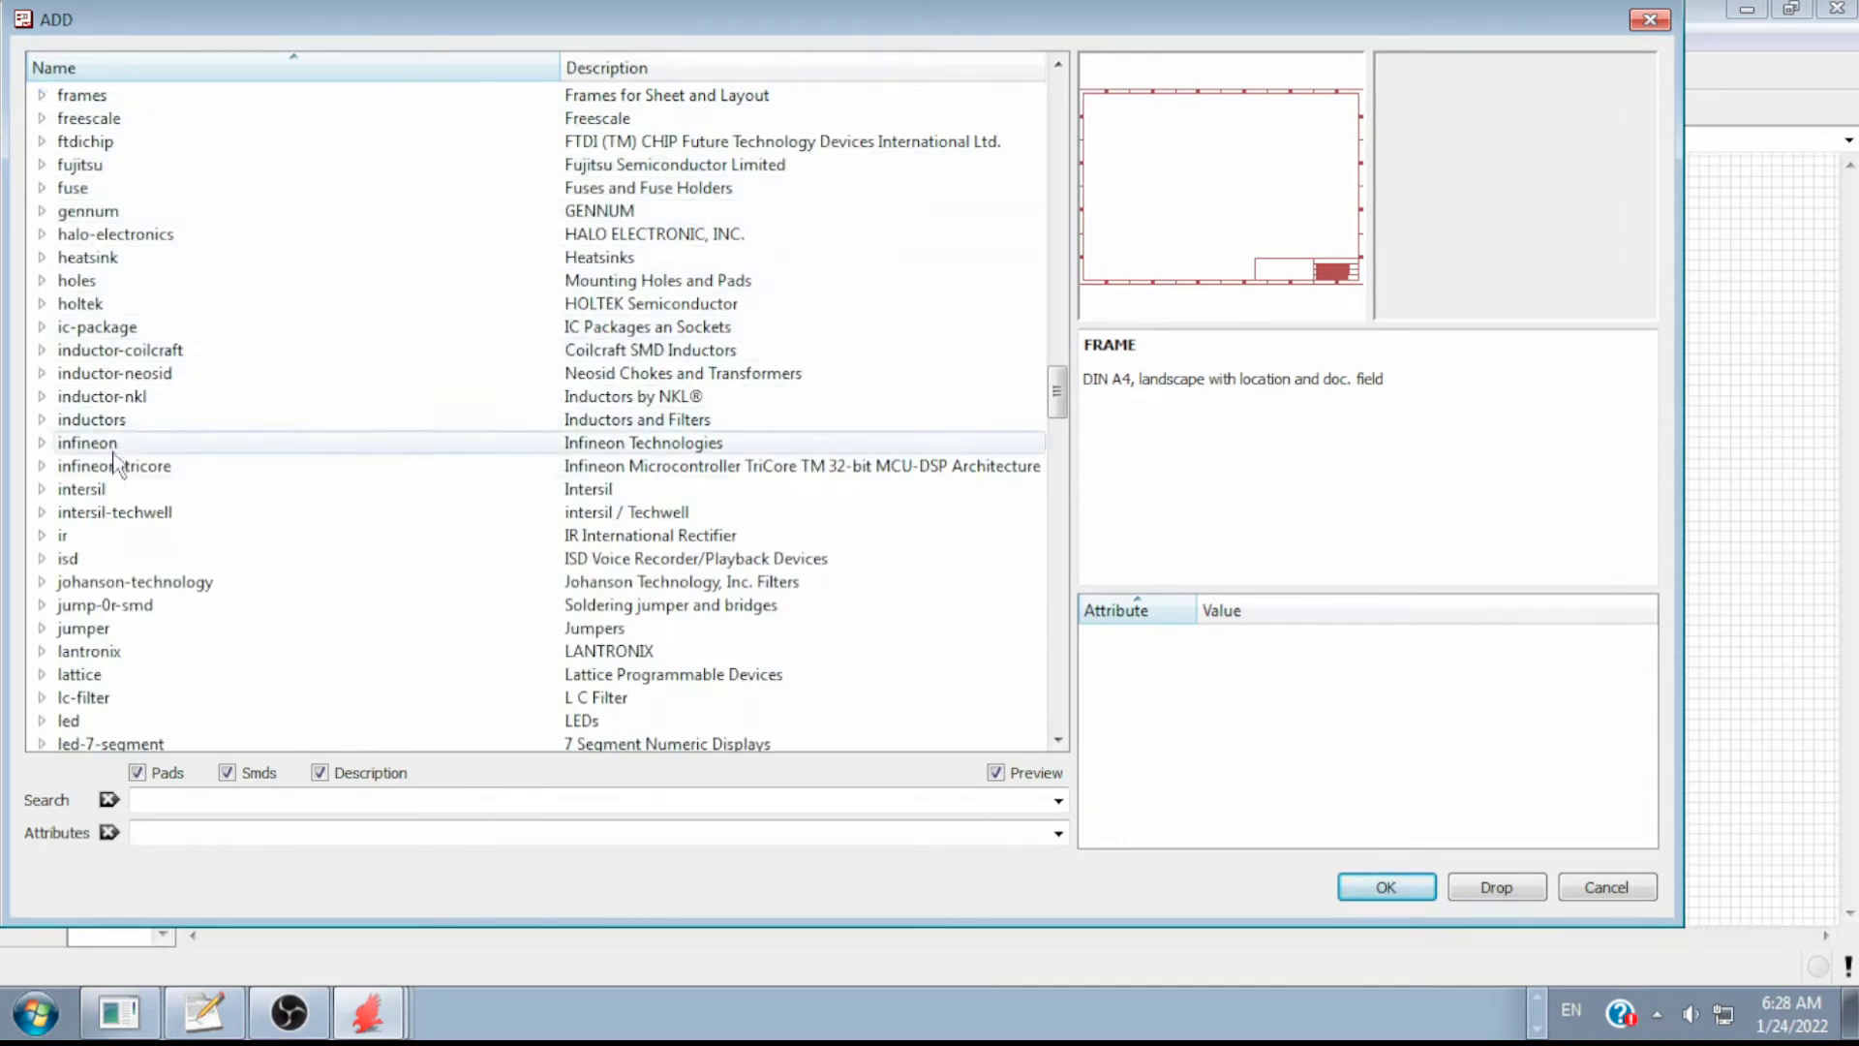
scroll(116, 479, down, 7)
scroll(124, 489, down, 15)
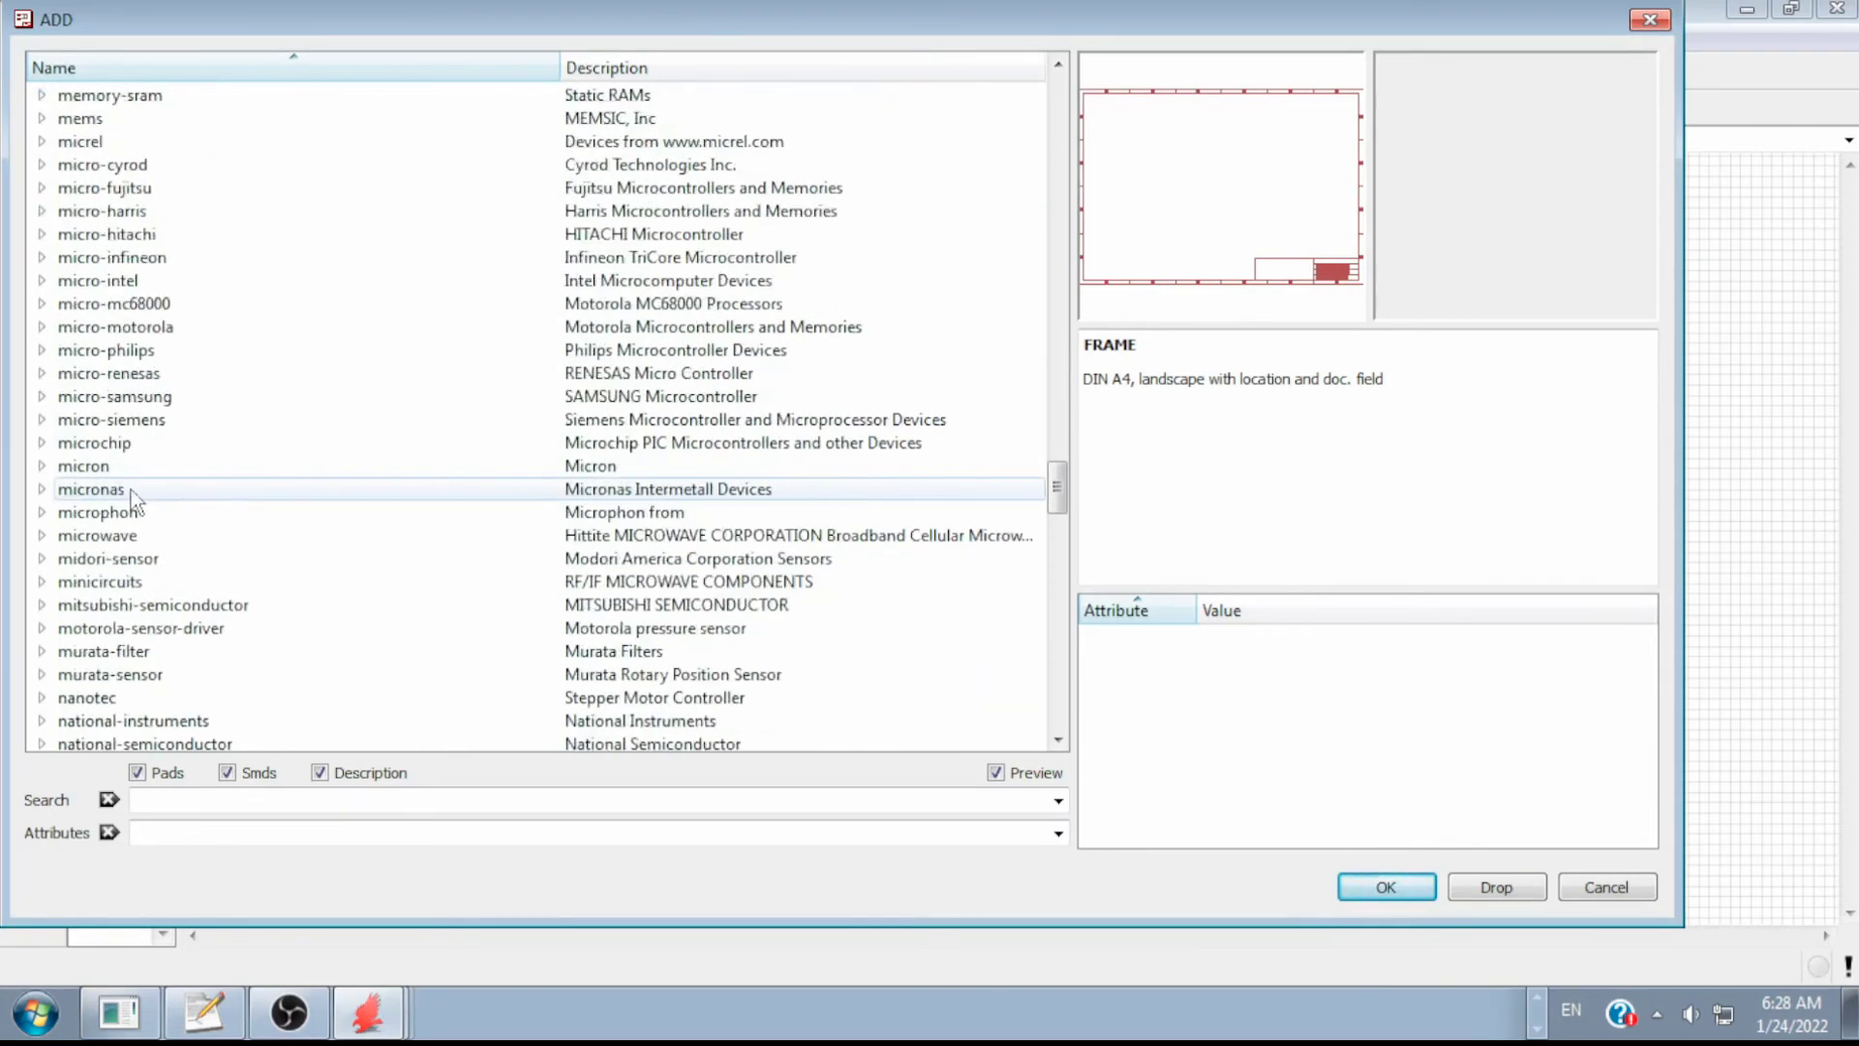
scroll(150, 520, down, 6)
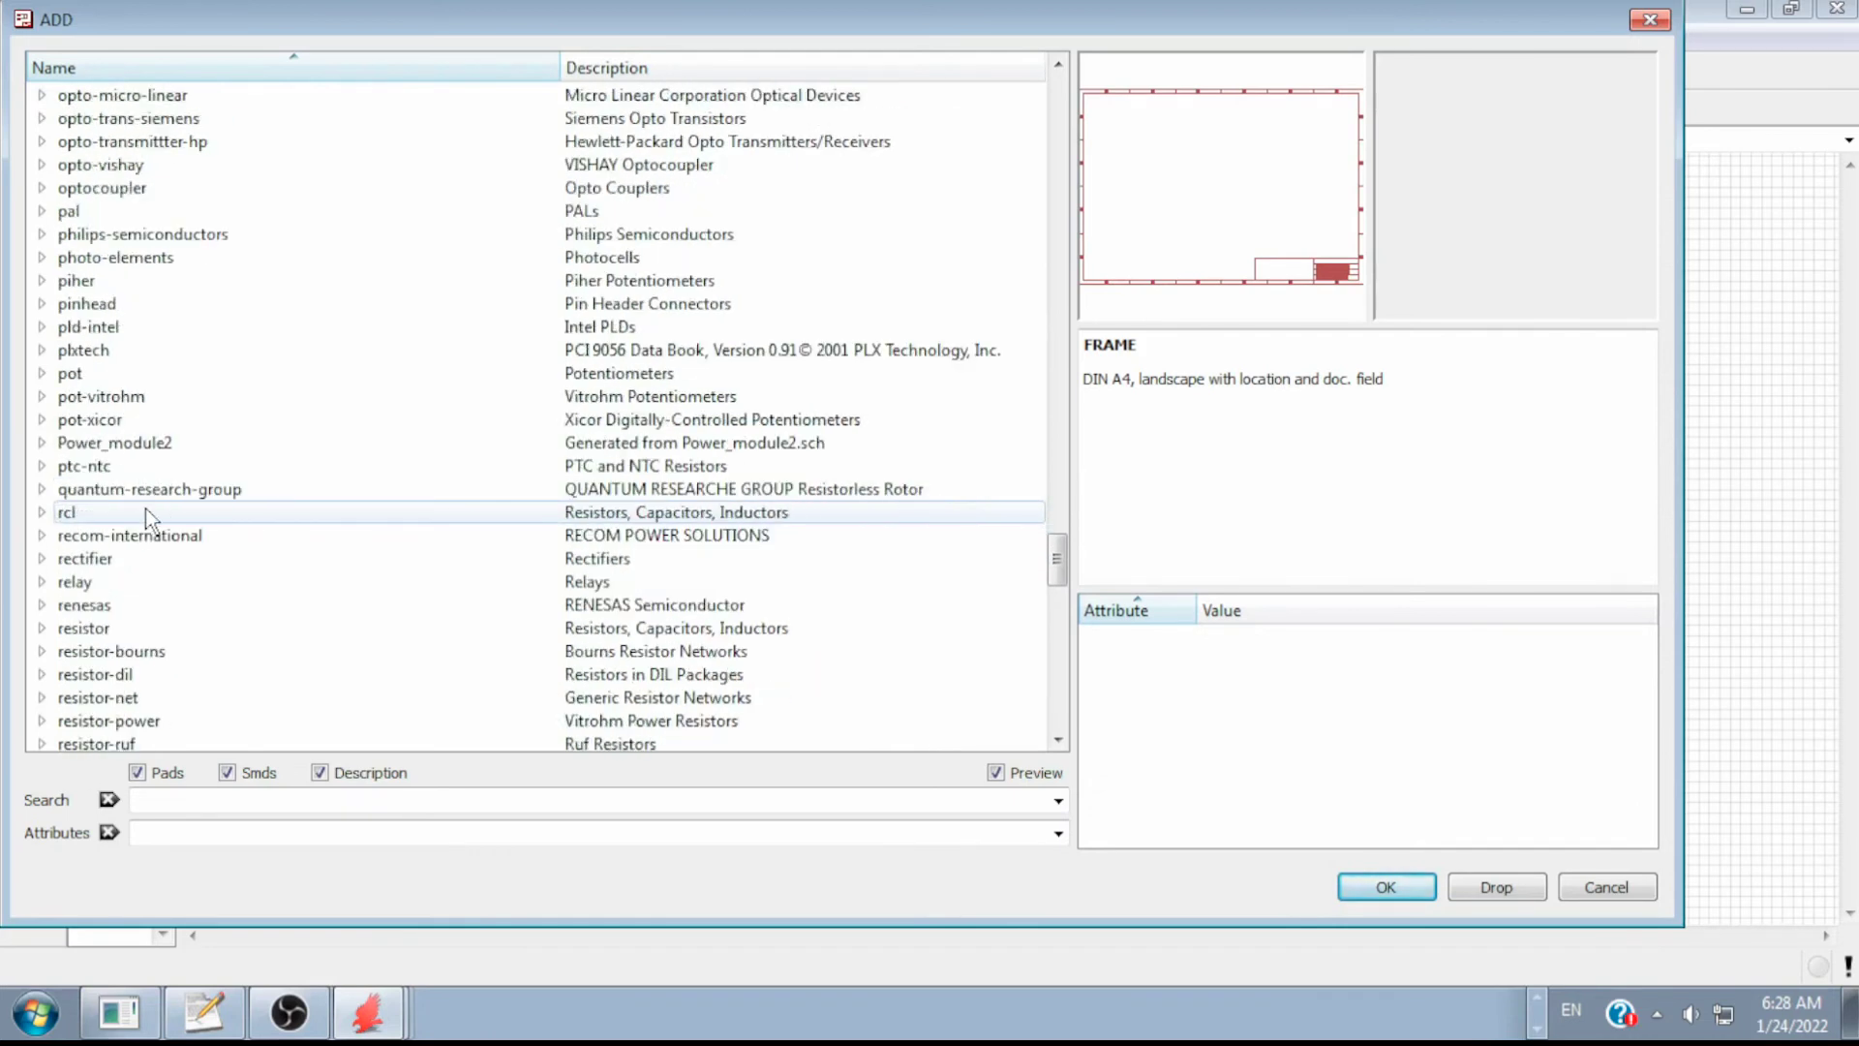
click(40, 629)
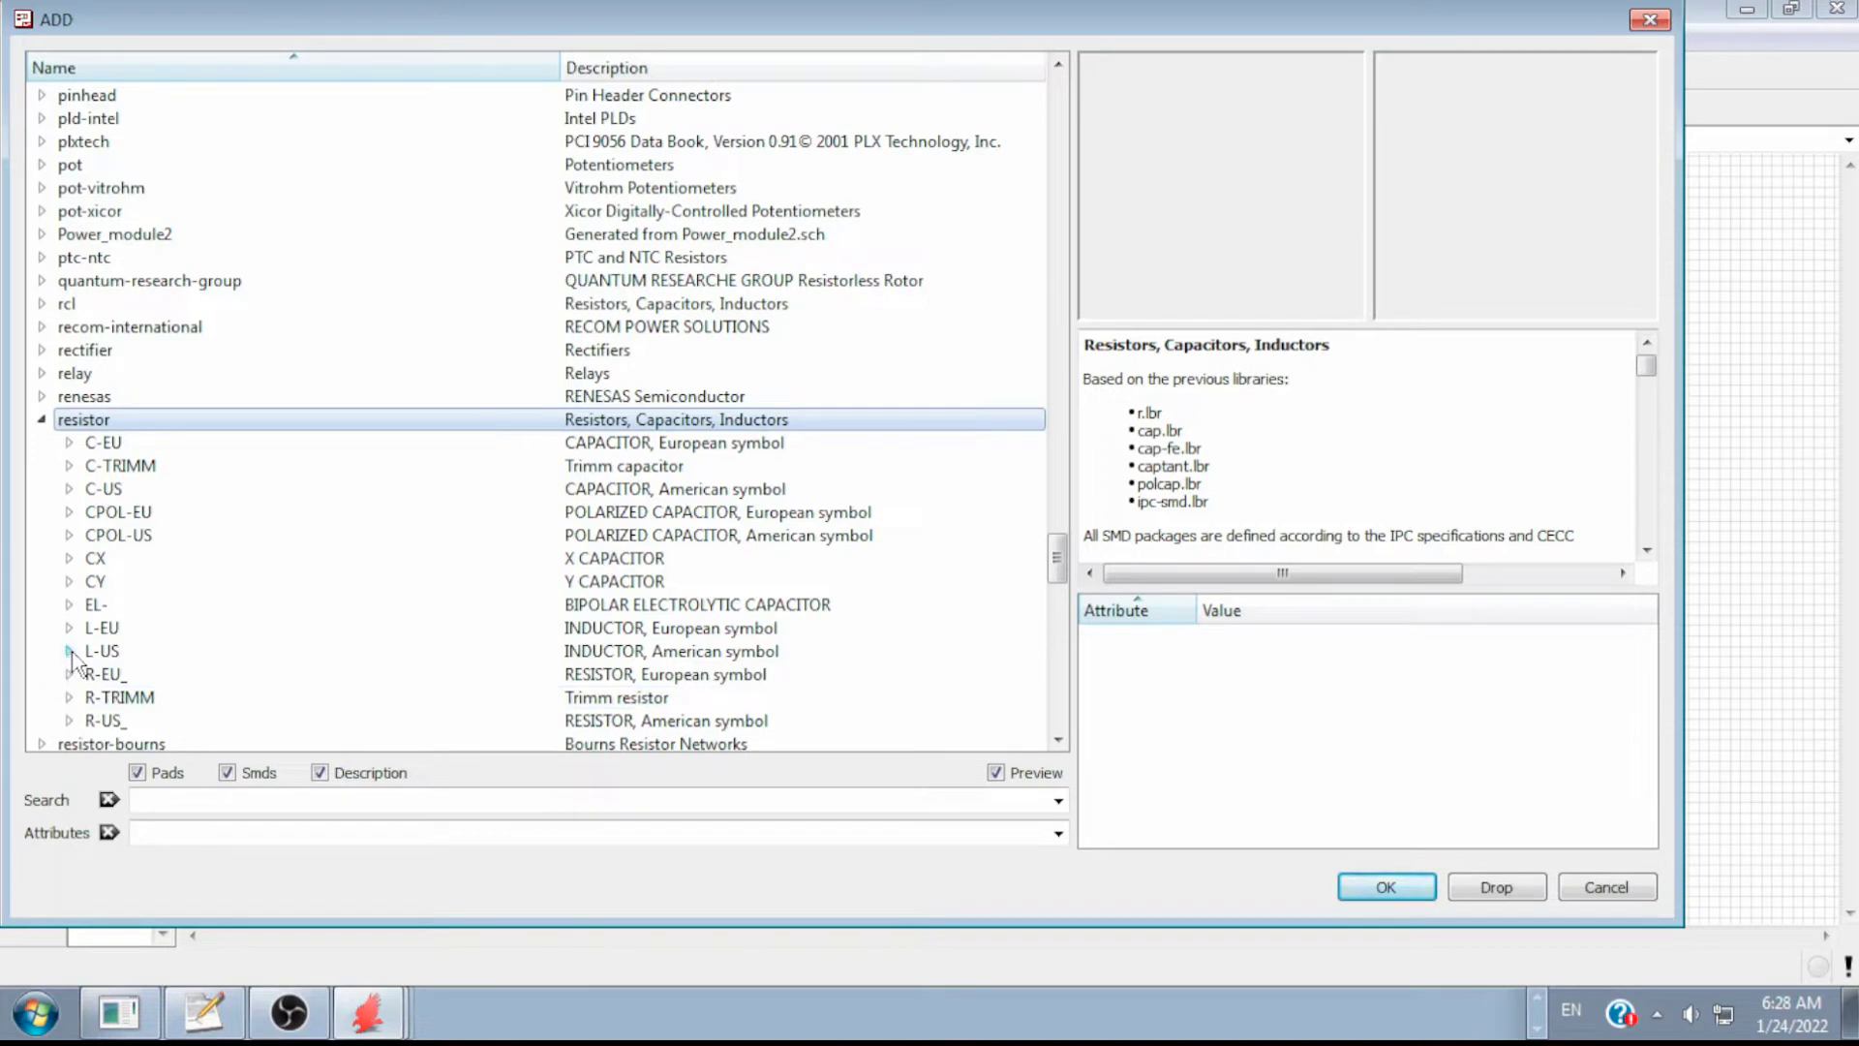
click(69, 720)
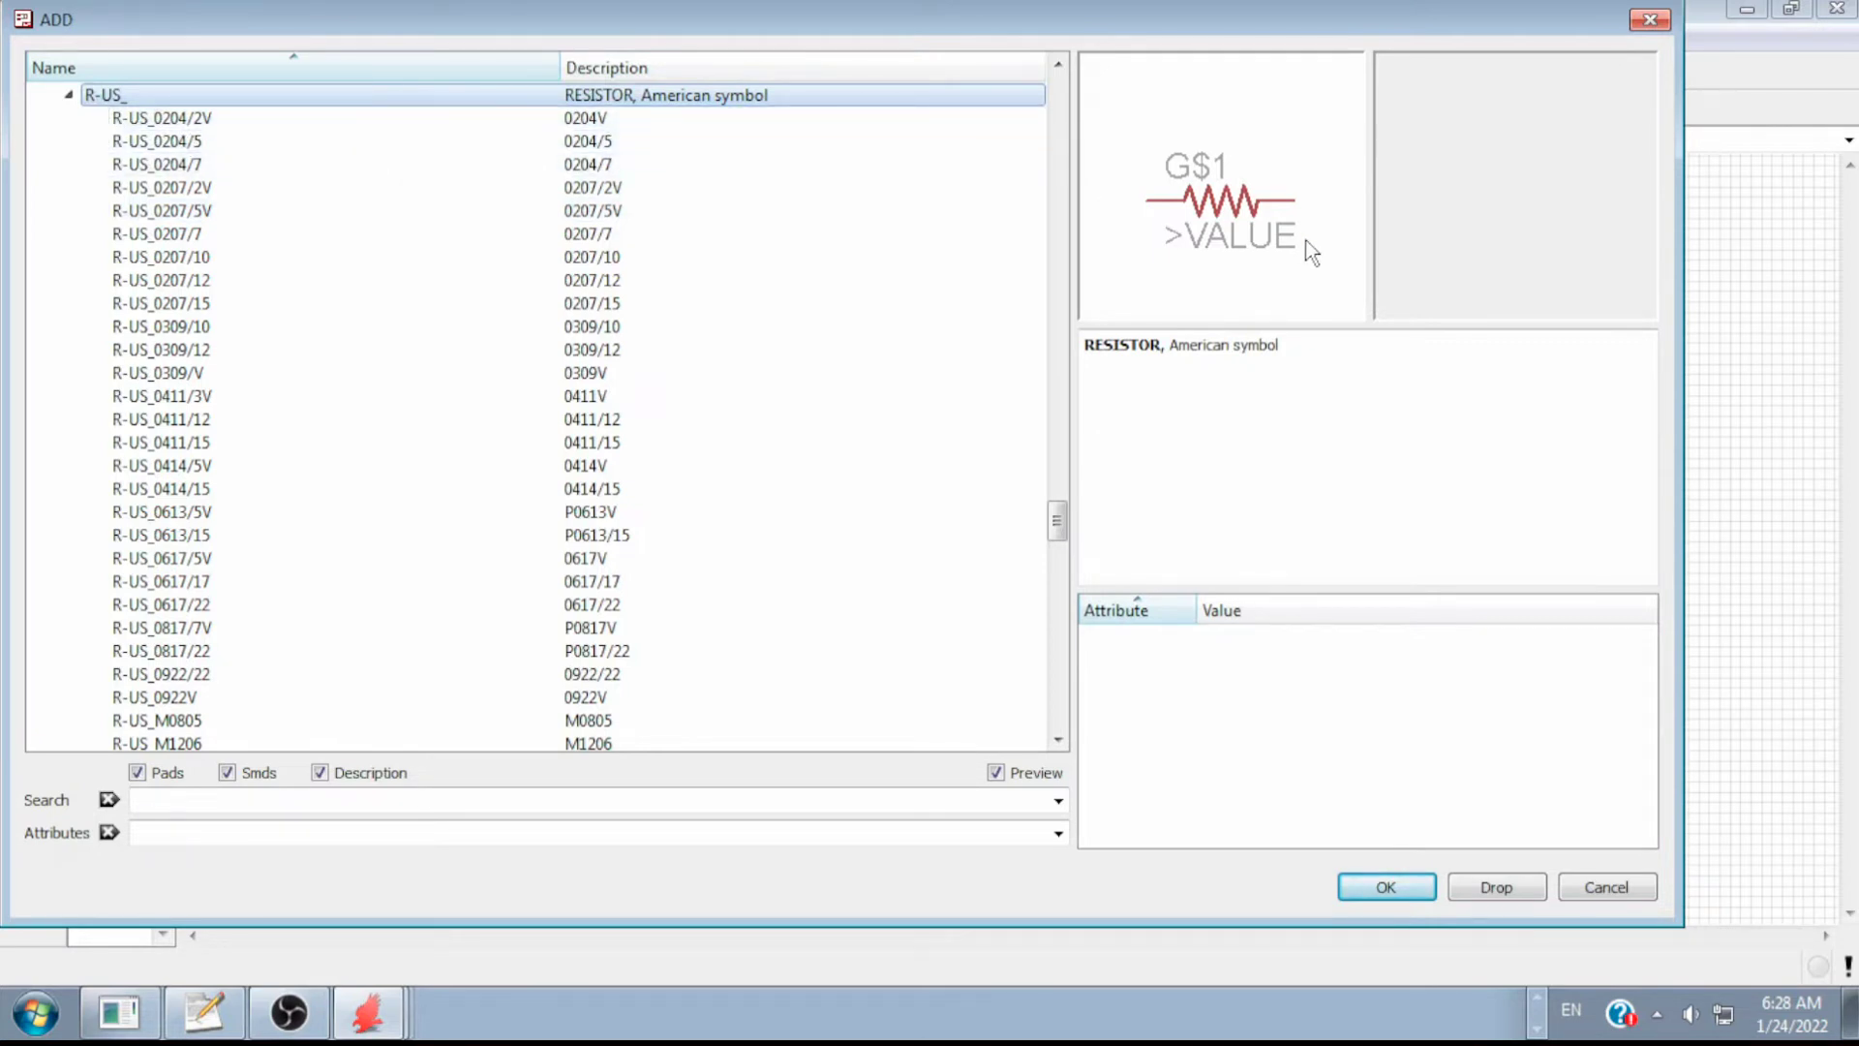
- Examine the package previews of several R-US_ resistor variants, from the 0204 types through the MELF types
click(166, 118)
click(167, 142)
click(167, 165)
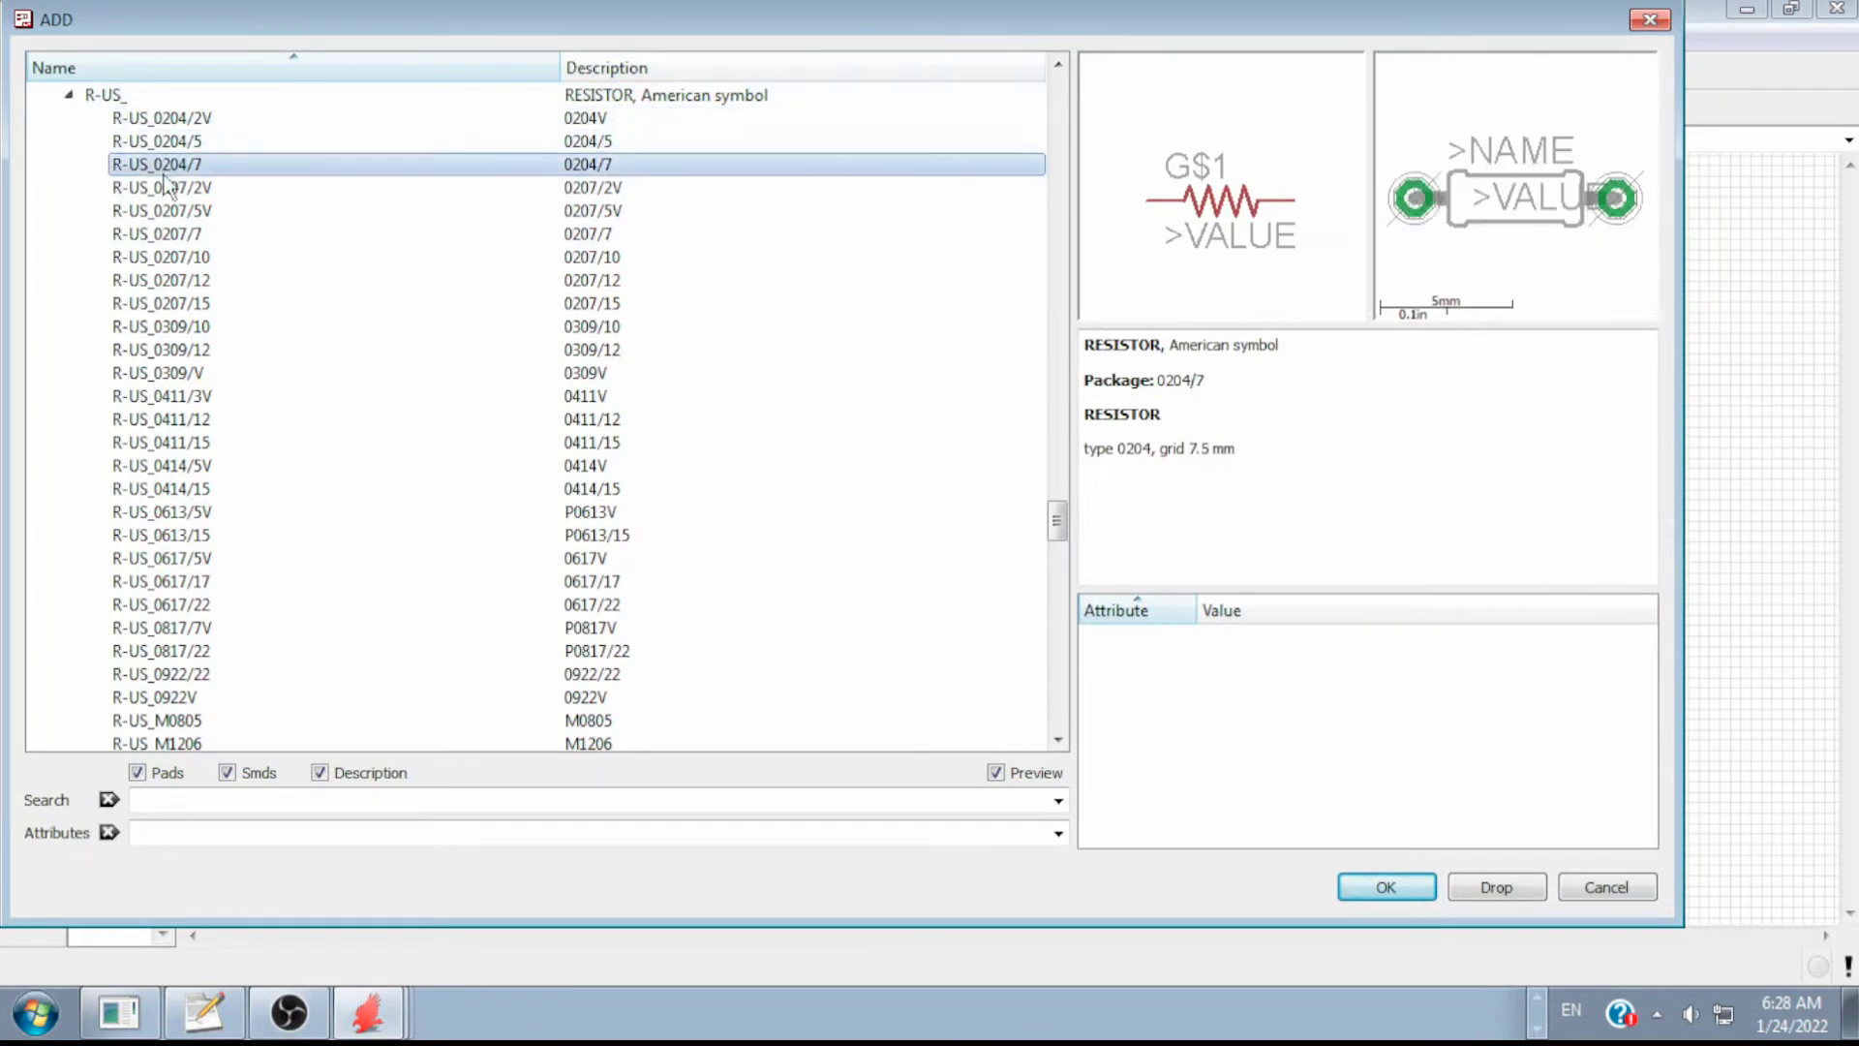
click(166, 211)
click(167, 281)
click(170, 327)
click(173, 374)
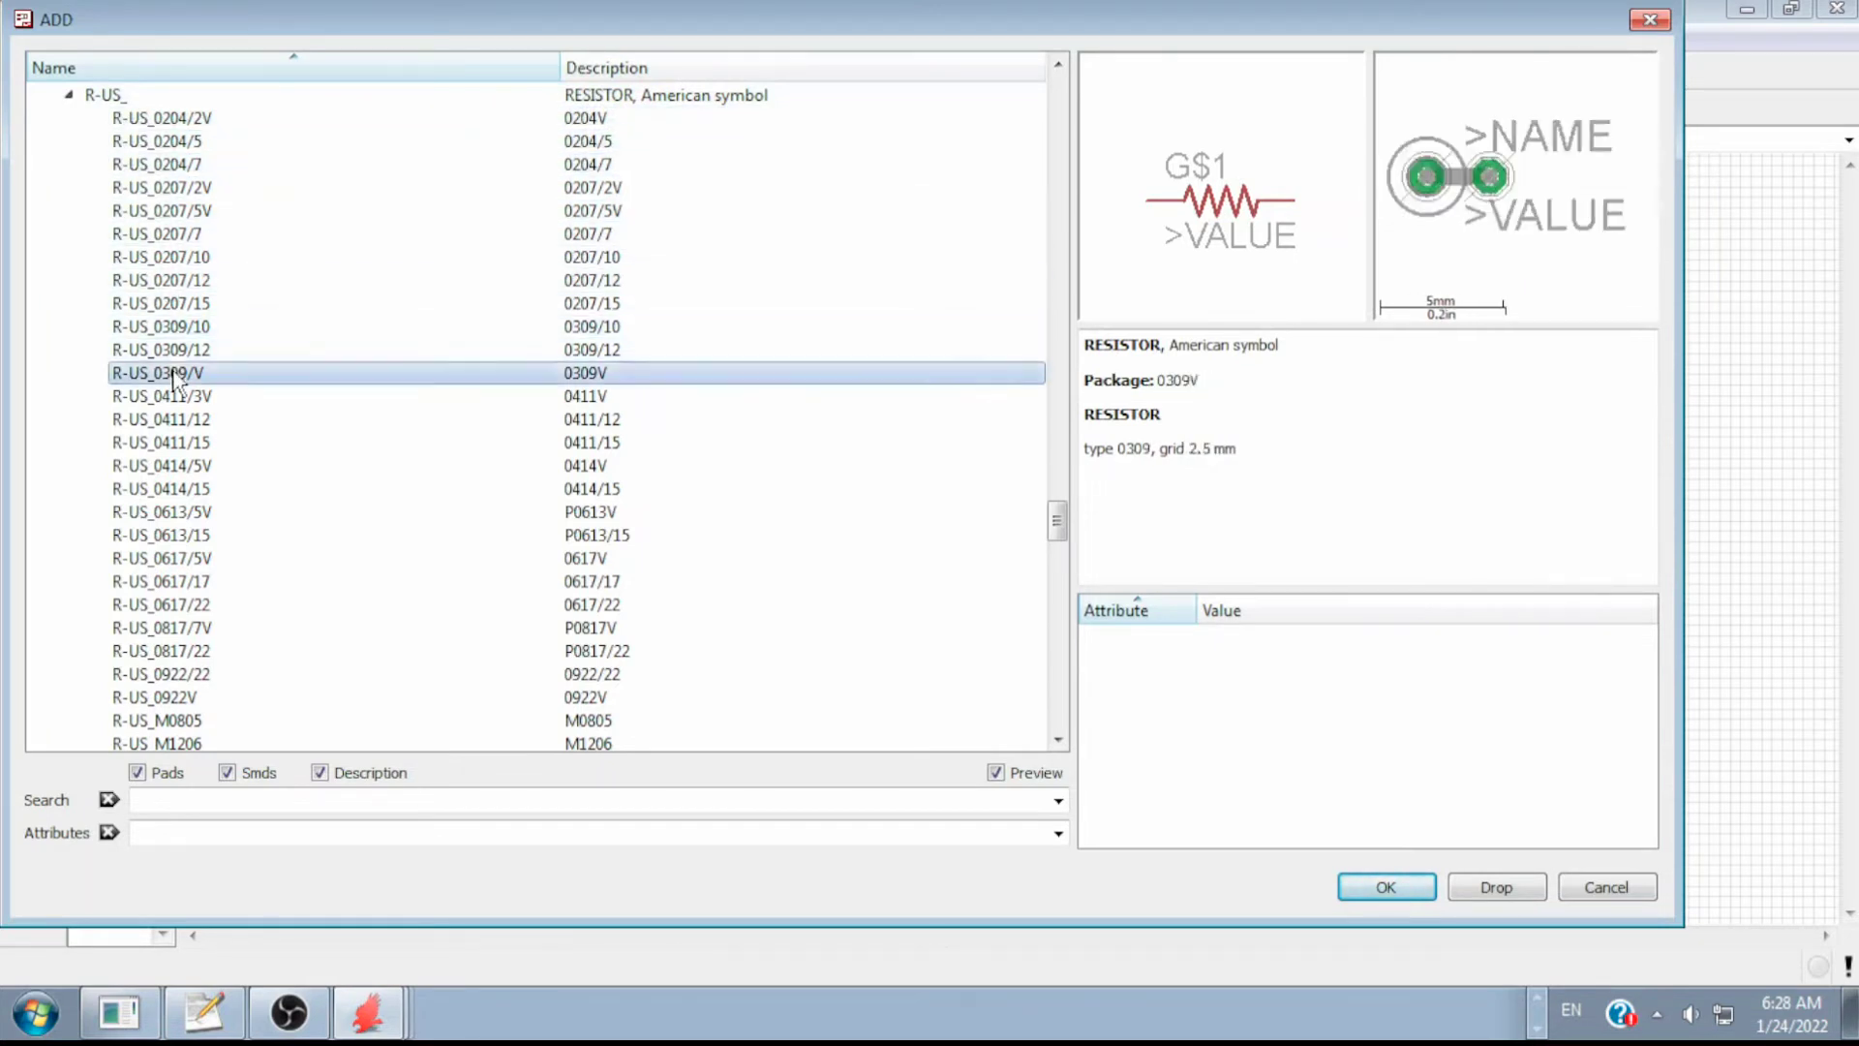
click(173, 397)
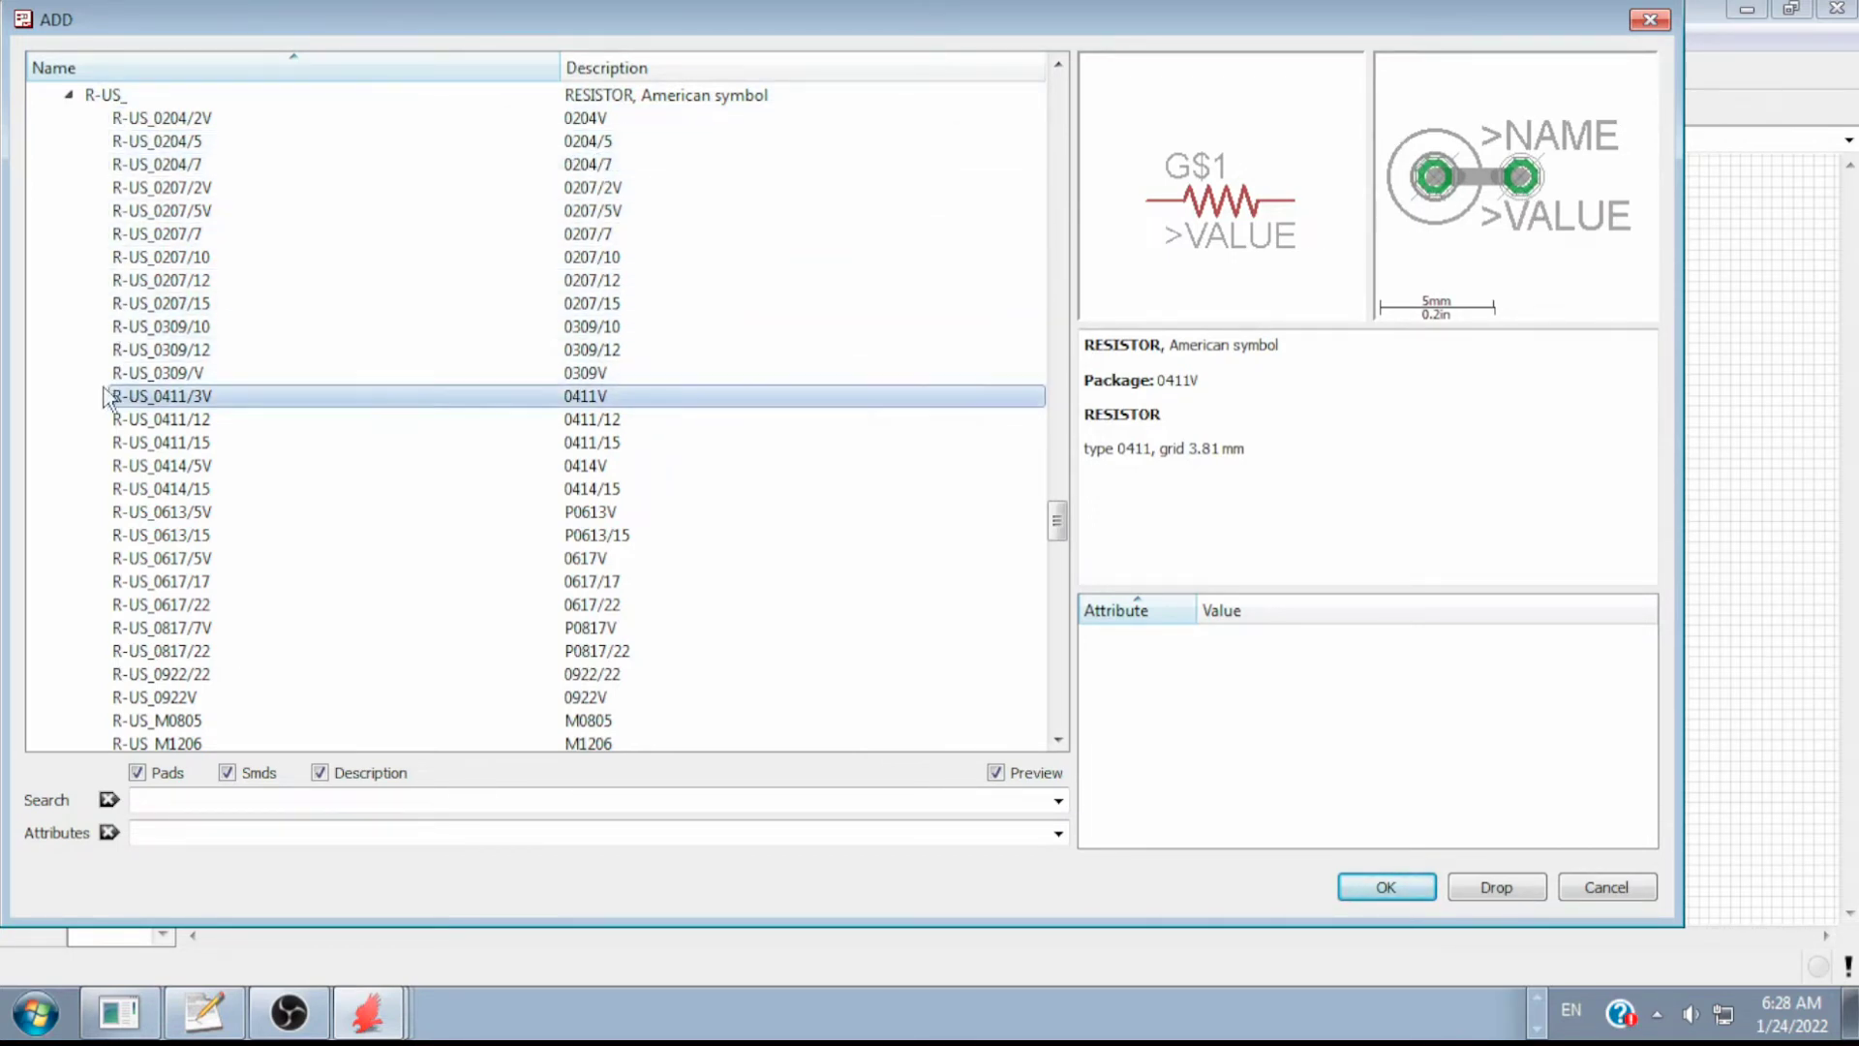
scroll(156, 407, down, 3)
scroll(158, 465, down, 2)
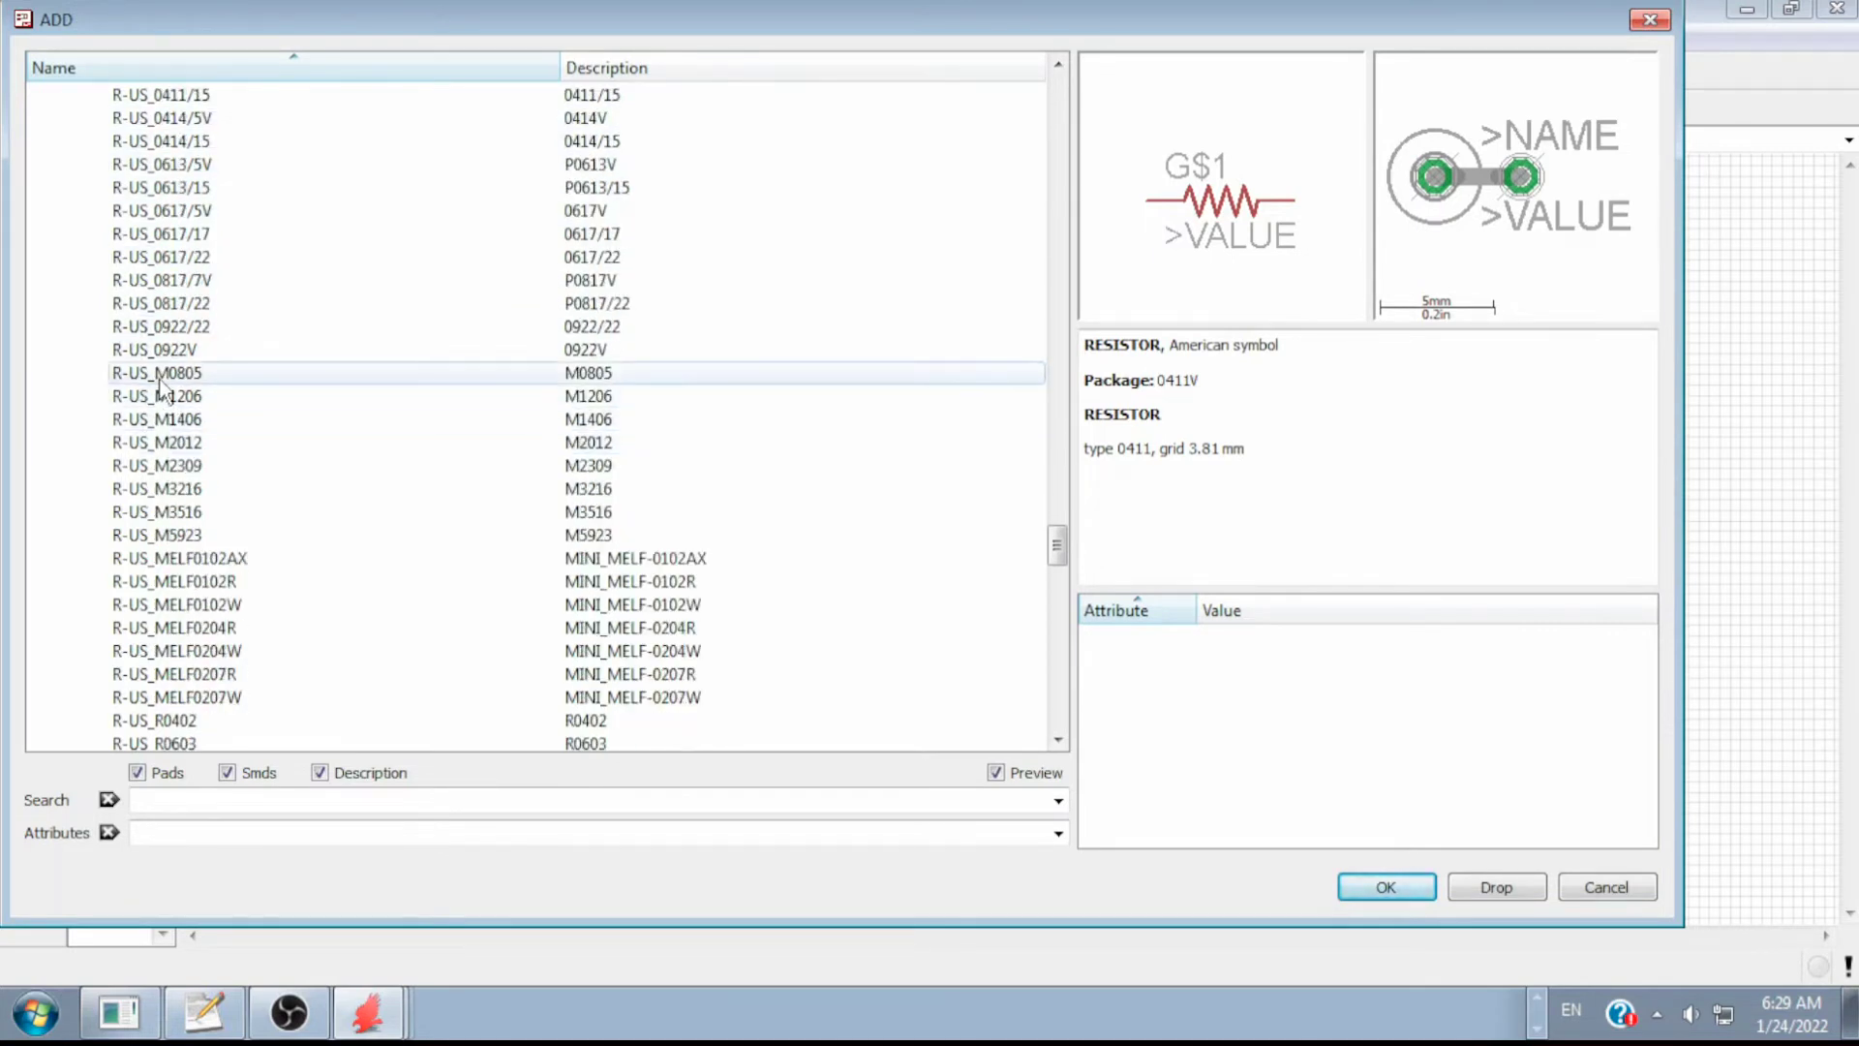
click(153, 375)
click(158, 446)
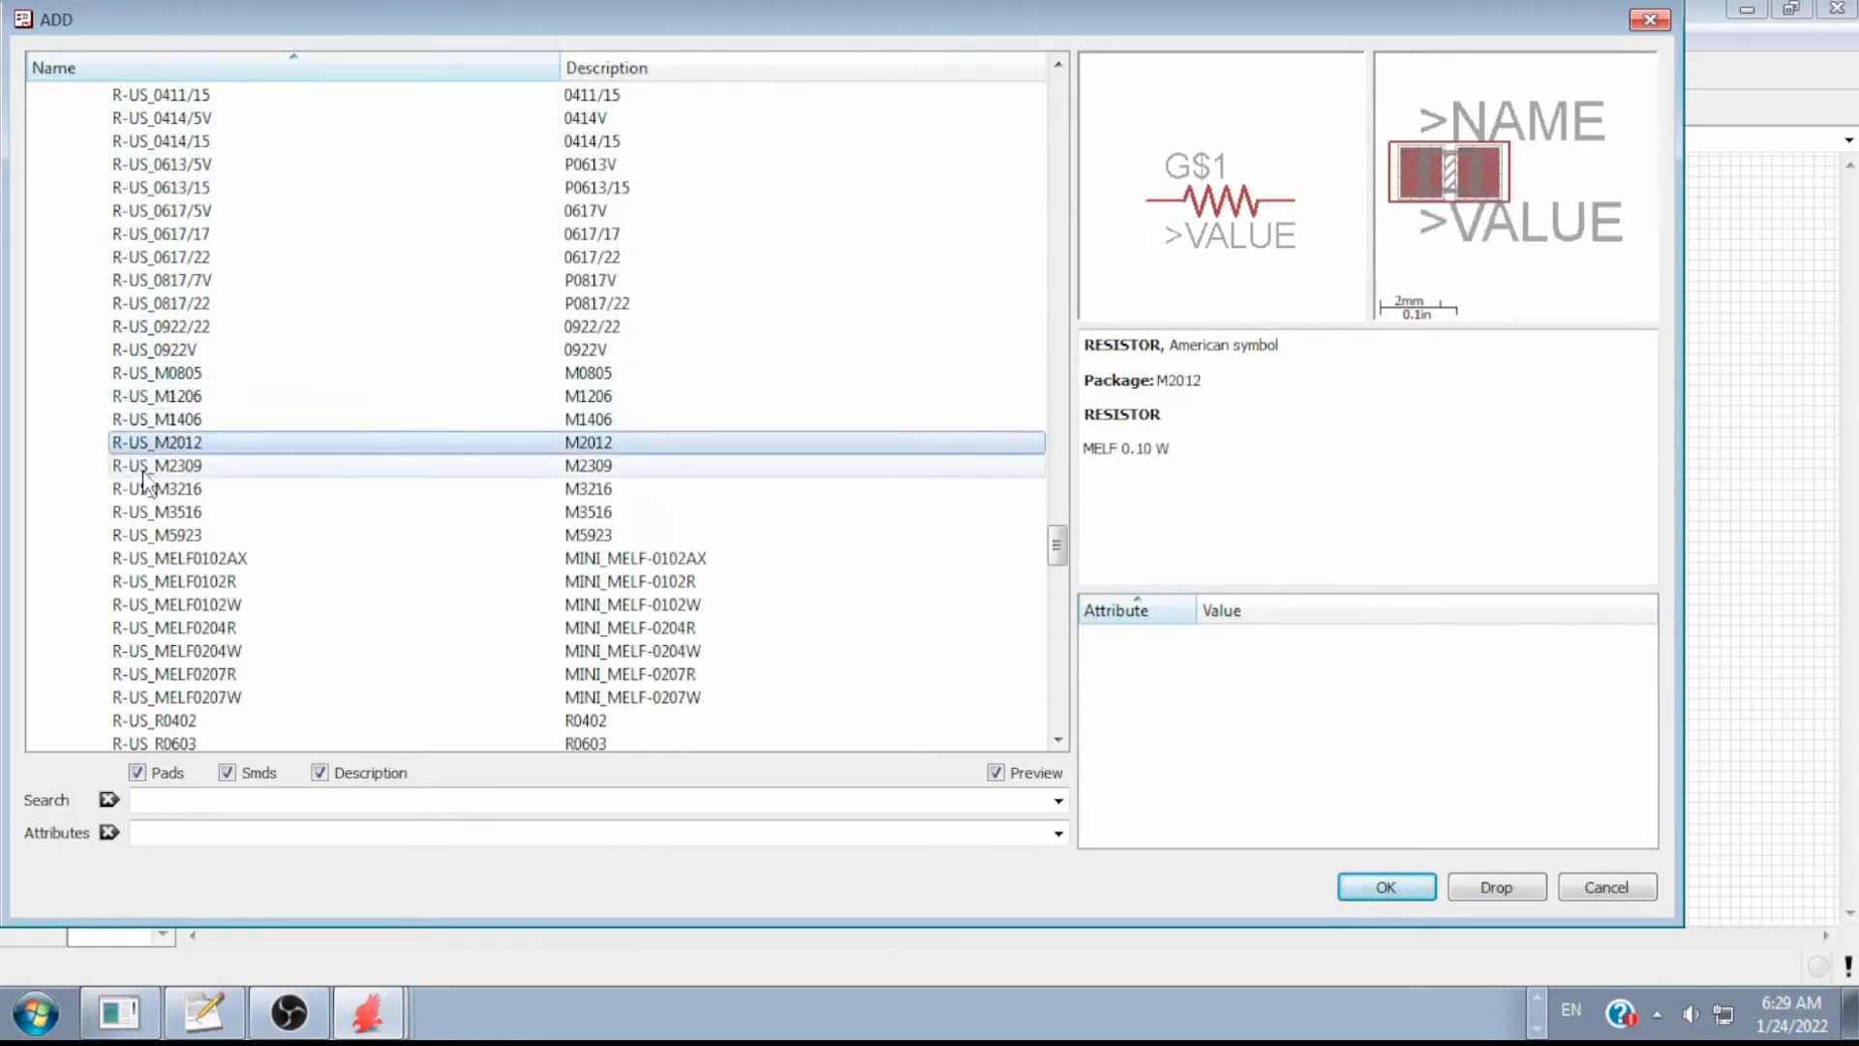
click(155, 466)
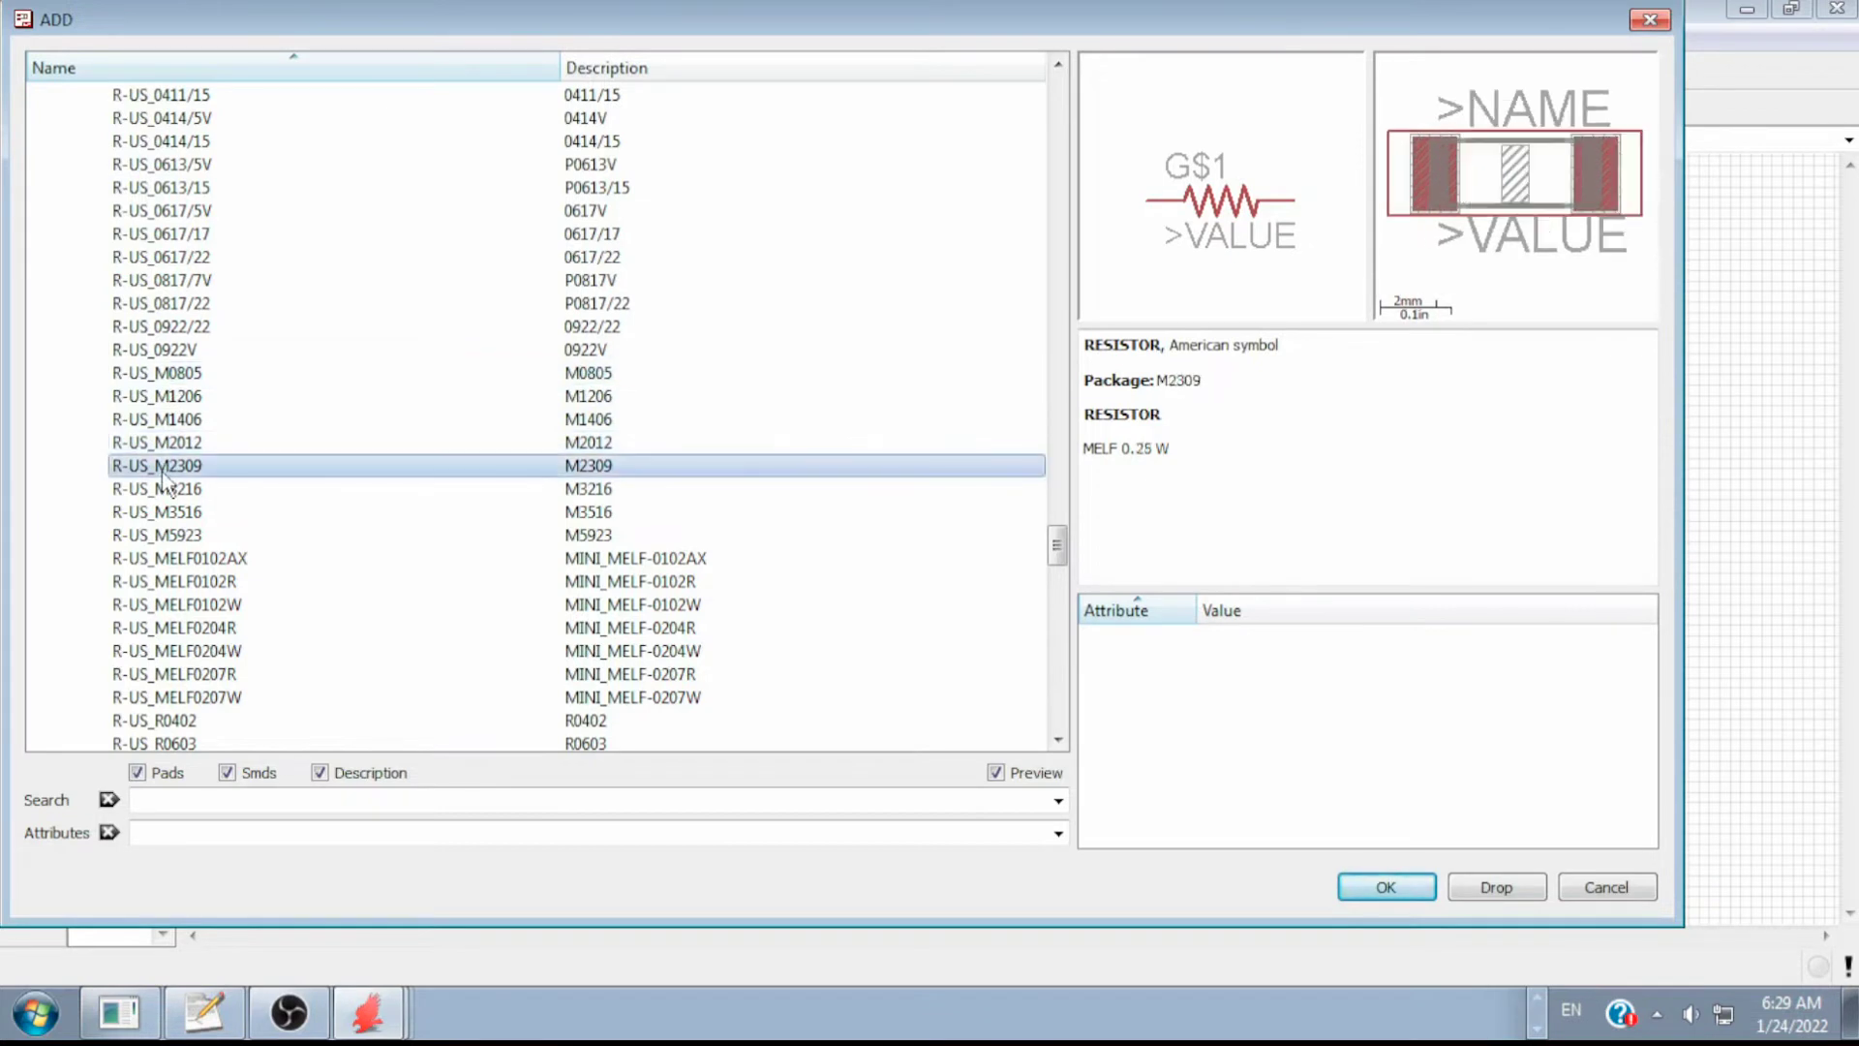
click(146, 513)
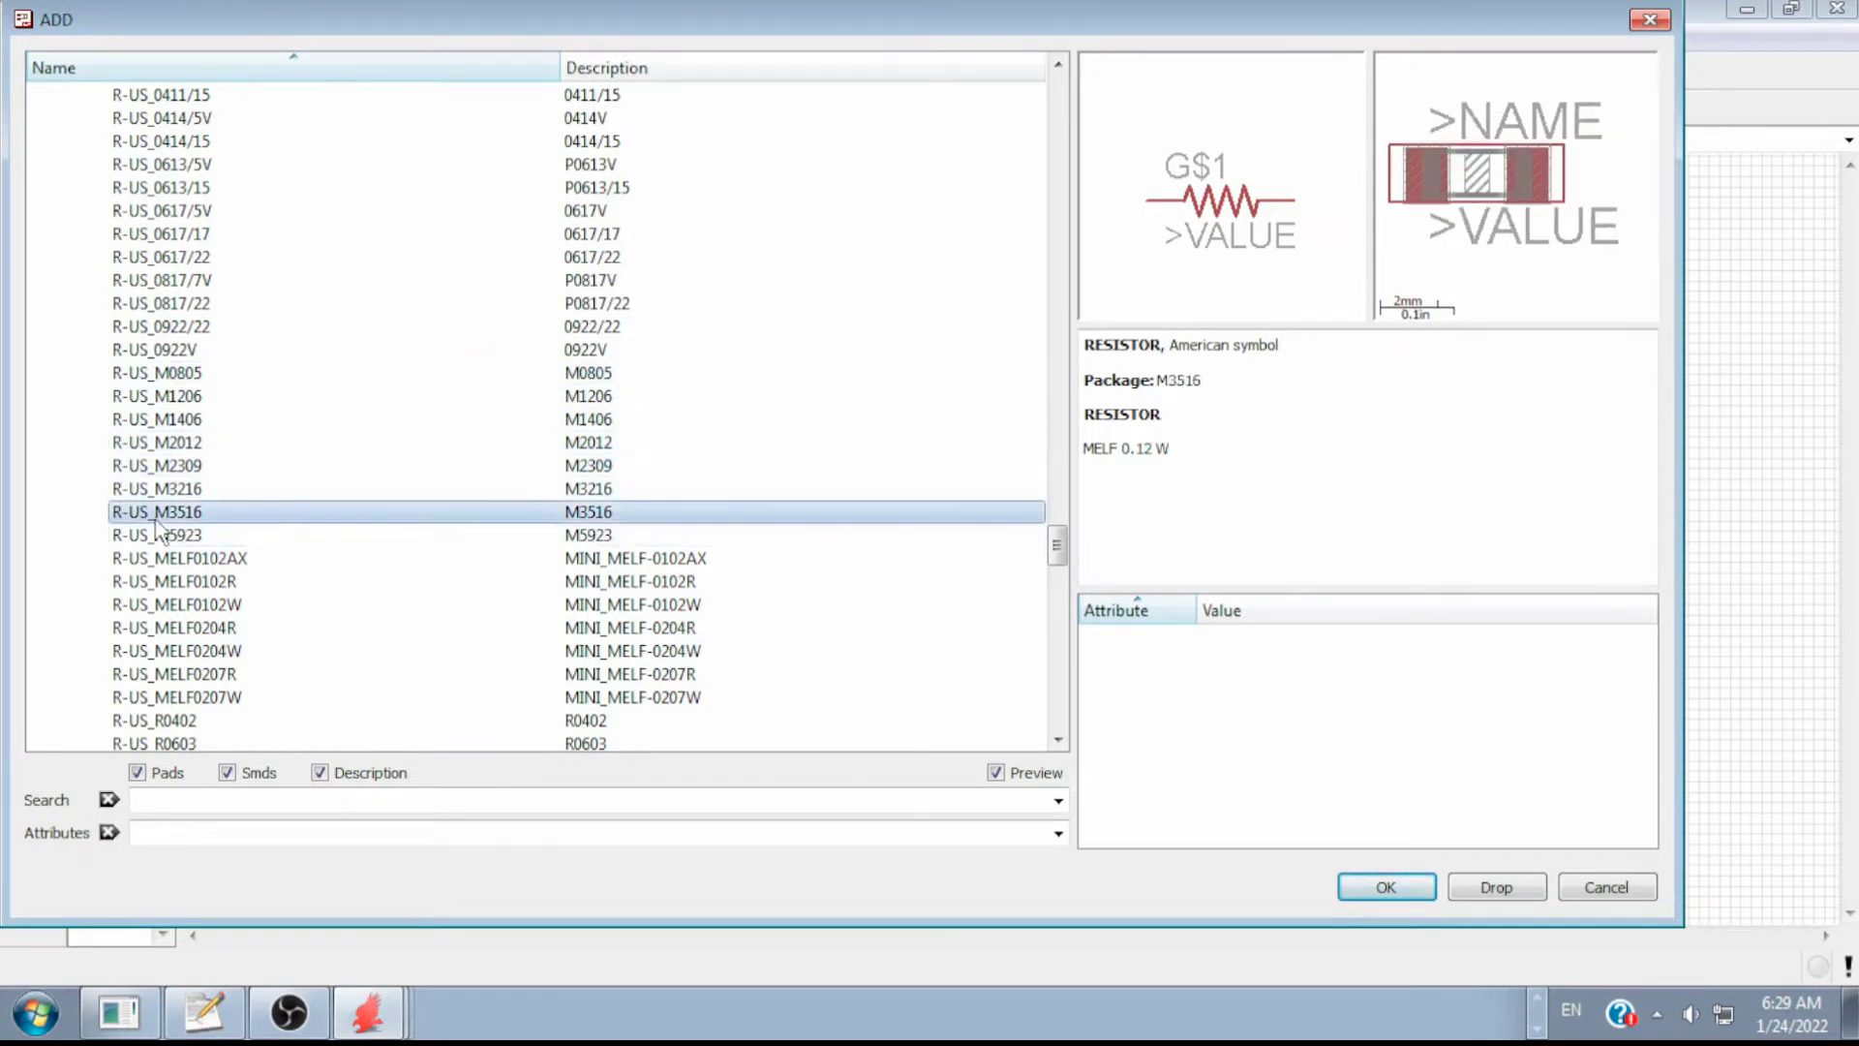
click(154, 584)
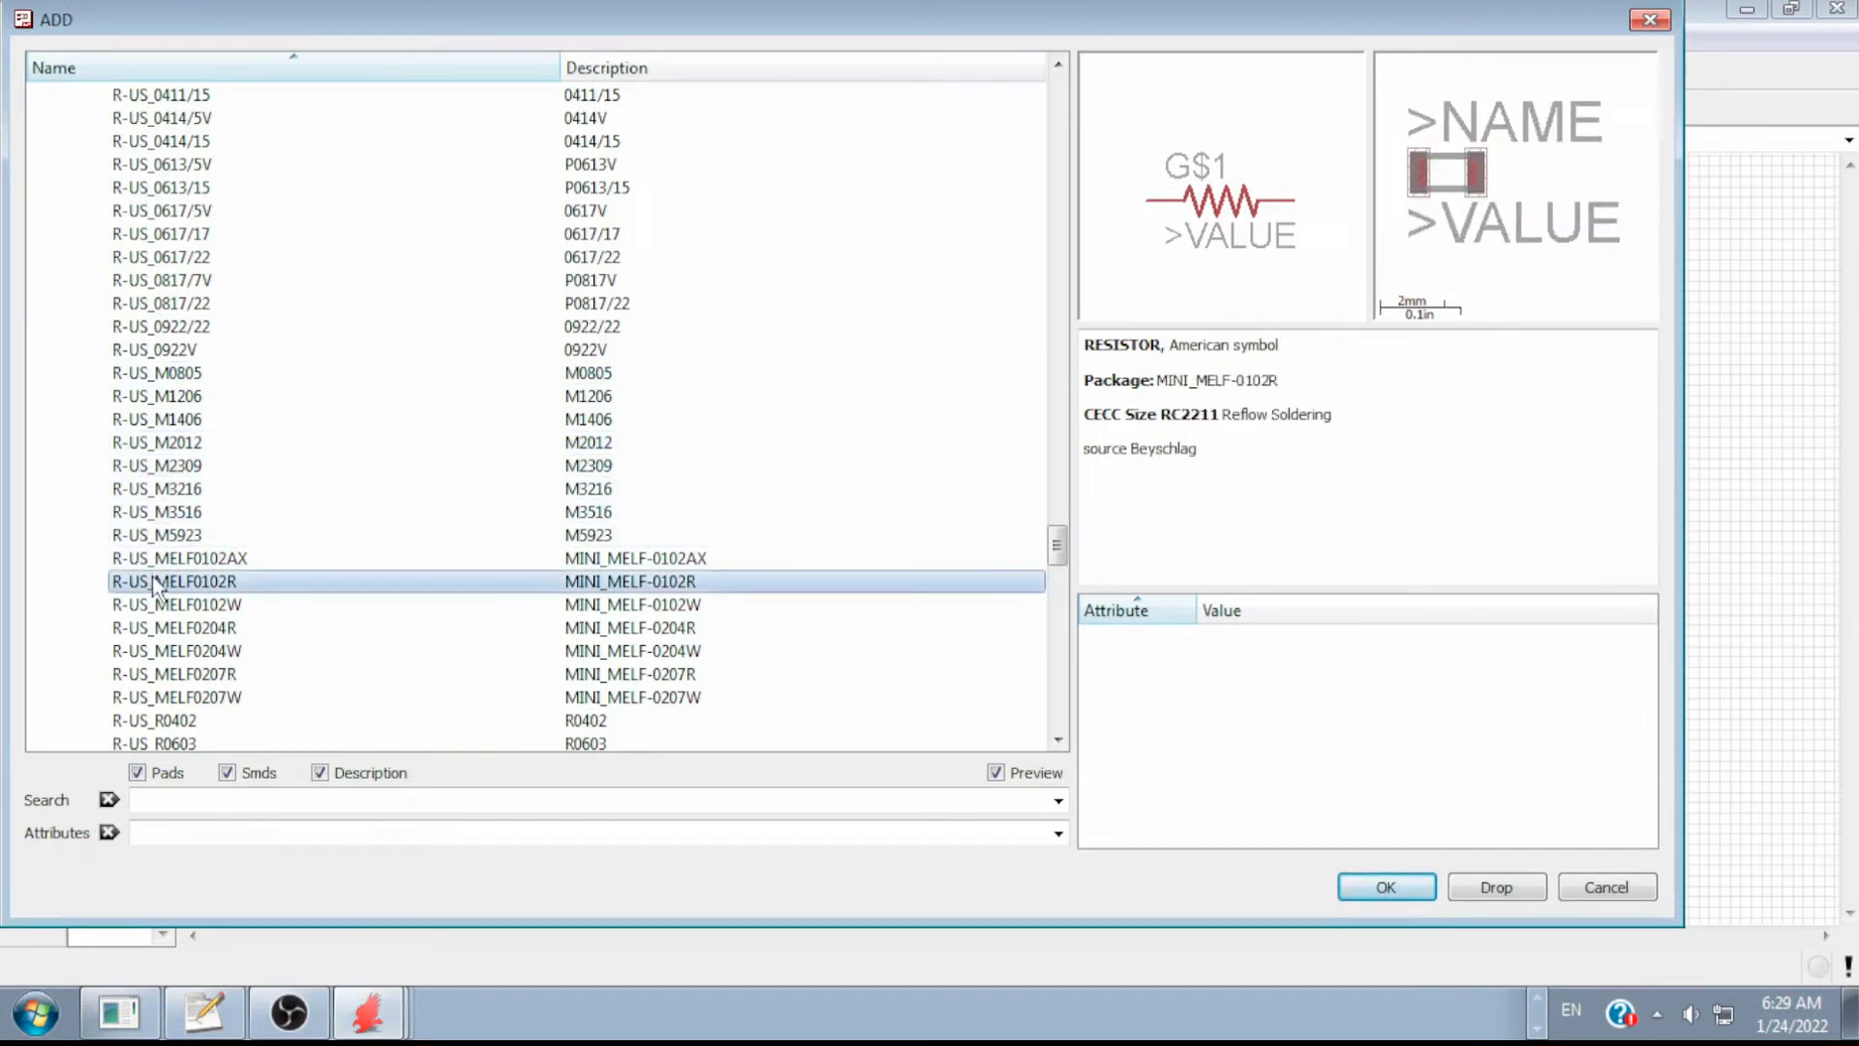
scroll(152, 586, down, 3)
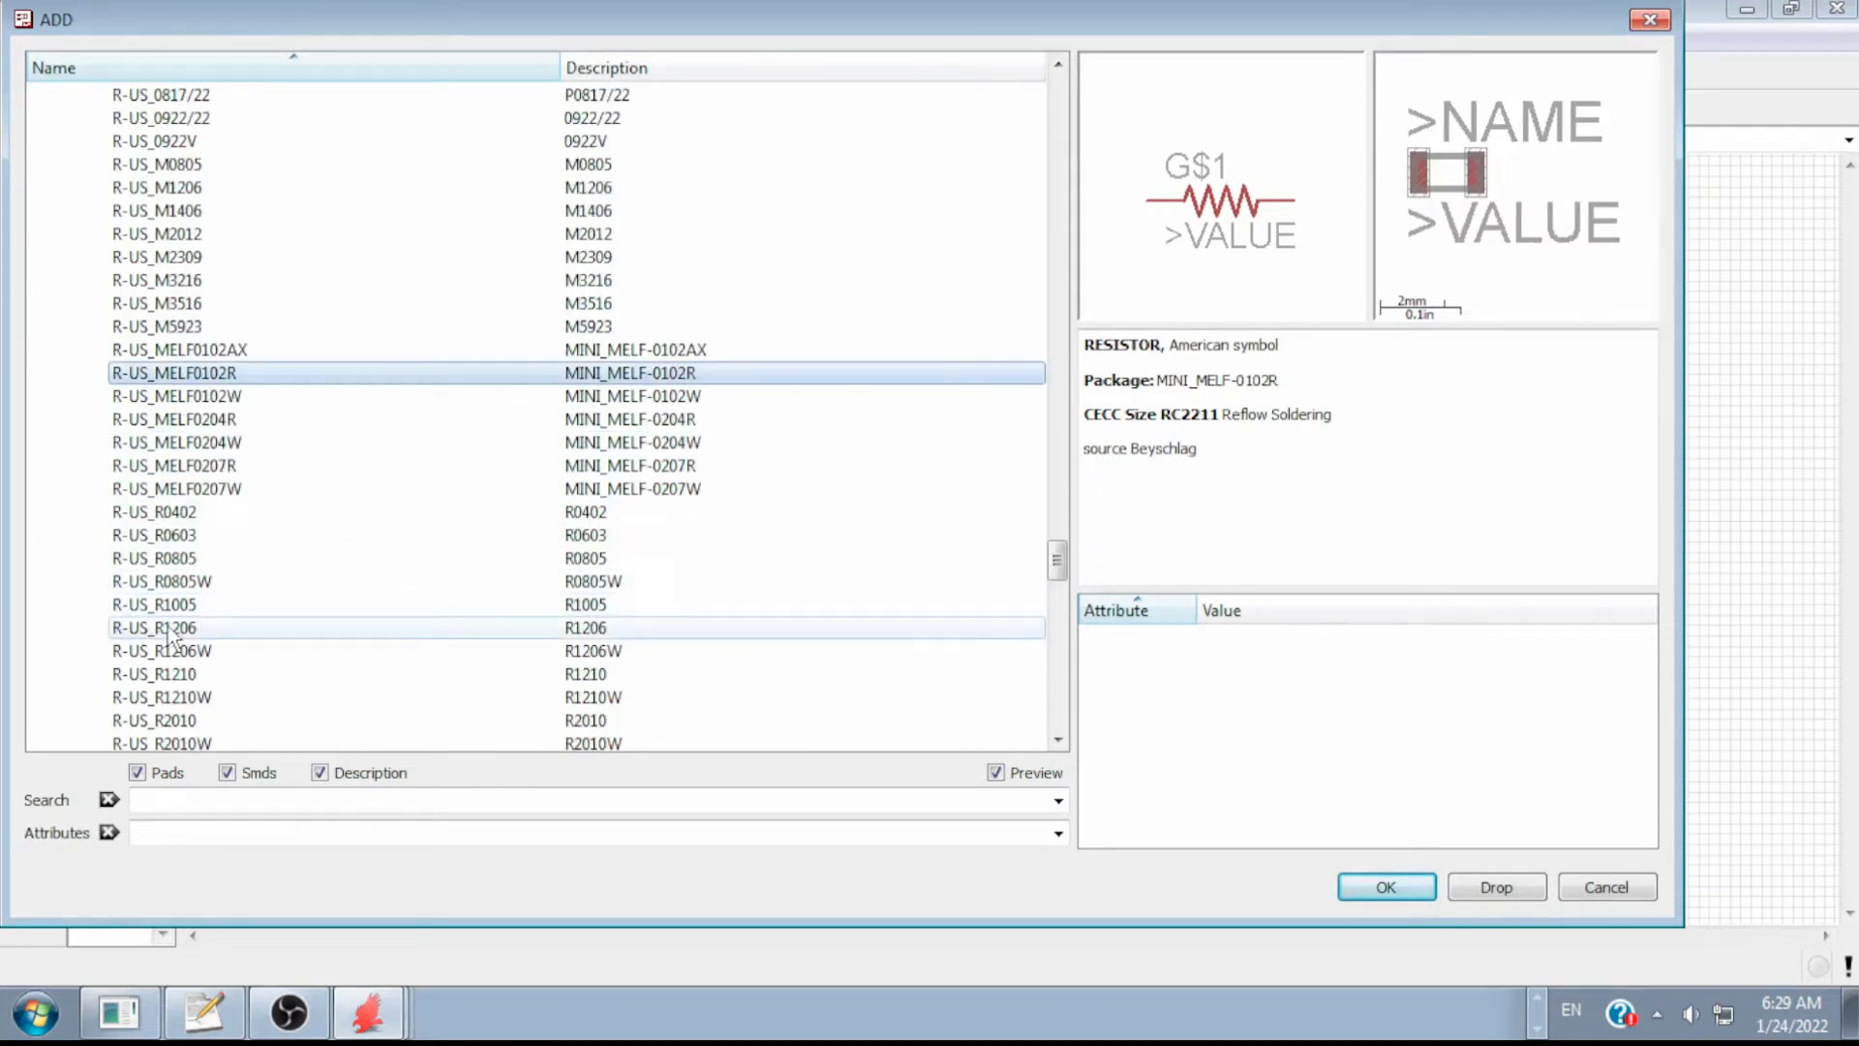
- Place three R-US_R1206 resistors above one another at about (2.5, 3.4), (2.4, 3.9) and (2.4, 4.6) inch, and end part placement
click(171, 630)
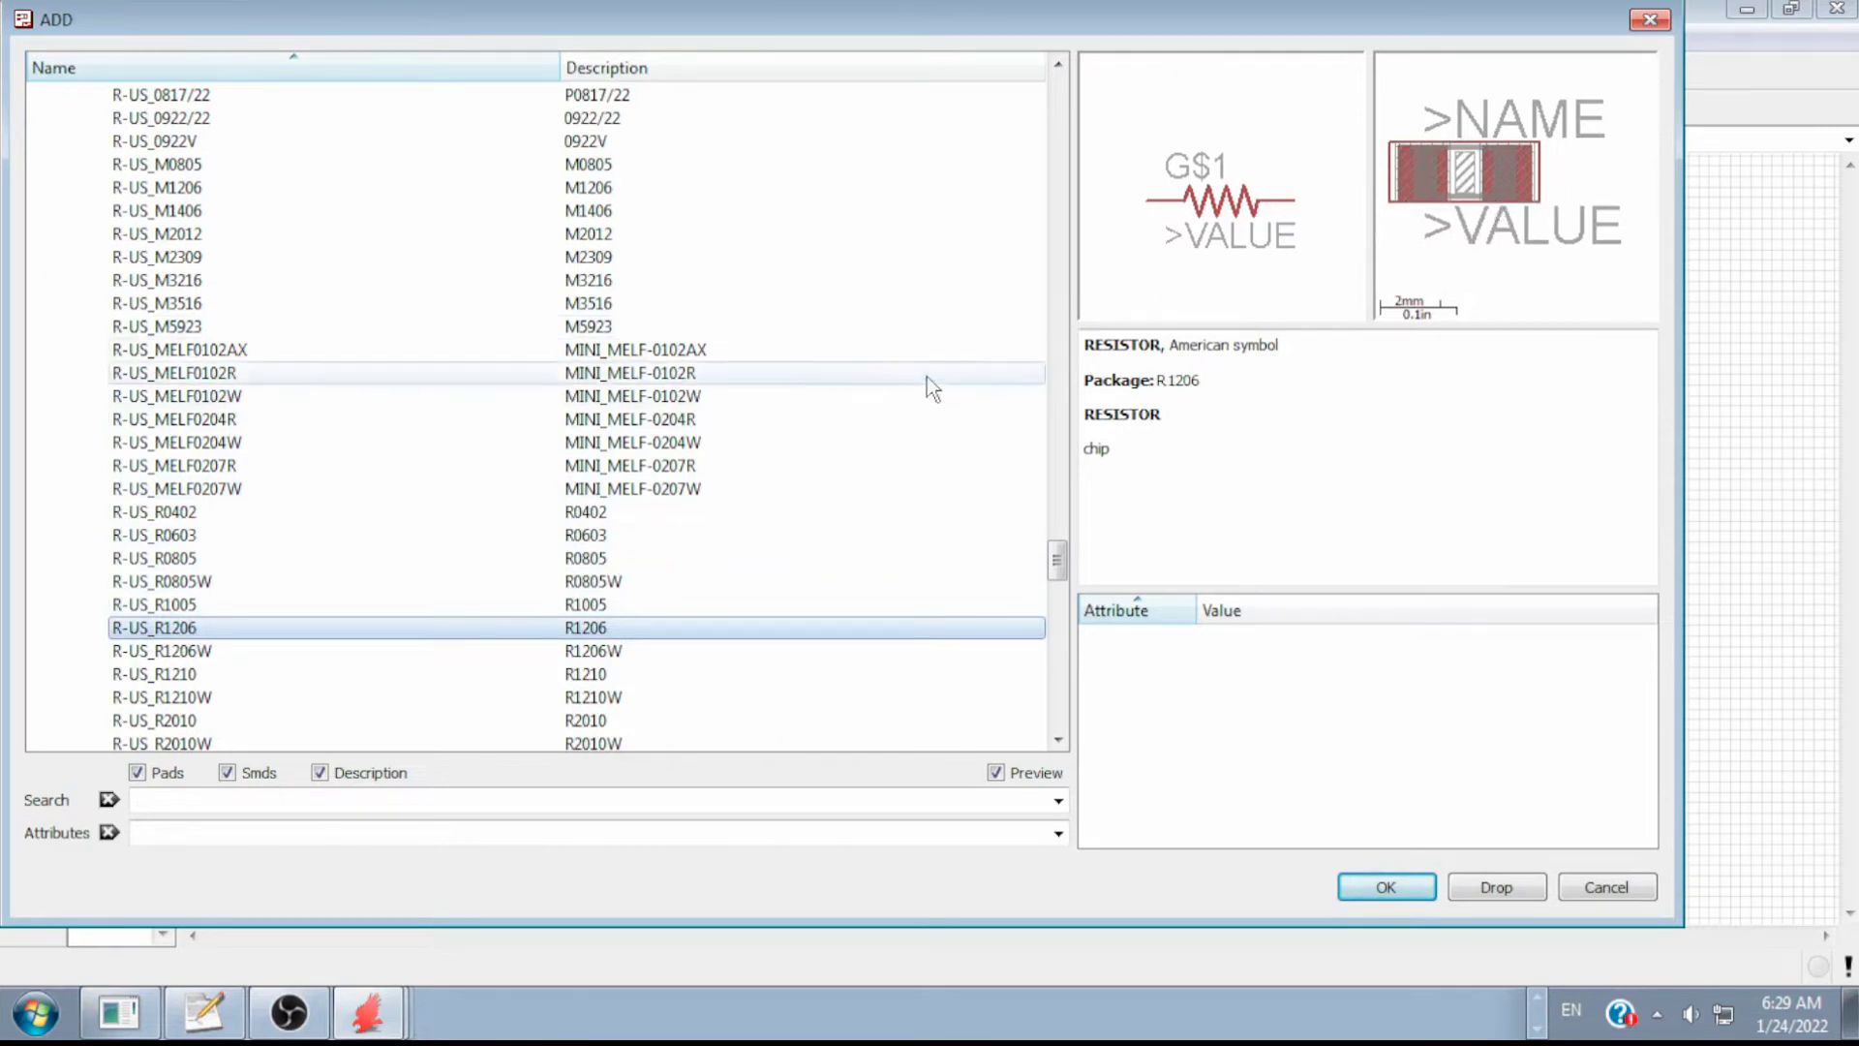
click(1387, 889)
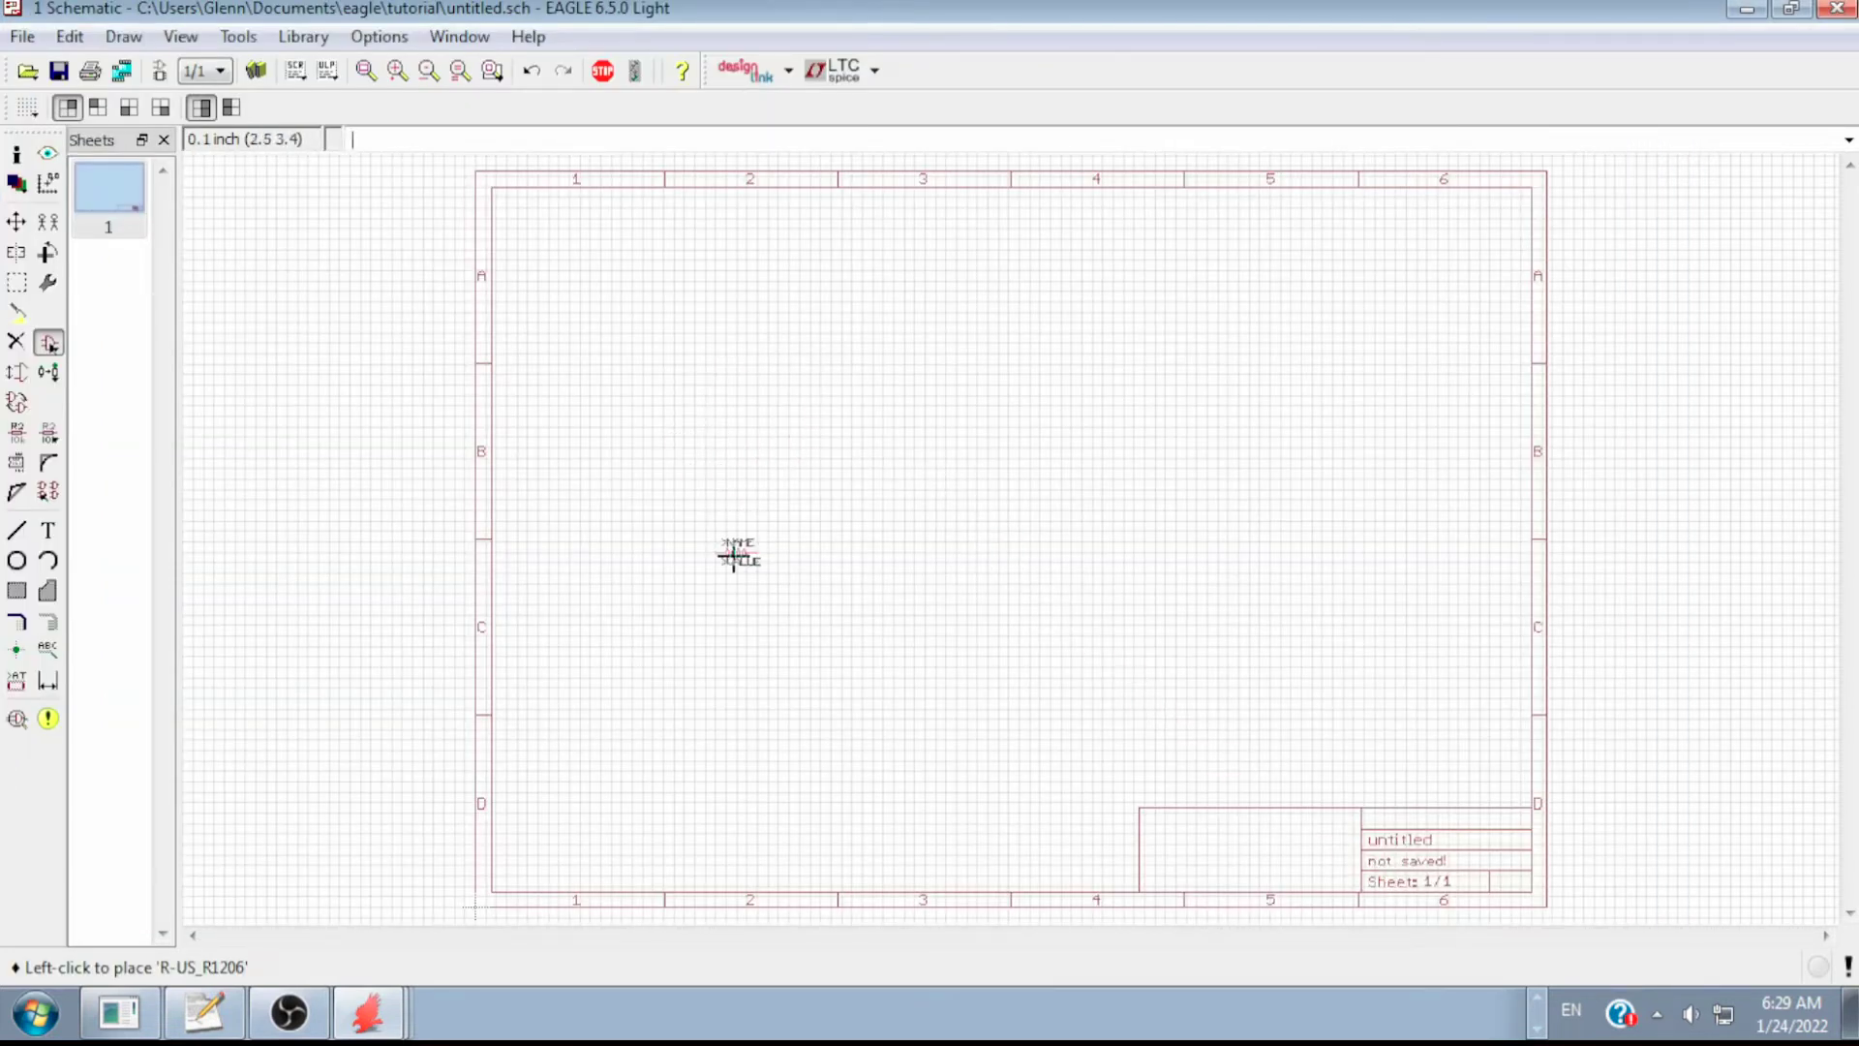
click(734, 555)
click(727, 497)
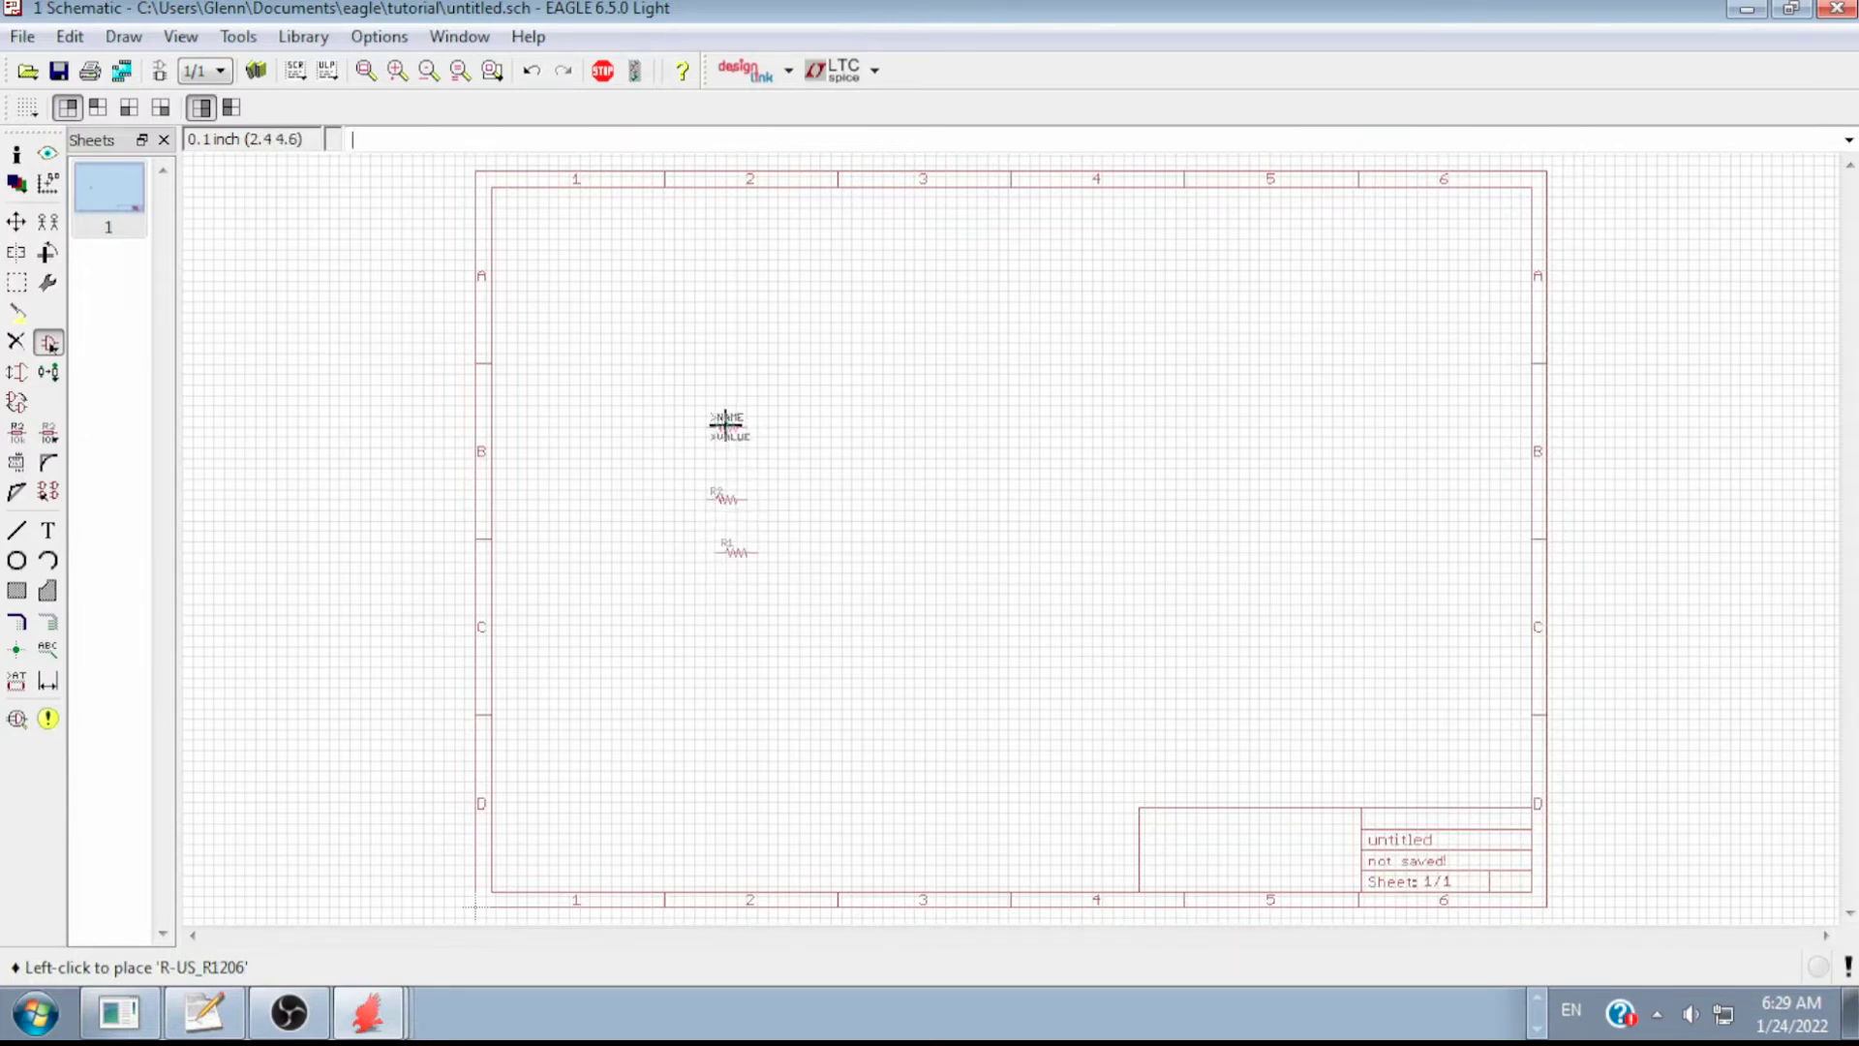
click(724, 427)
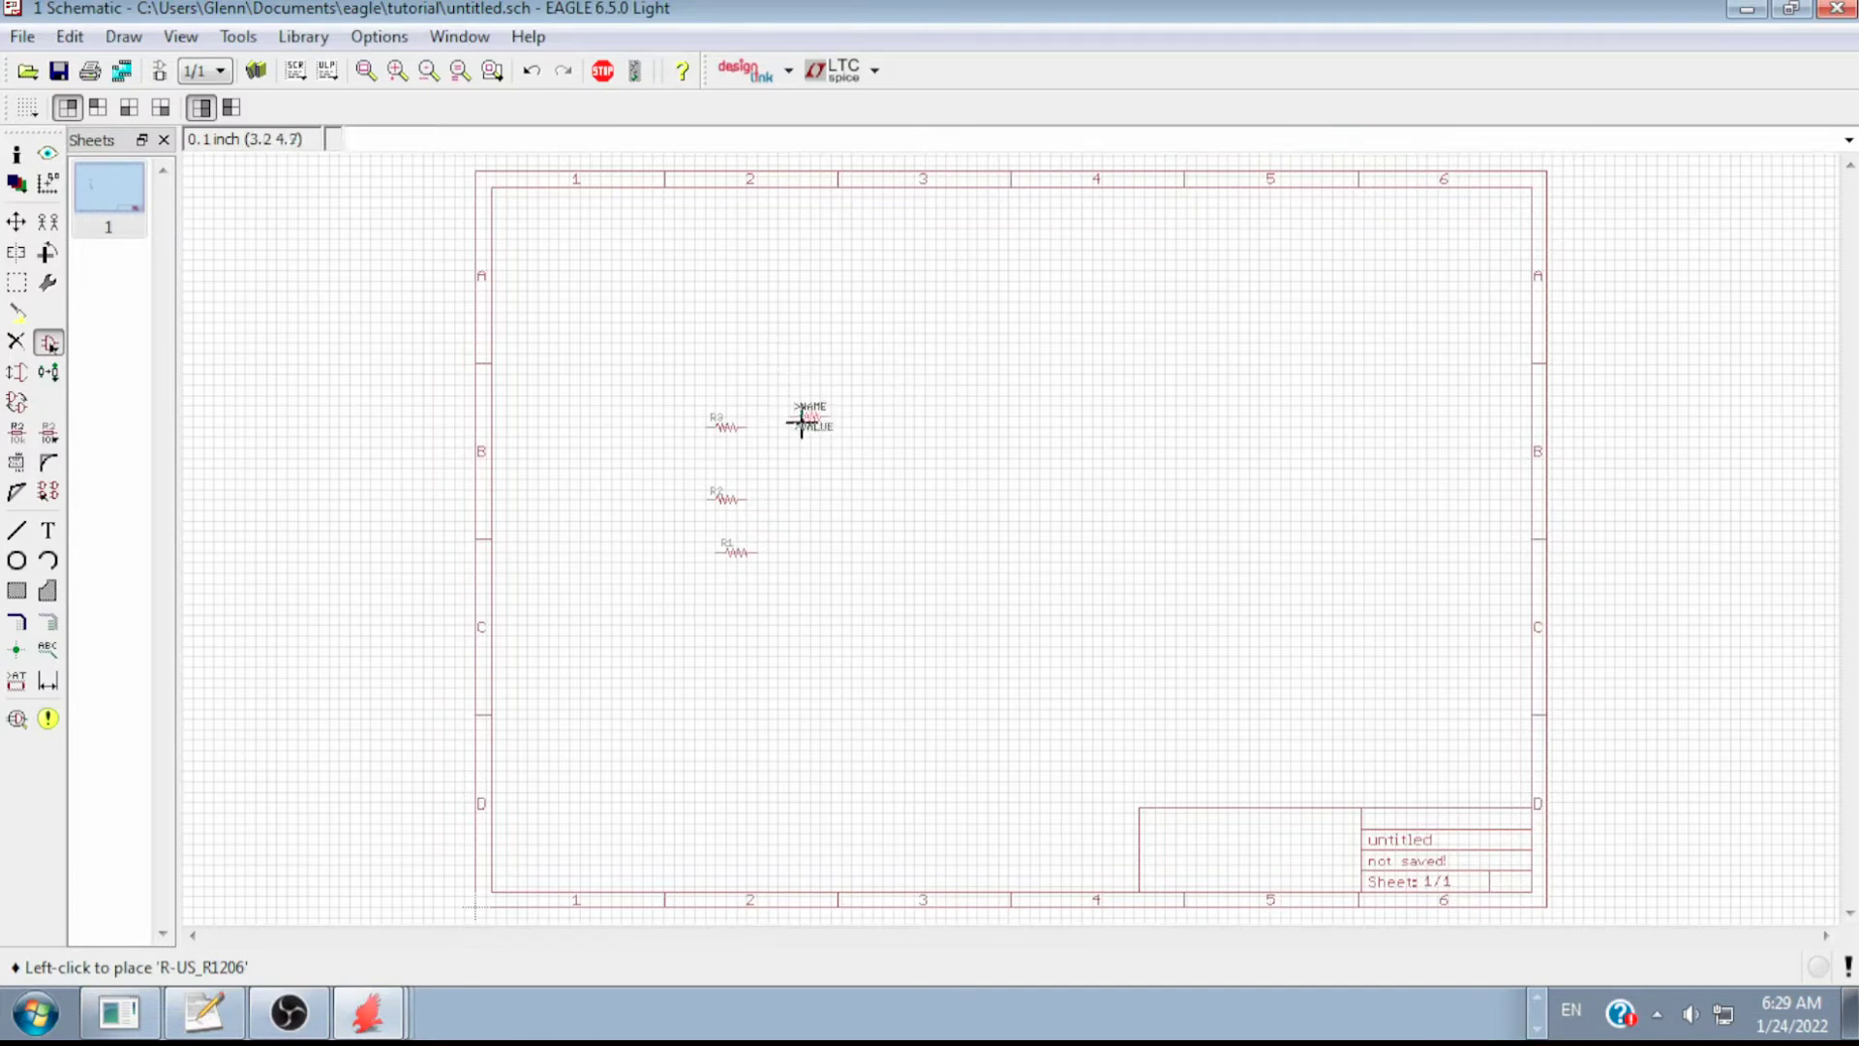
key(Escape)
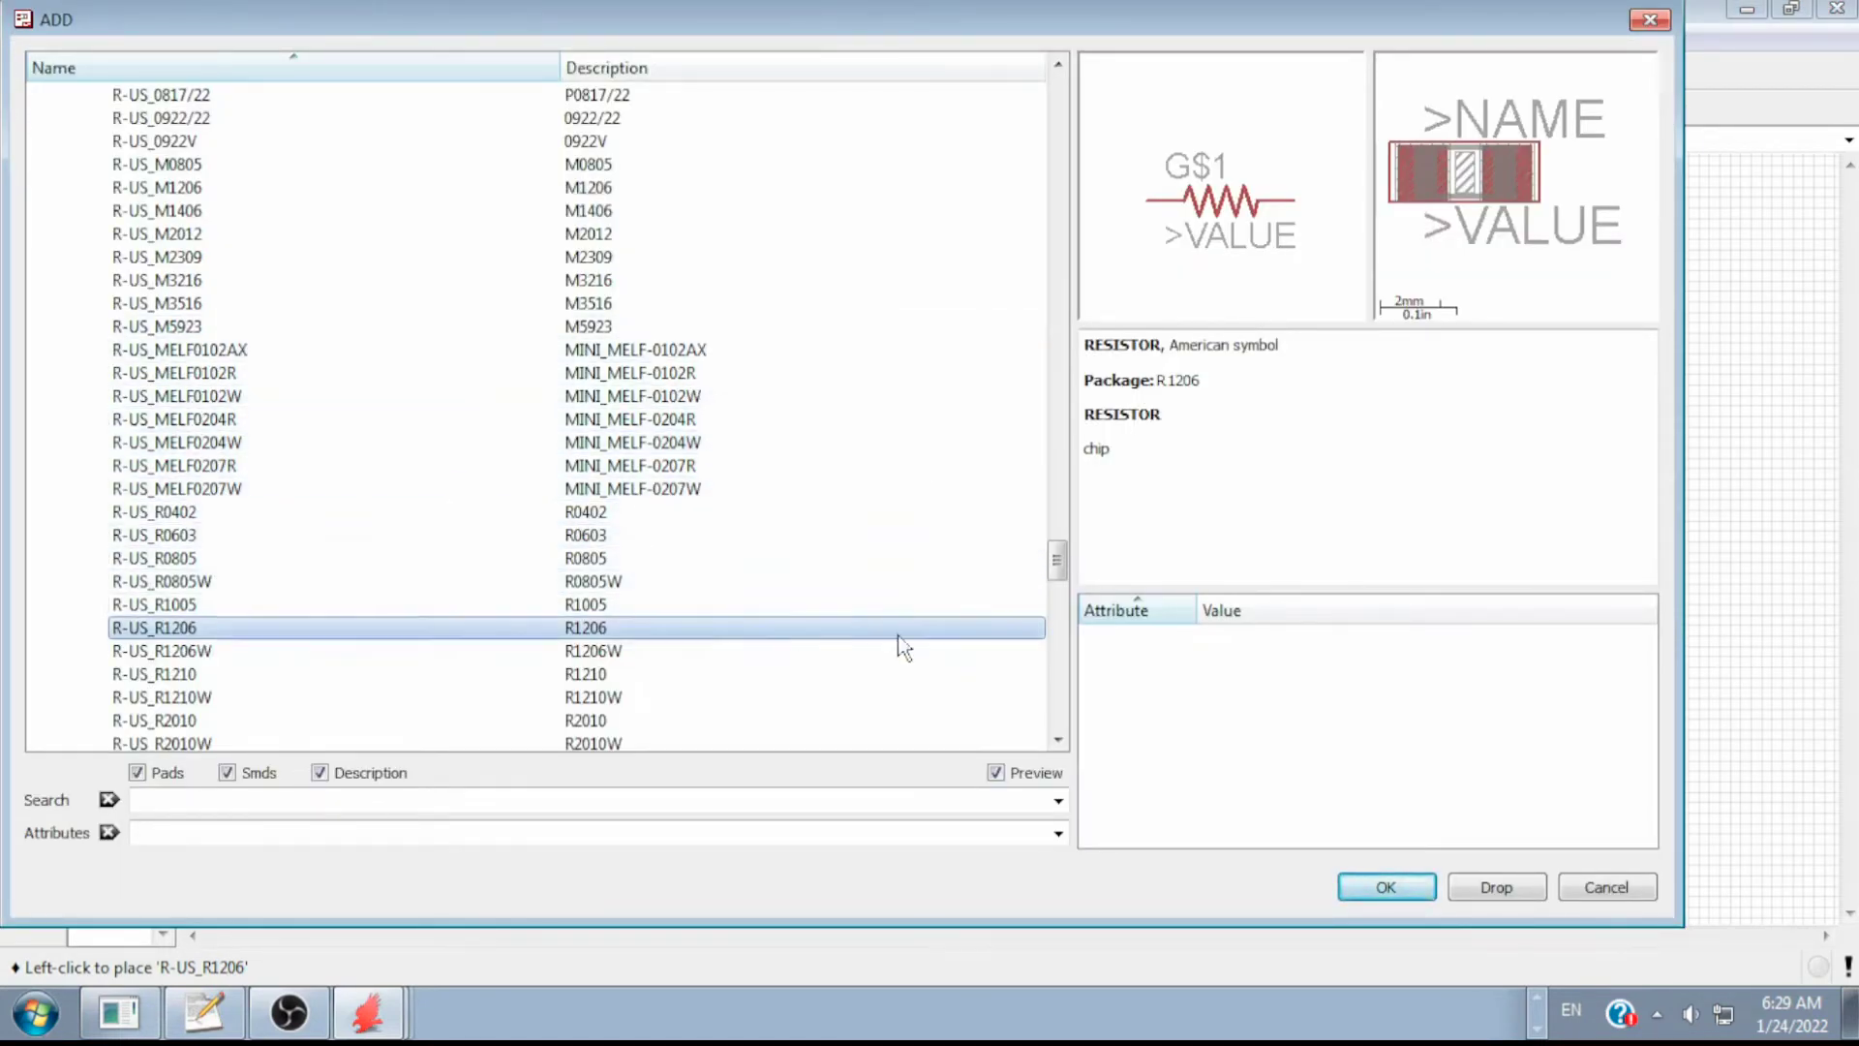
click(1608, 886)
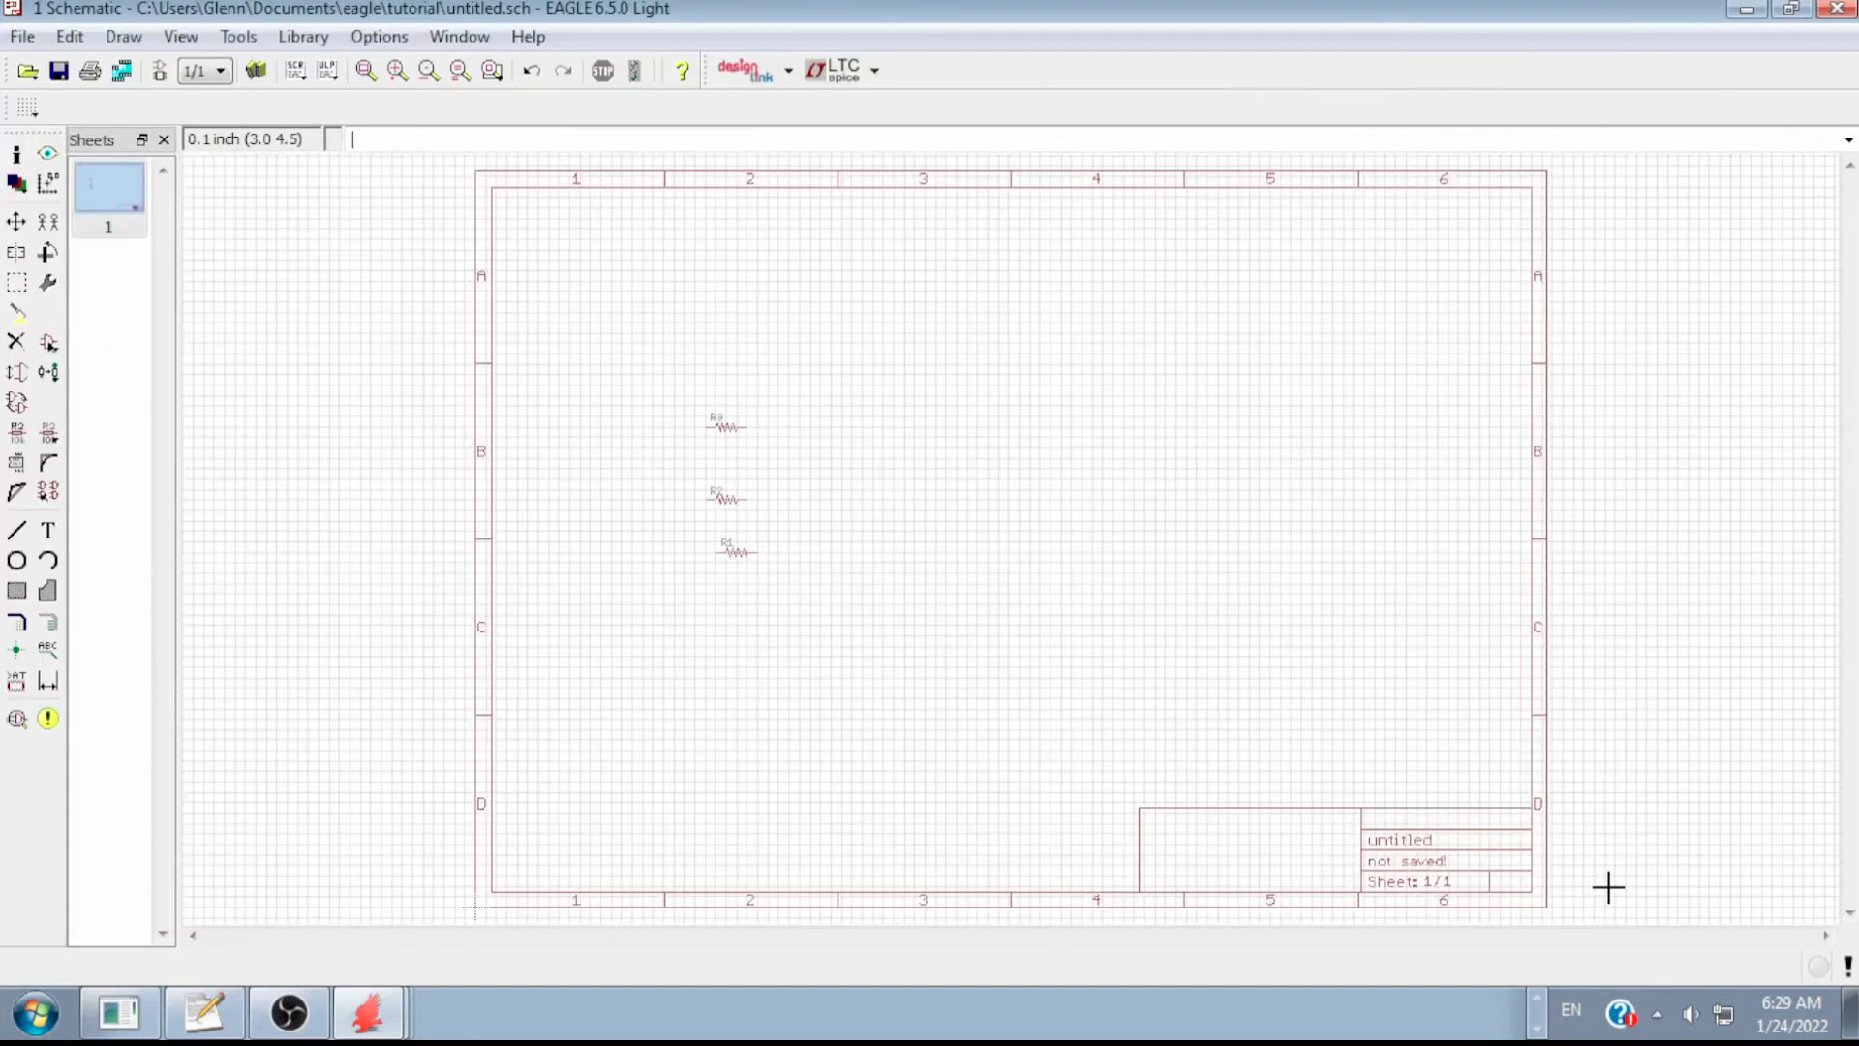
- Draw net wires connecting the left pins of R3, R2 and R1 through a vertical line at x = 1.7 inch
scroll(766, 505, up, 6)
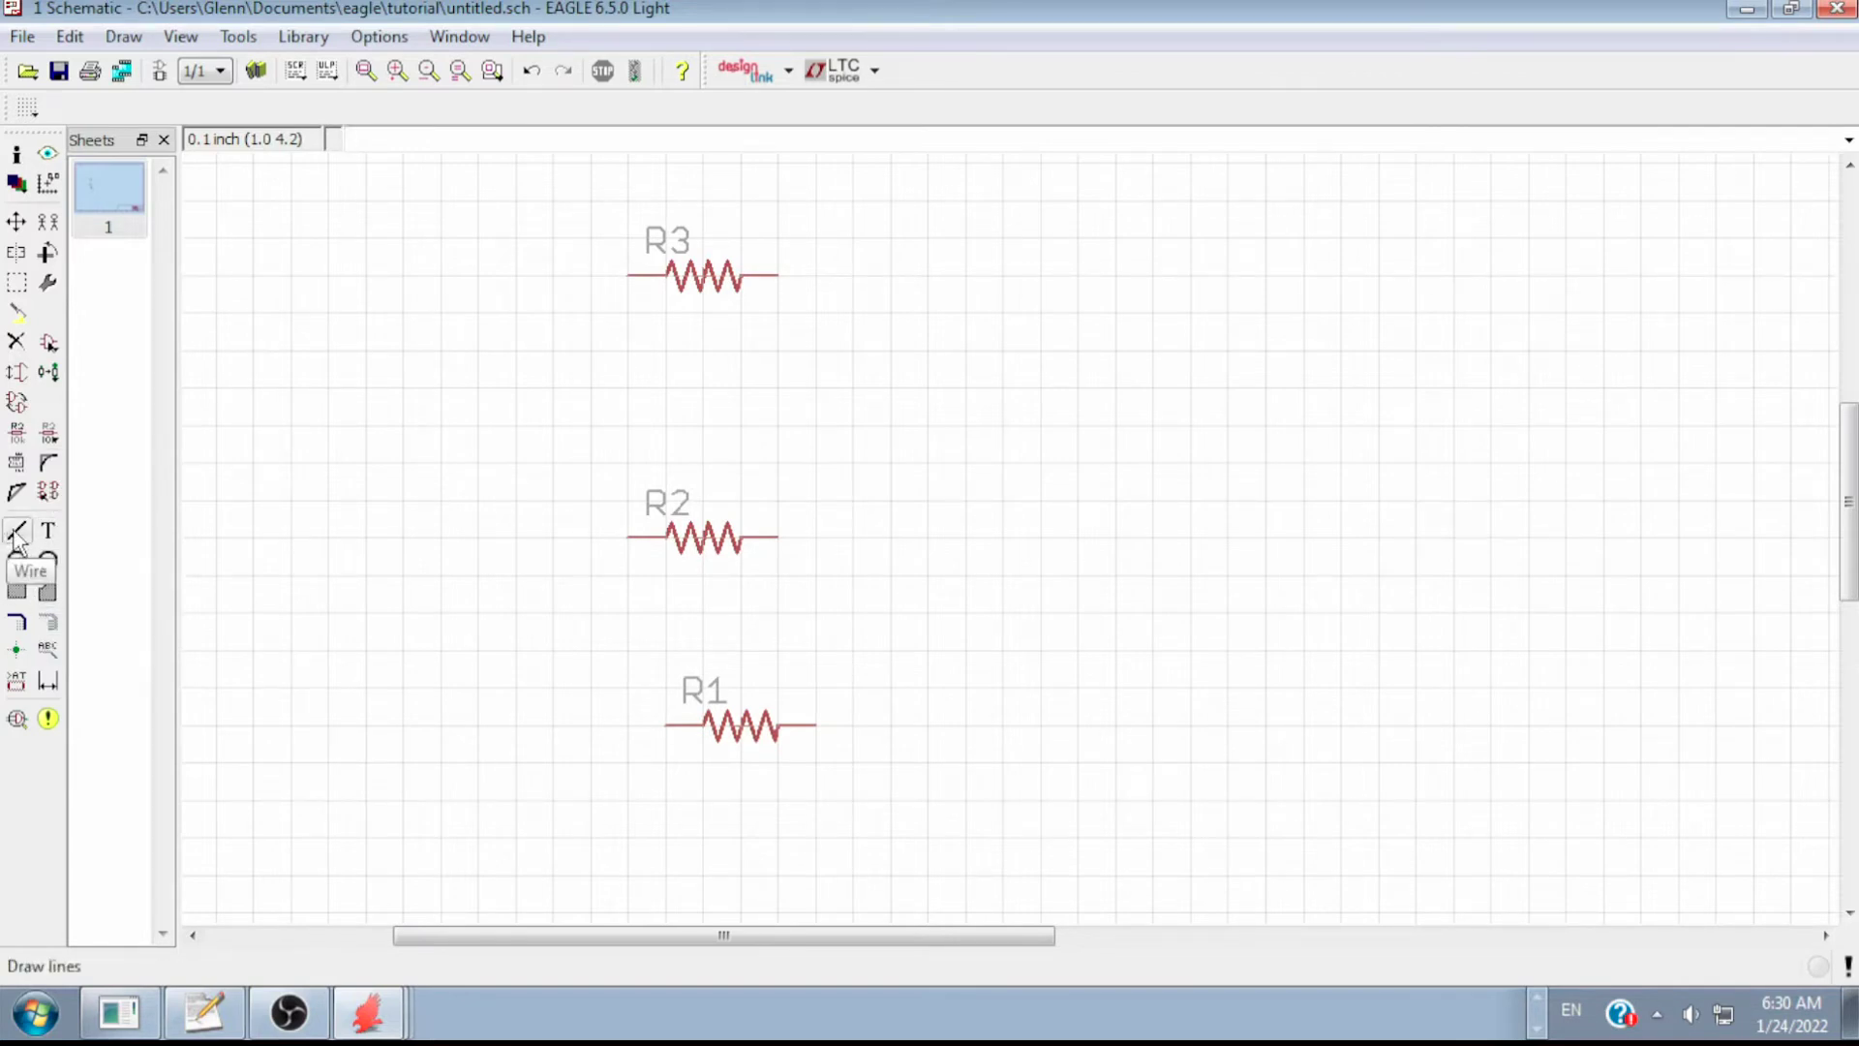
click(49, 624)
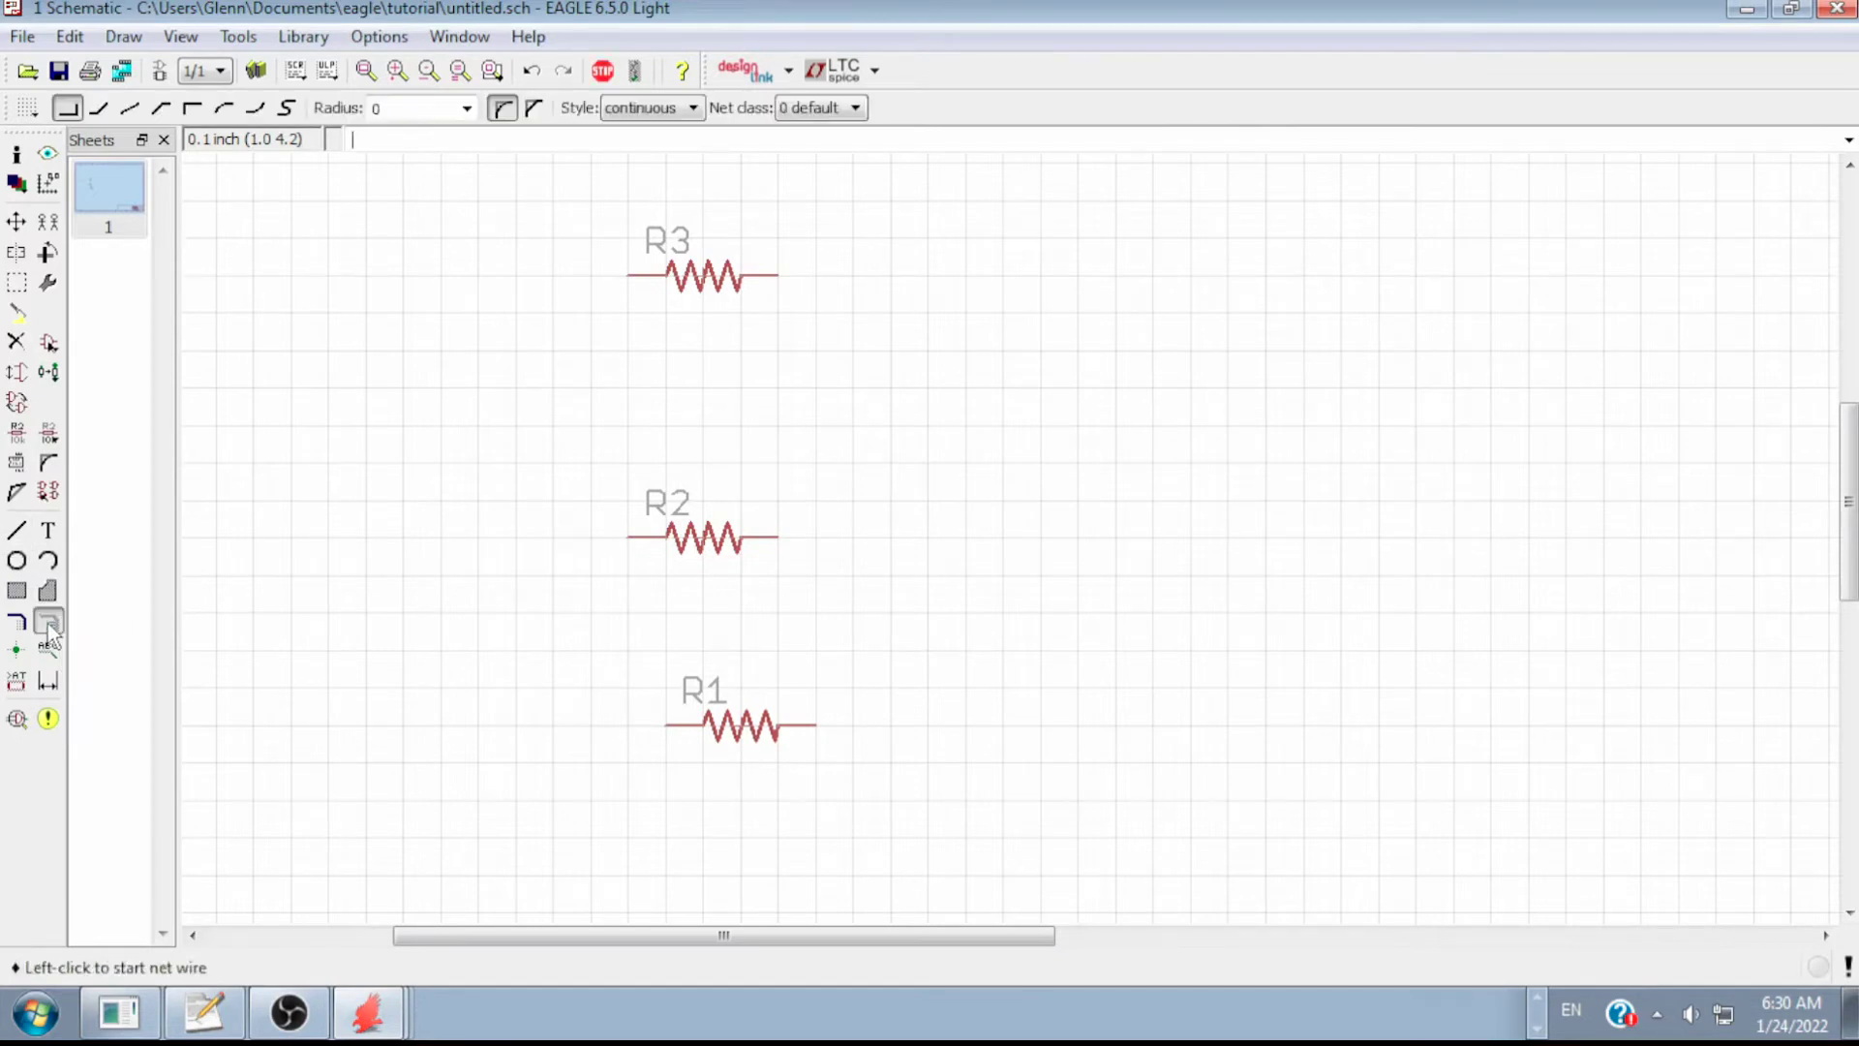
click(626, 275)
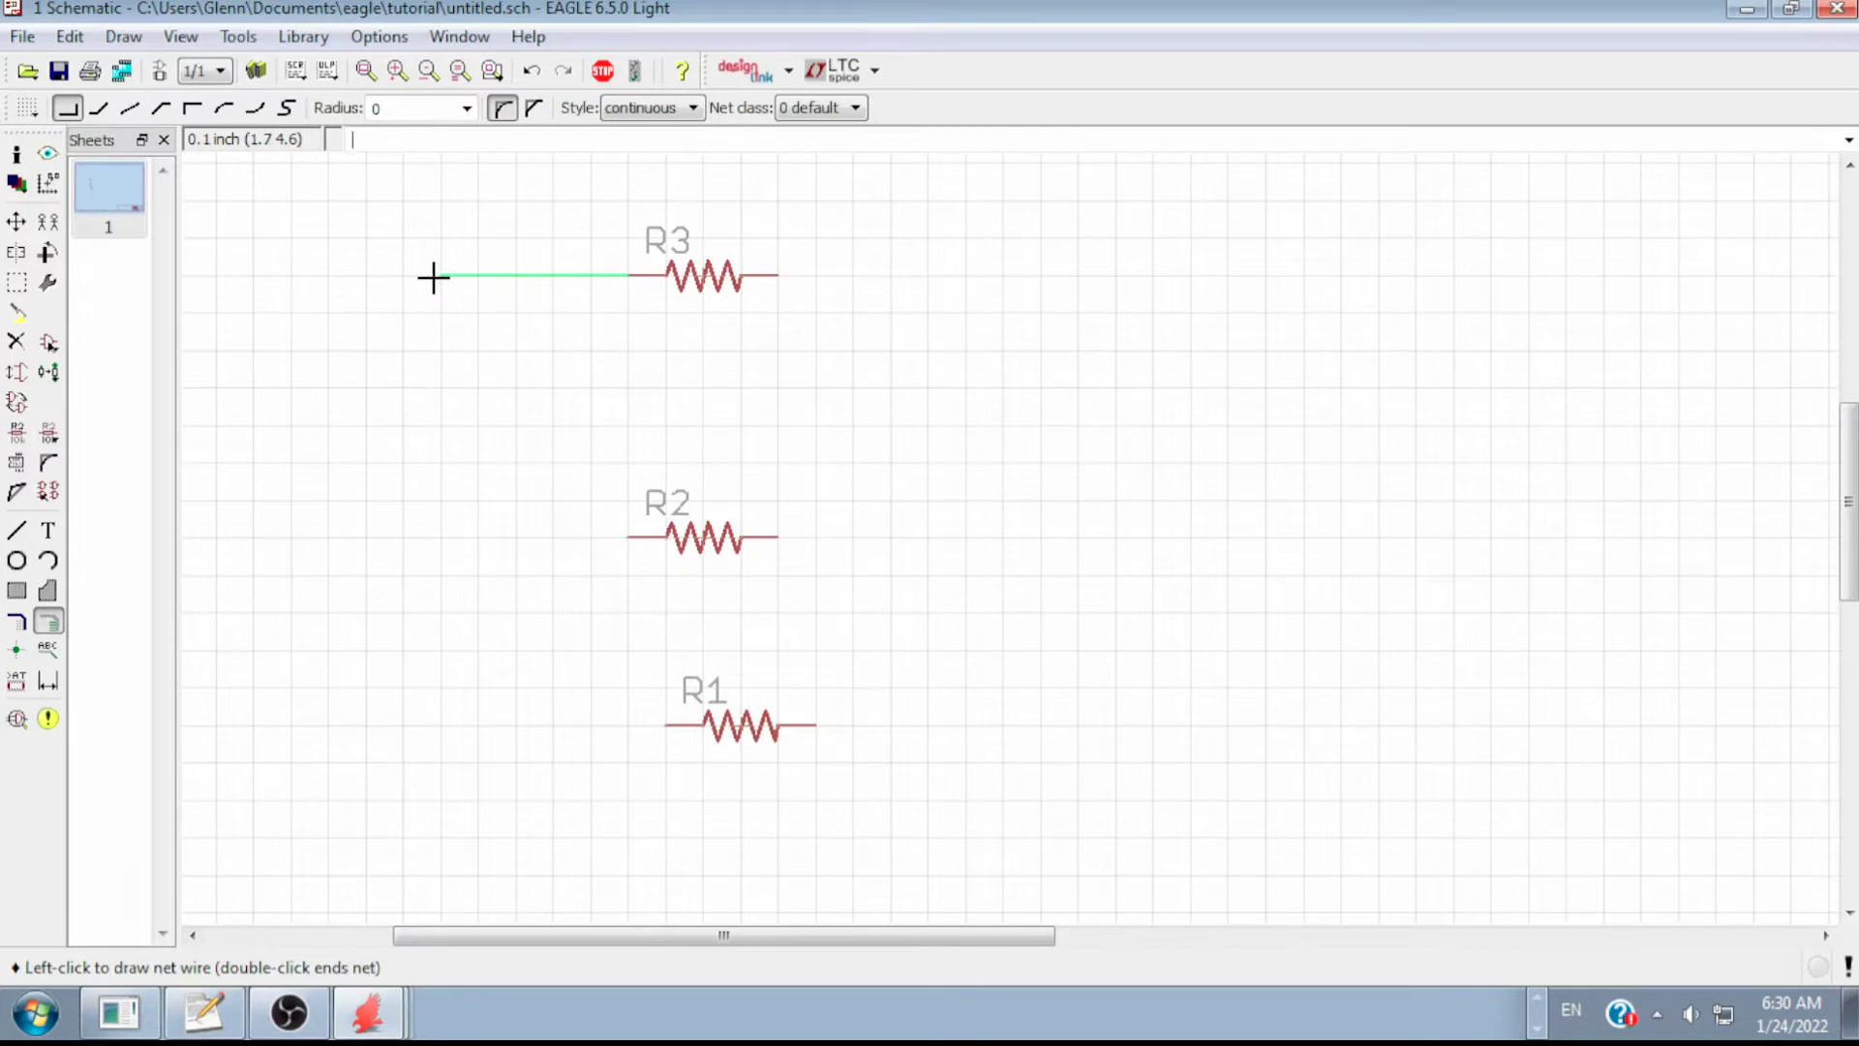
click(441, 531)
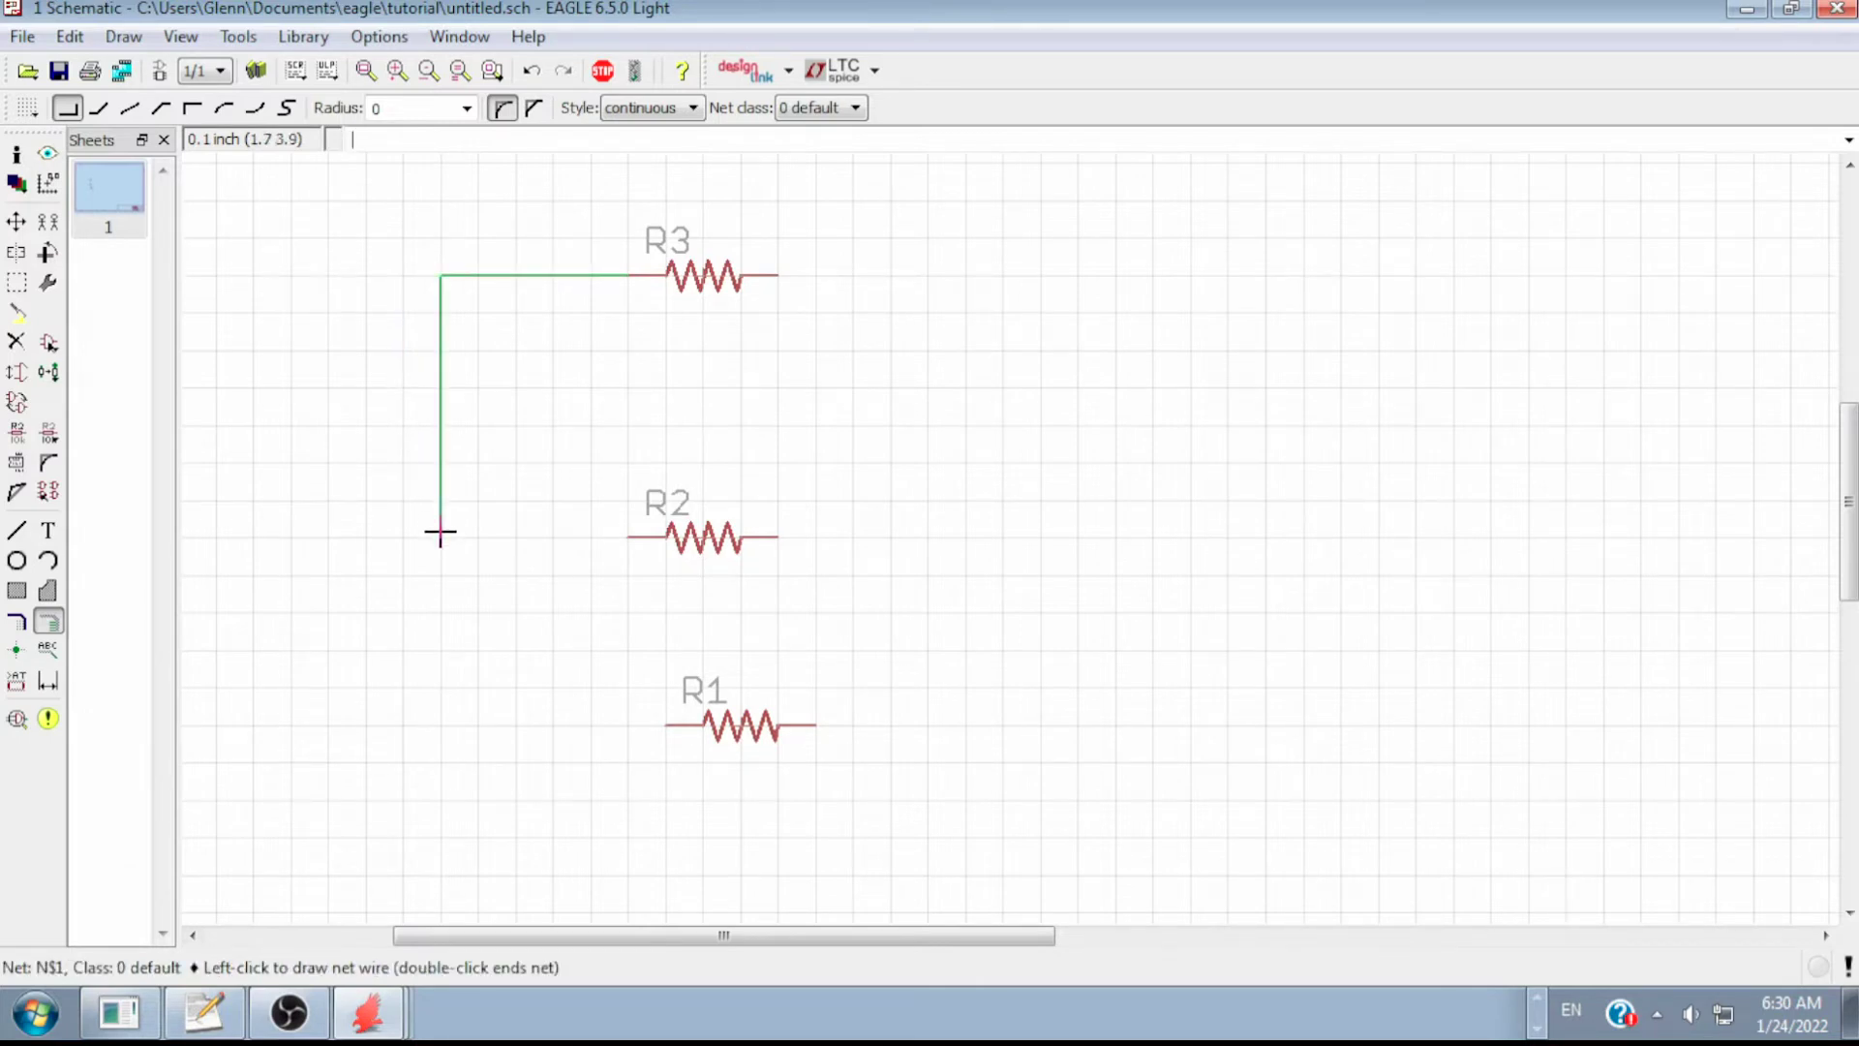
click(626, 536)
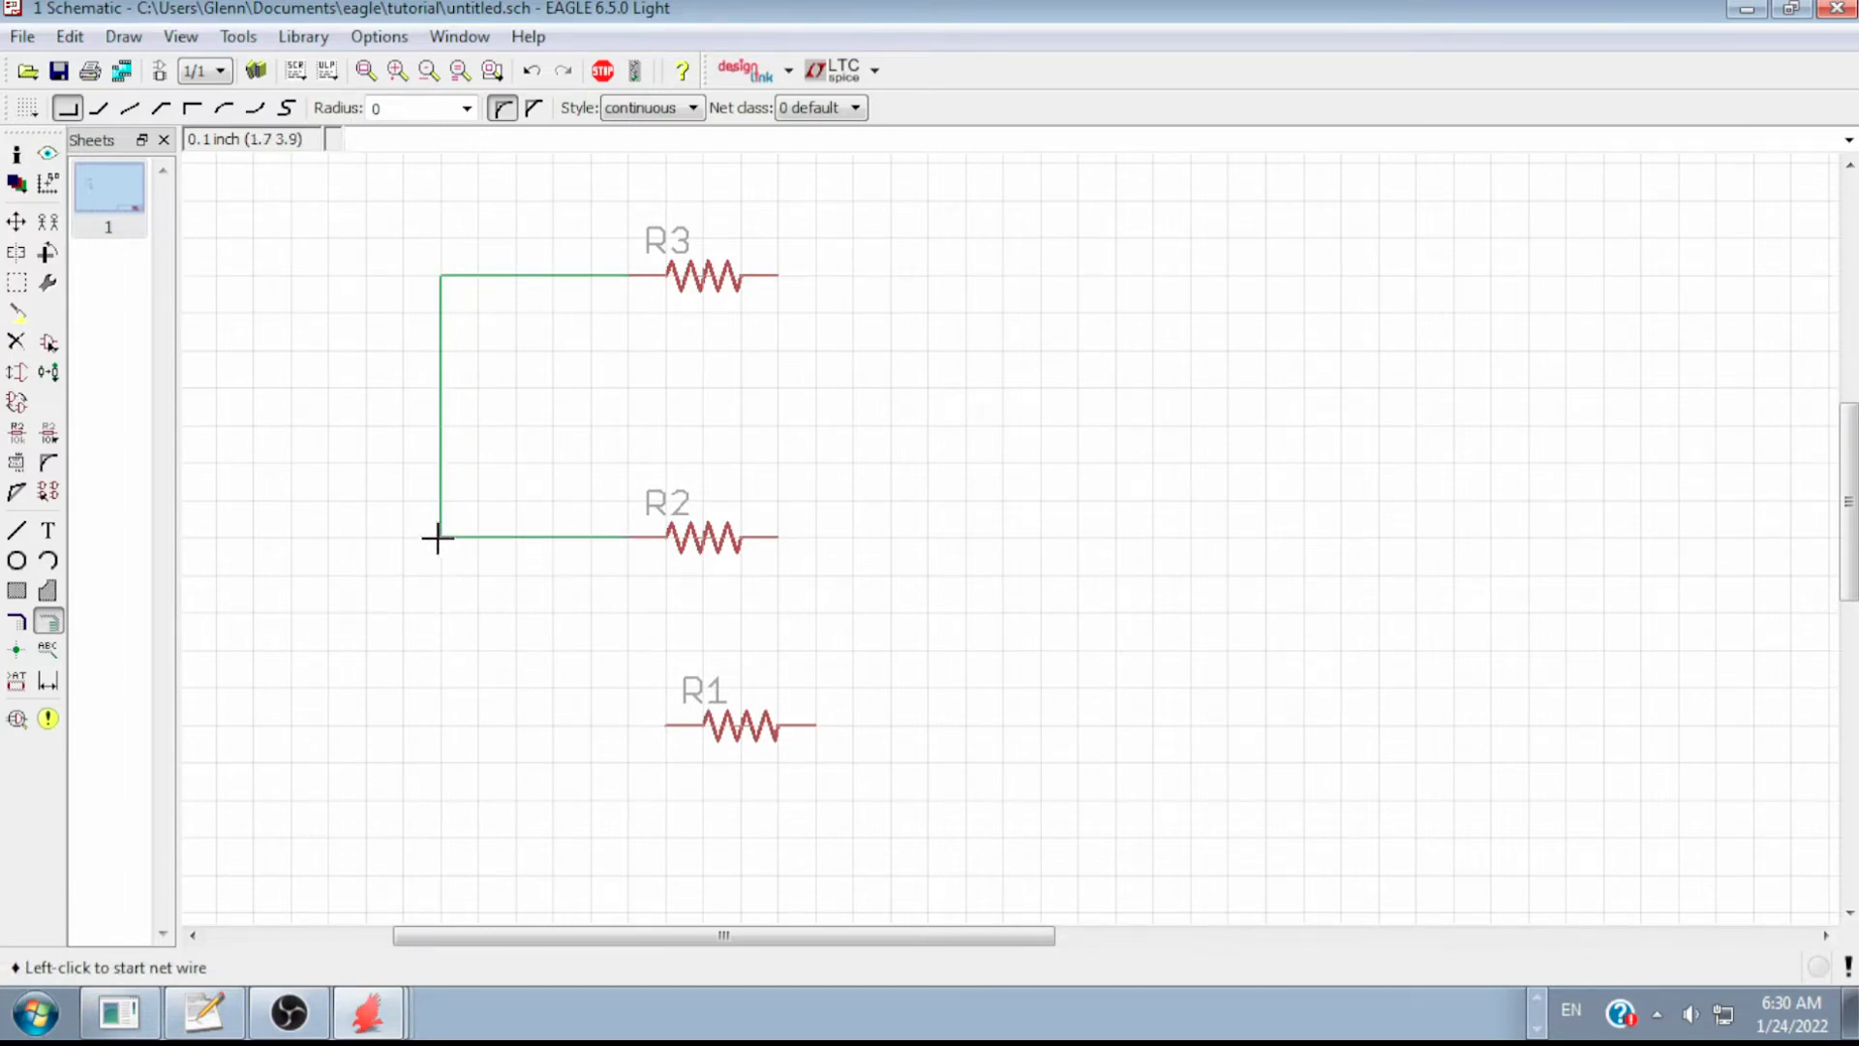
click(662, 724)
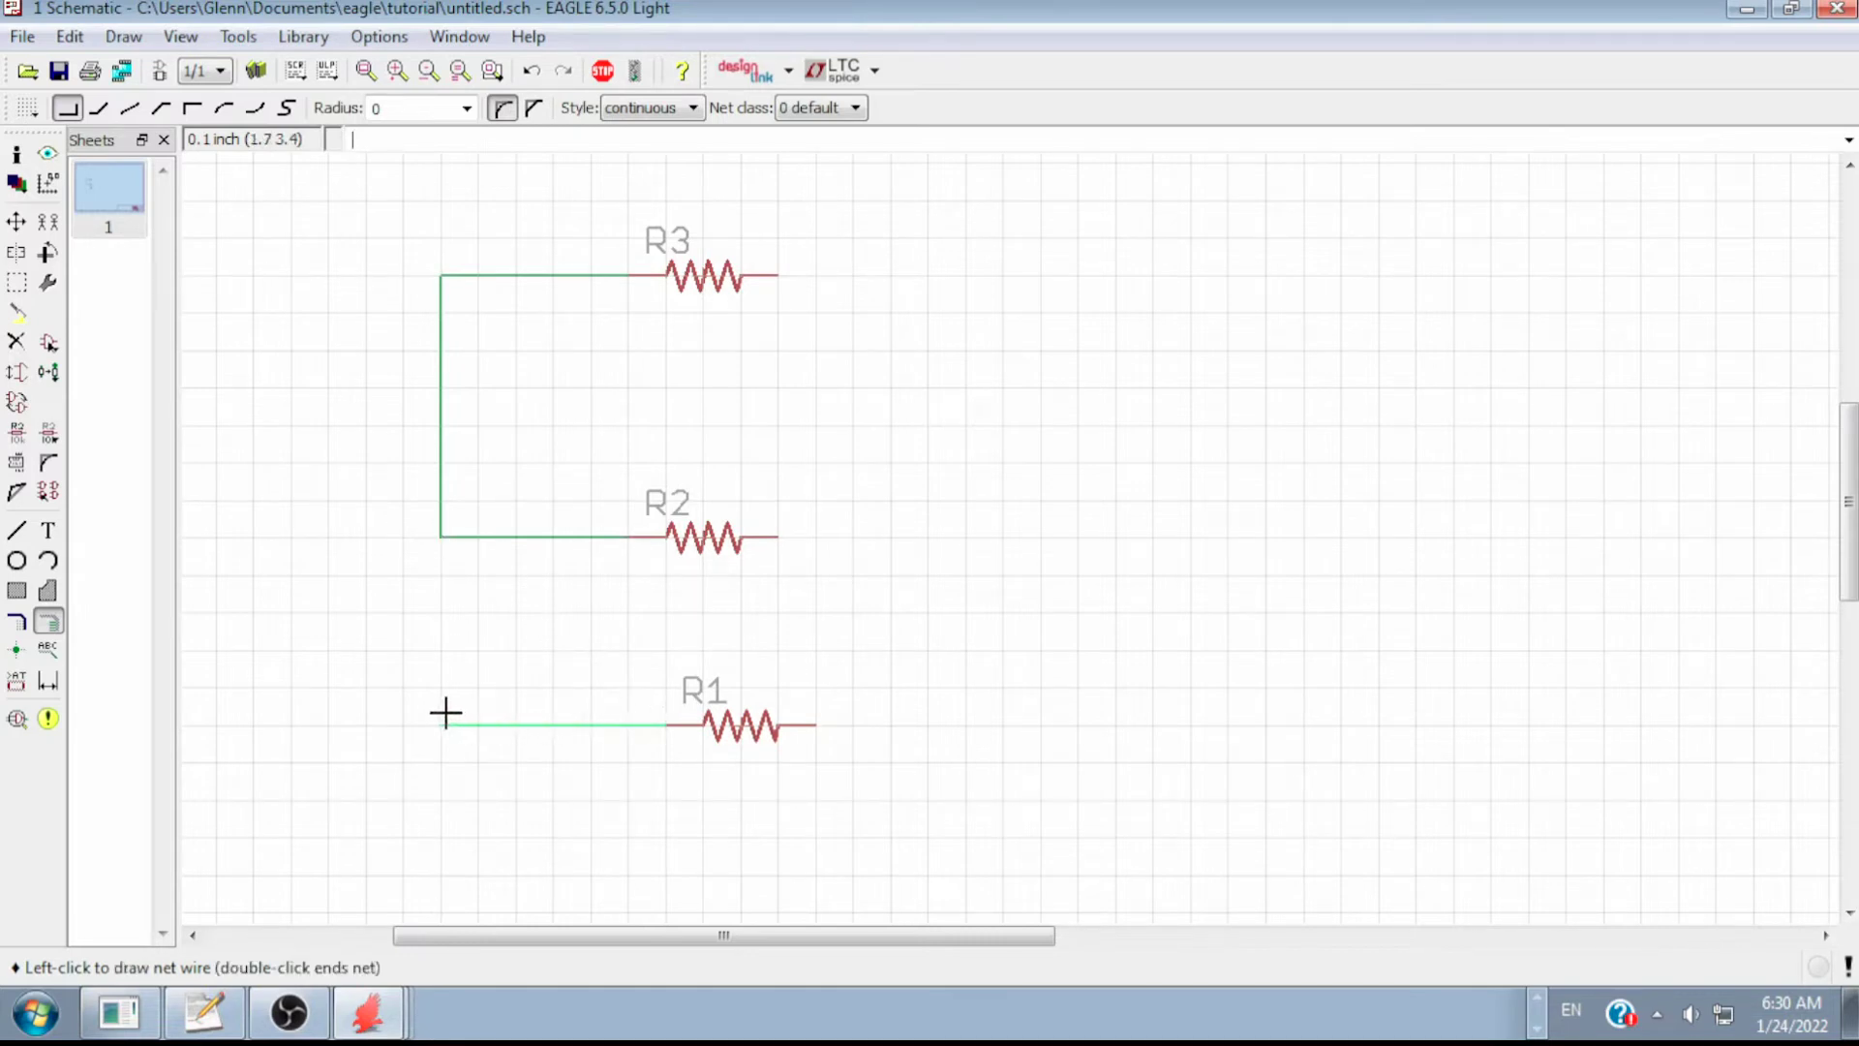
click(441, 536)
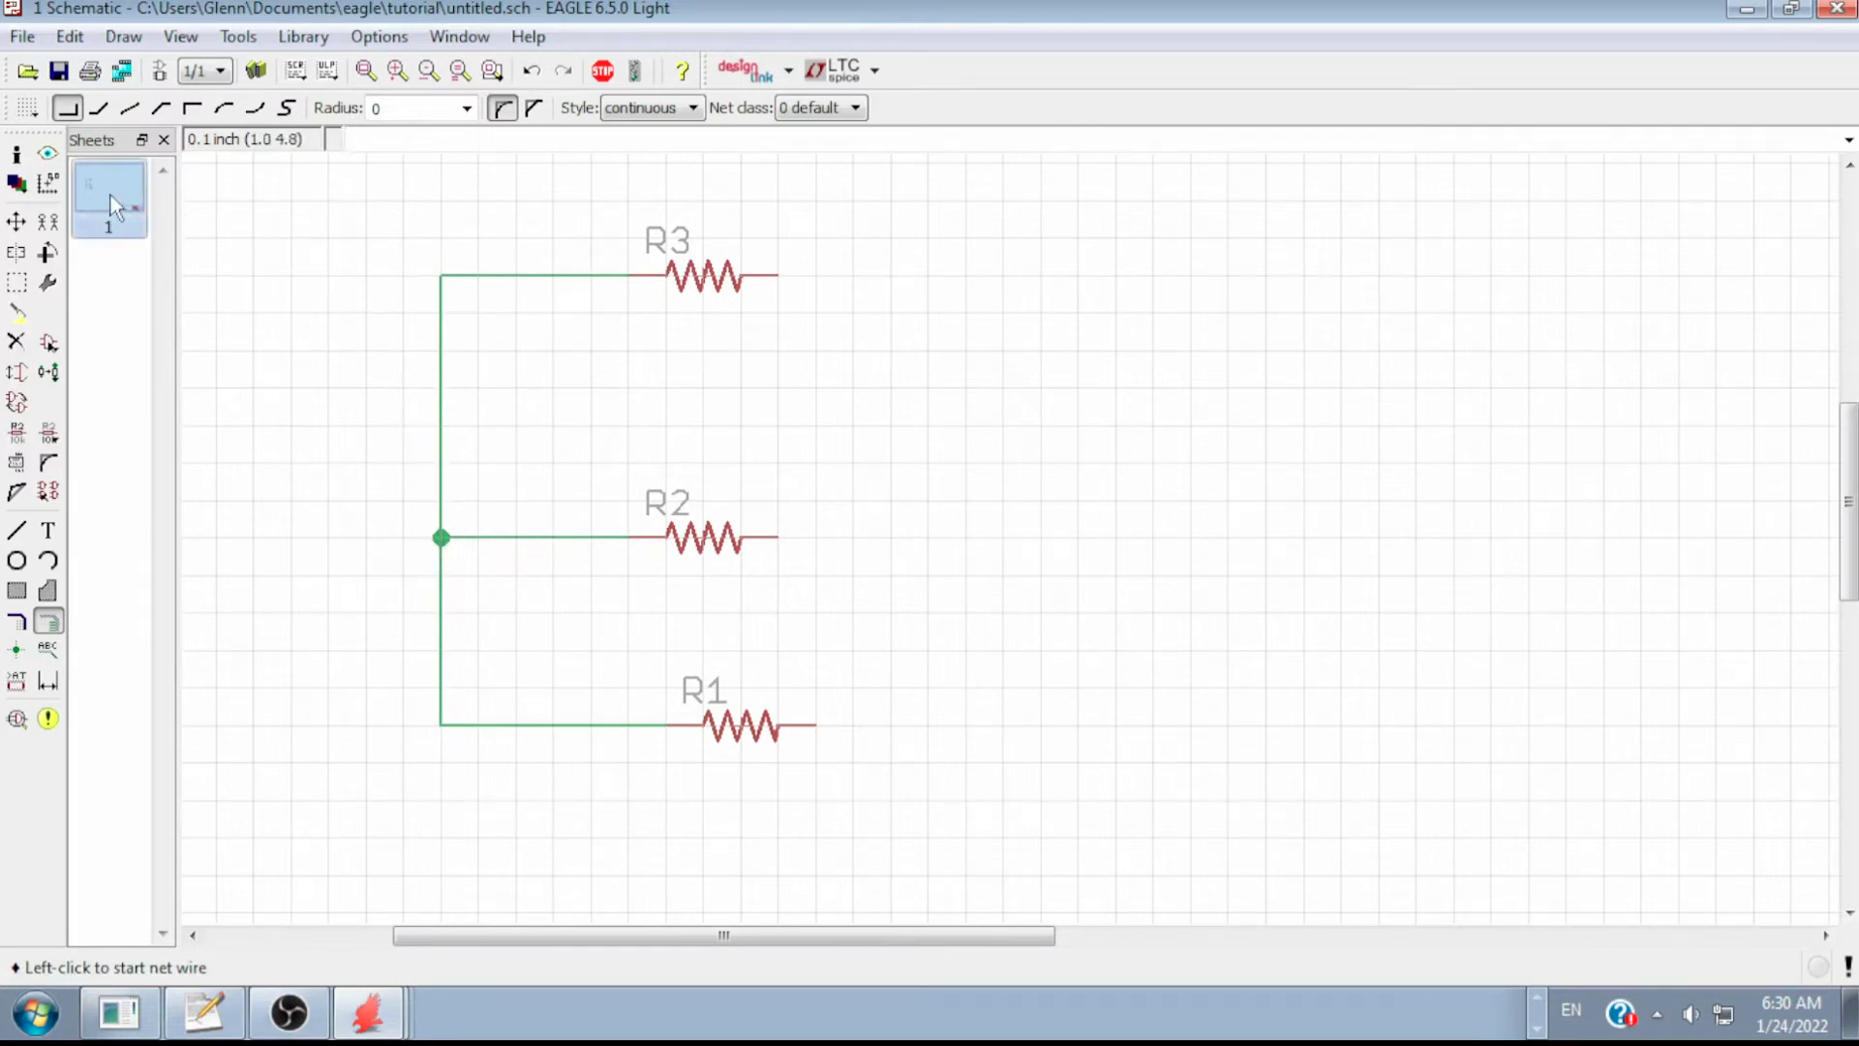
- Rename the net joining the three resistors to NET1 and reopen its wire properties to check the name
click(15, 157)
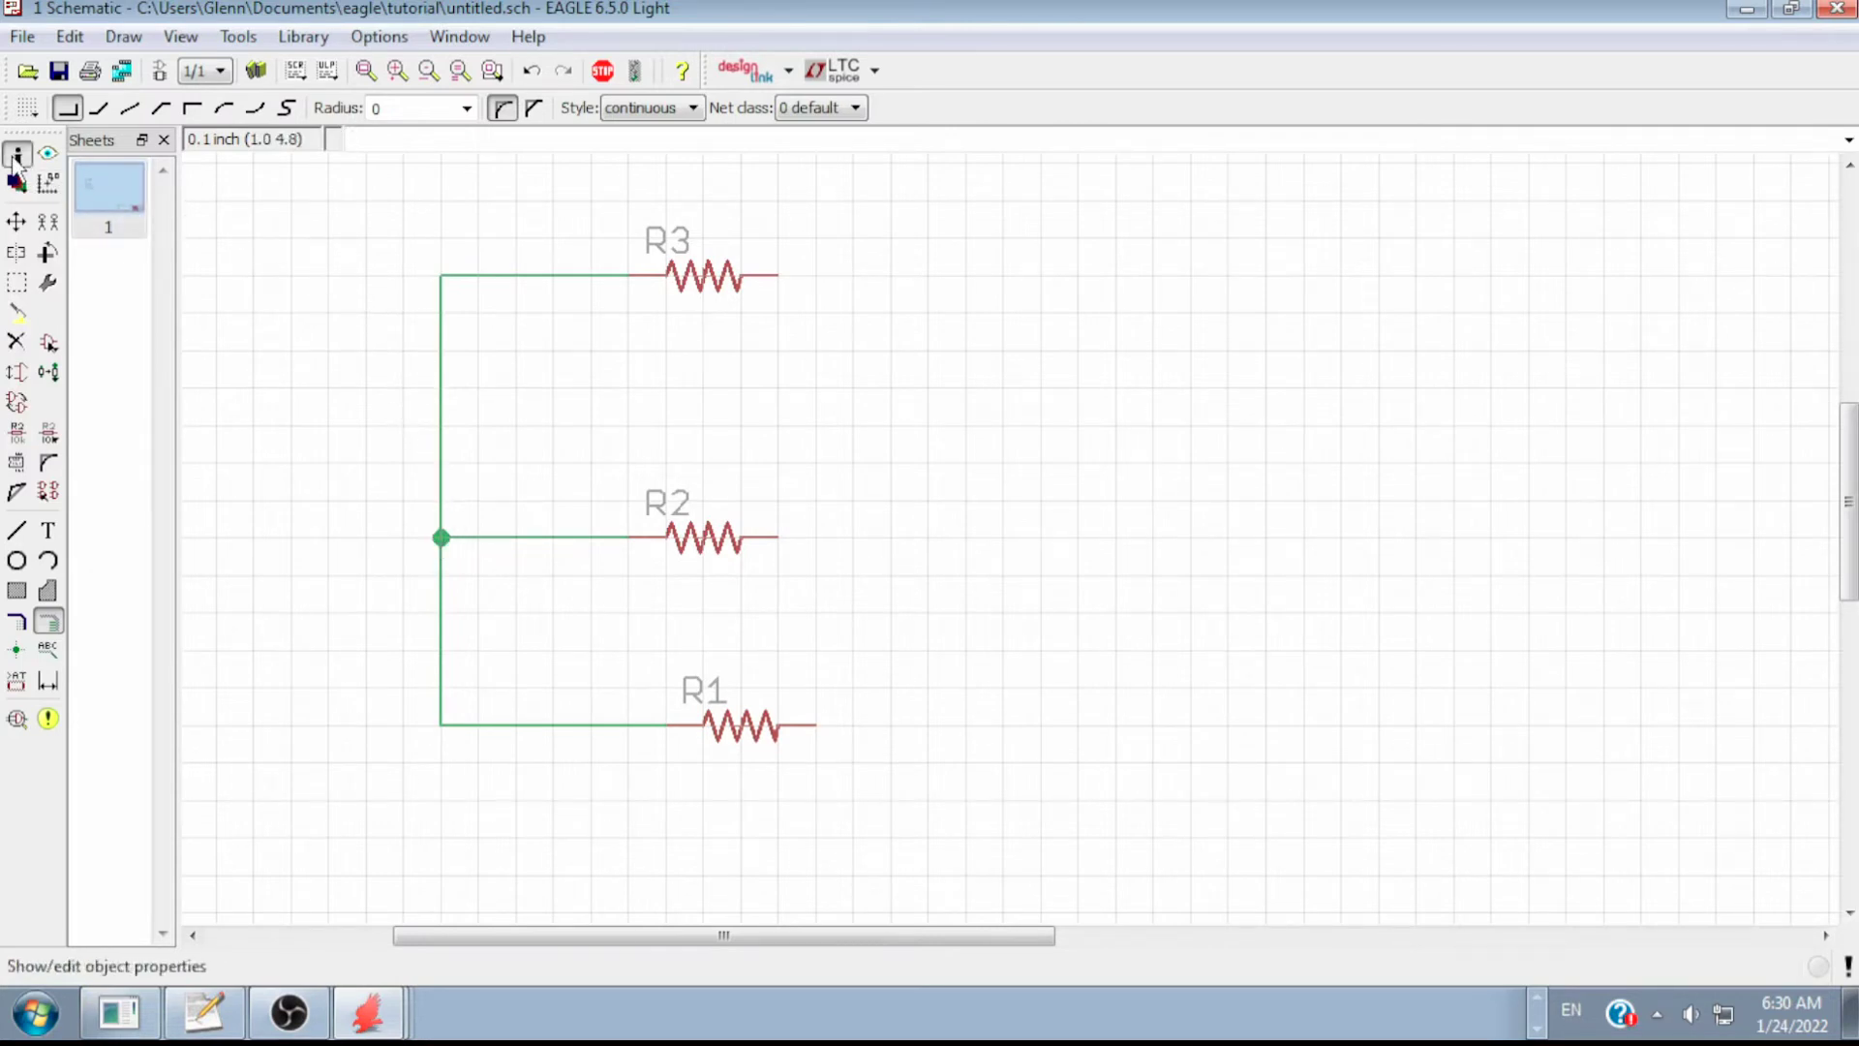
click(440, 466)
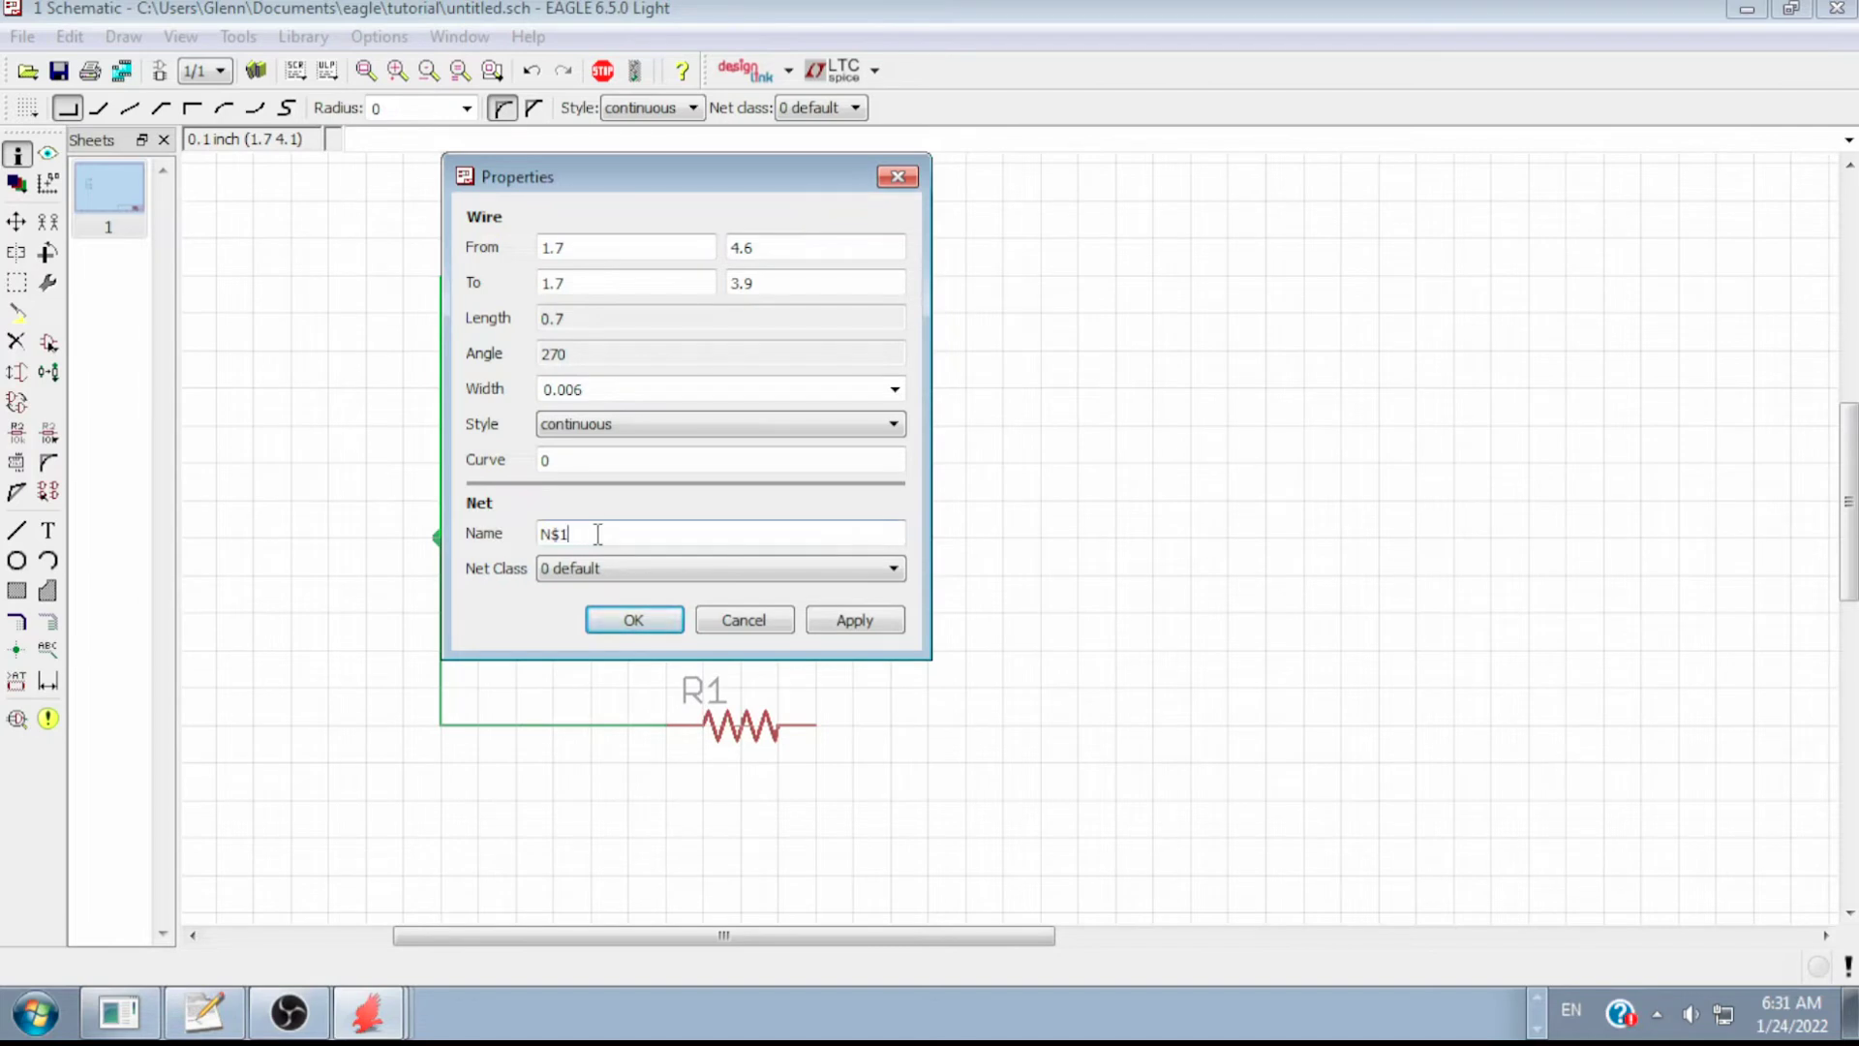
drag(597, 534, 492, 532)
text(NET1)
click(641, 616)
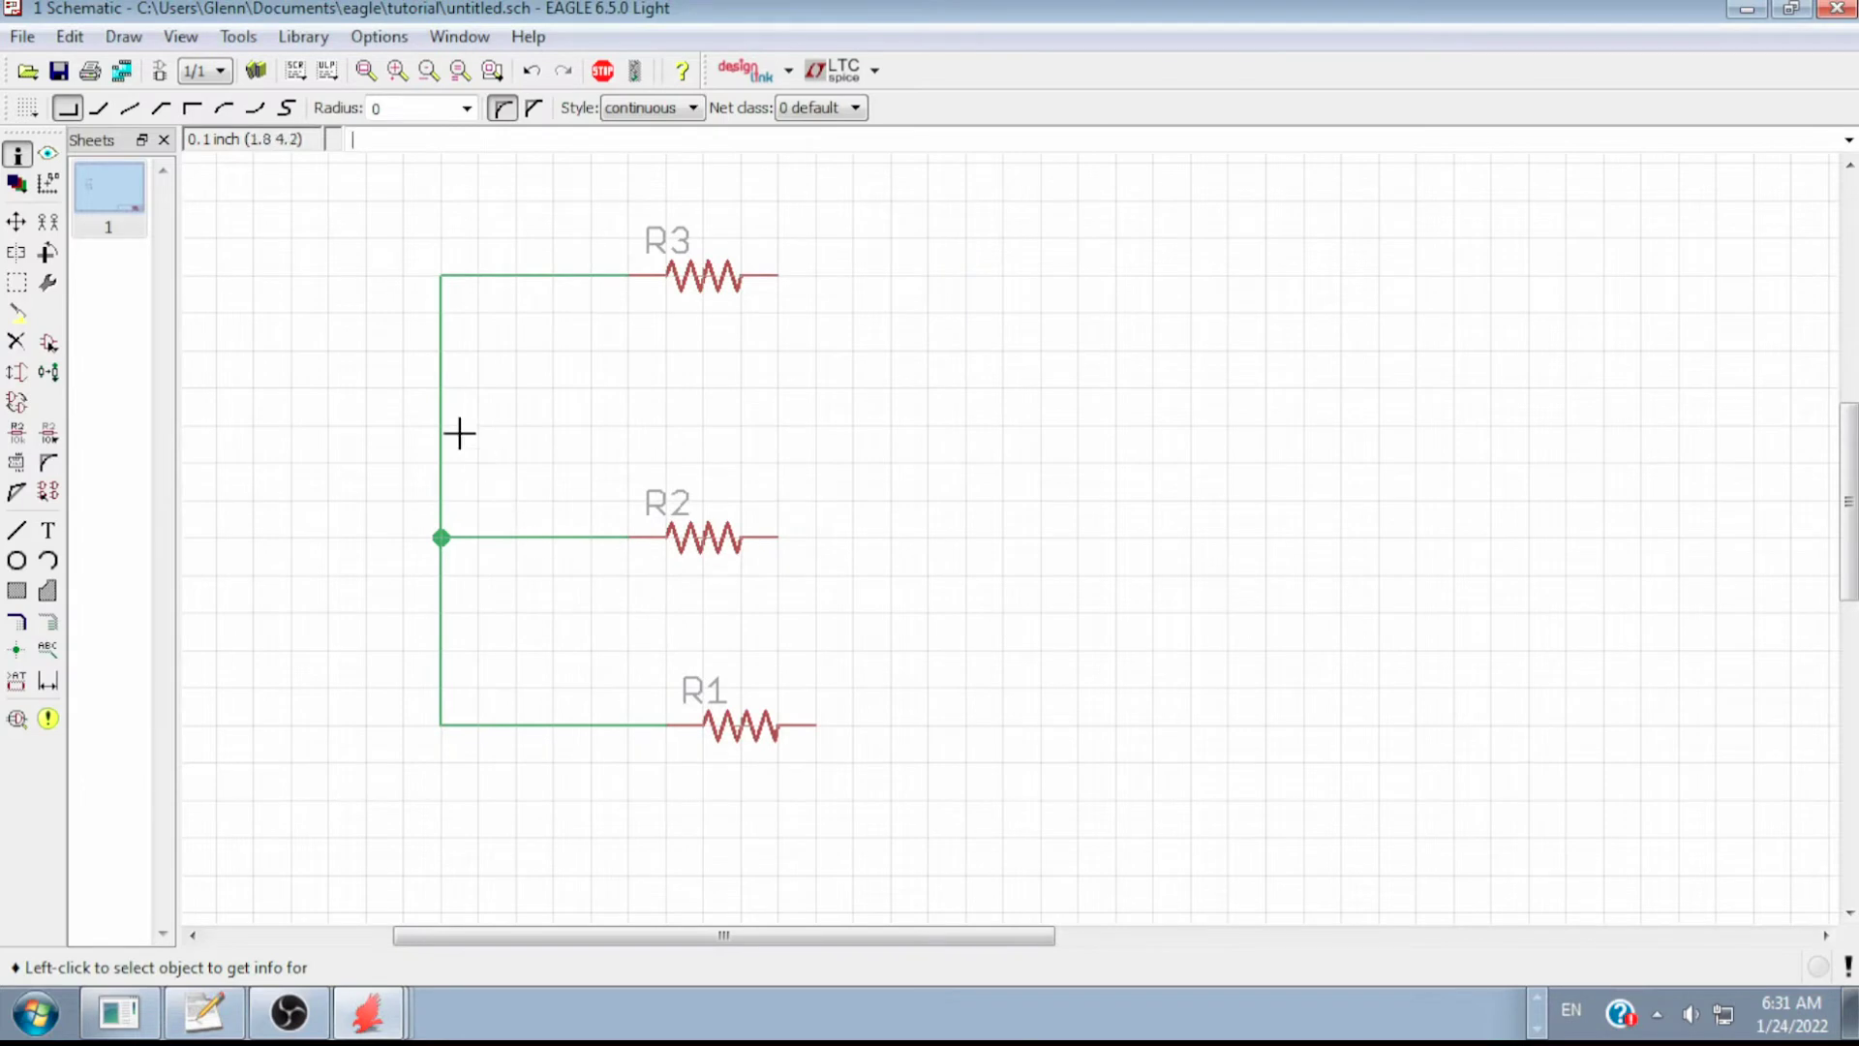
click(440, 376)
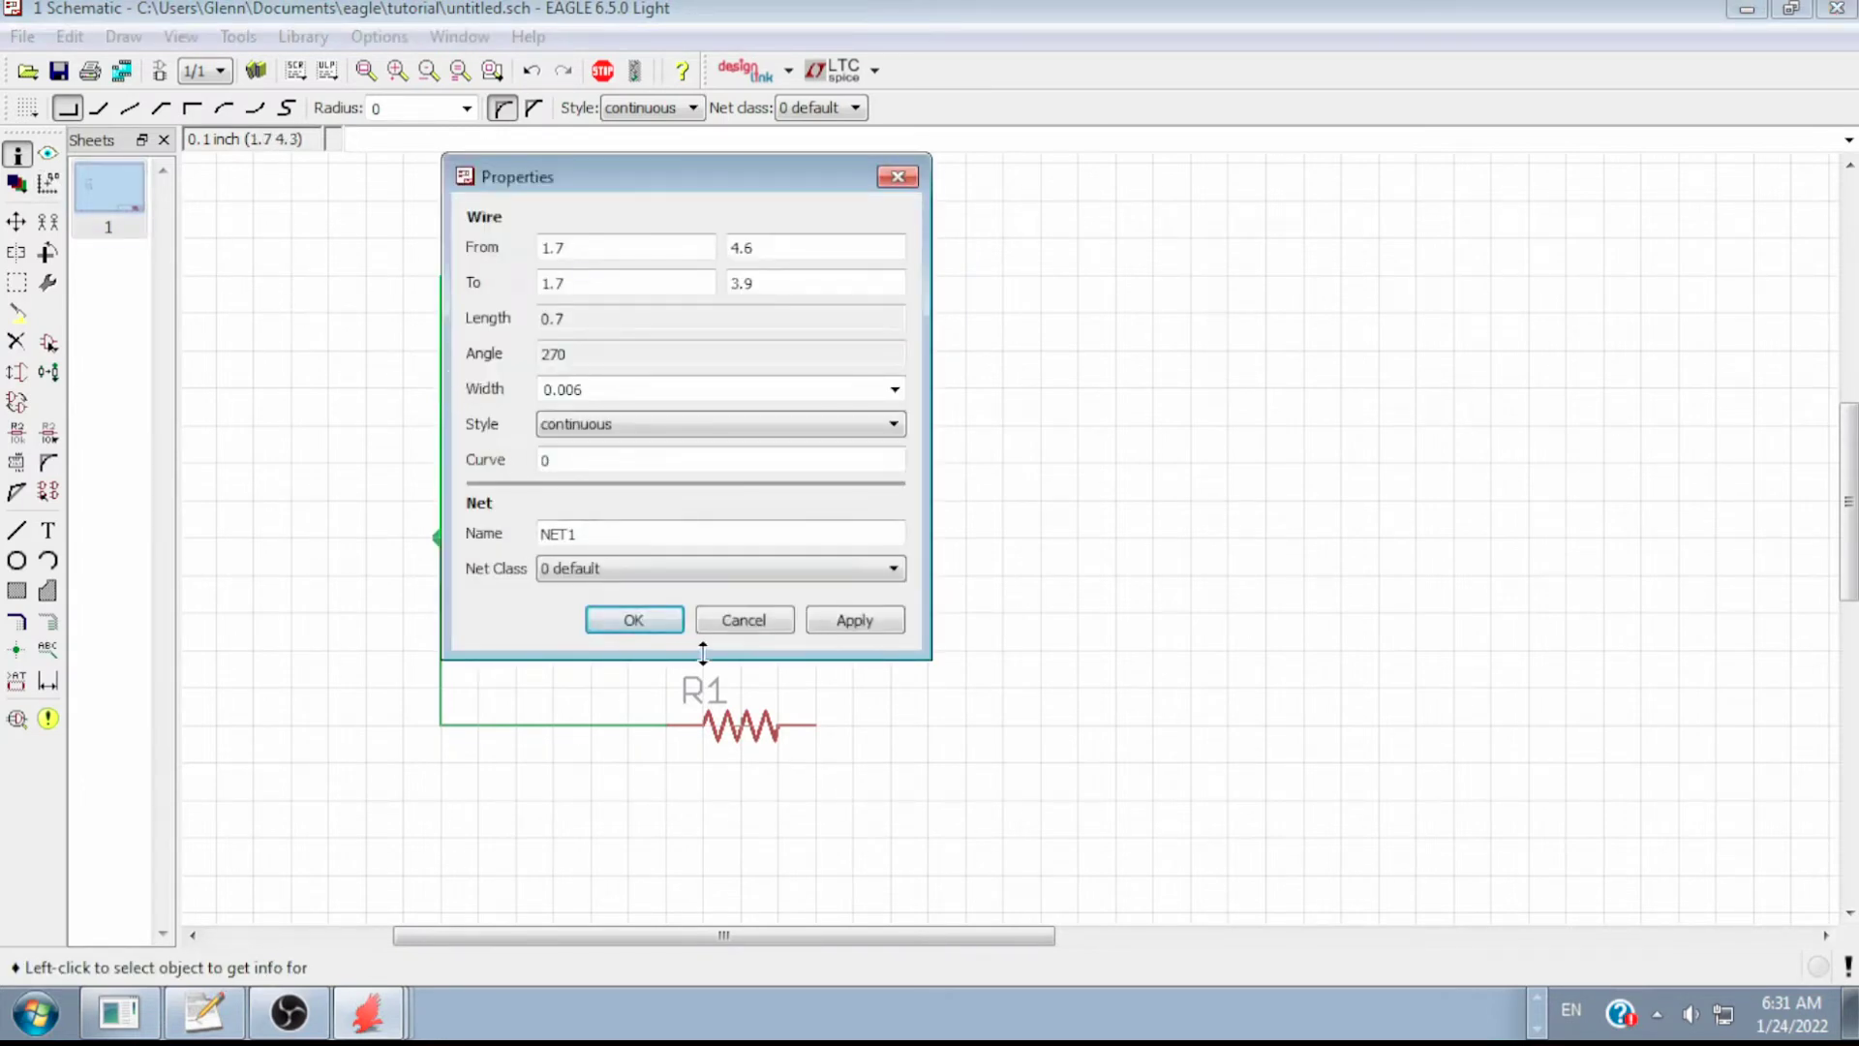
- Create the board from the schematic, maximize the board window, and check switching between board and schematic
click(752, 630)
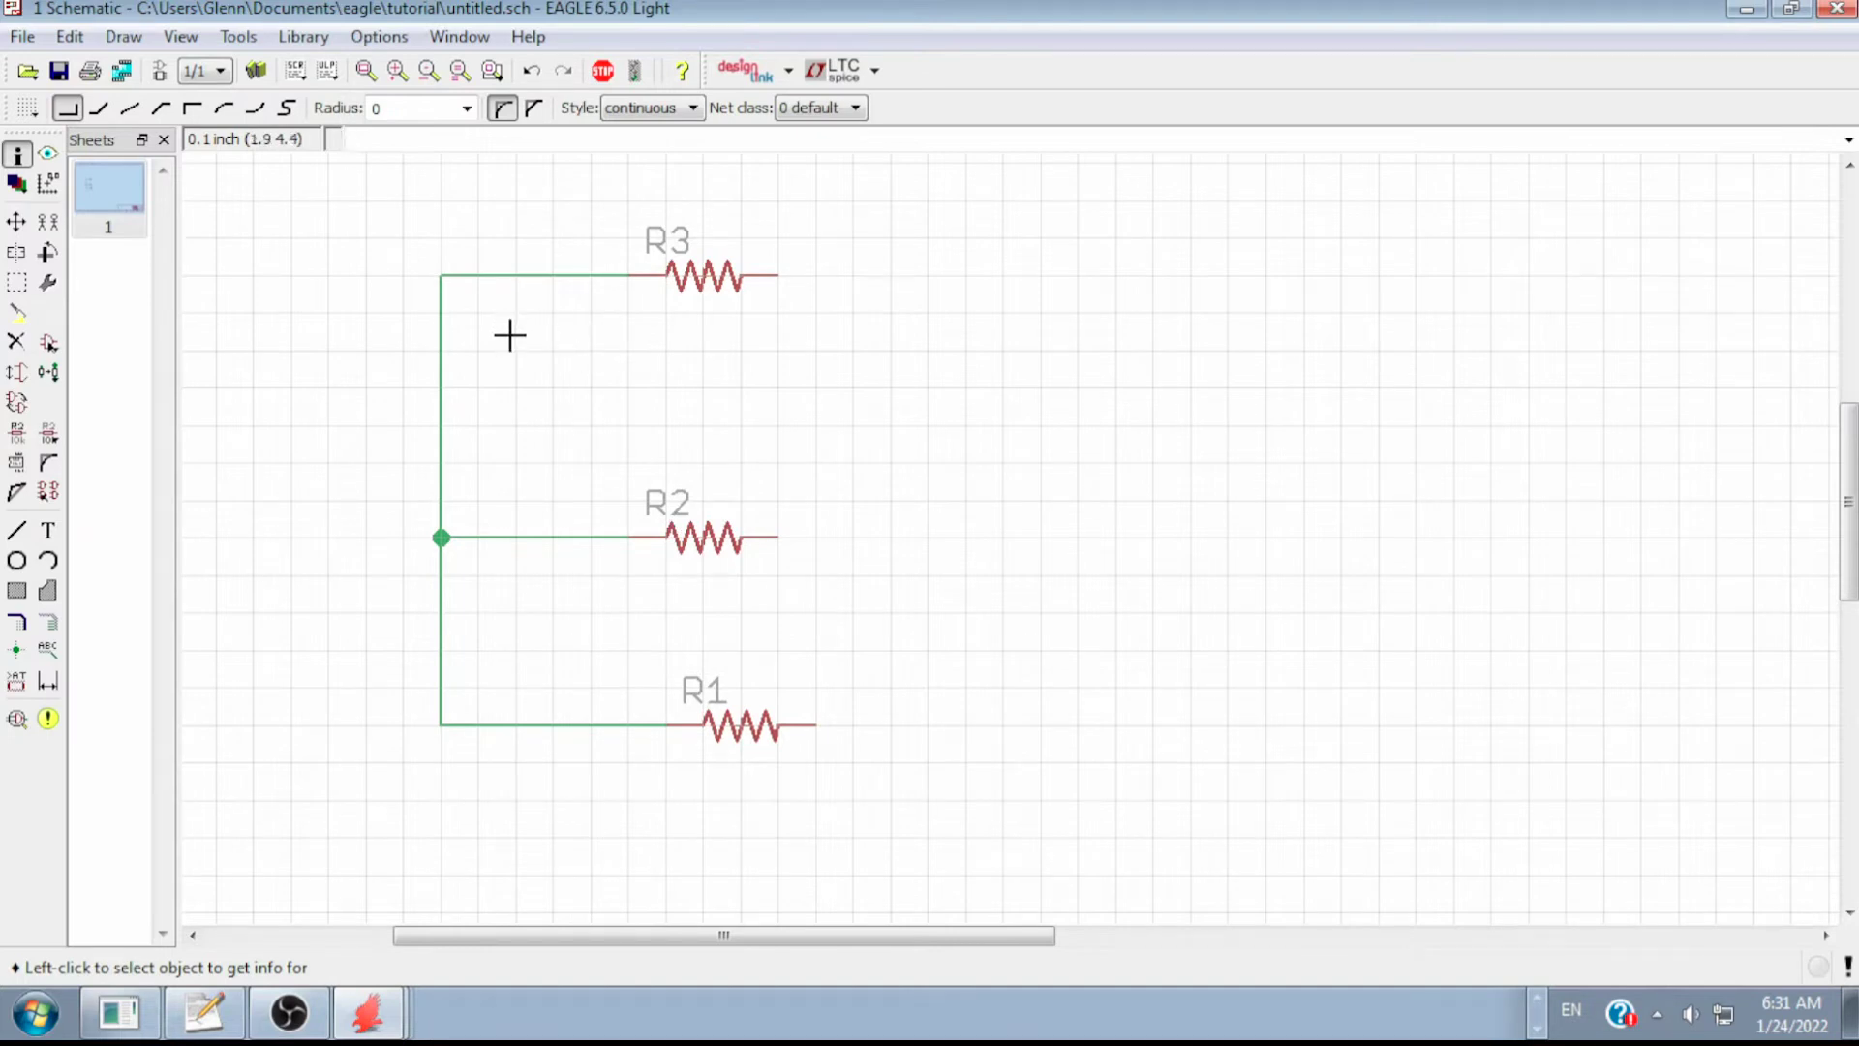
click(159, 73)
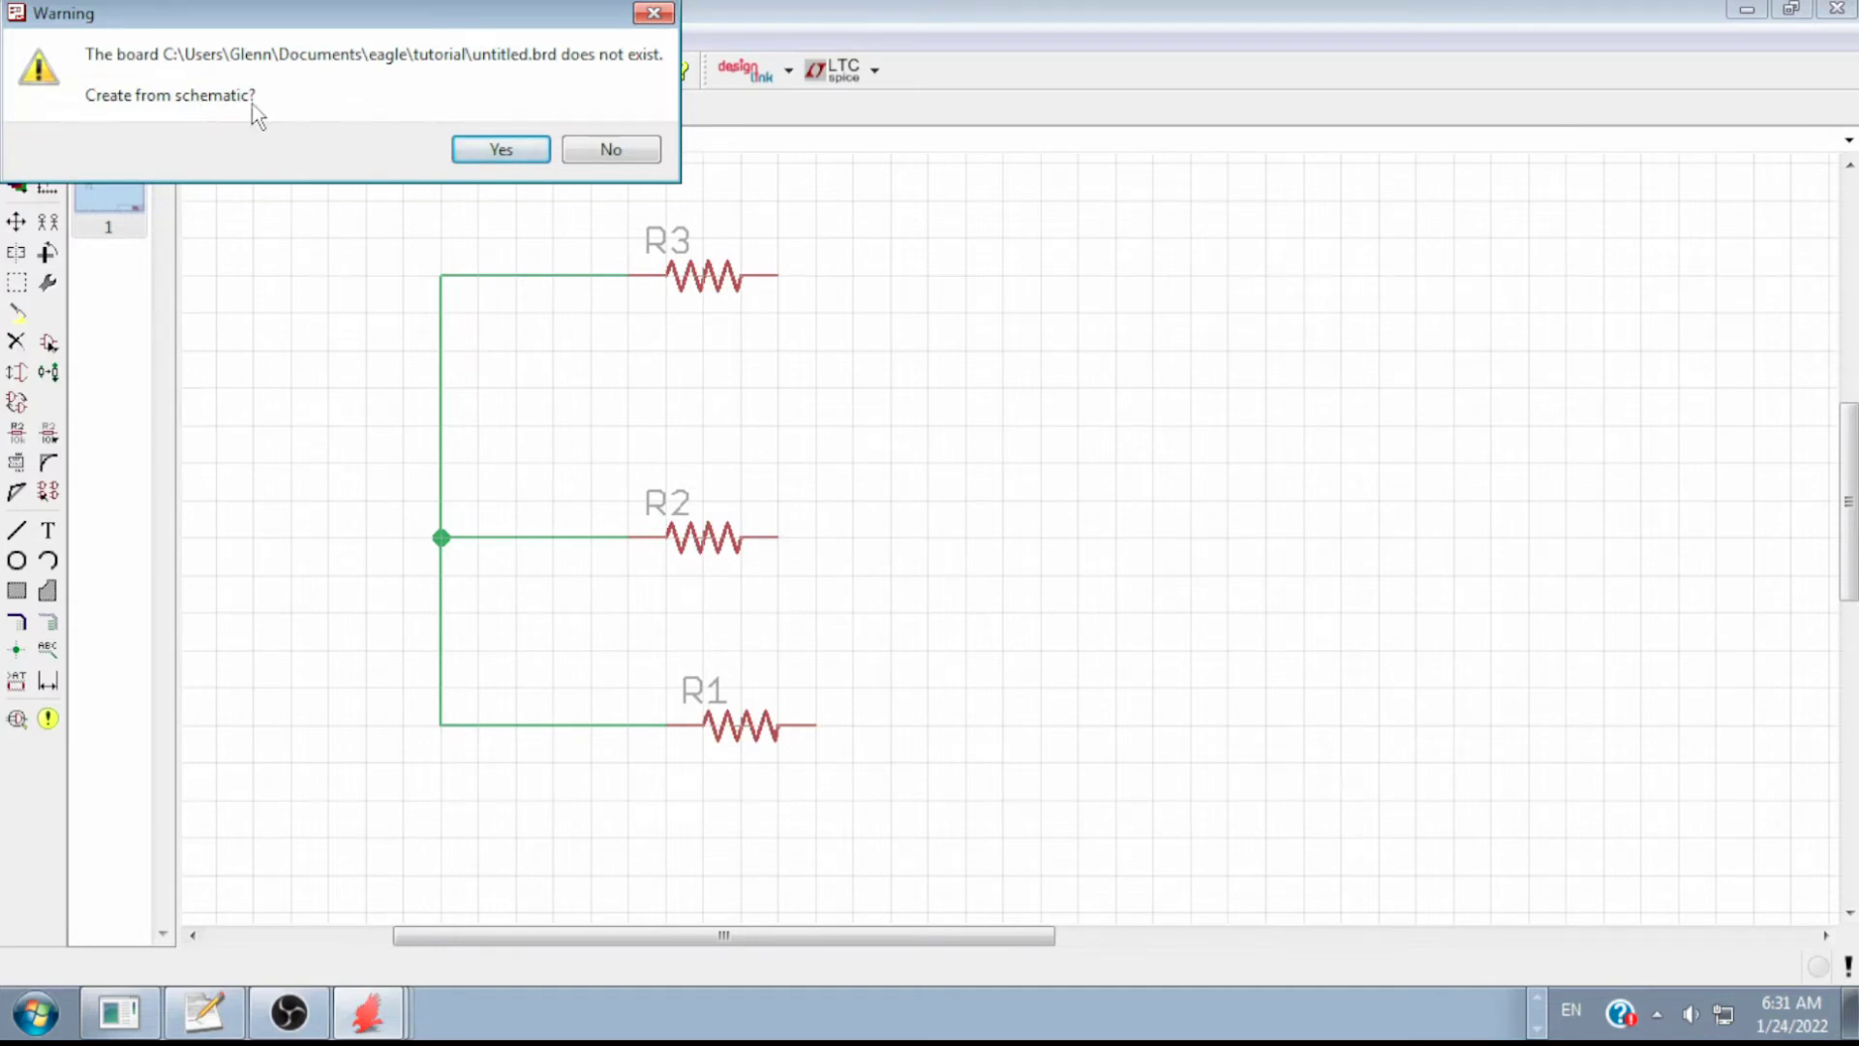
click(490, 149)
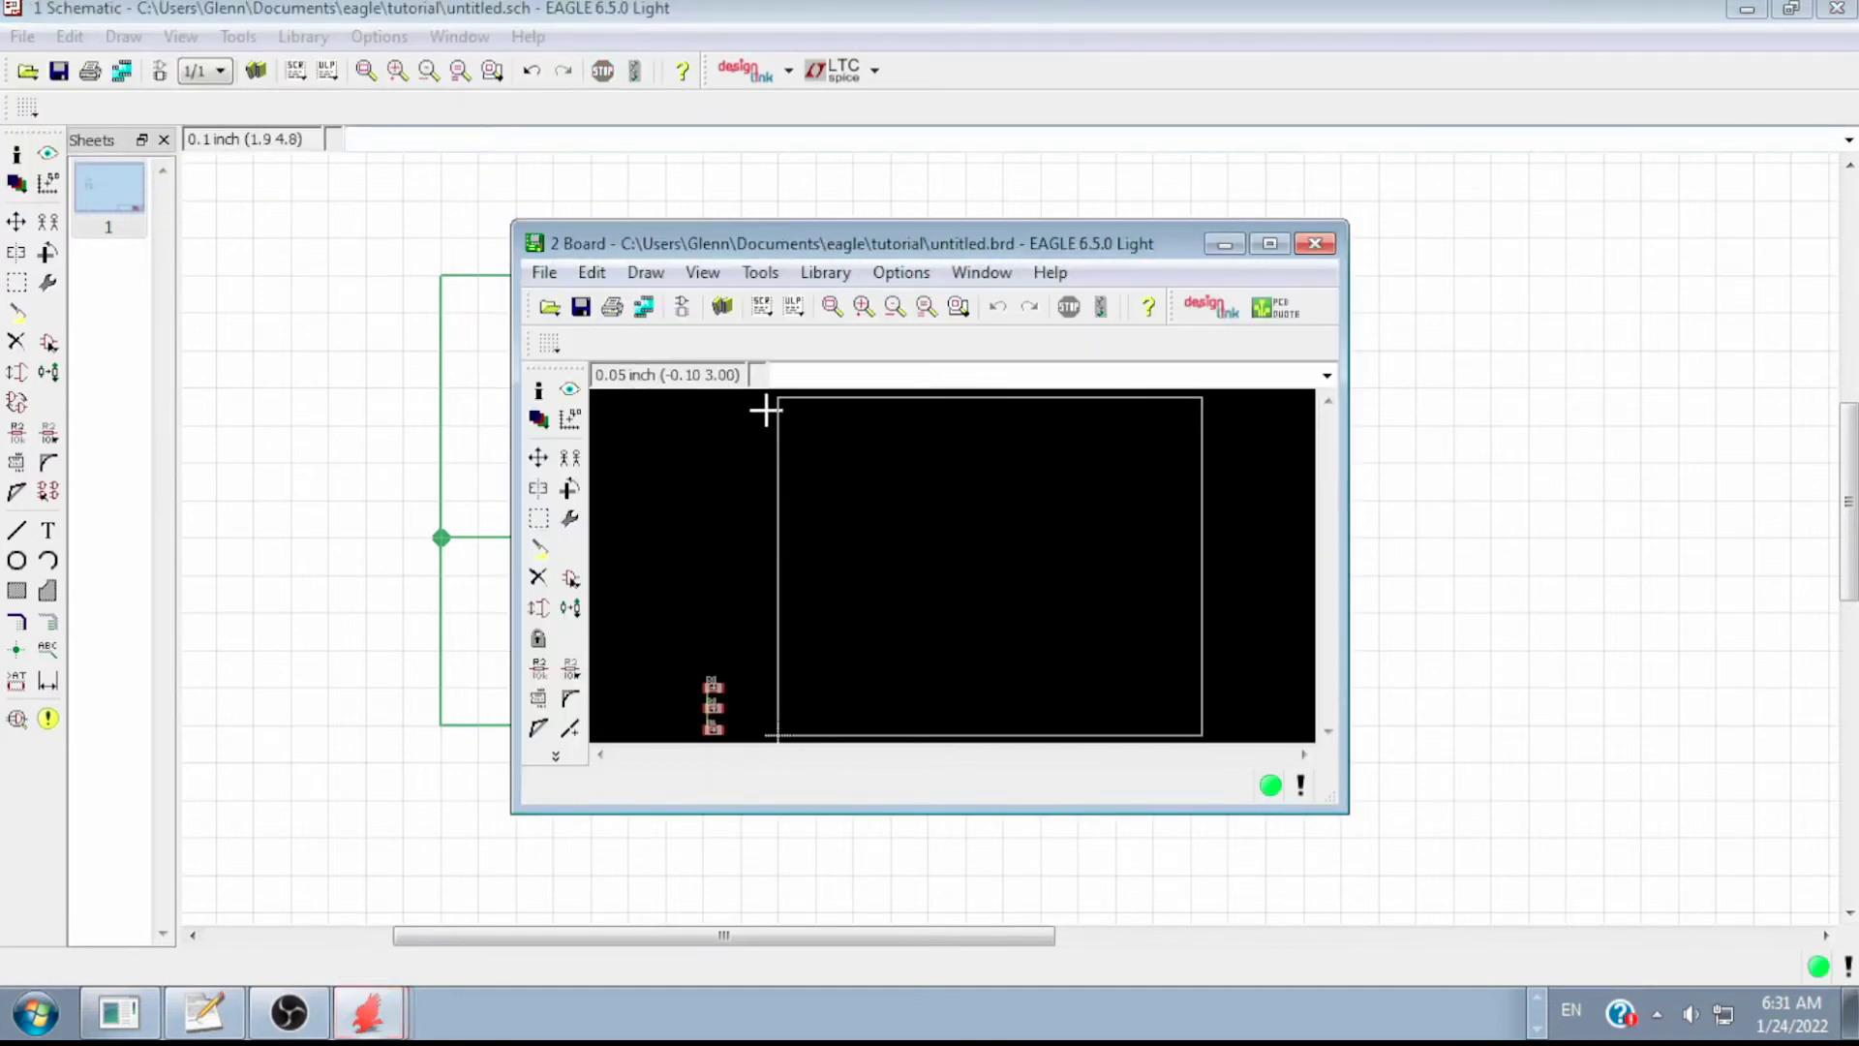
click(1270, 244)
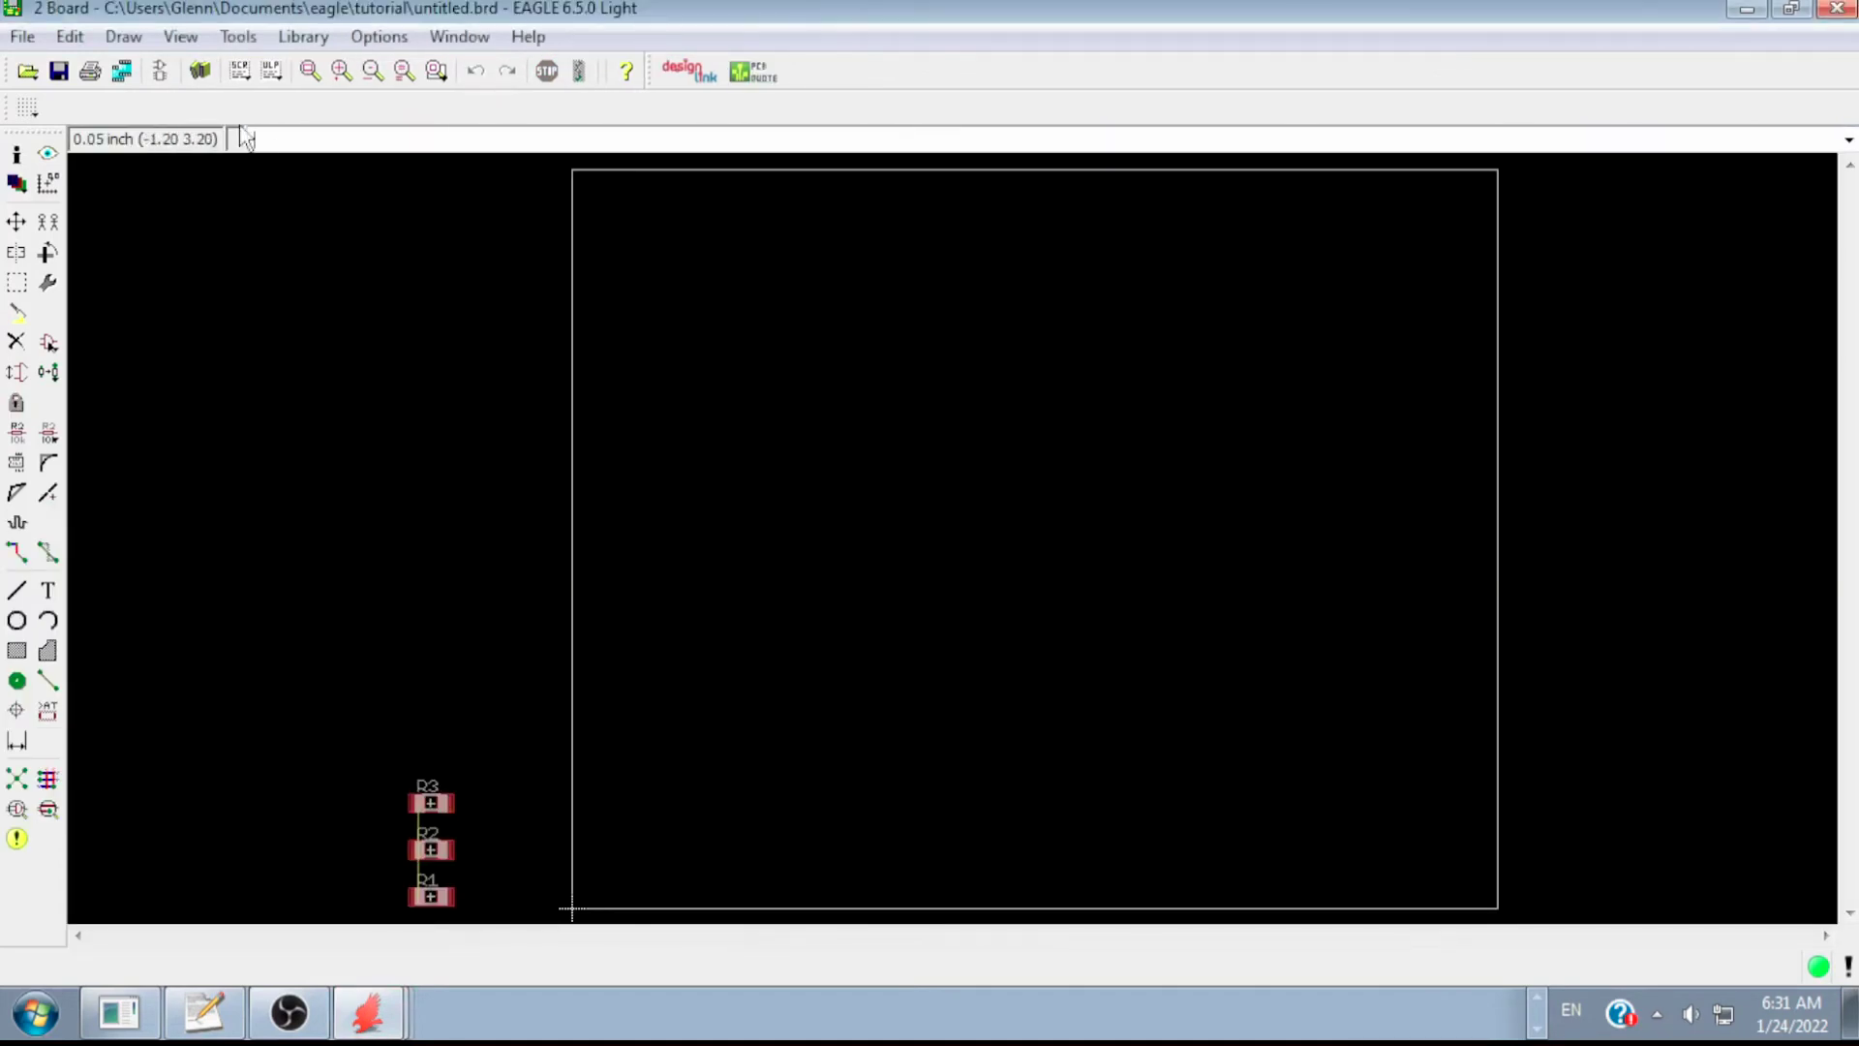
click(161, 72)
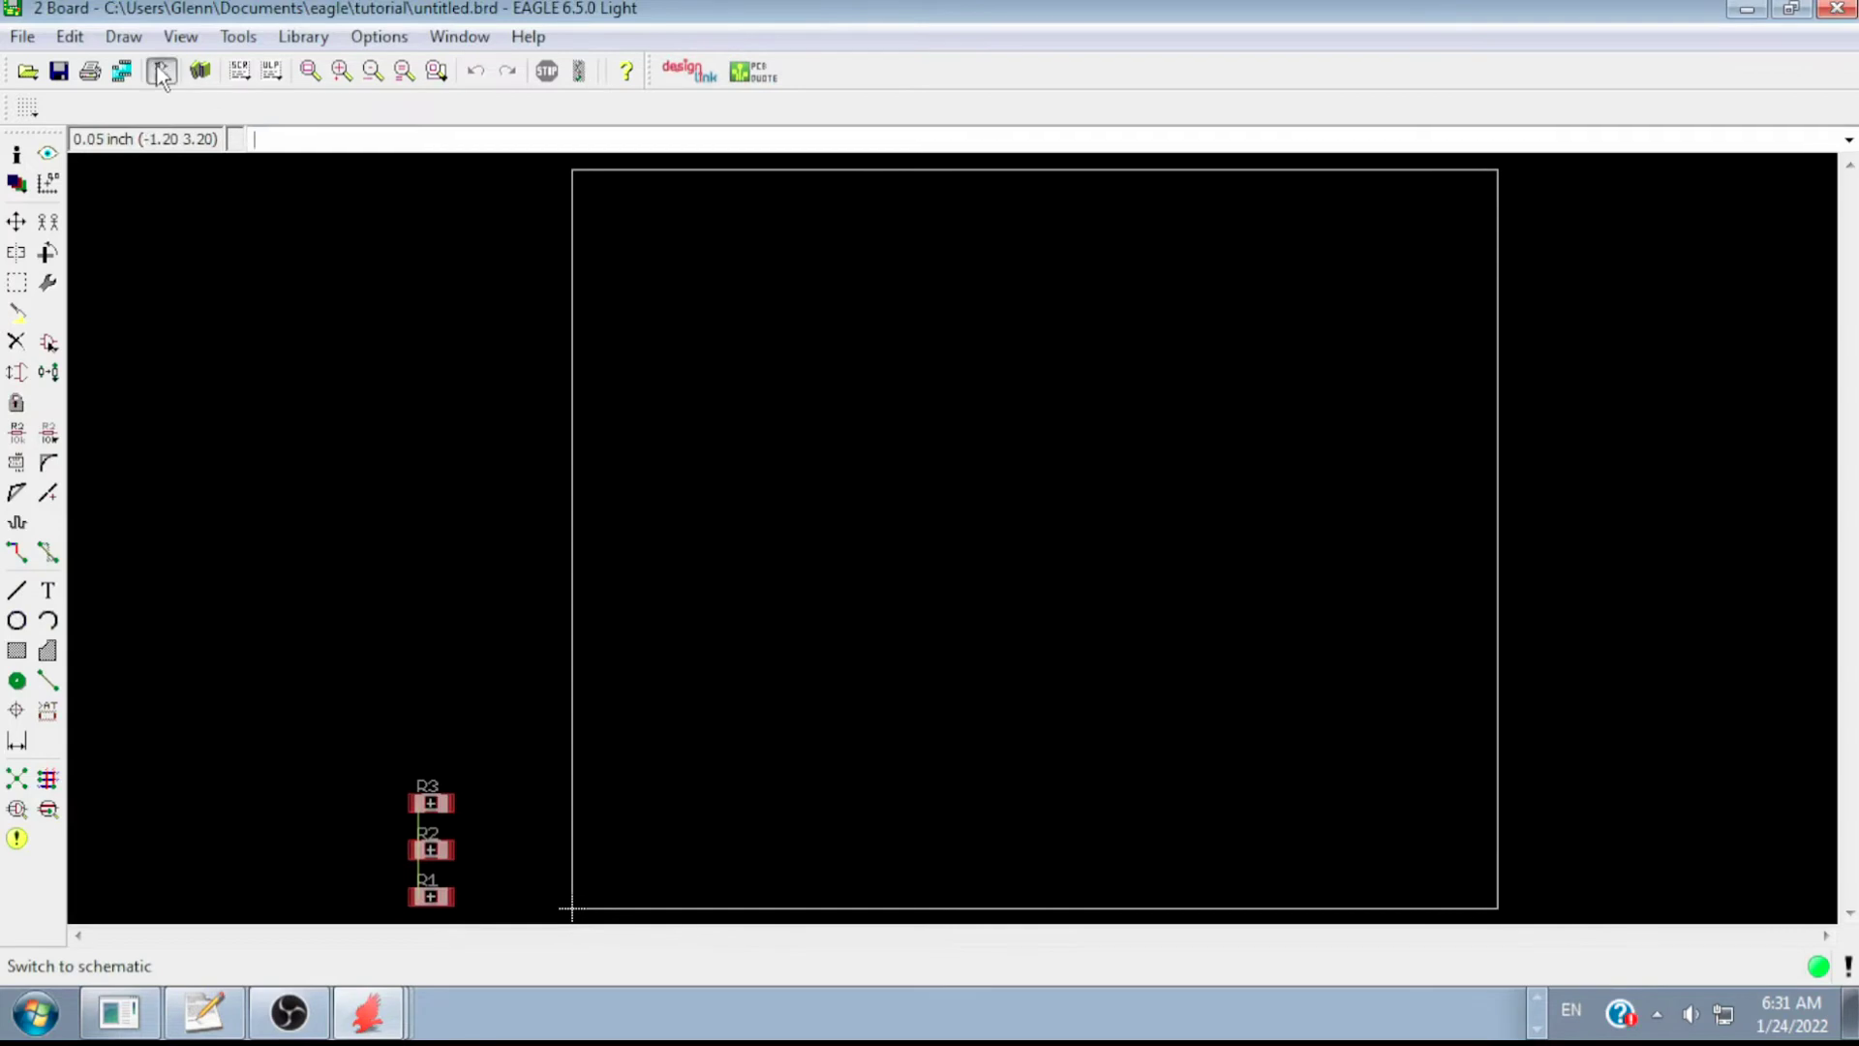
click(161, 71)
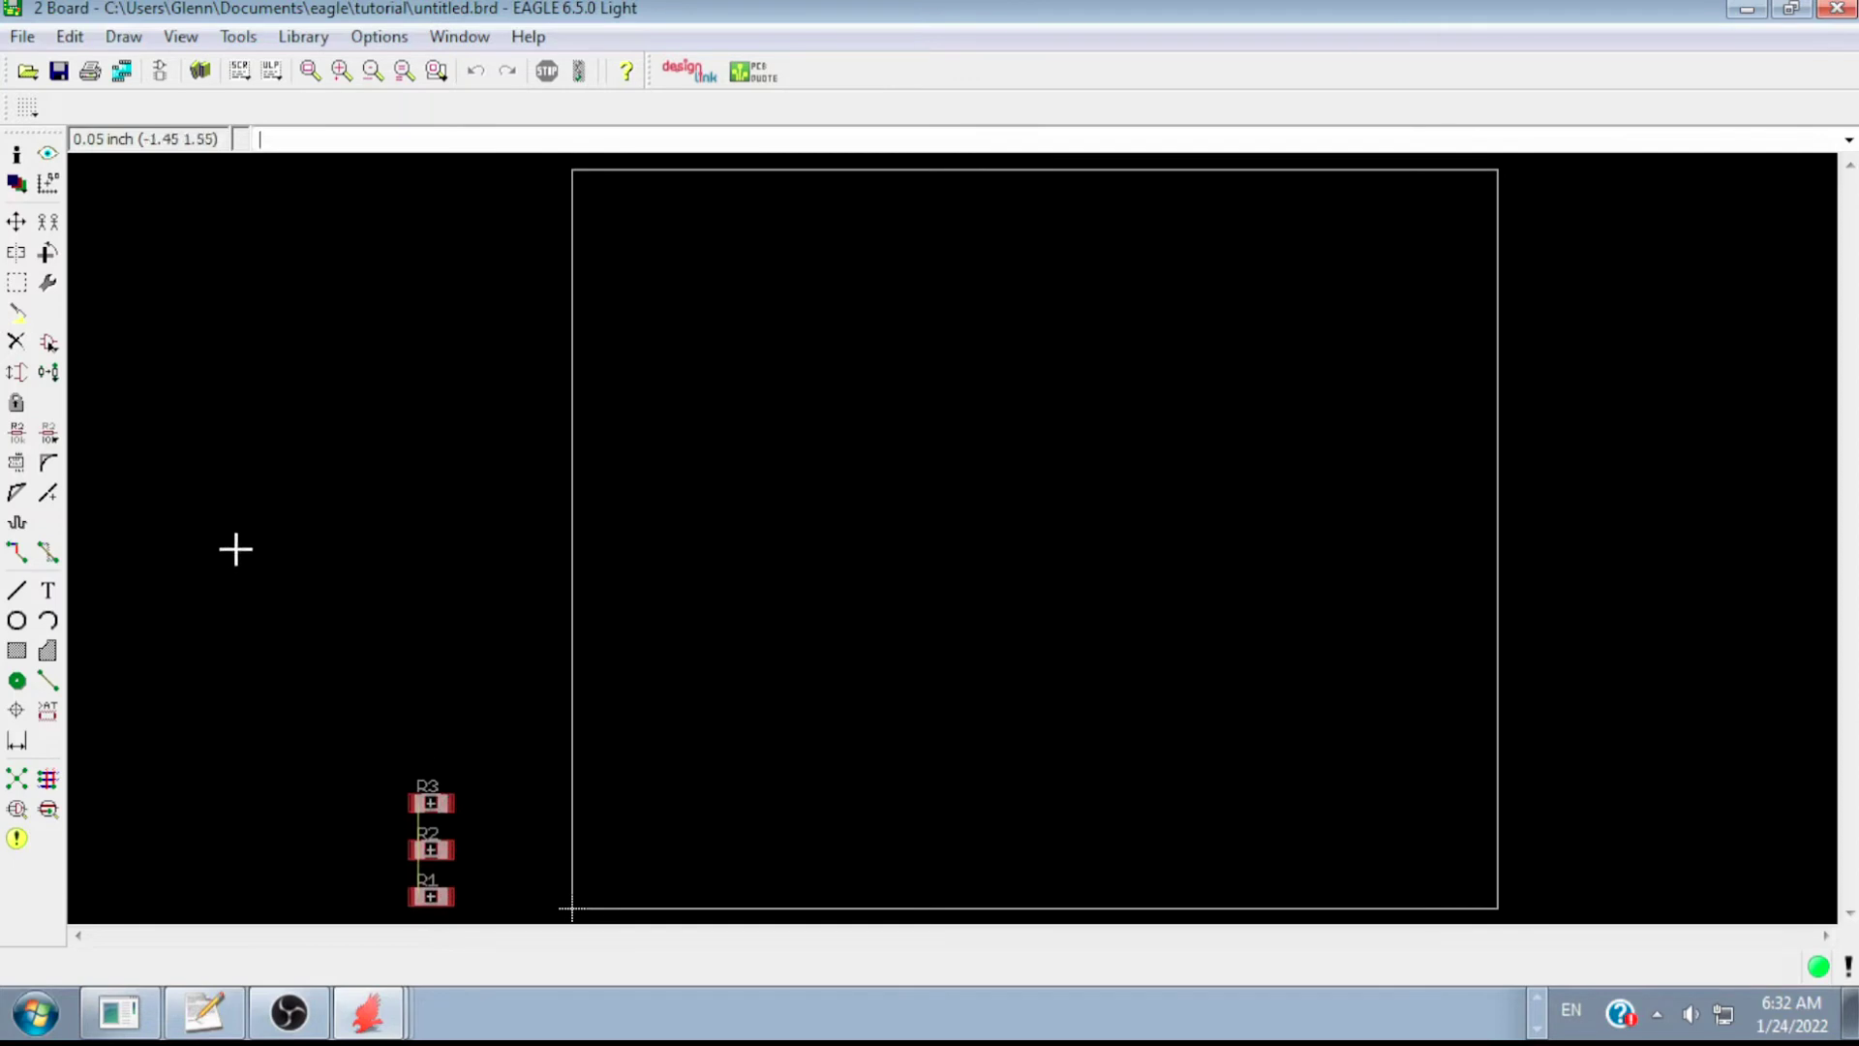
- Move R3, R2 and R1 inside the board outline to about (0.80, 1.20), (0.80, 0.75) and (0.80, 0.40) inch
click(15, 223)
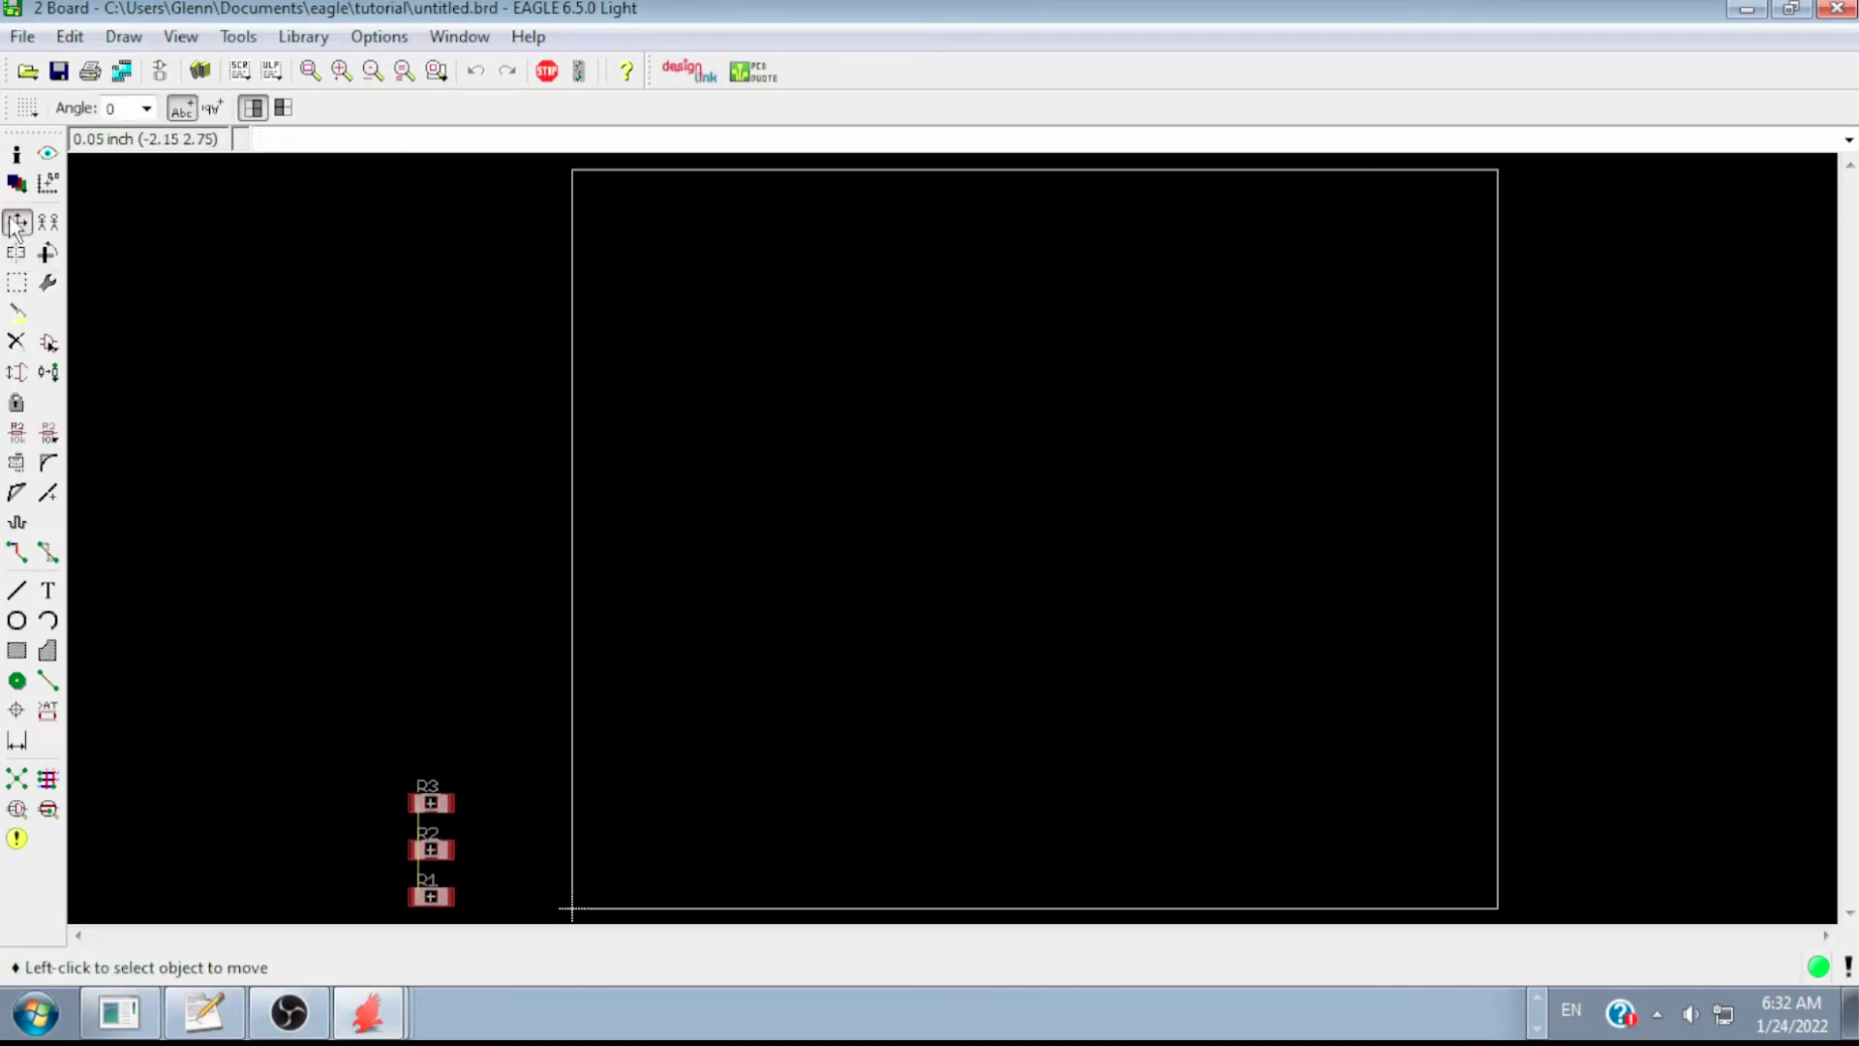
click(428, 803)
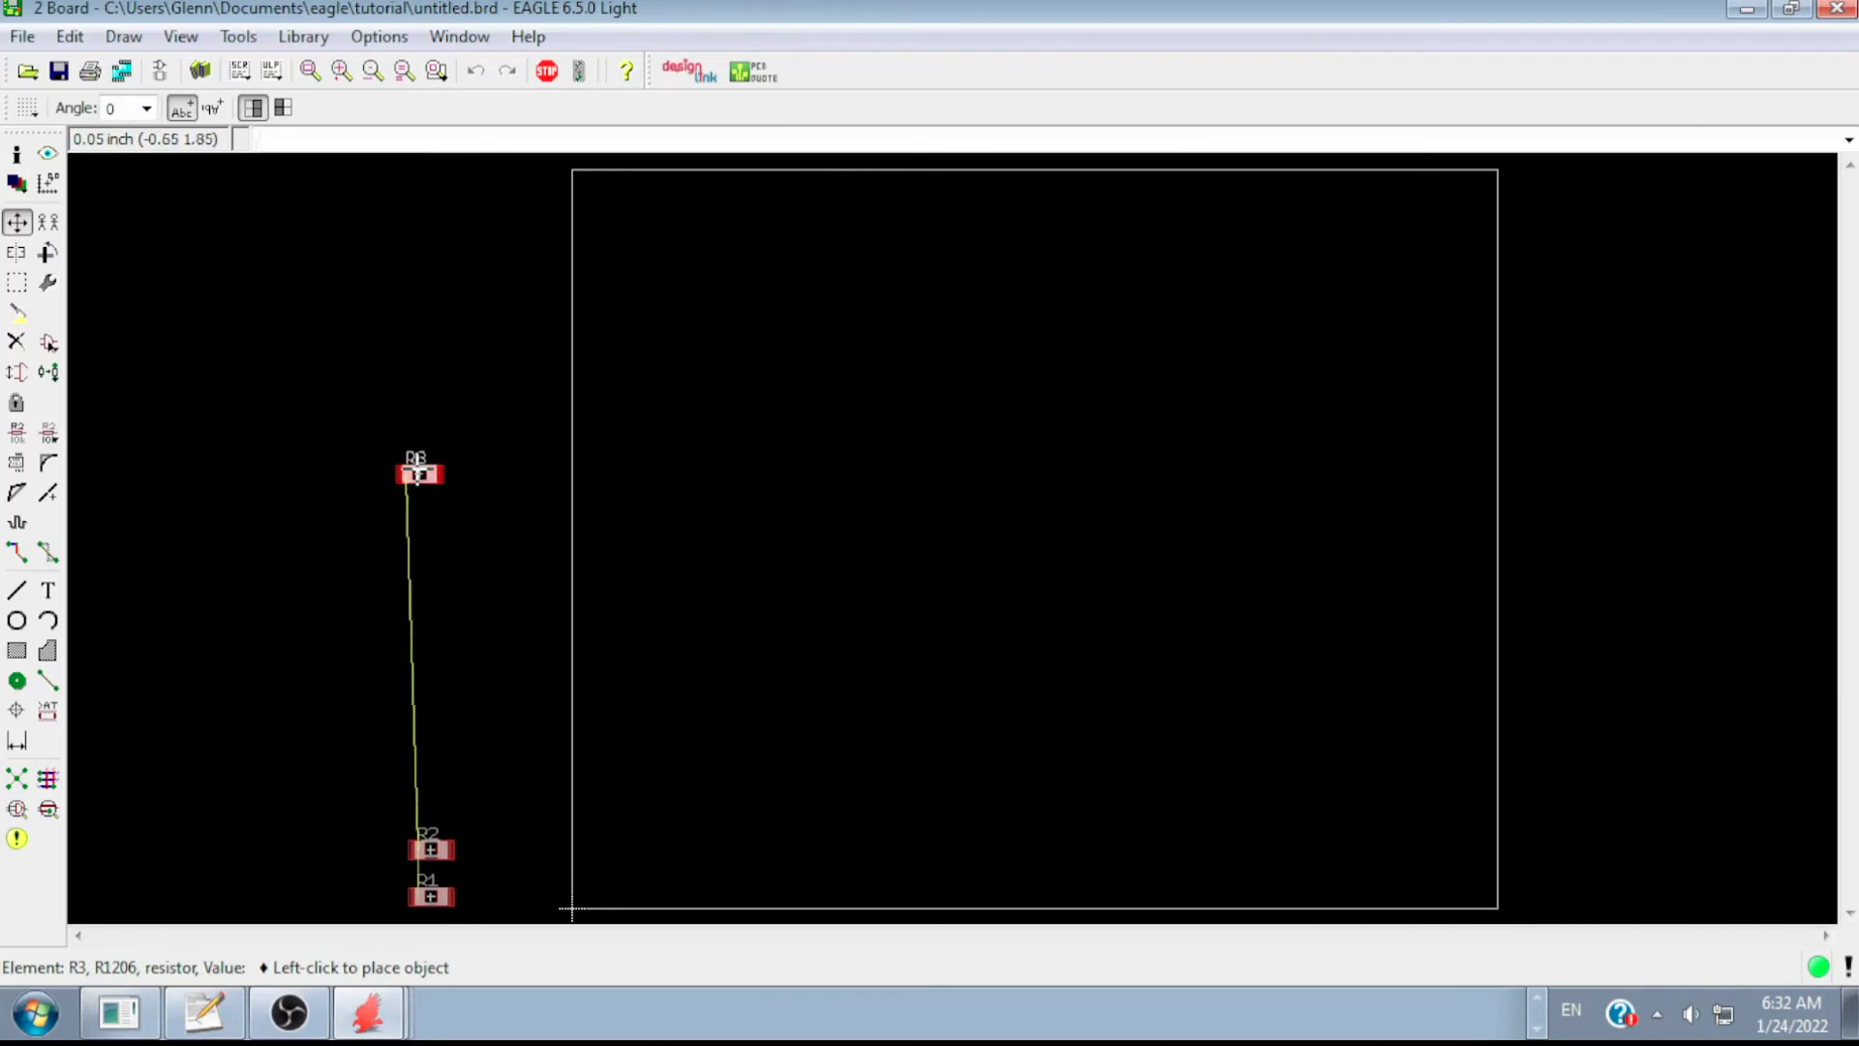
click(339, 475)
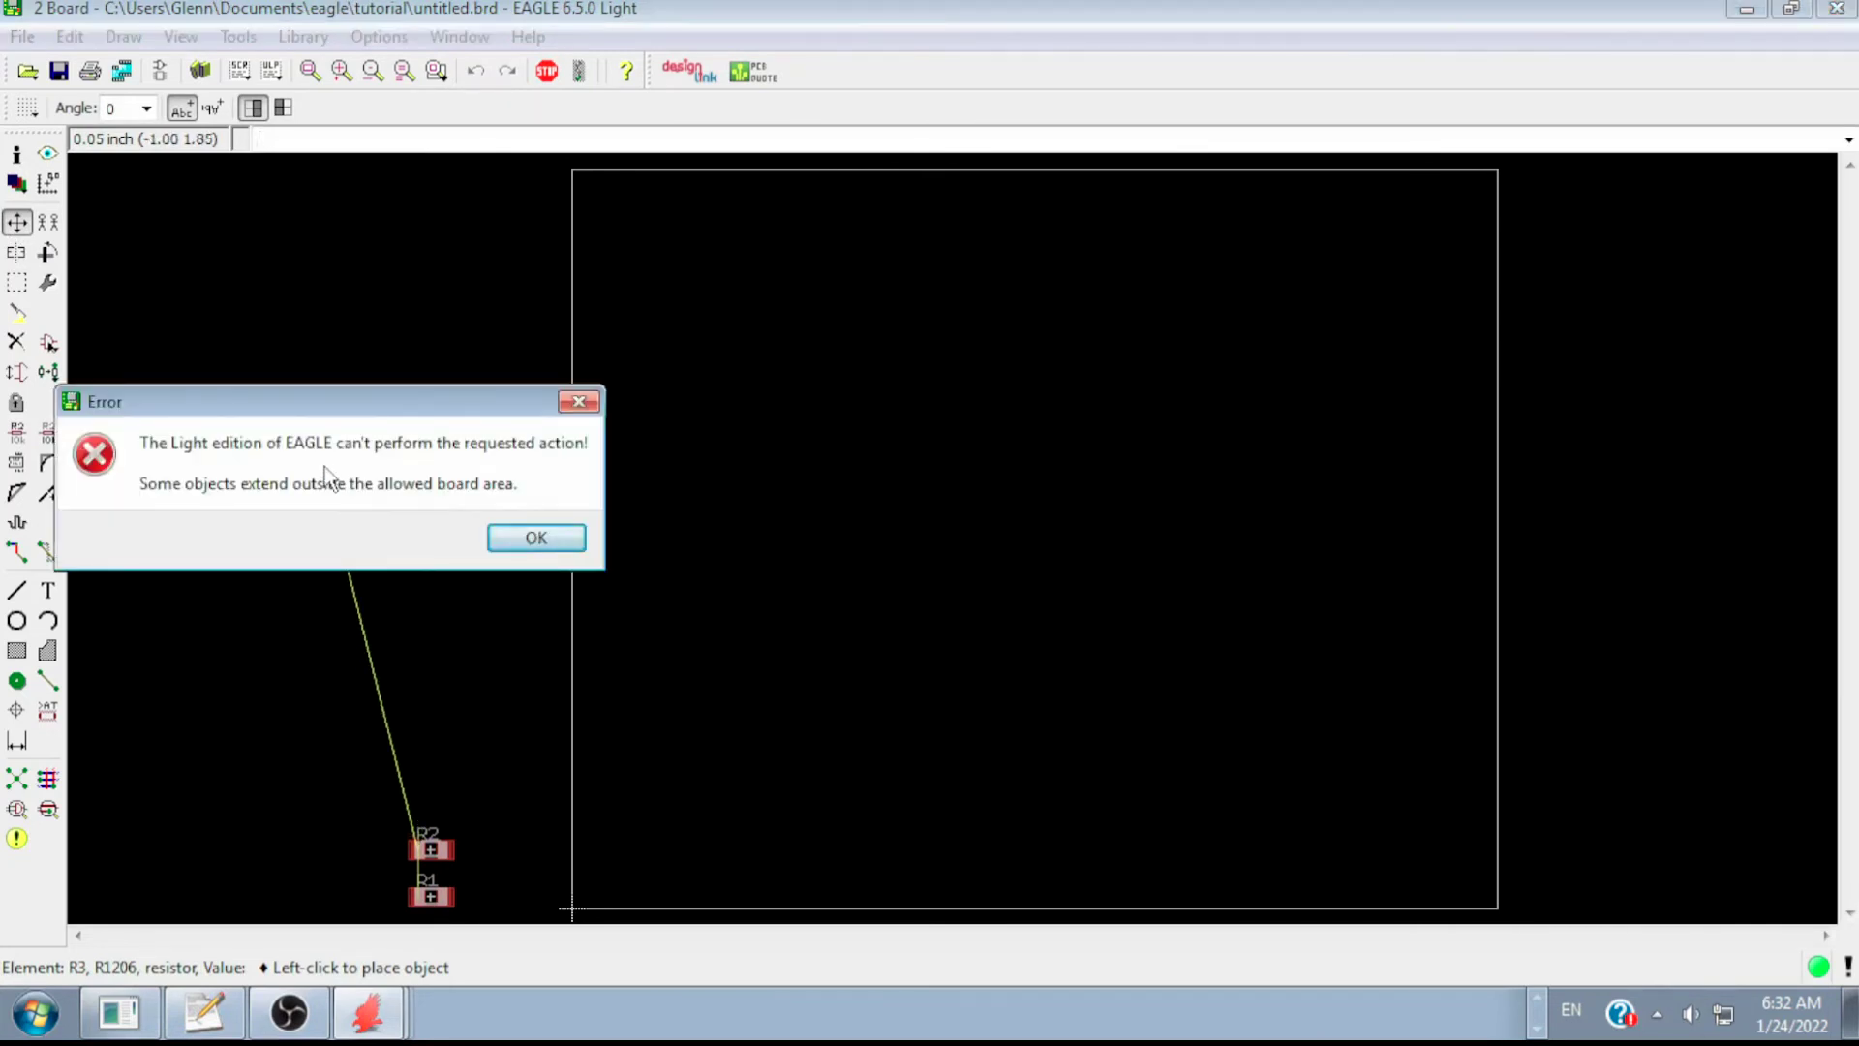
click(535, 540)
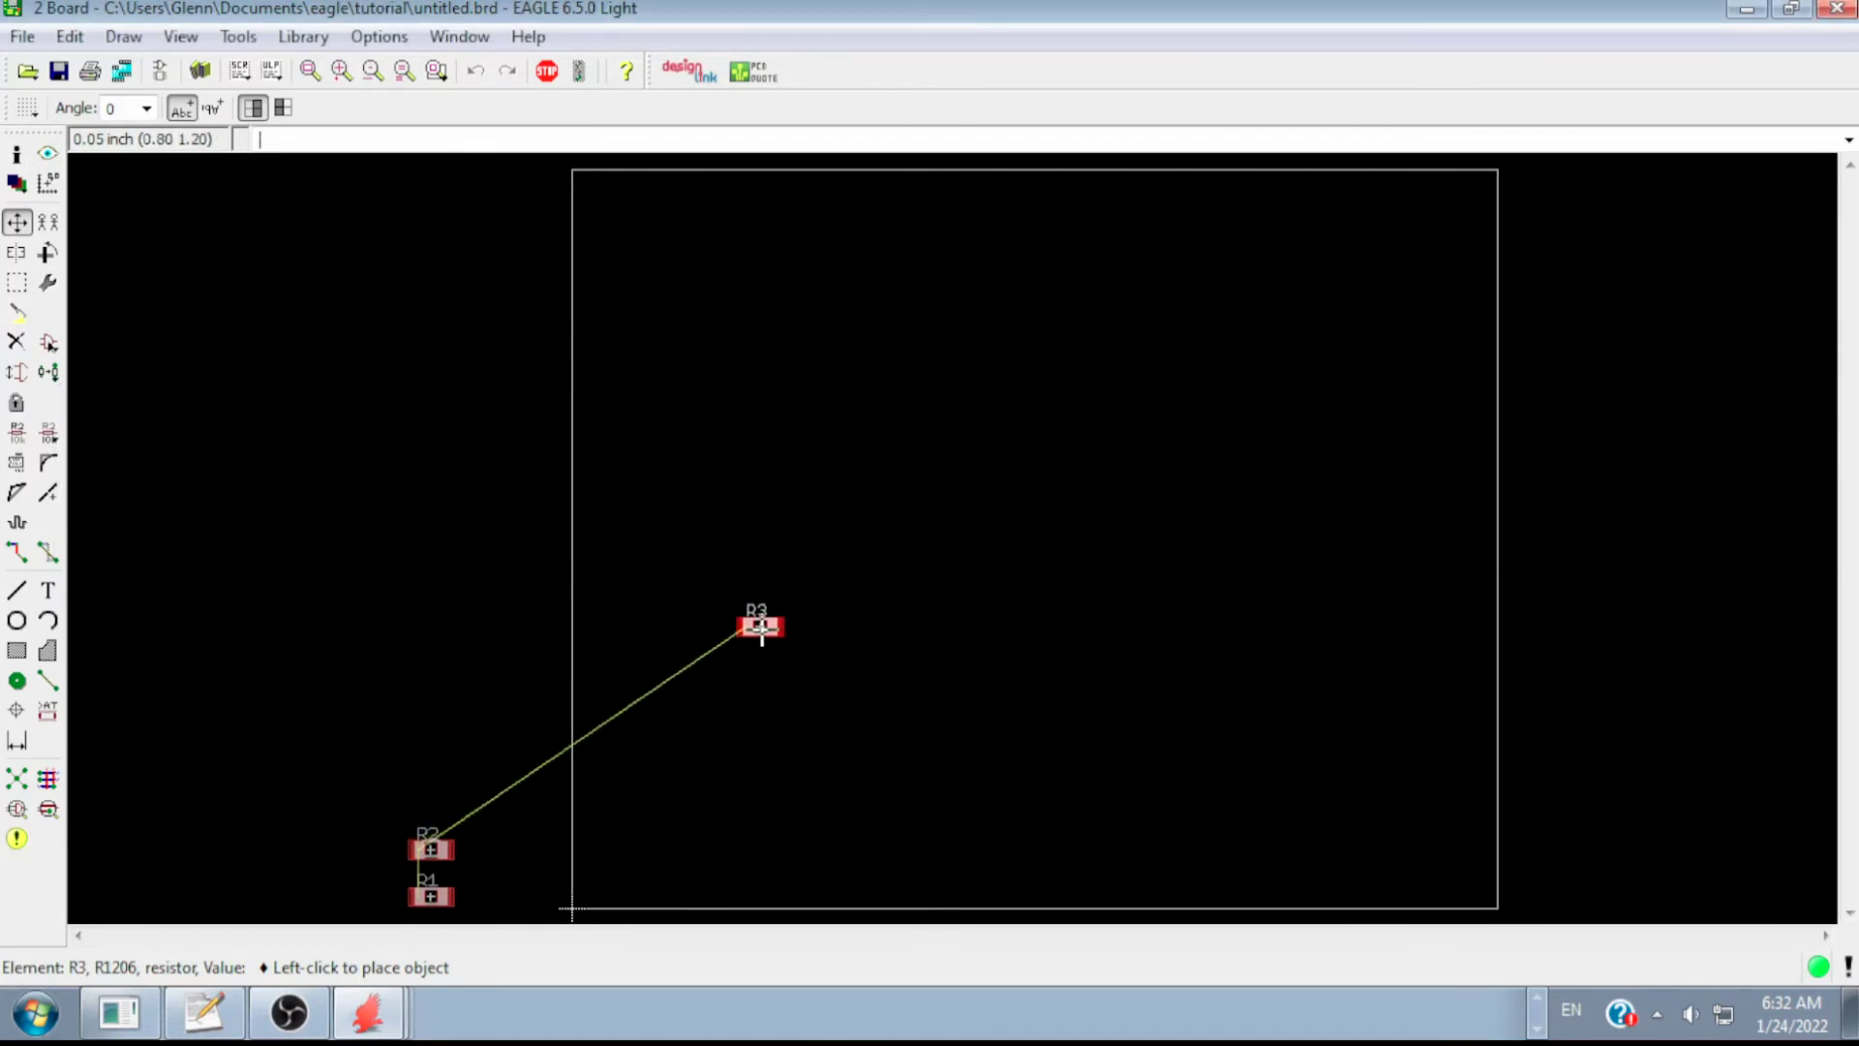
click(761, 628)
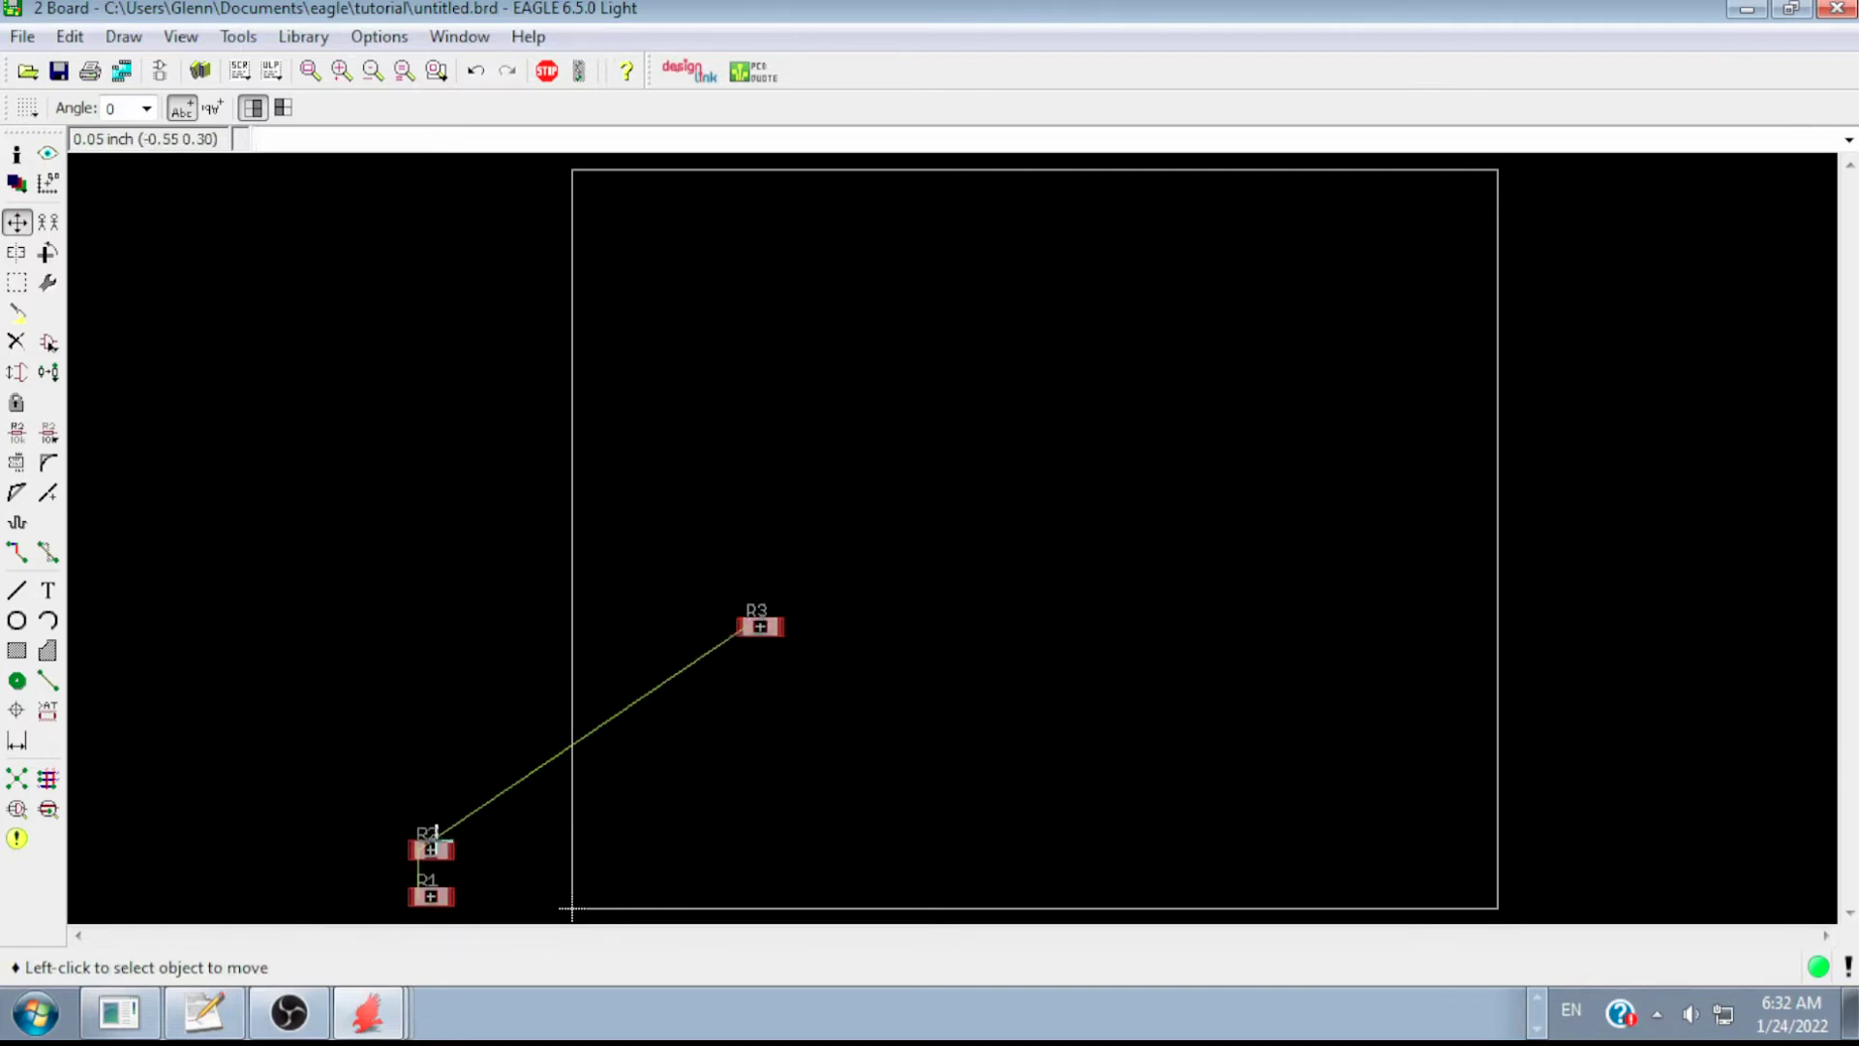
click(433, 851)
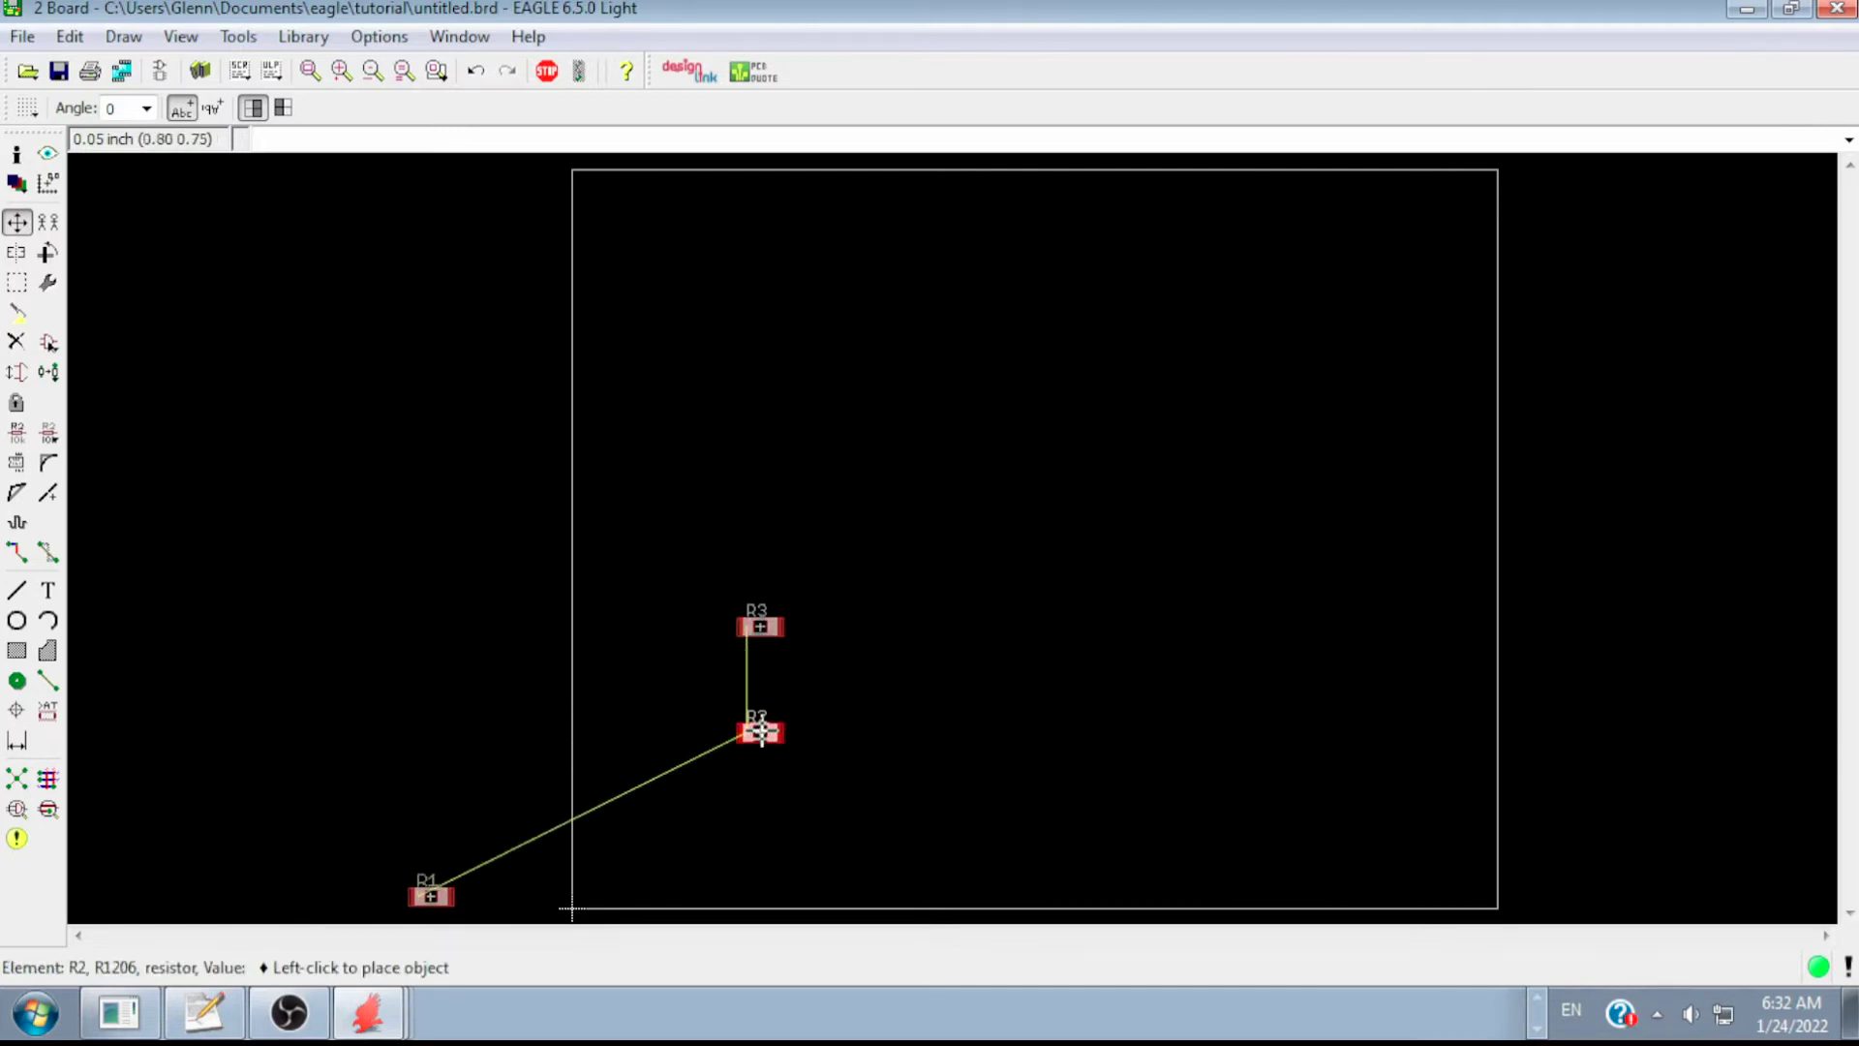
click(761, 733)
click(432, 896)
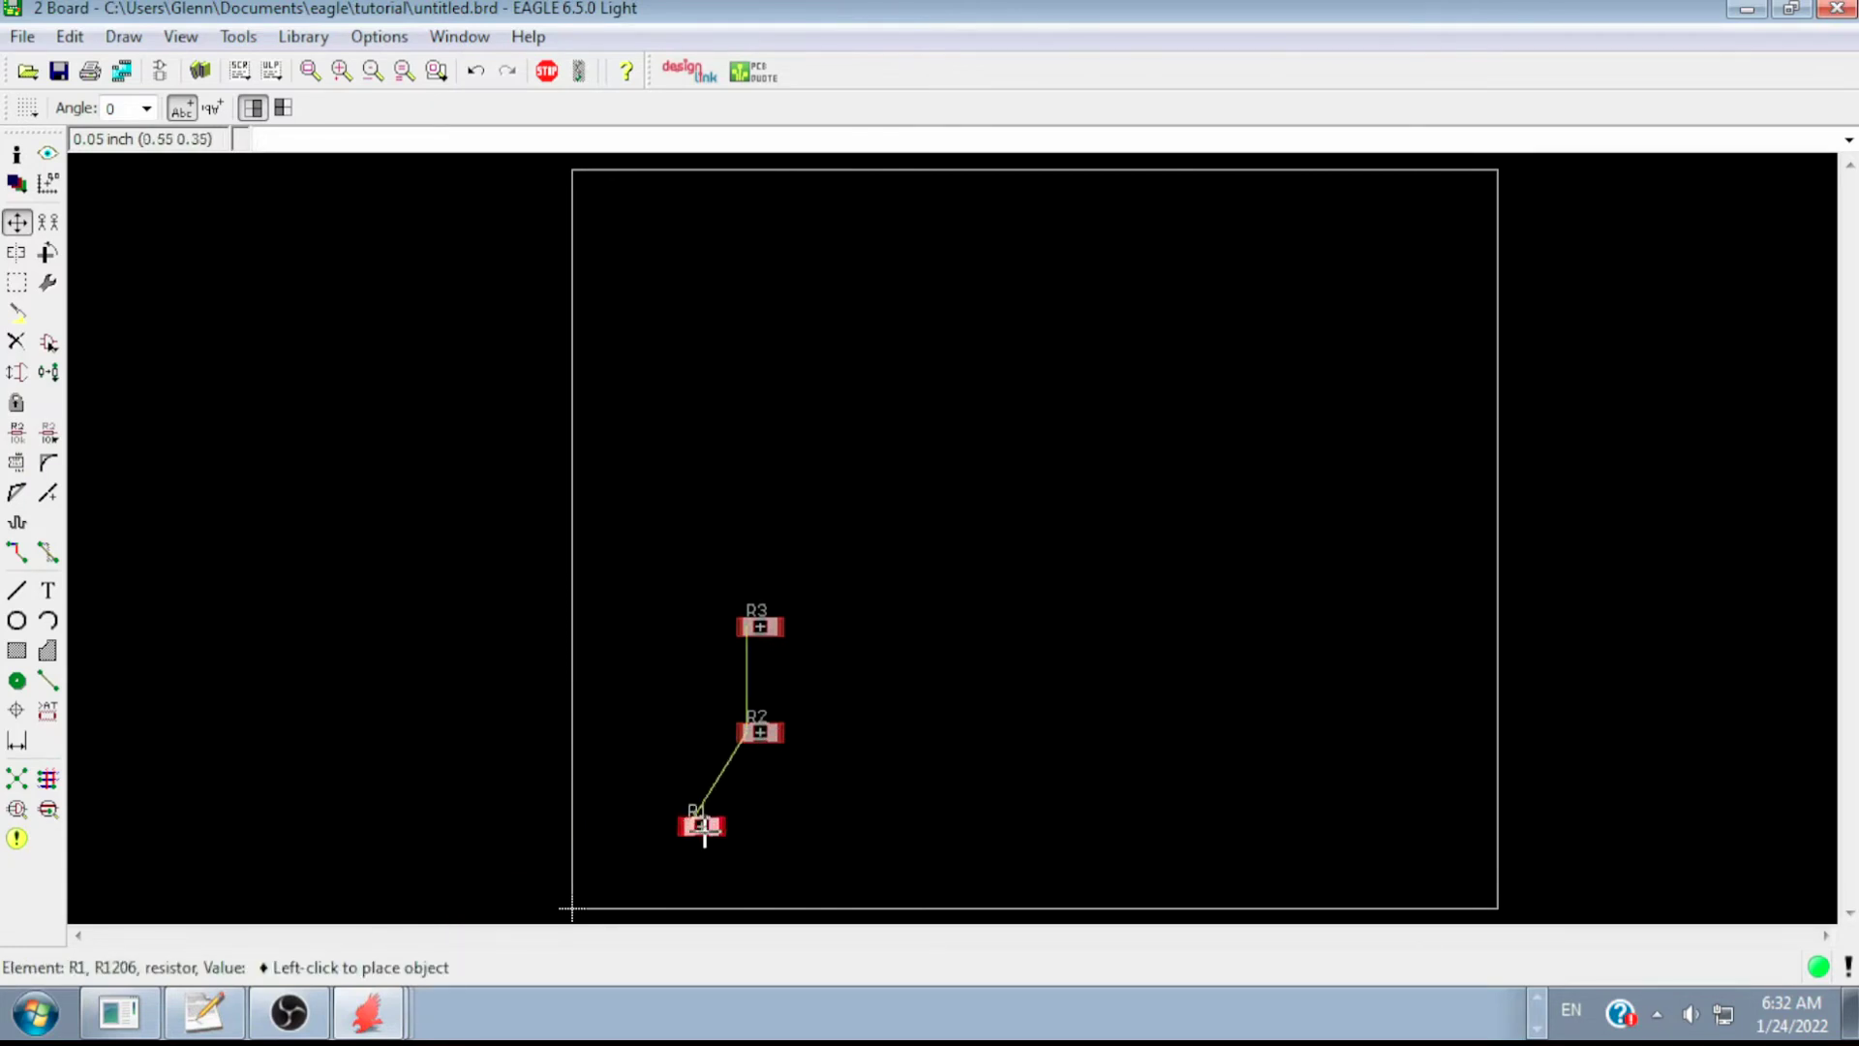
click(762, 817)
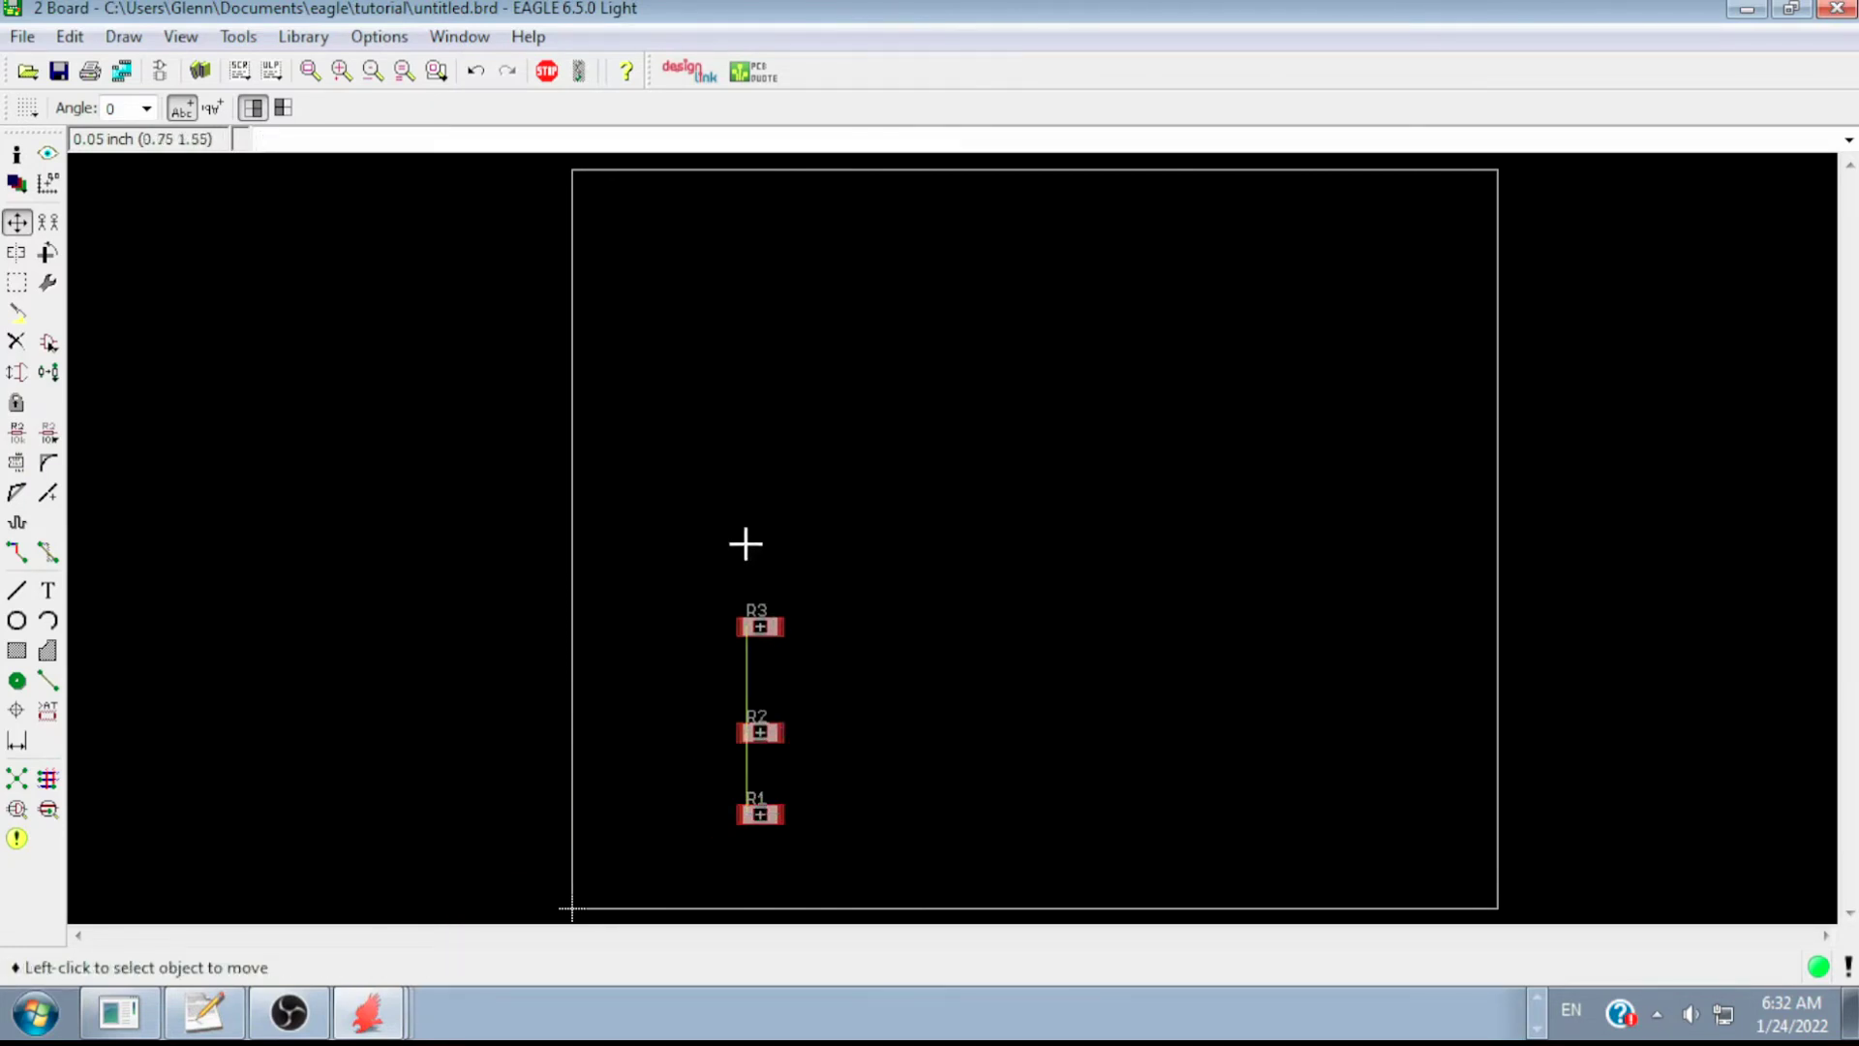
- Turn on the board's grid display with line style
click(26, 108)
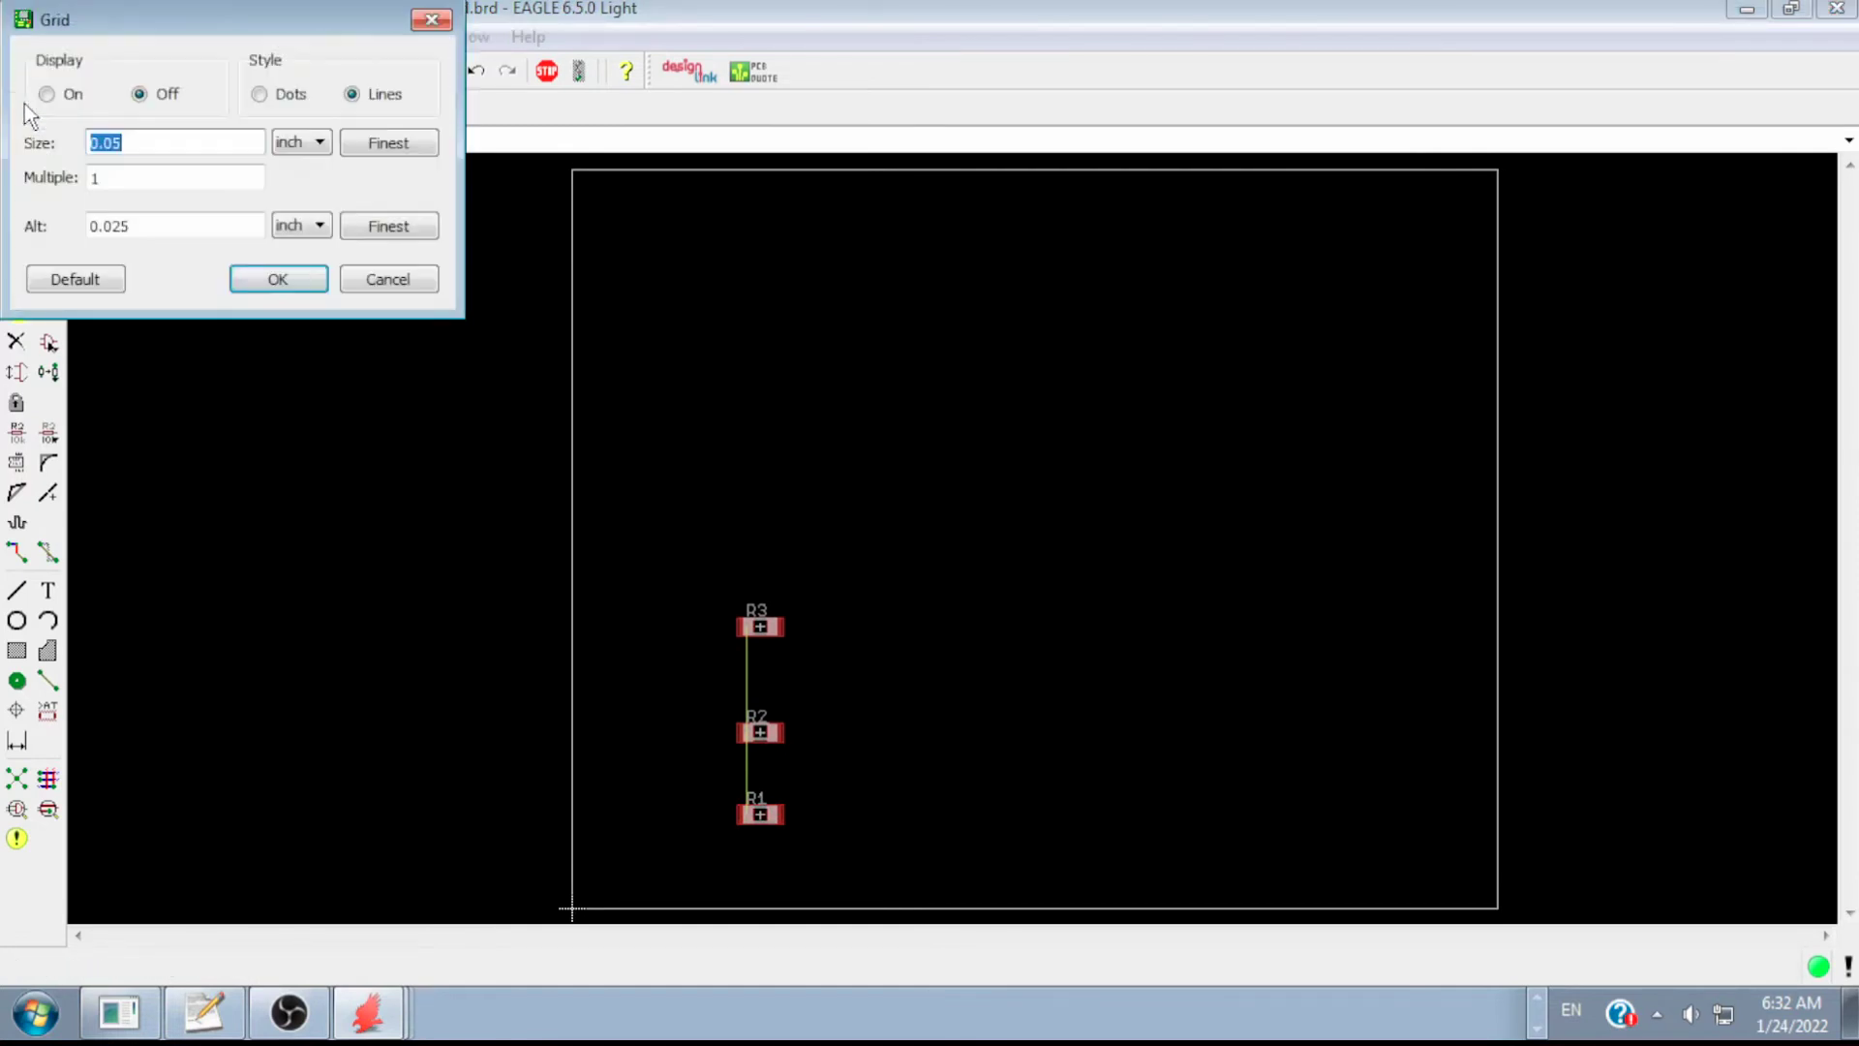
click(46, 95)
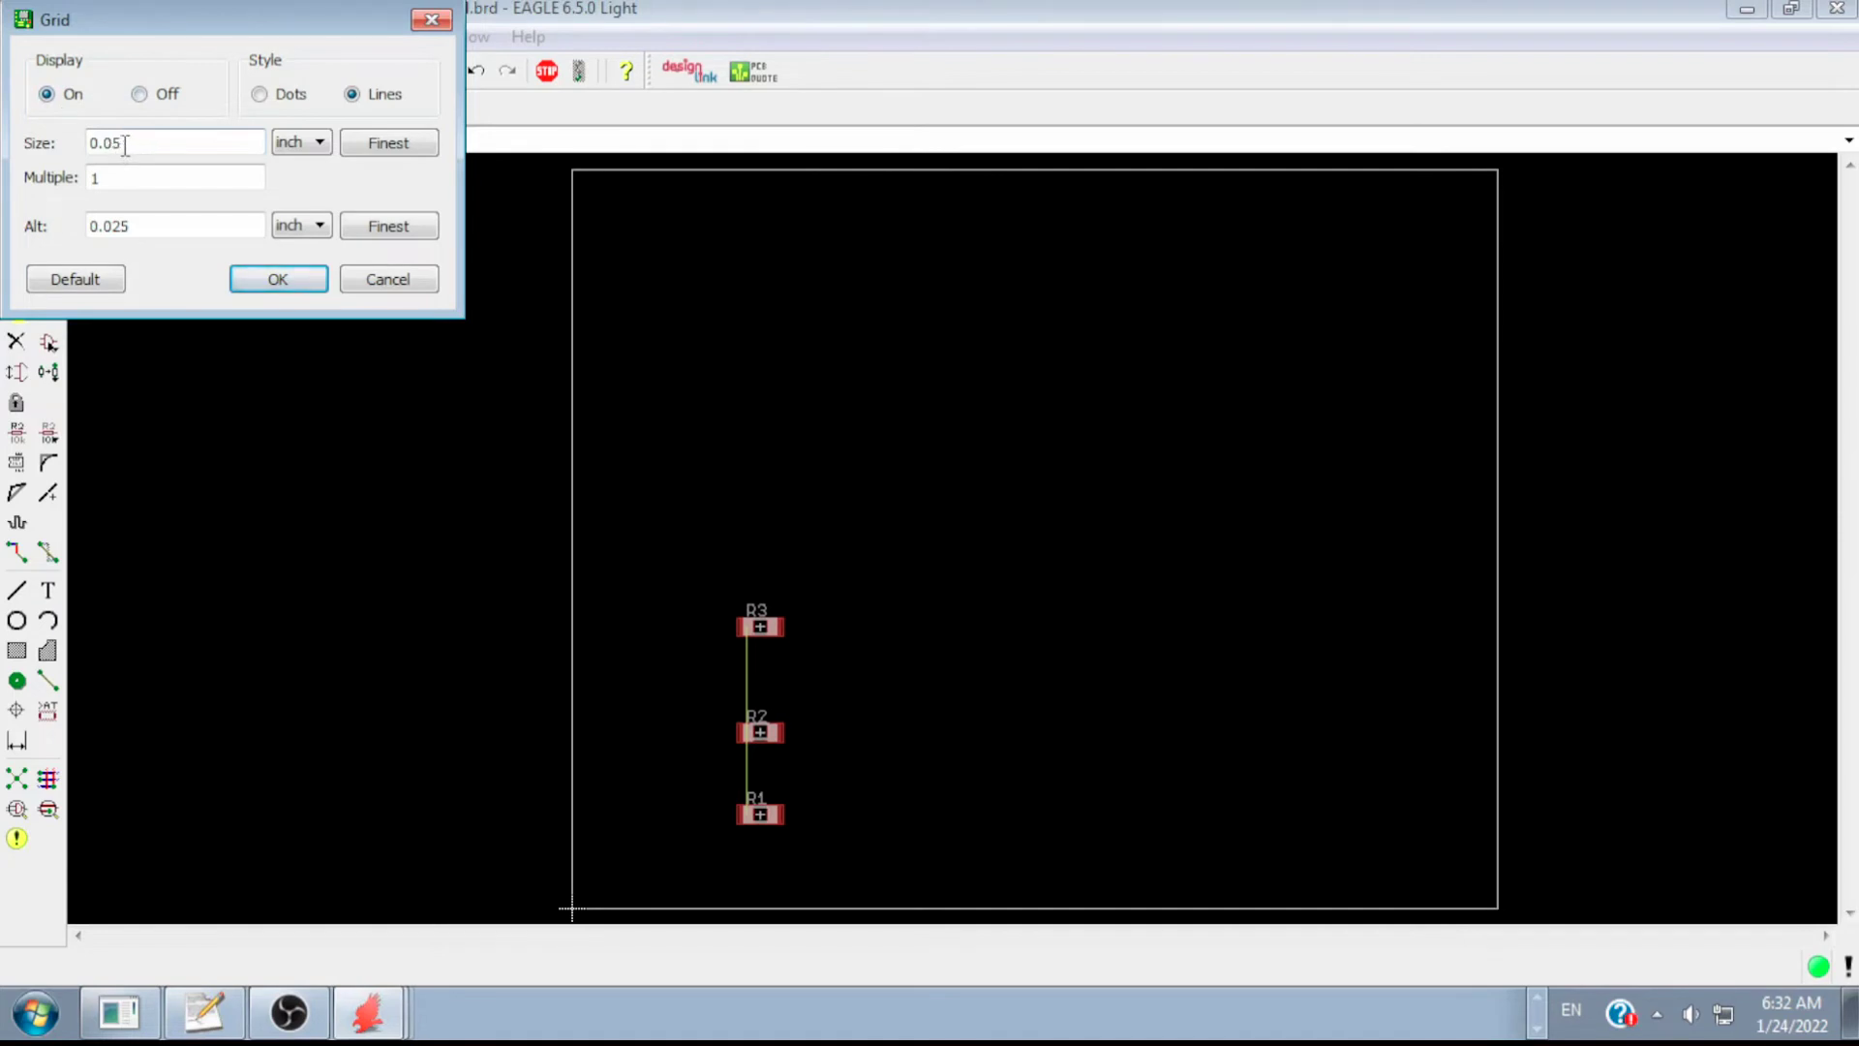
click(277, 281)
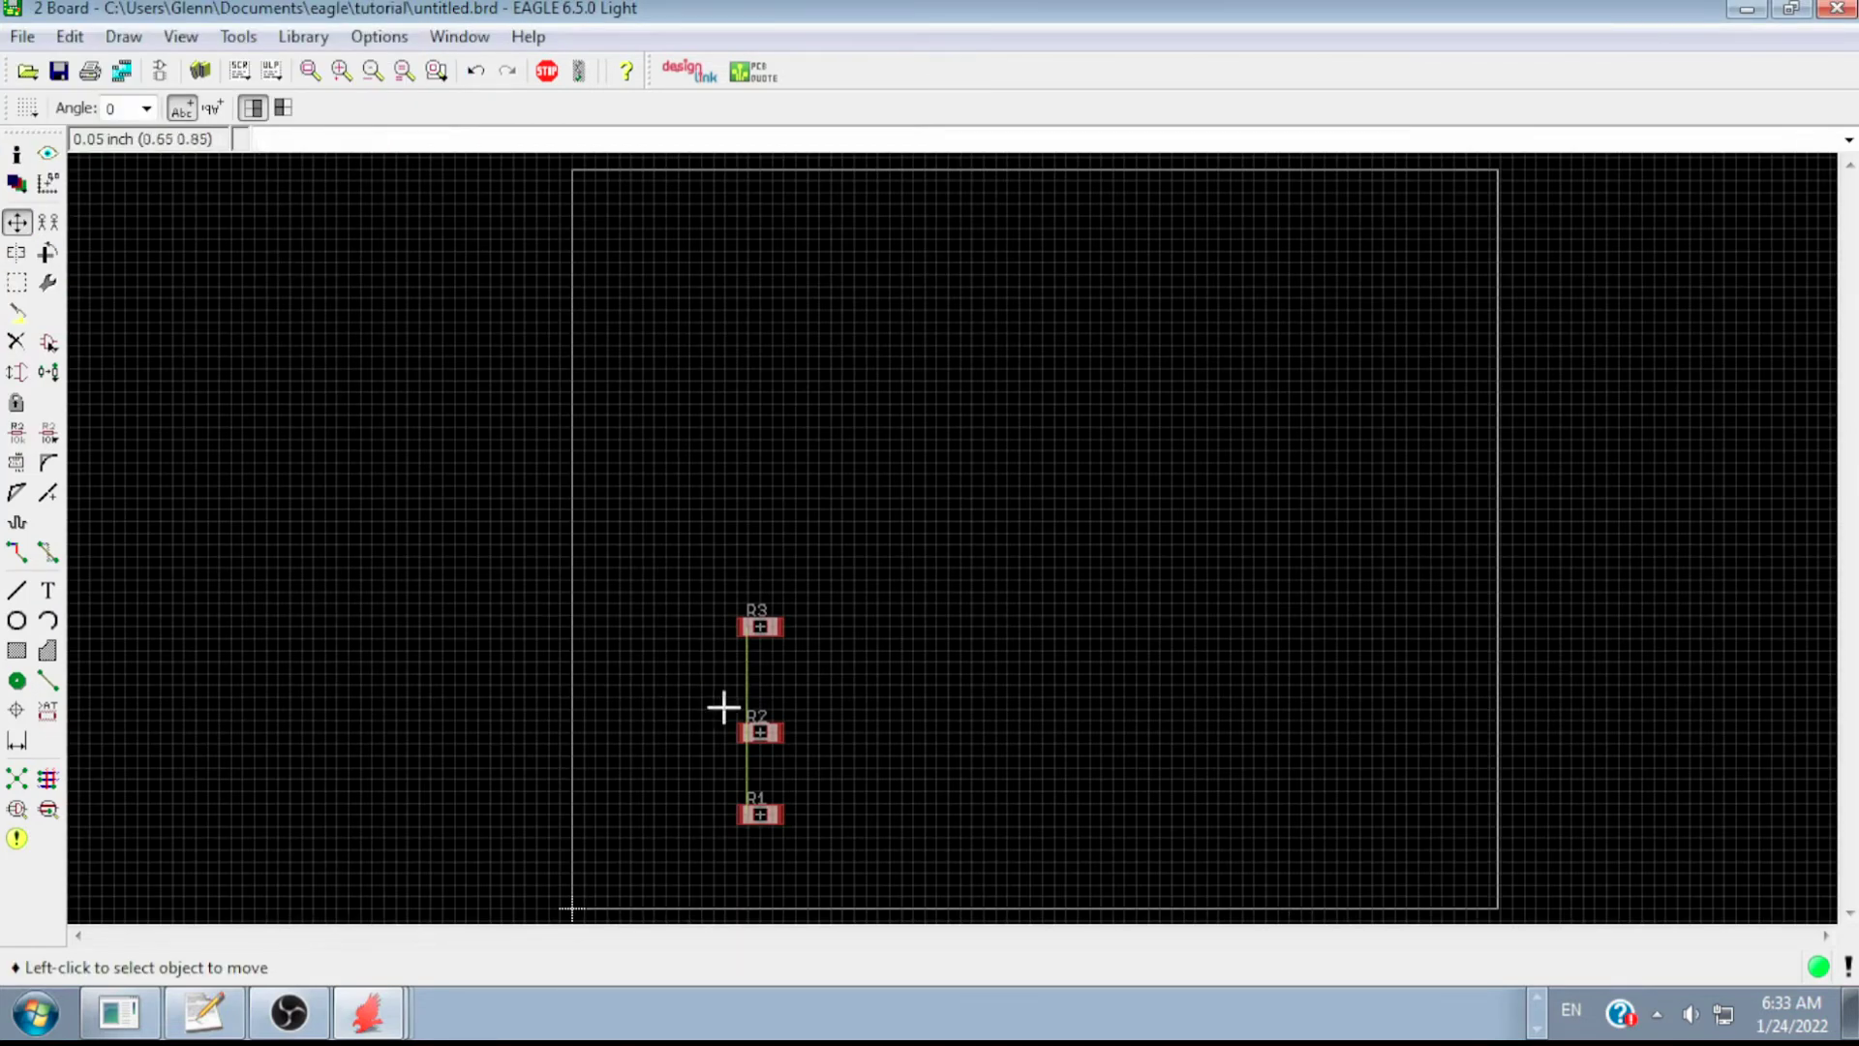
- Compare the resistor connections in the schematic with the airwires on the board
scroll(784, 770, up, 3)
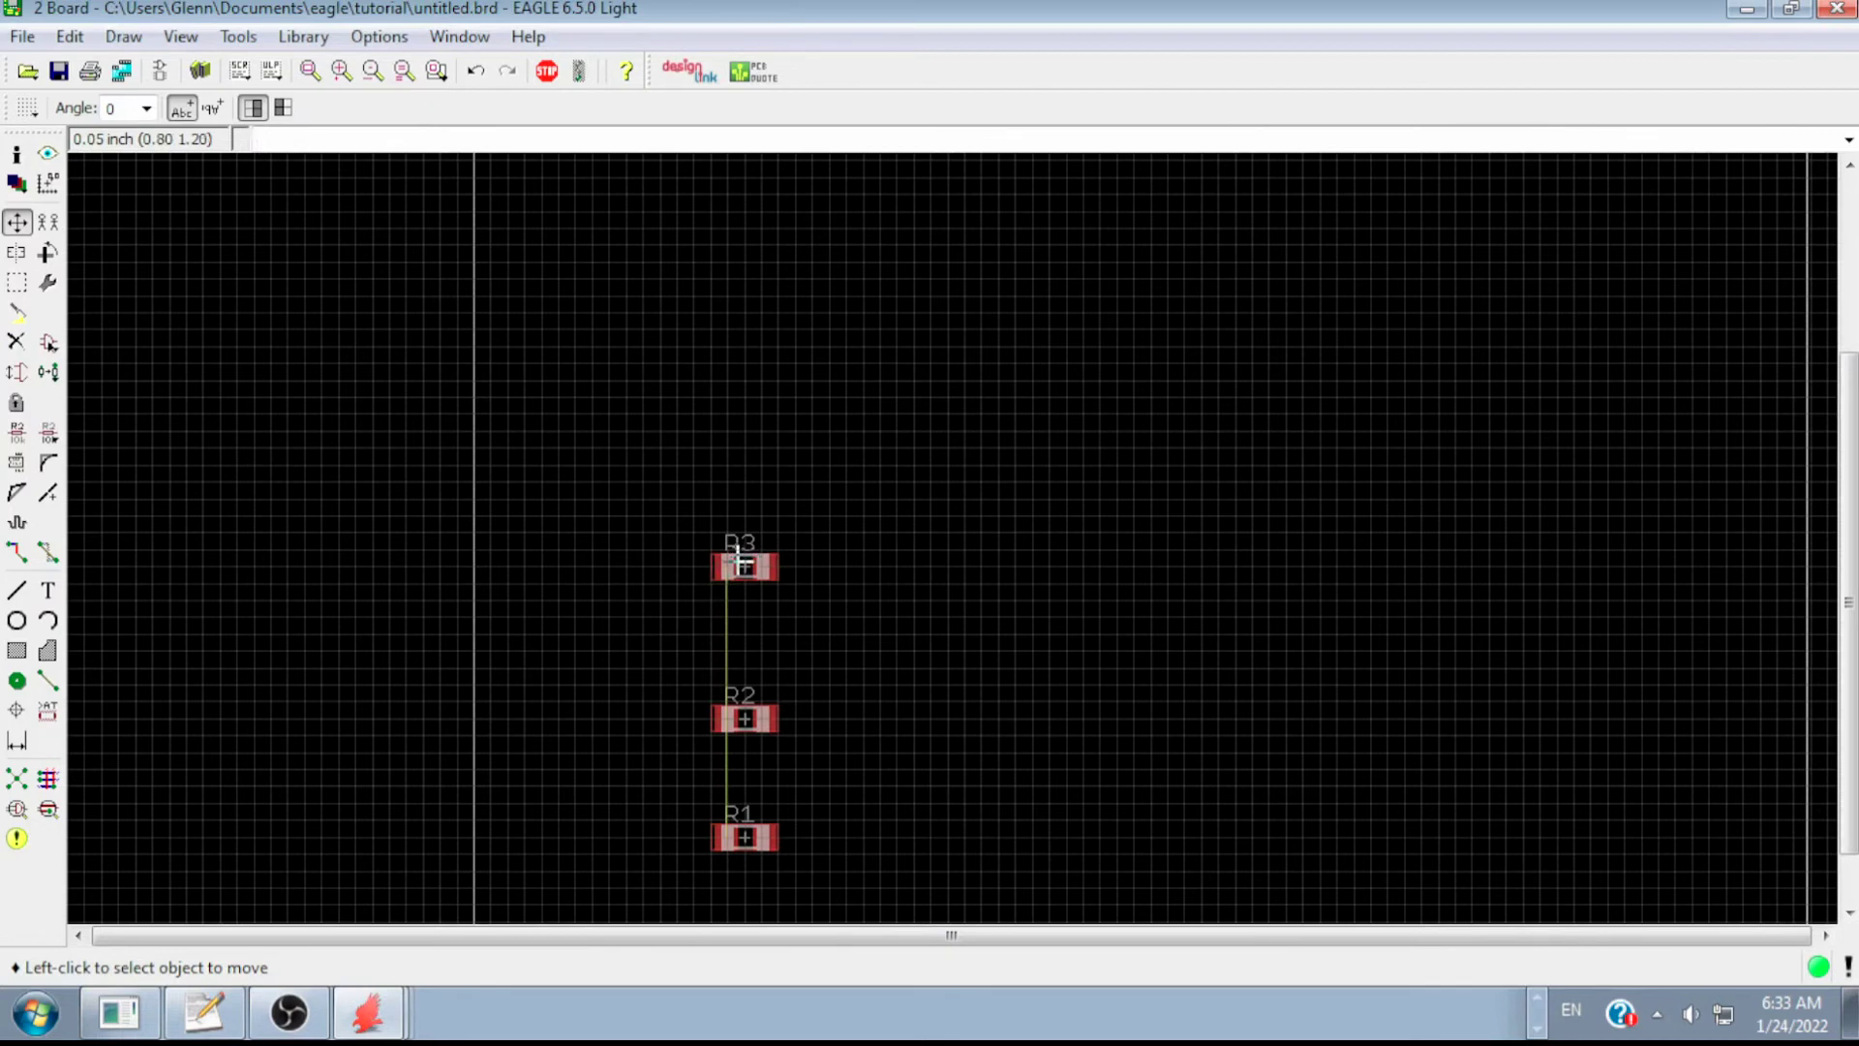
click(160, 70)
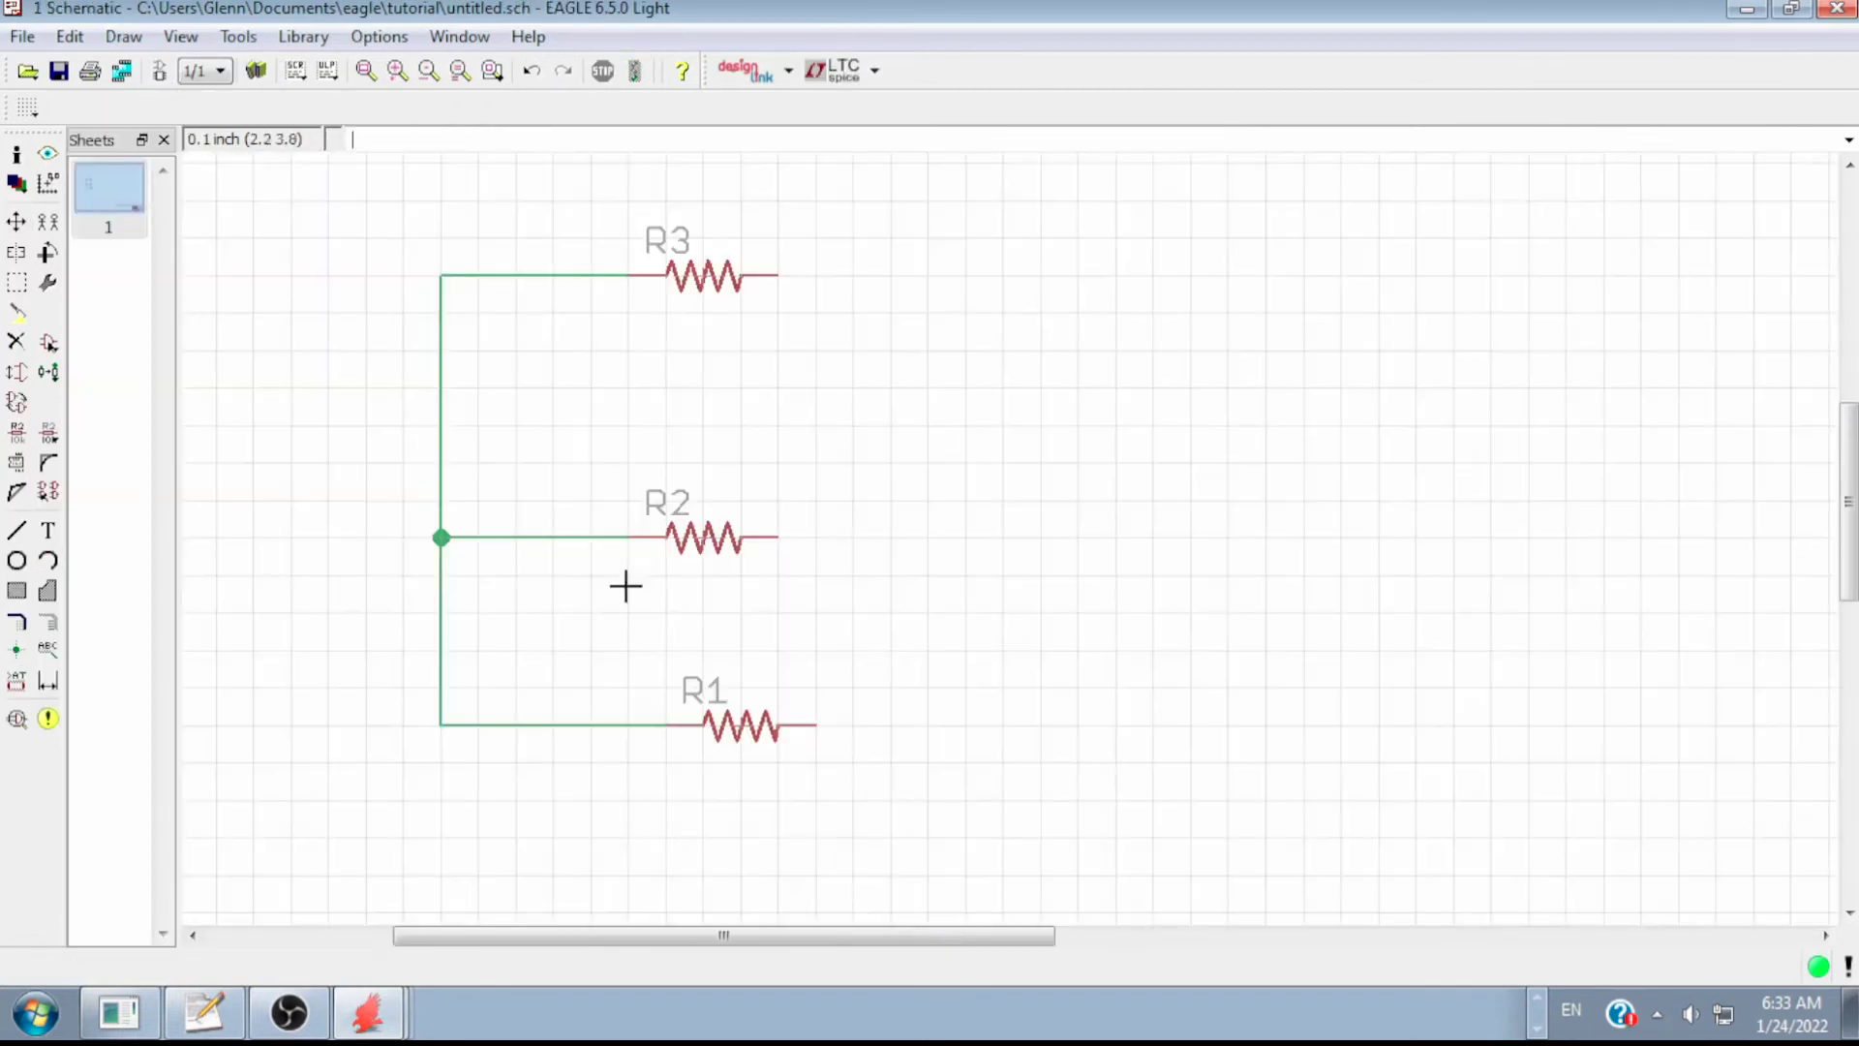
click(155, 82)
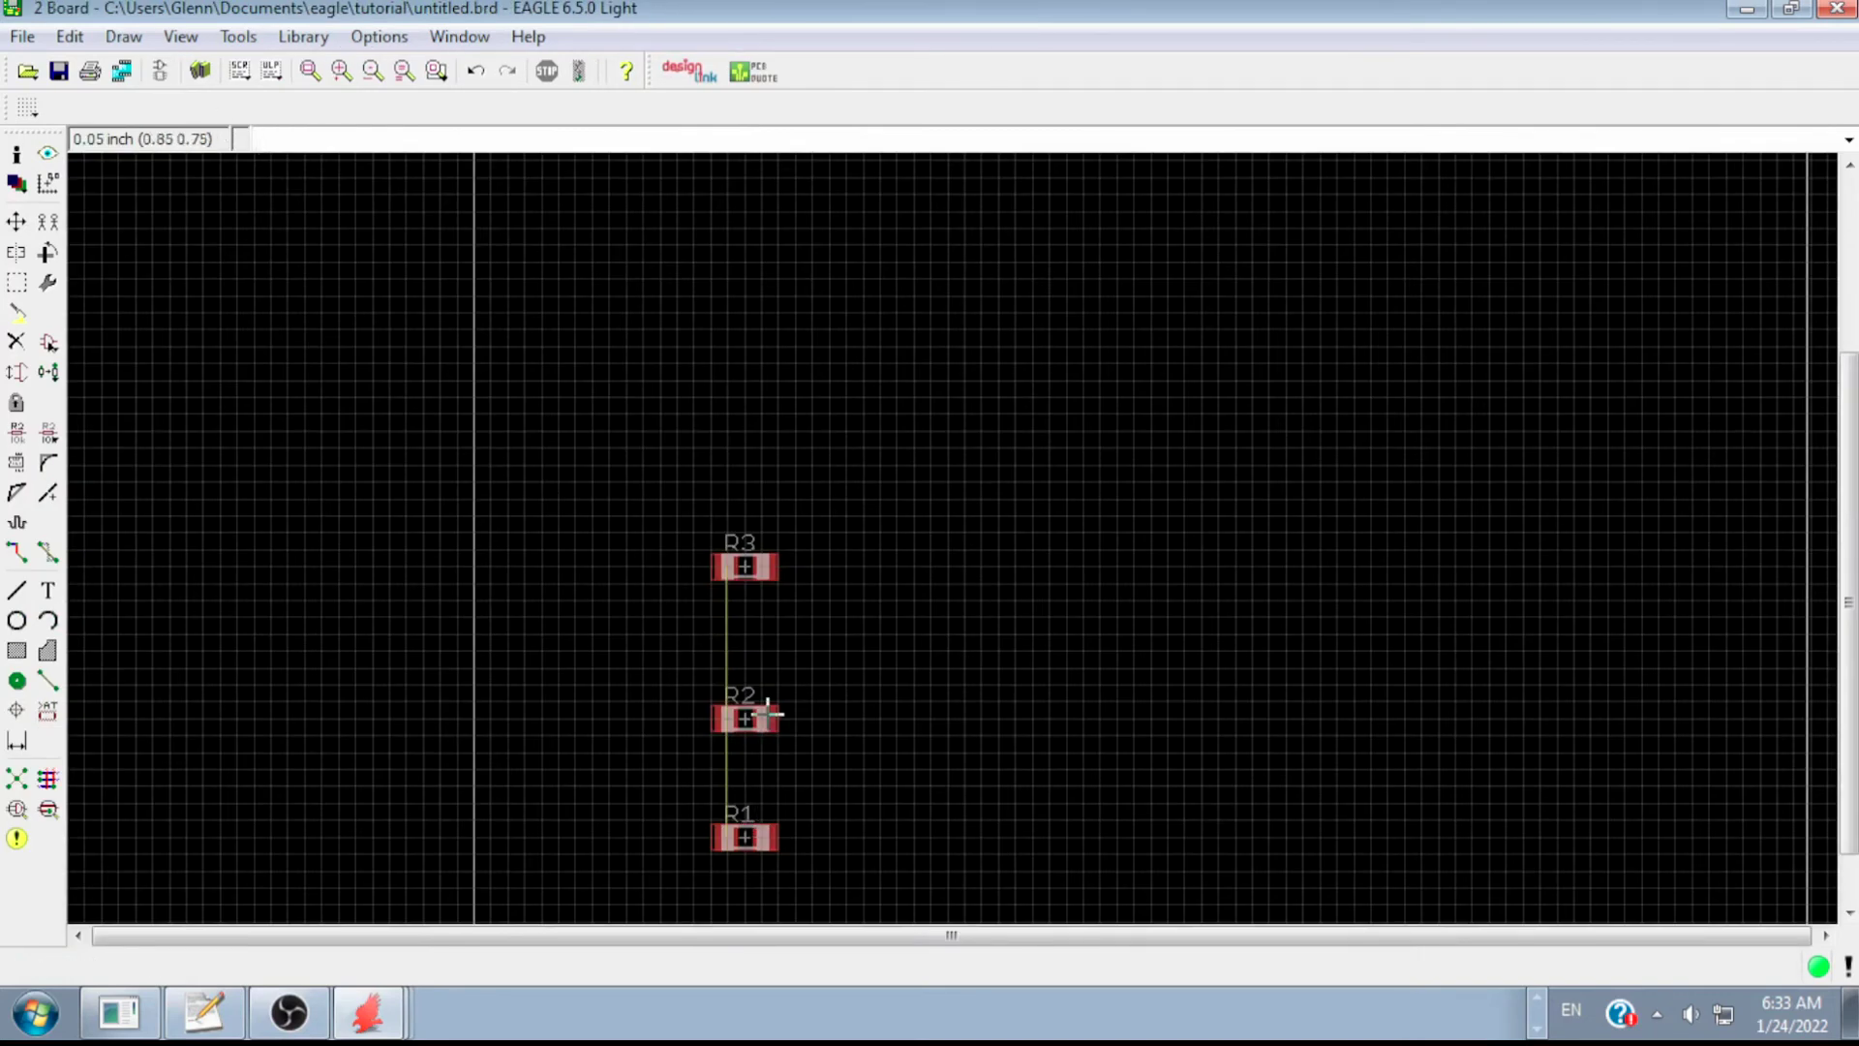
scroll(830, 867, up, 2)
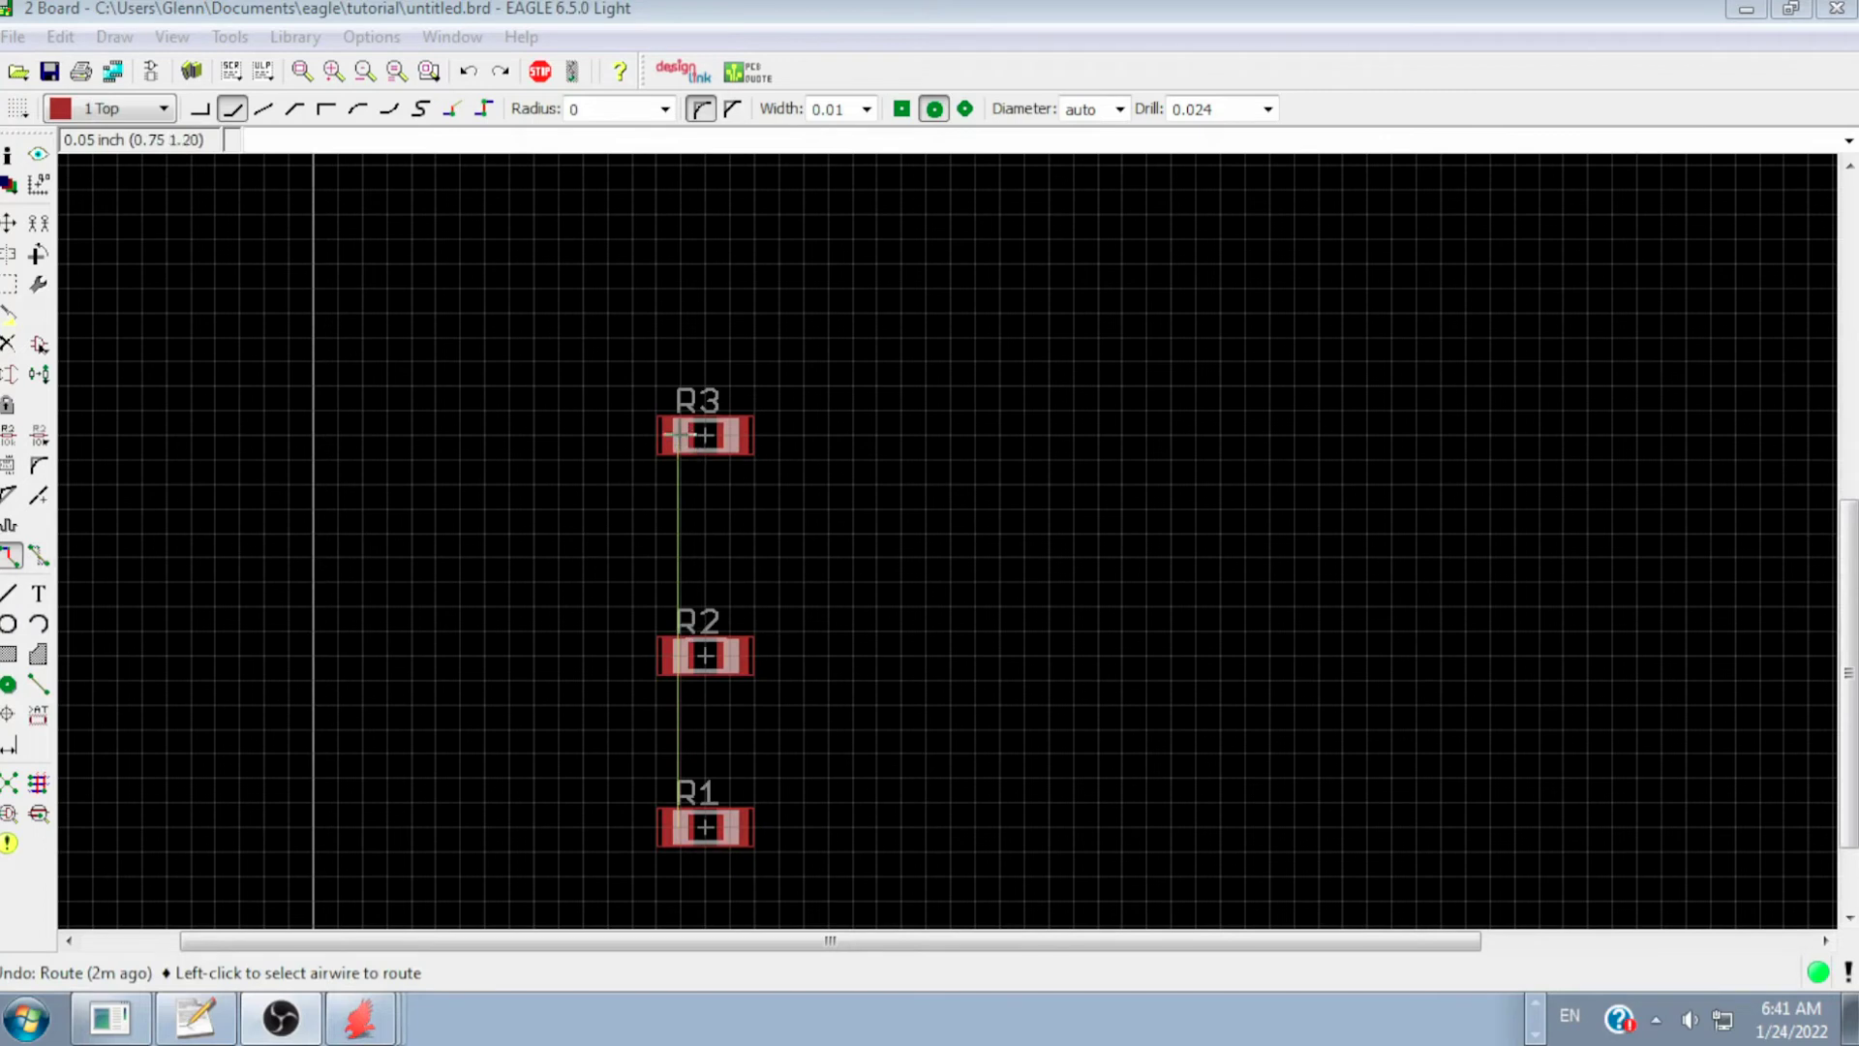
- Route NET1 on the 1 Top layer from R3's left pad to R2's left pad, running vertically at x = 0.25 inch
click(8, 560)
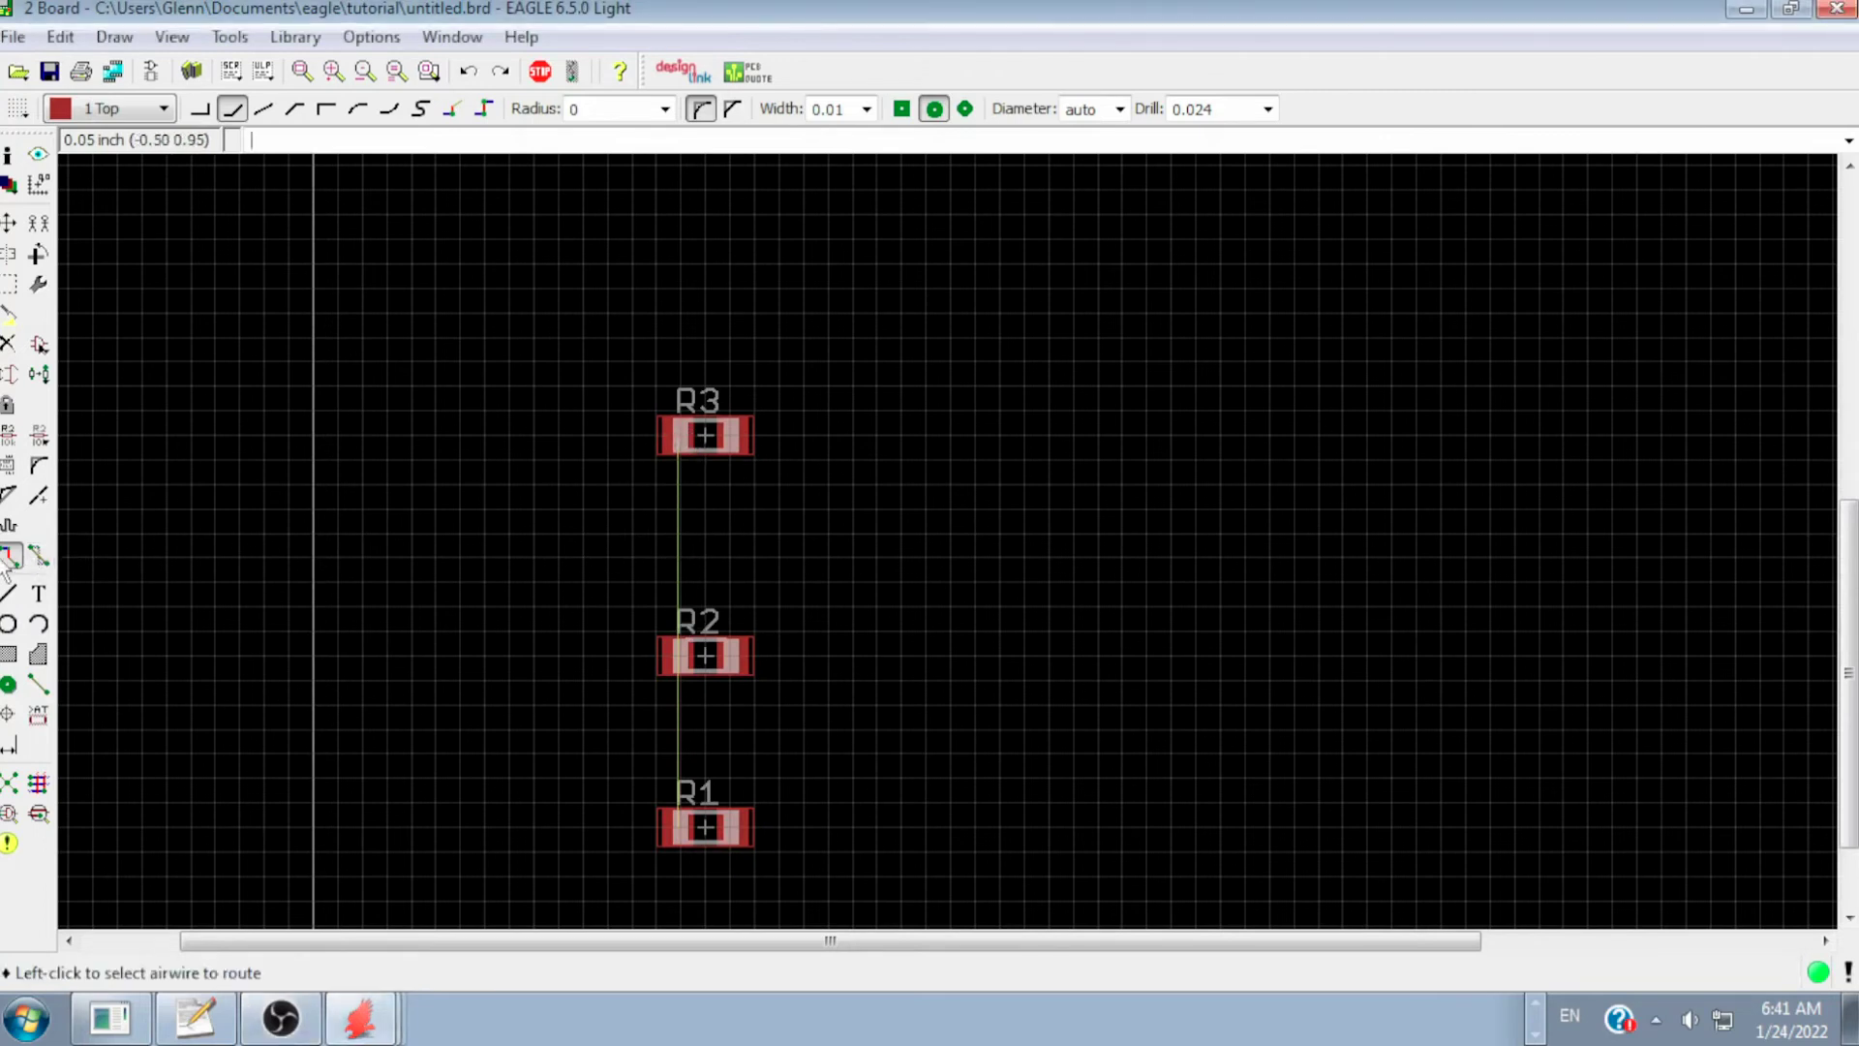
click(678, 437)
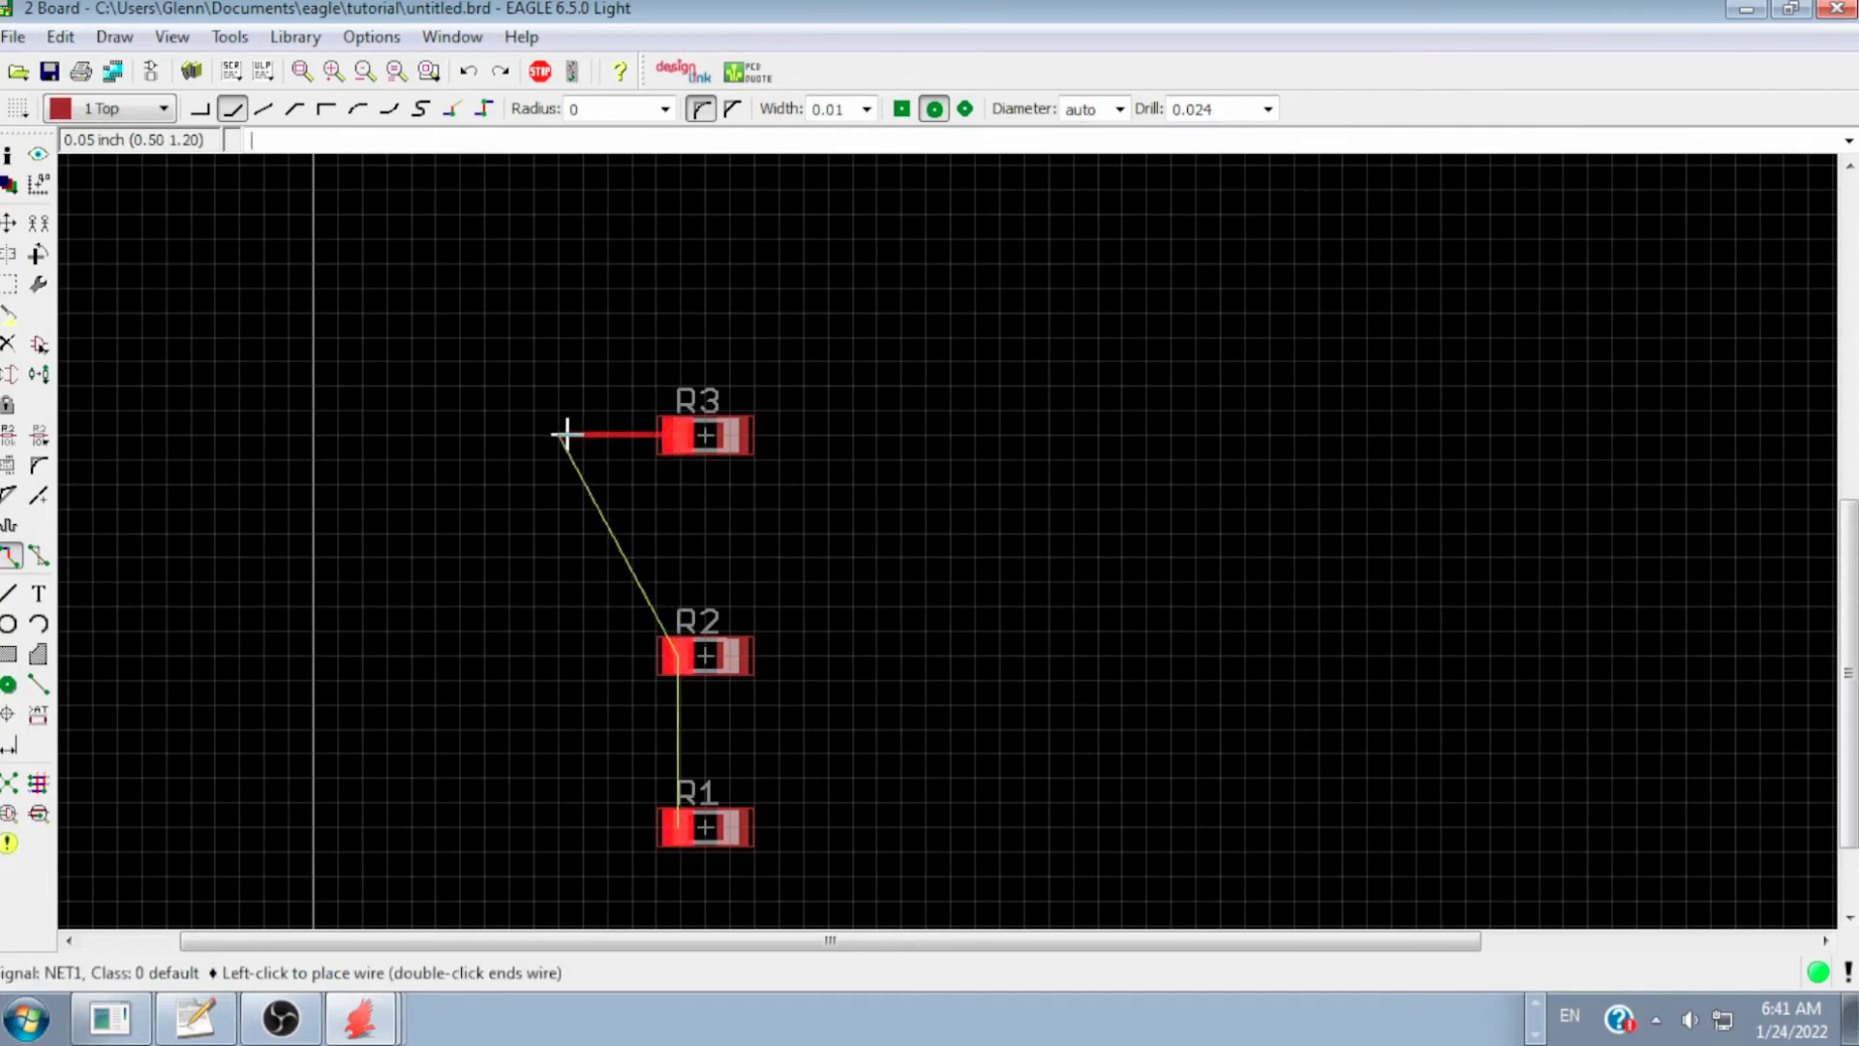
click(433, 465)
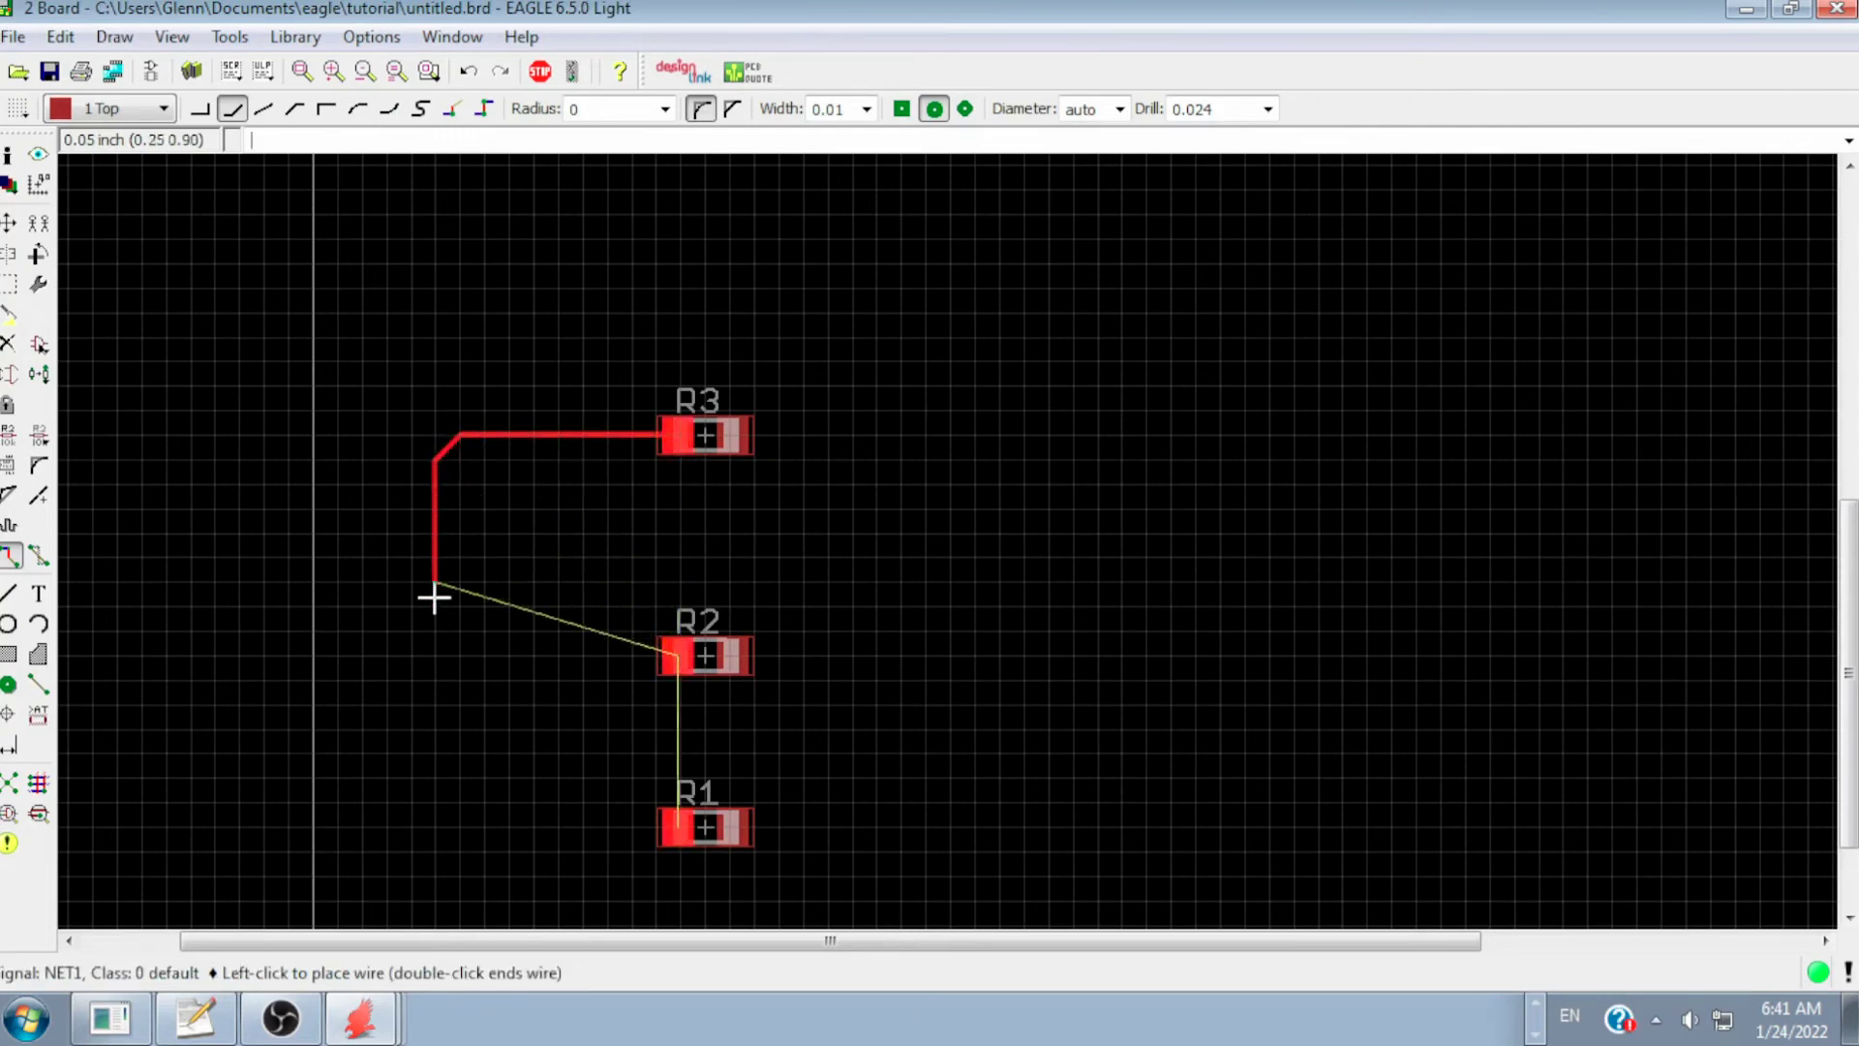
click(440, 654)
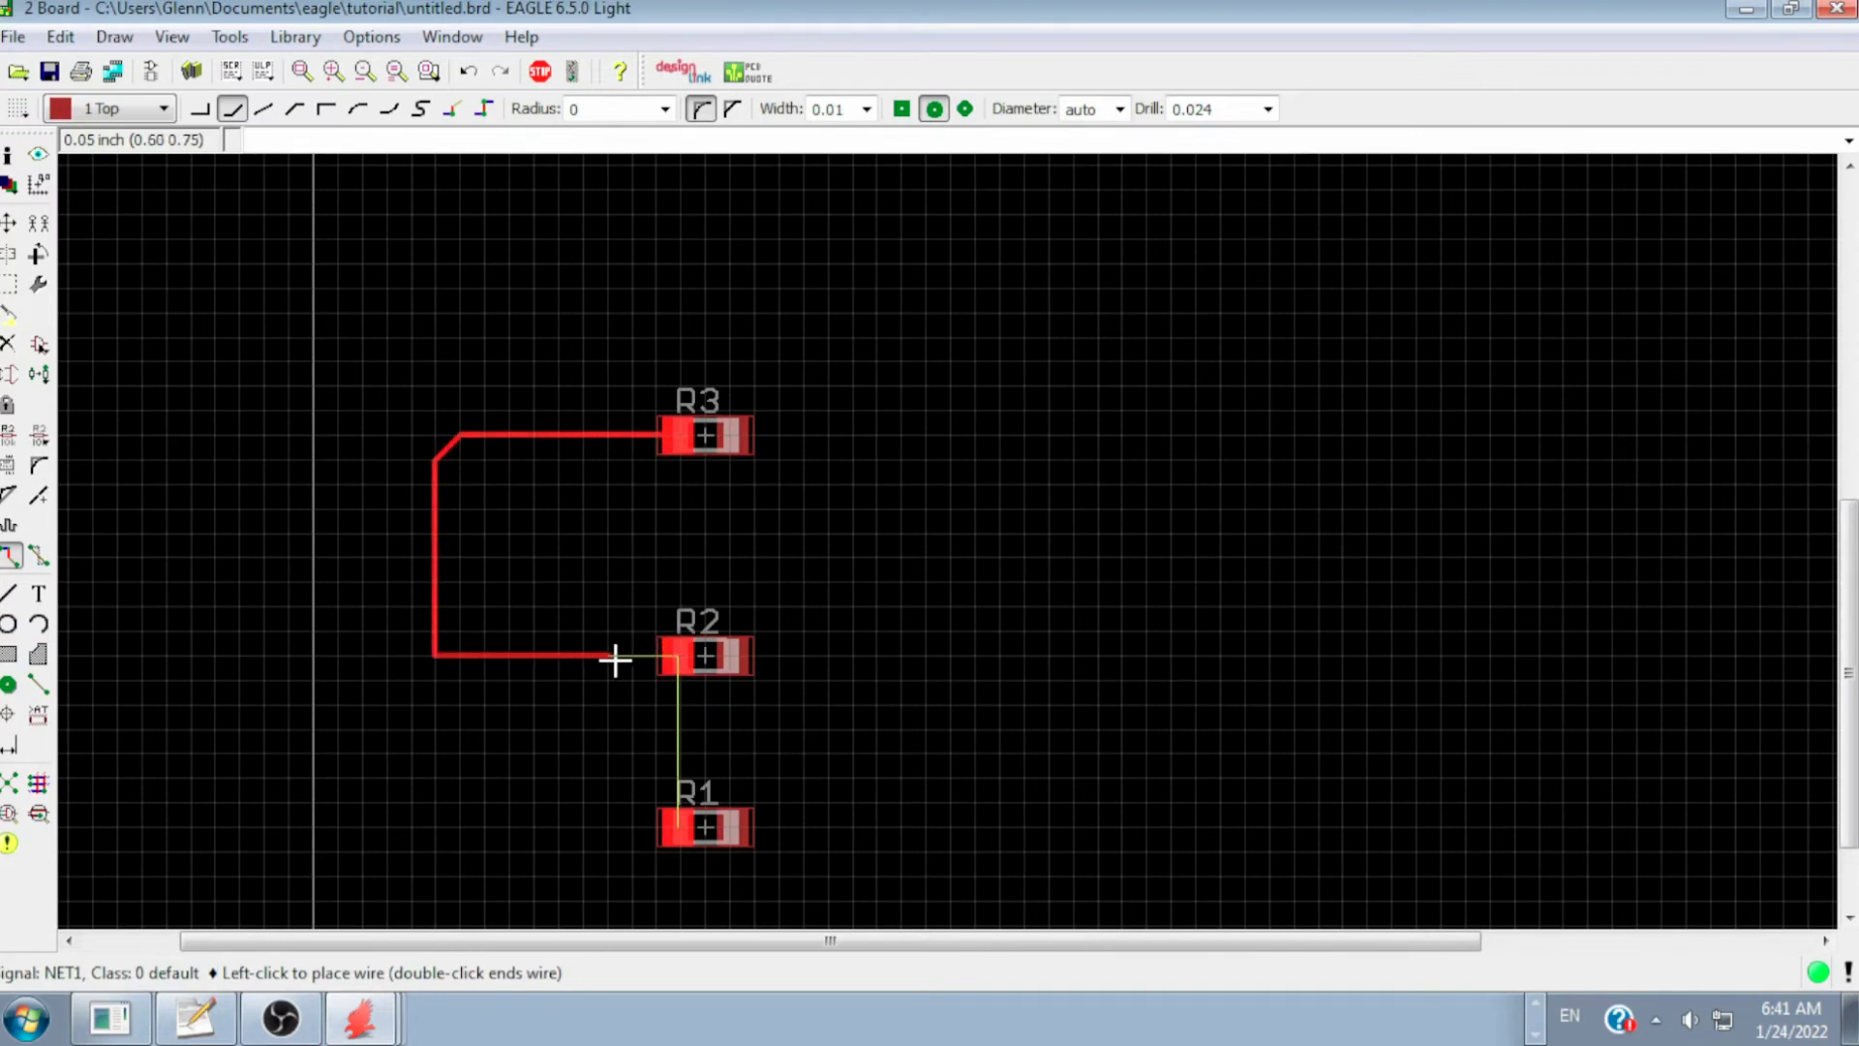
click(675, 658)
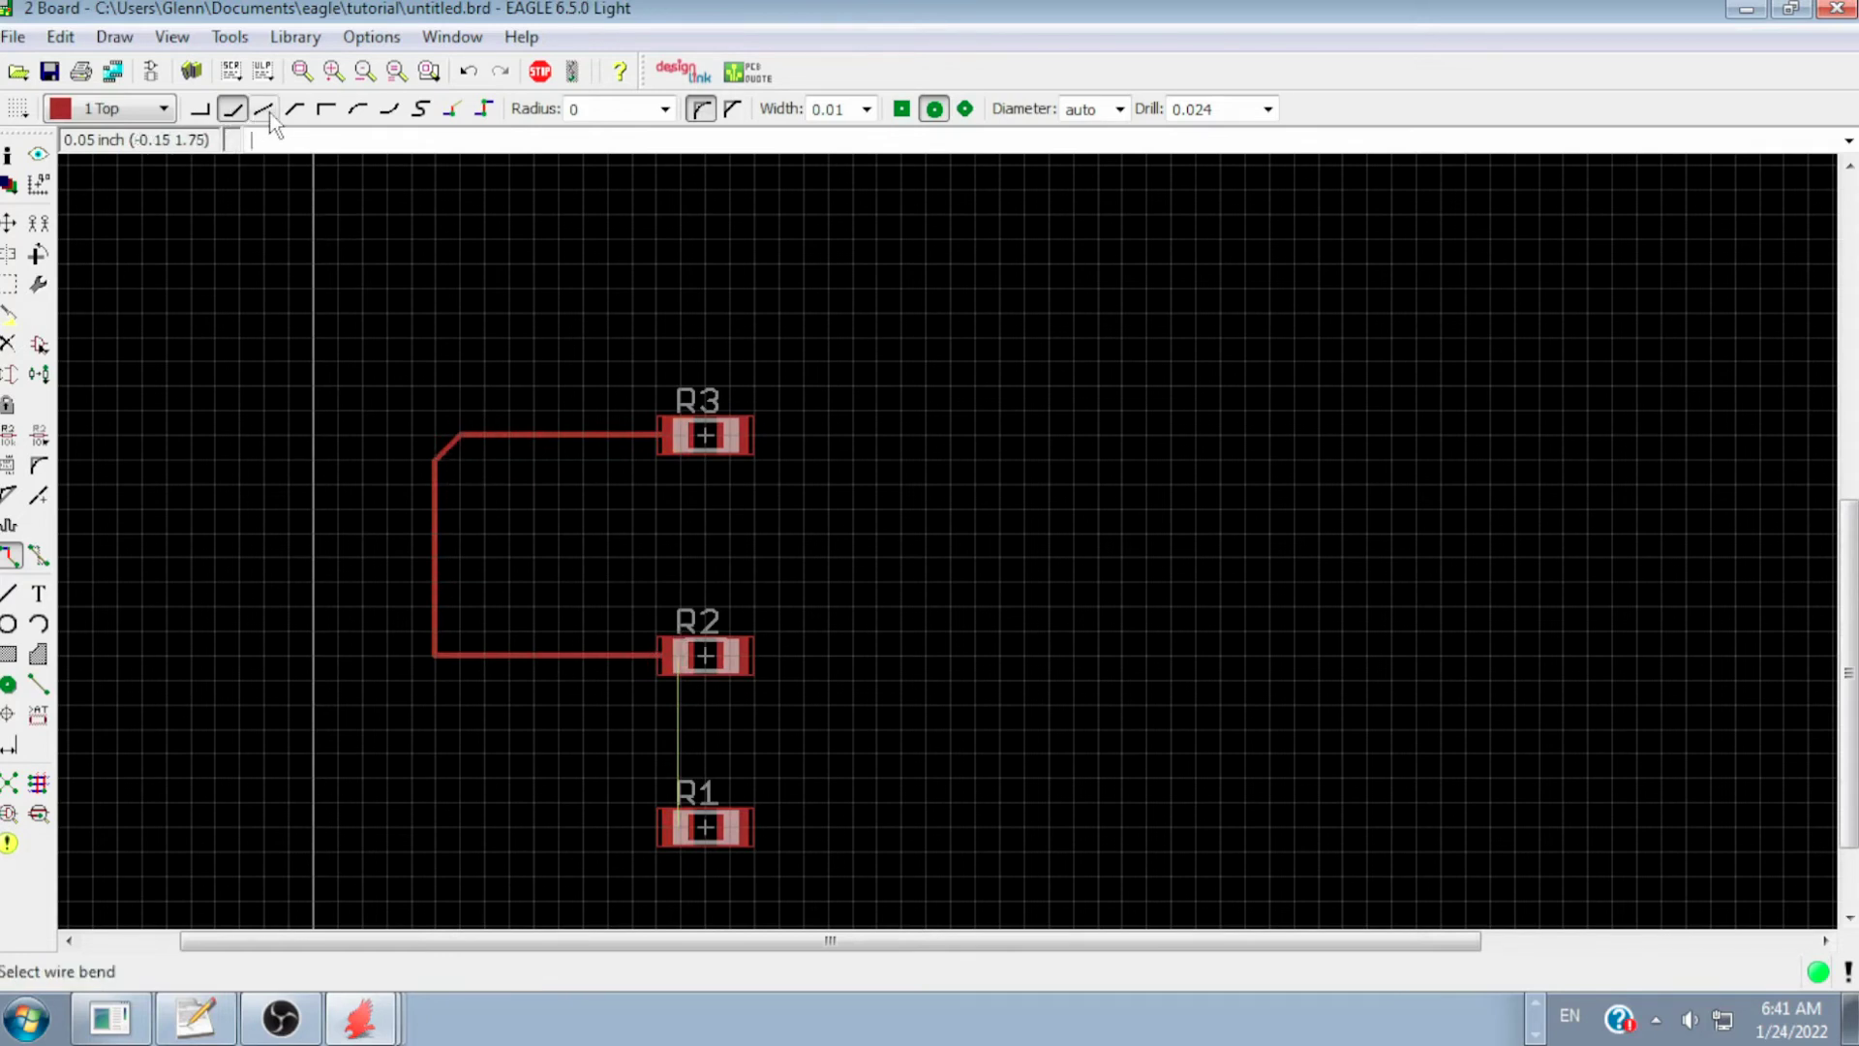
click(294, 113)
click(234, 113)
click(165, 109)
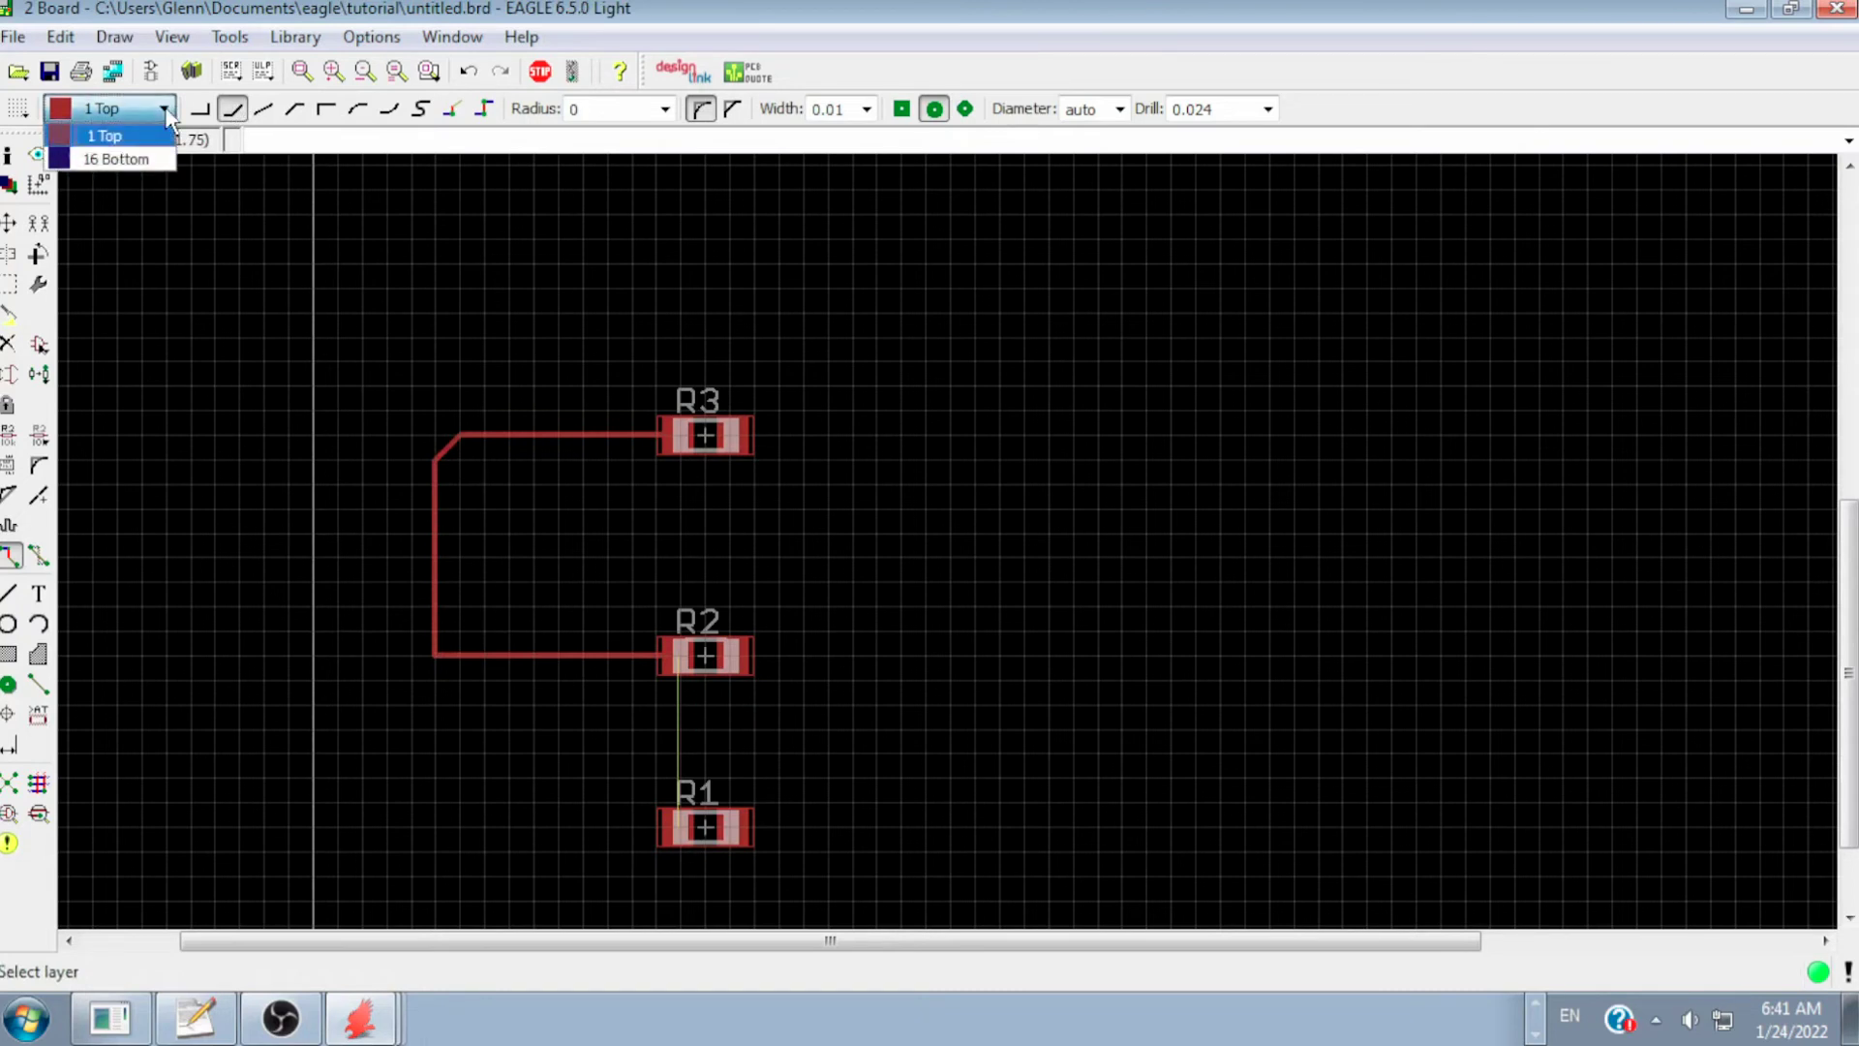
click(166, 114)
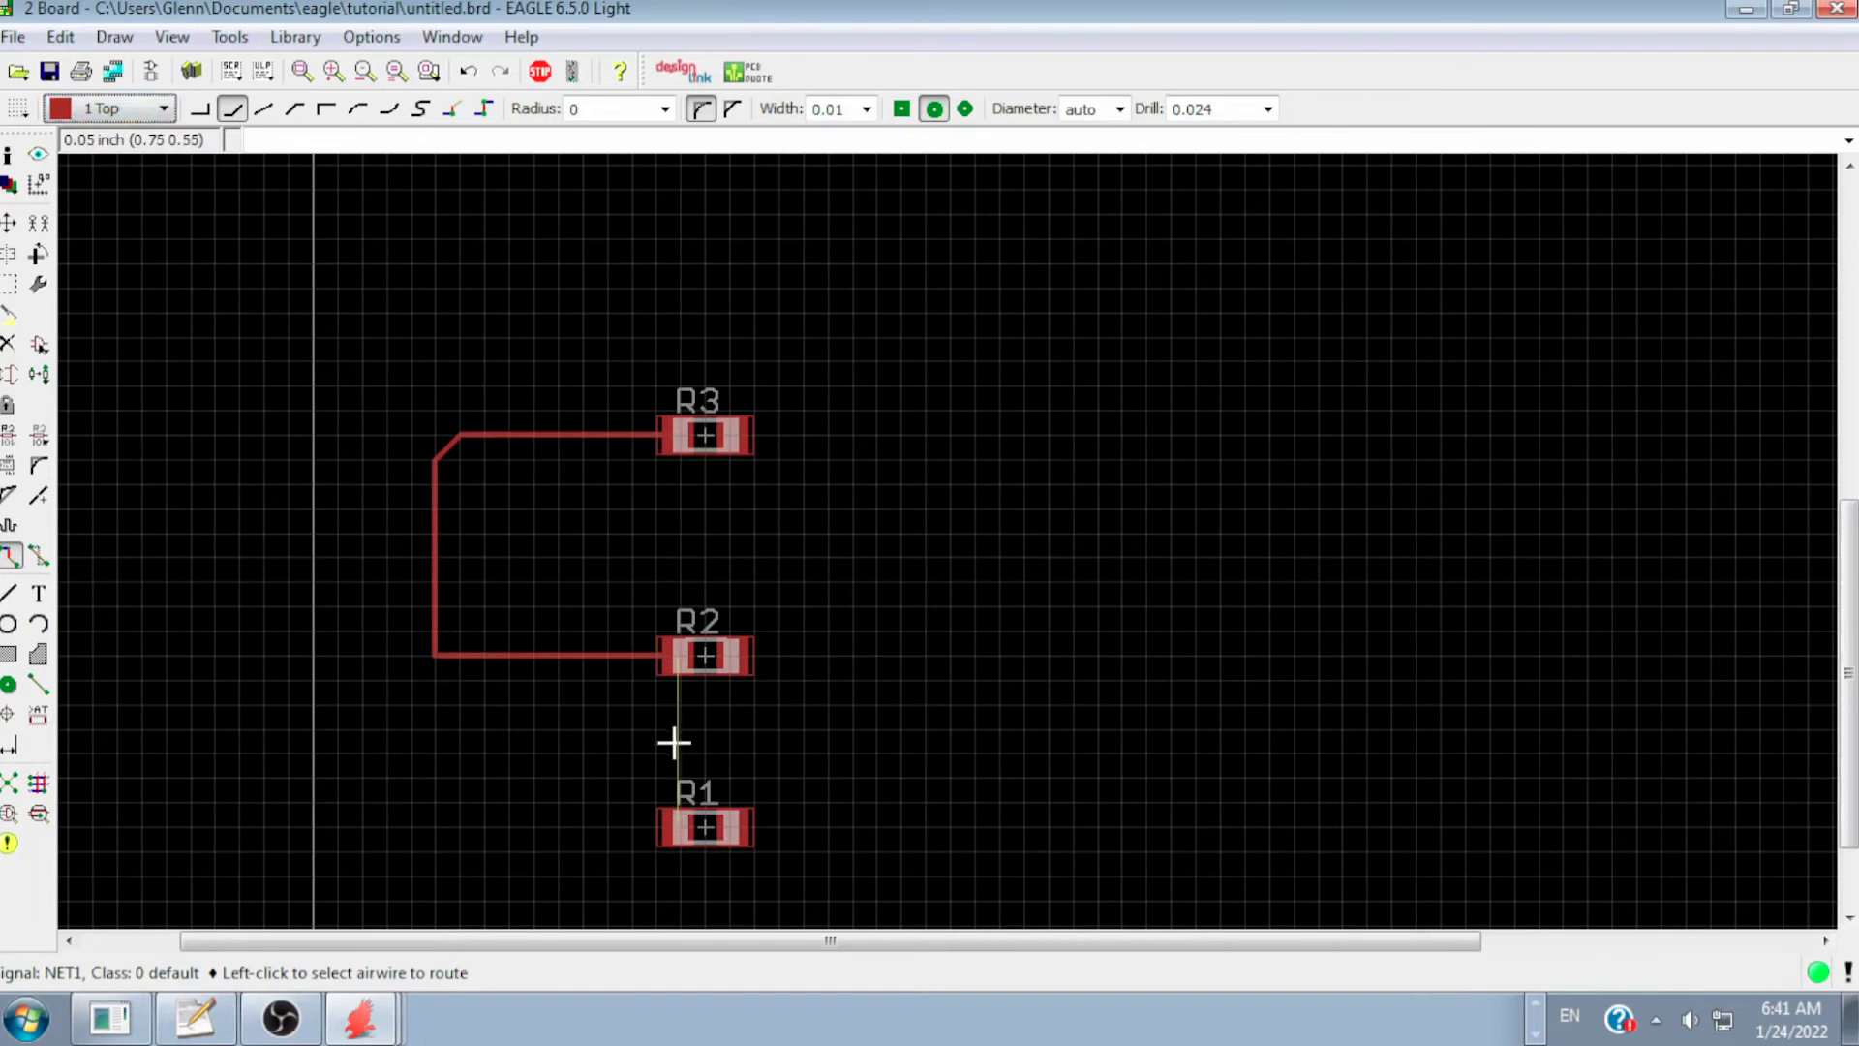
- Route NET1 from R1's left pad on Top to (0.30, 0.40) inch and continue on 16 Bottom up to about (0.30, 0.65)
click(678, 826)
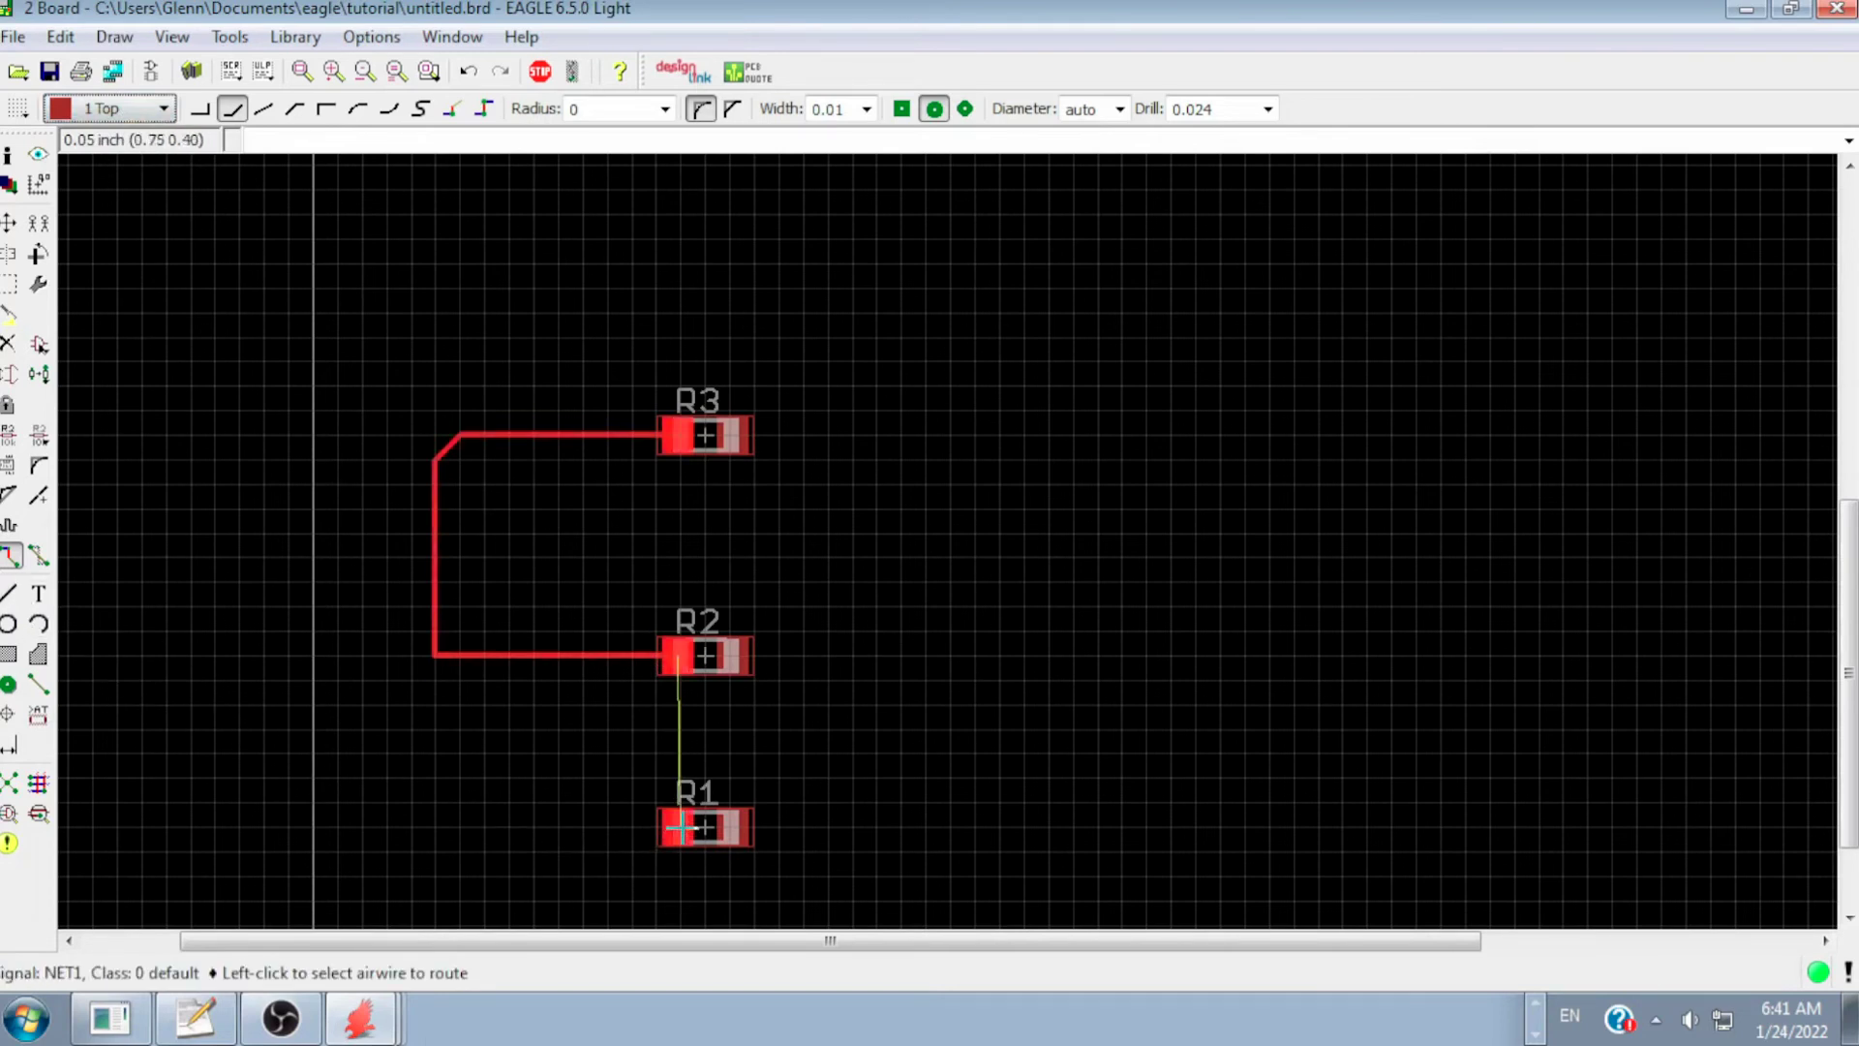
click(459, 826)
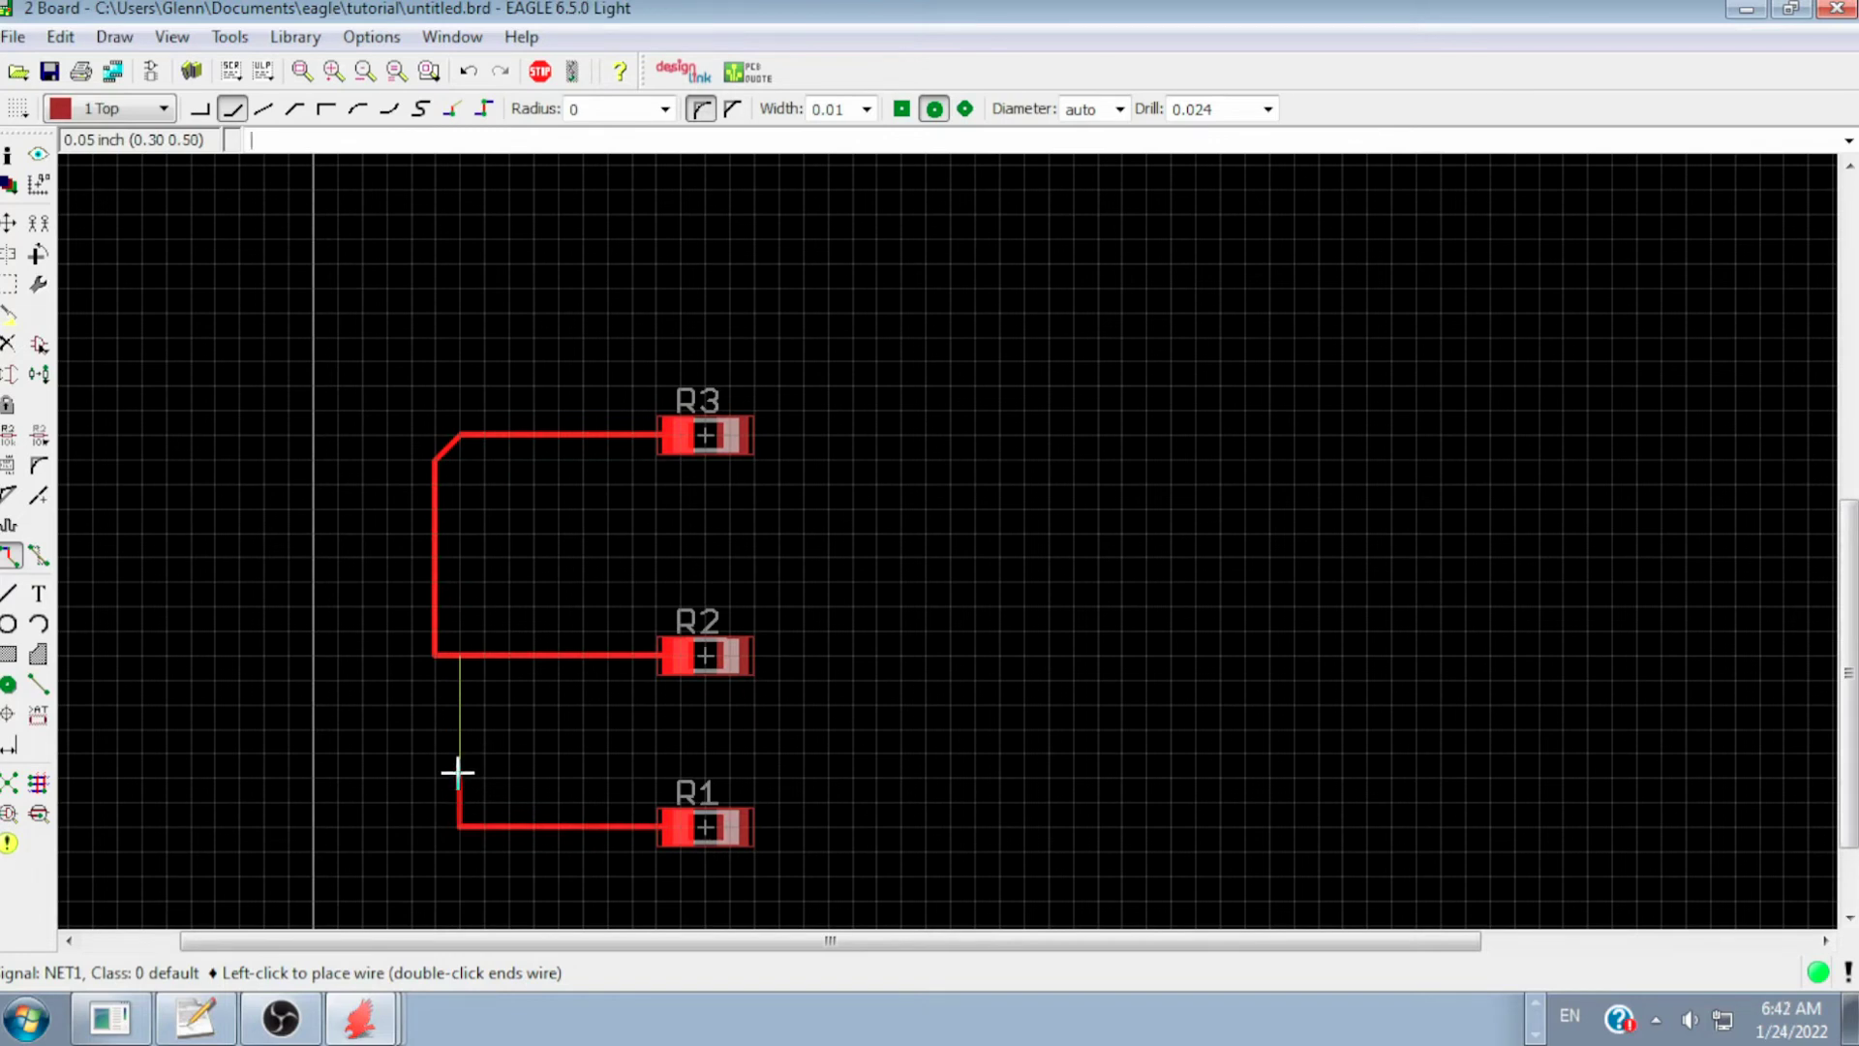
click(163, 109)
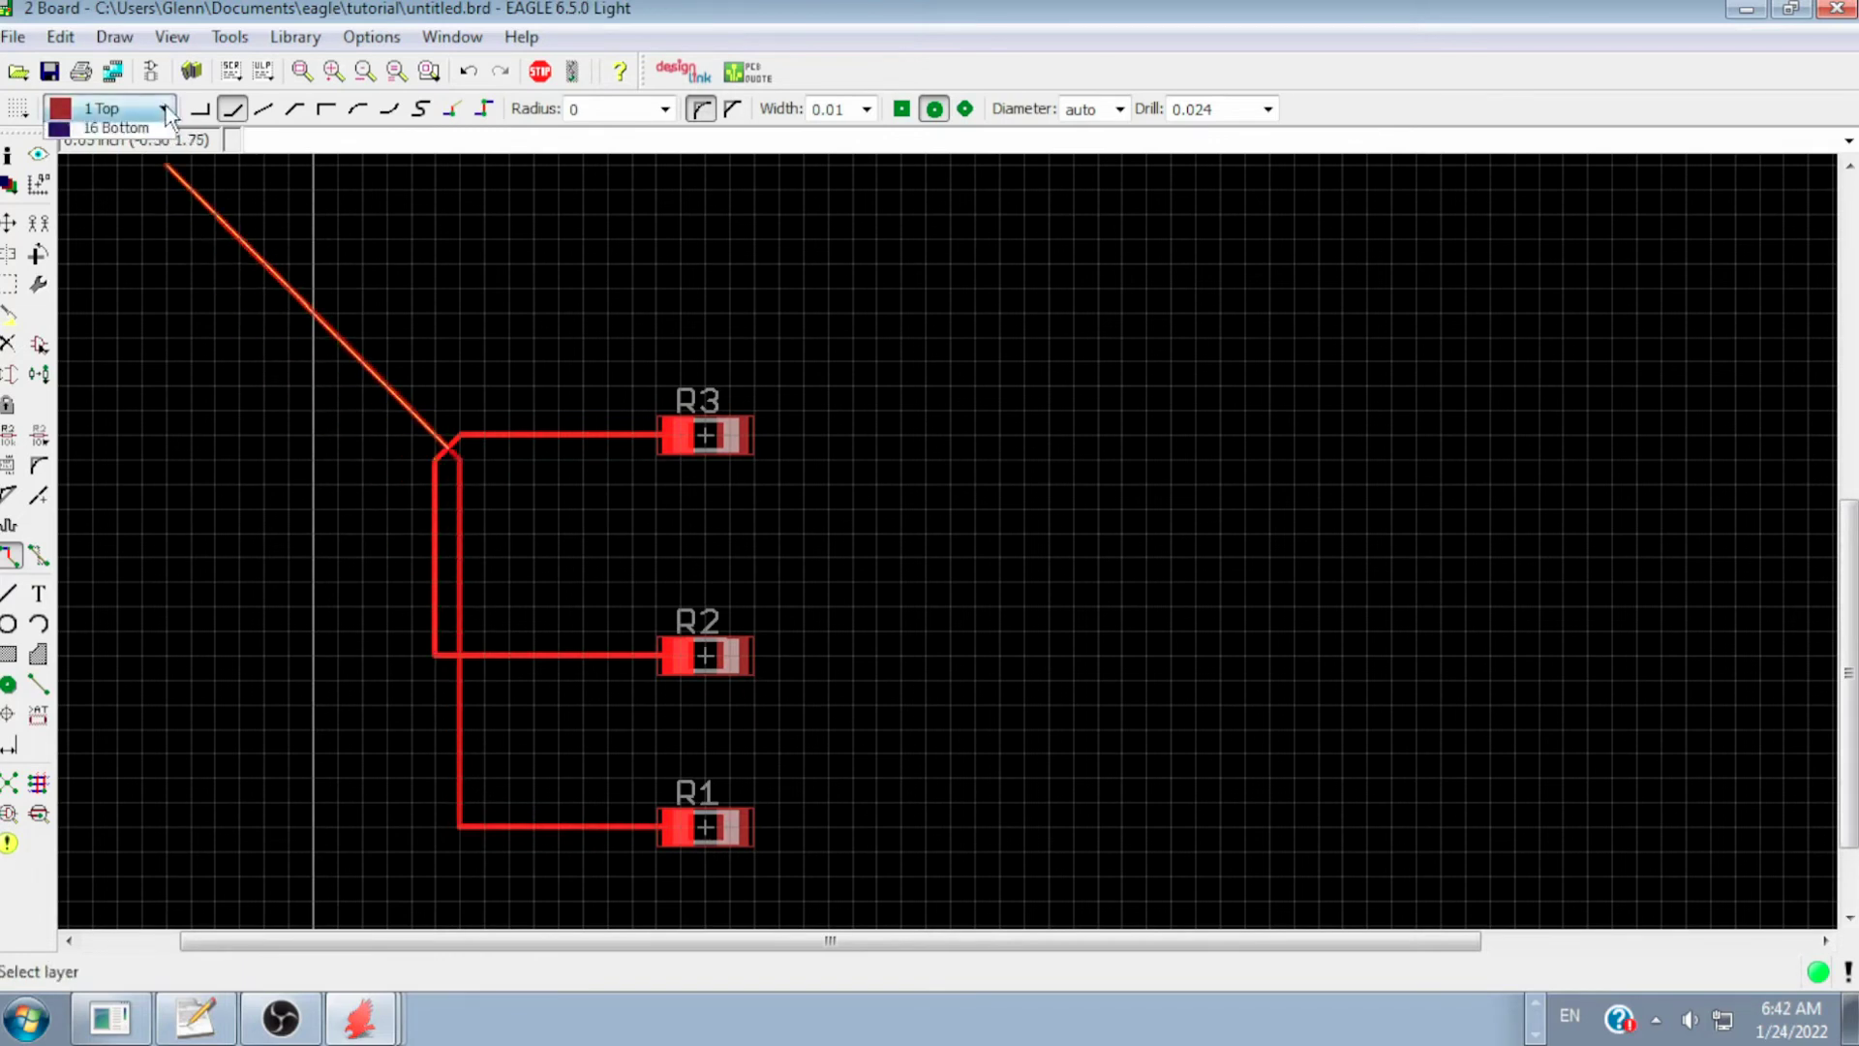
click(140, 157)
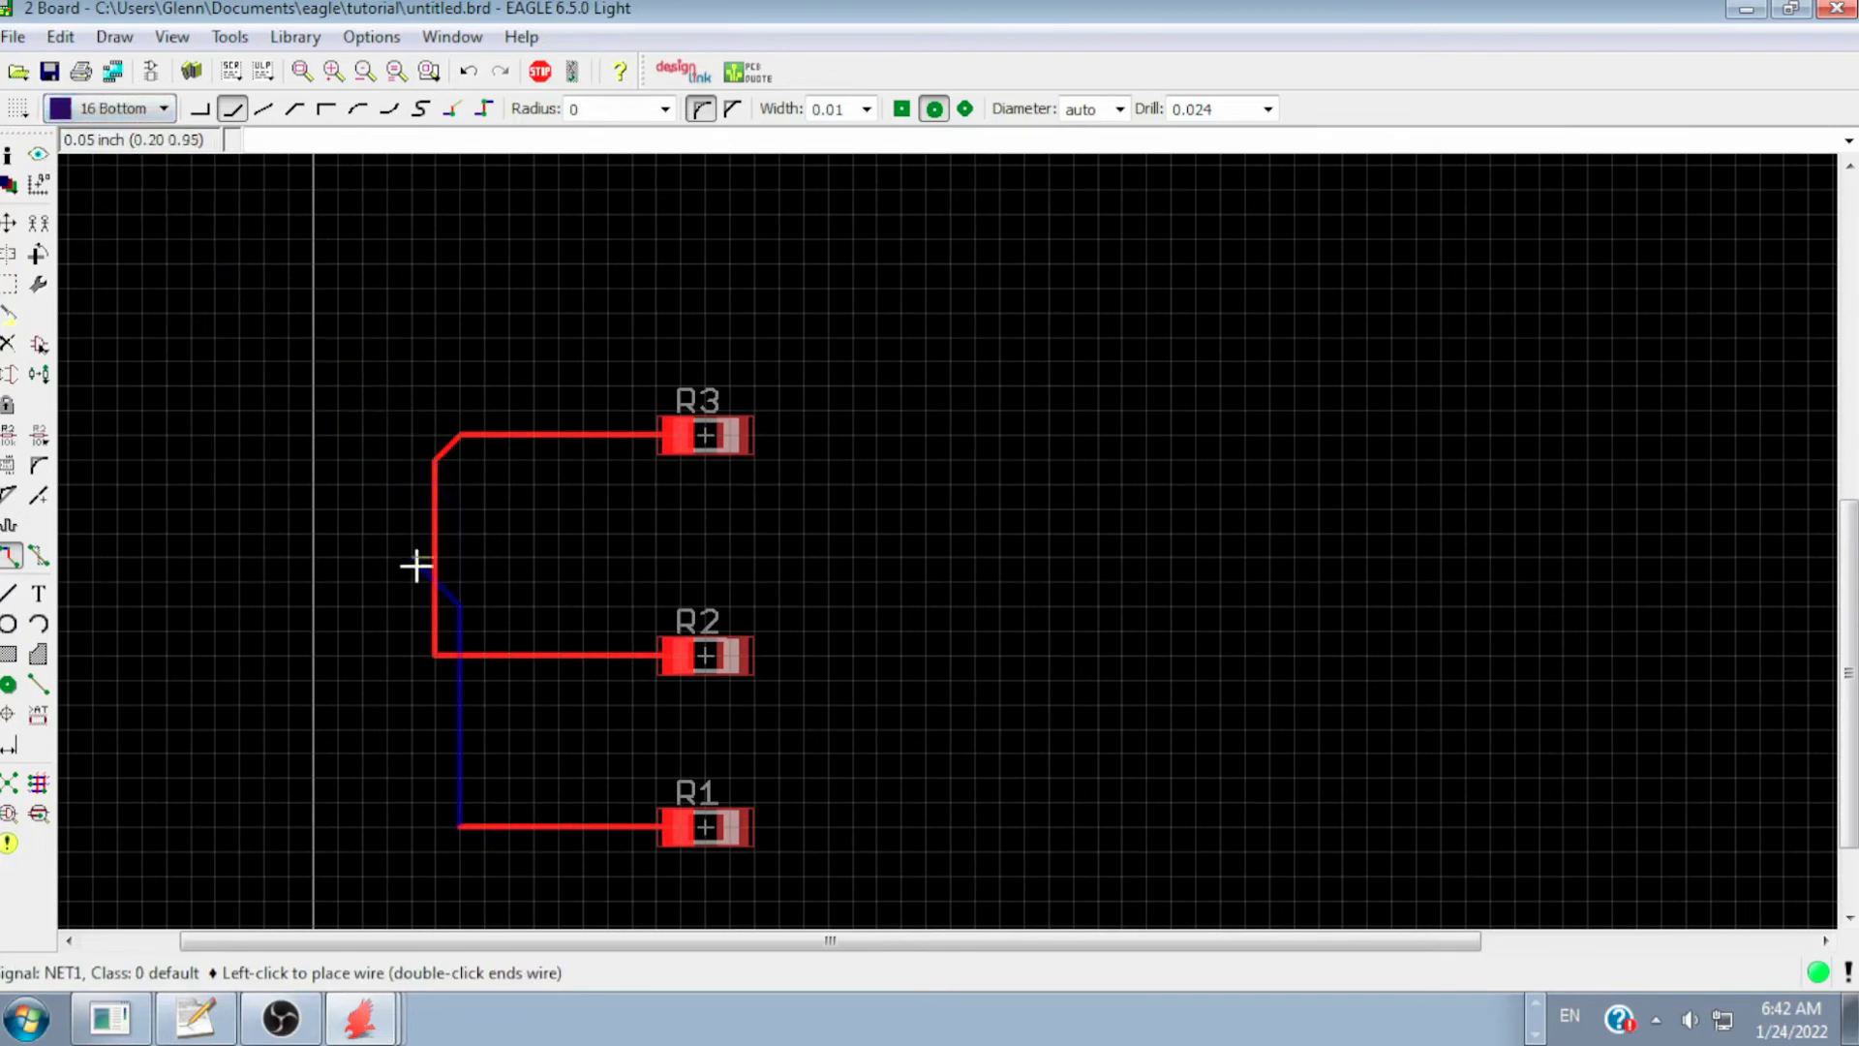
click(463, 706)
click(457, 828)
click(460, 829)
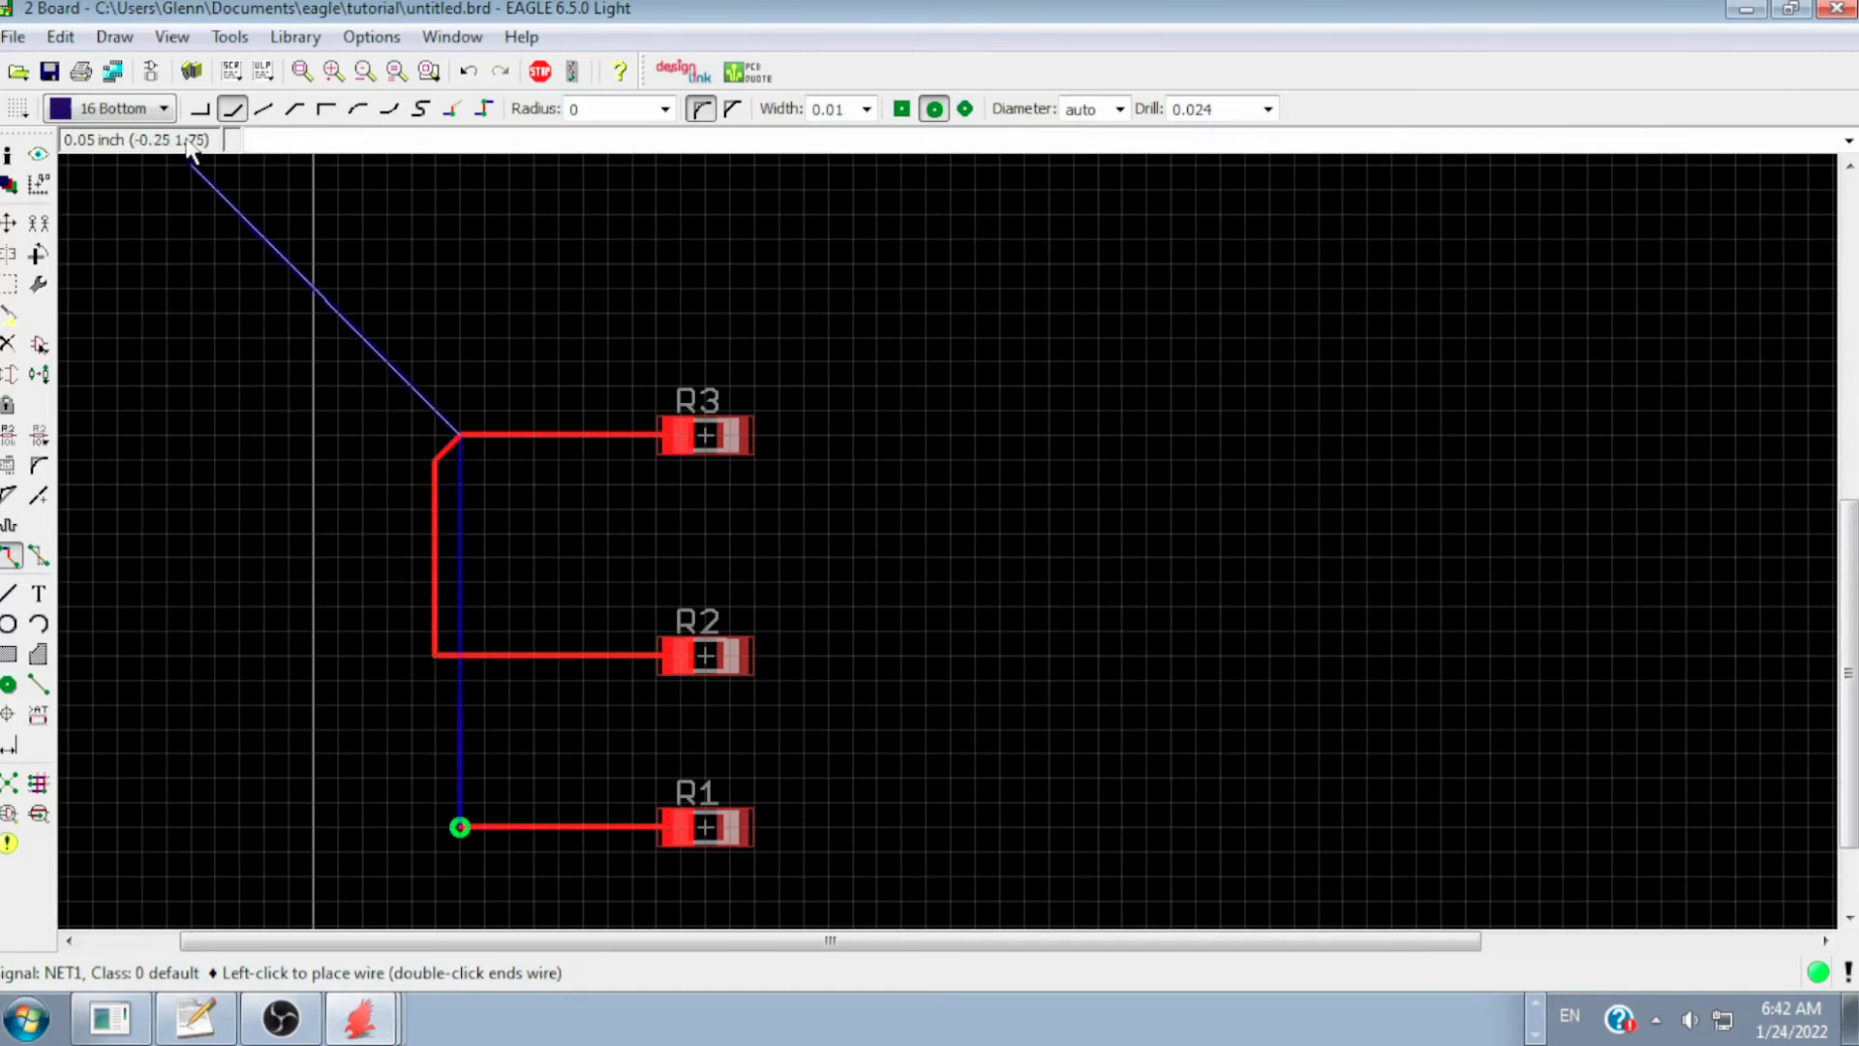
- Finish R1's NET1 route on the 1 Top layer, from about (0.30, 0.65) inch up to R2's horizontal trace at (0.30, 0.75)
click(165, 108)
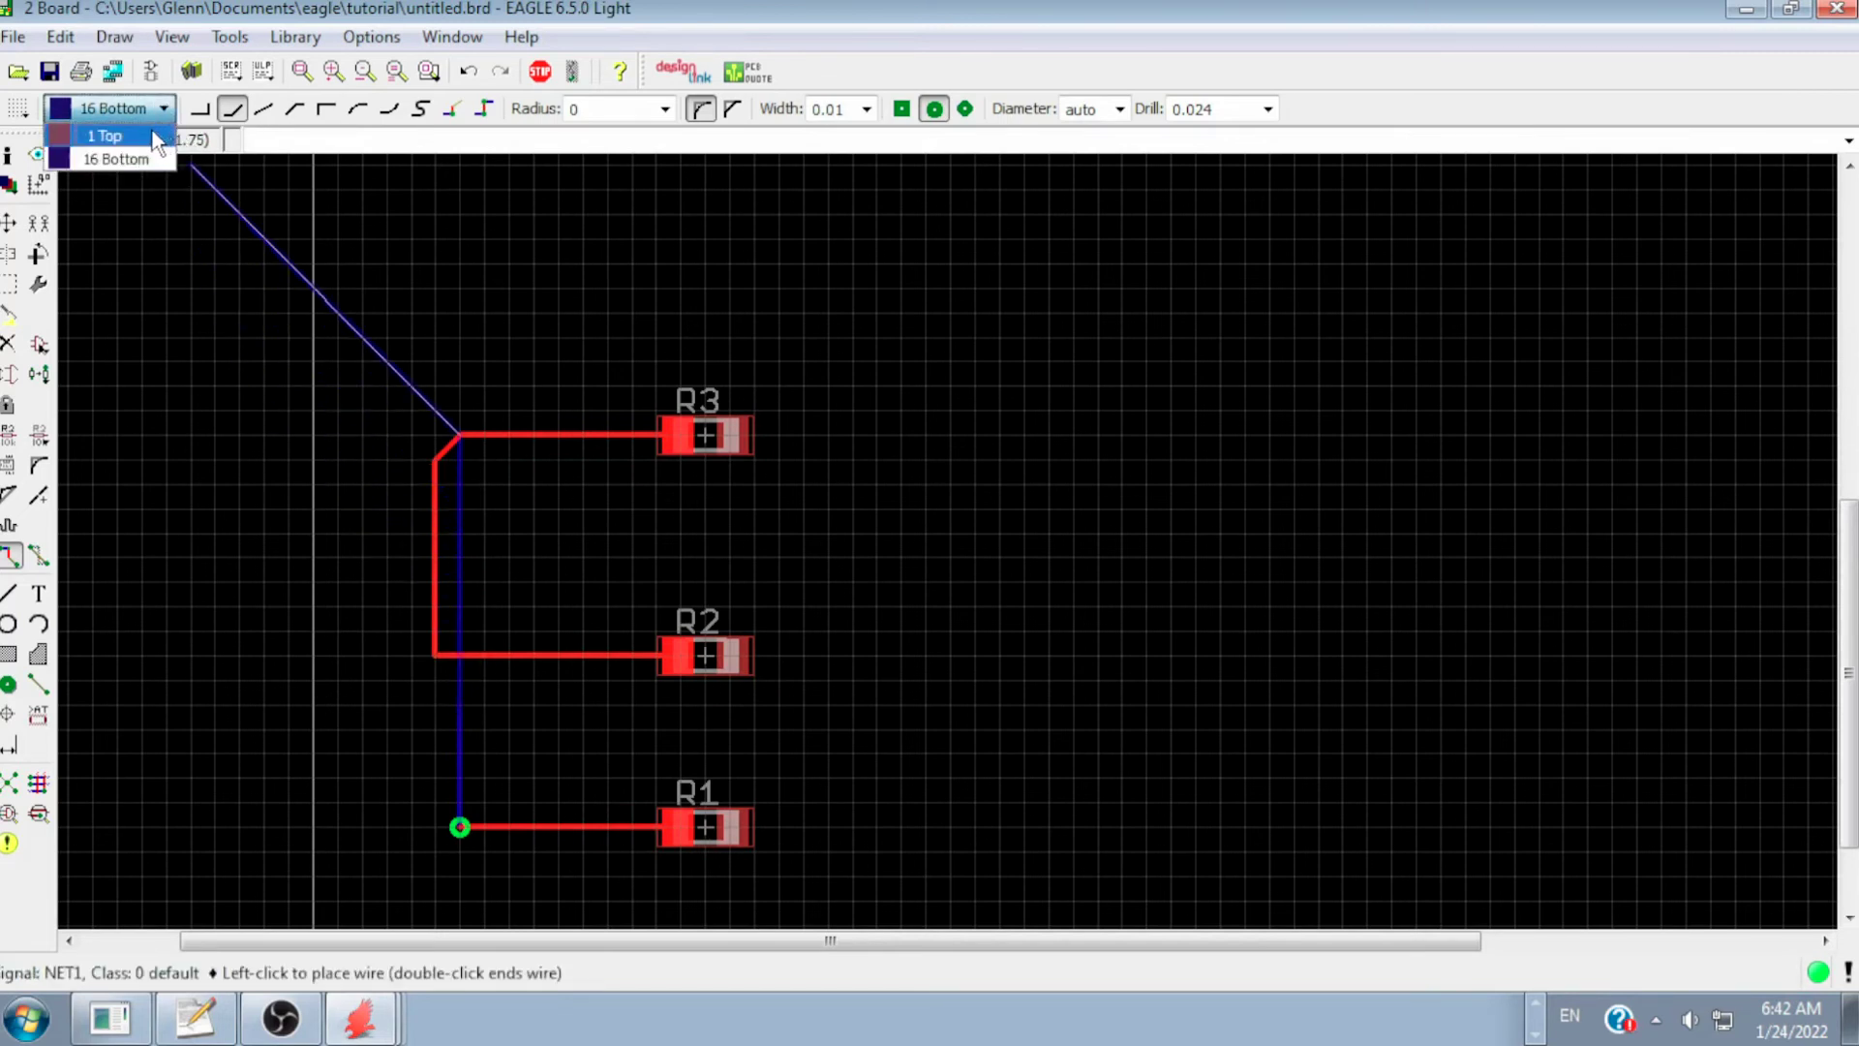
click(106, 136)
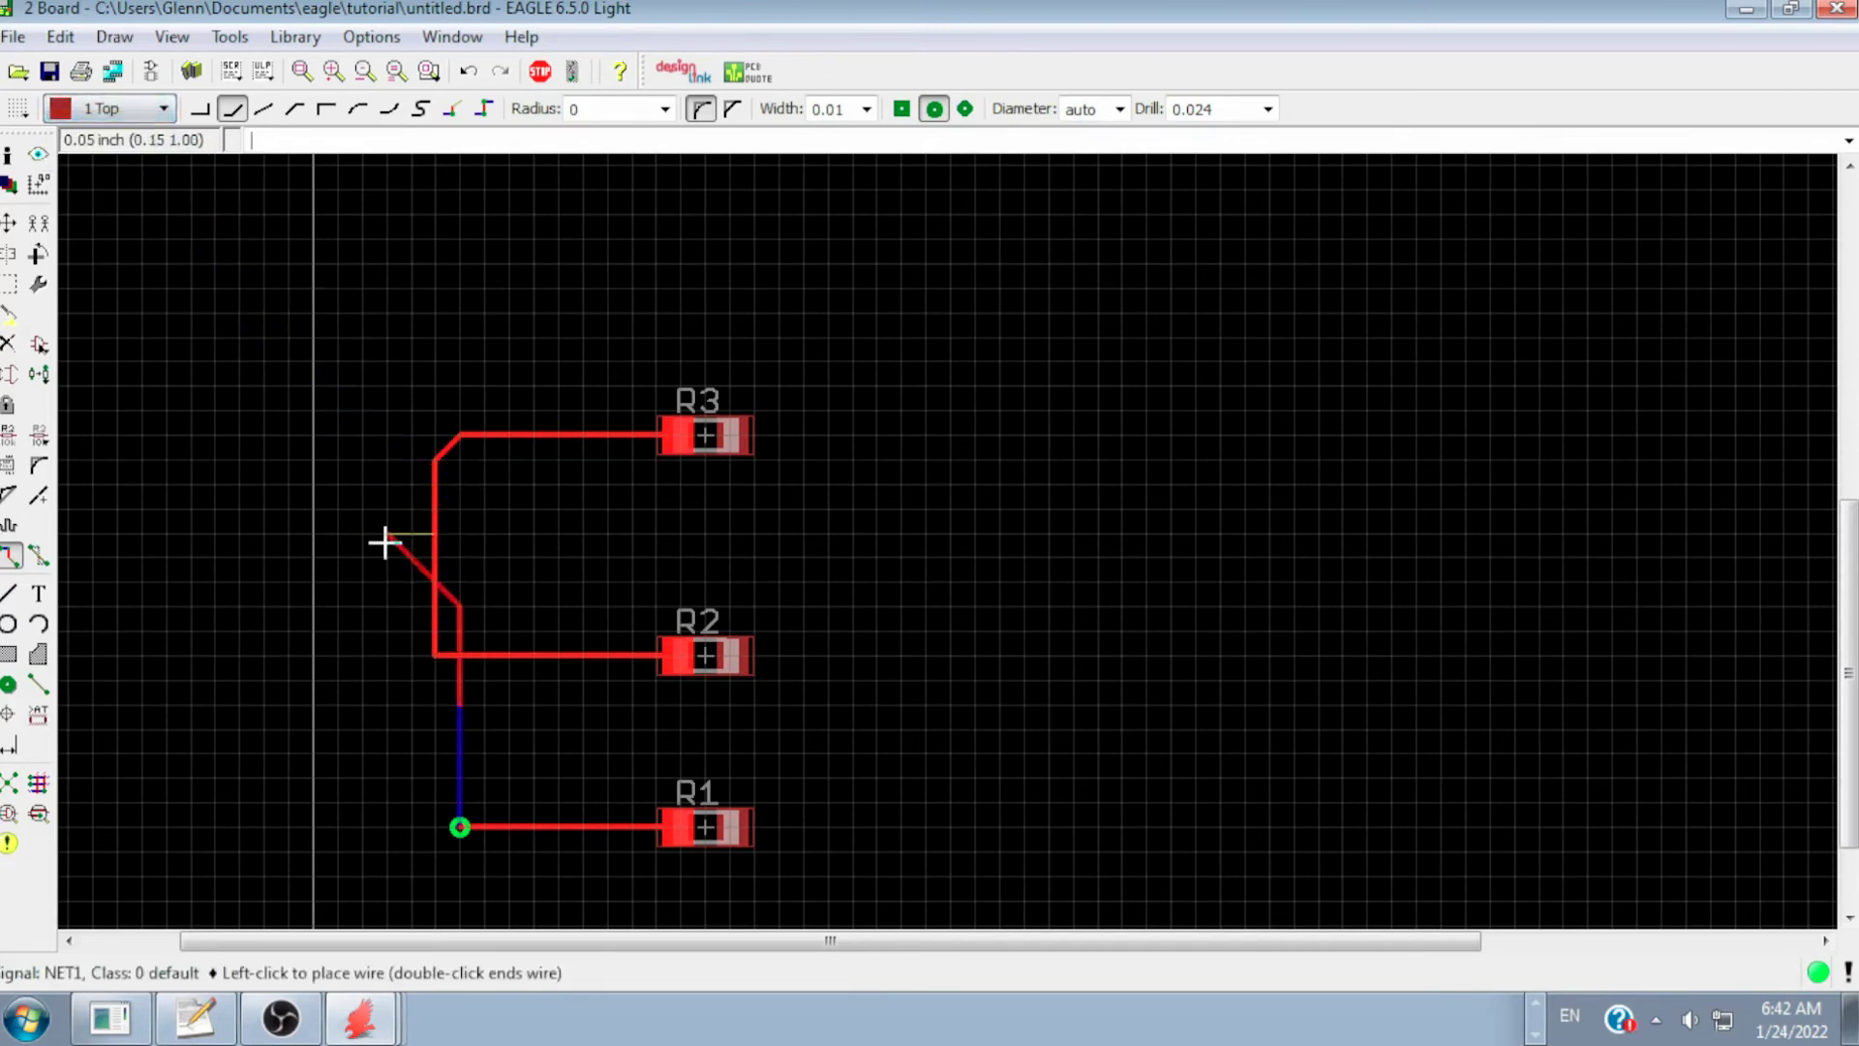
click(460, 655)
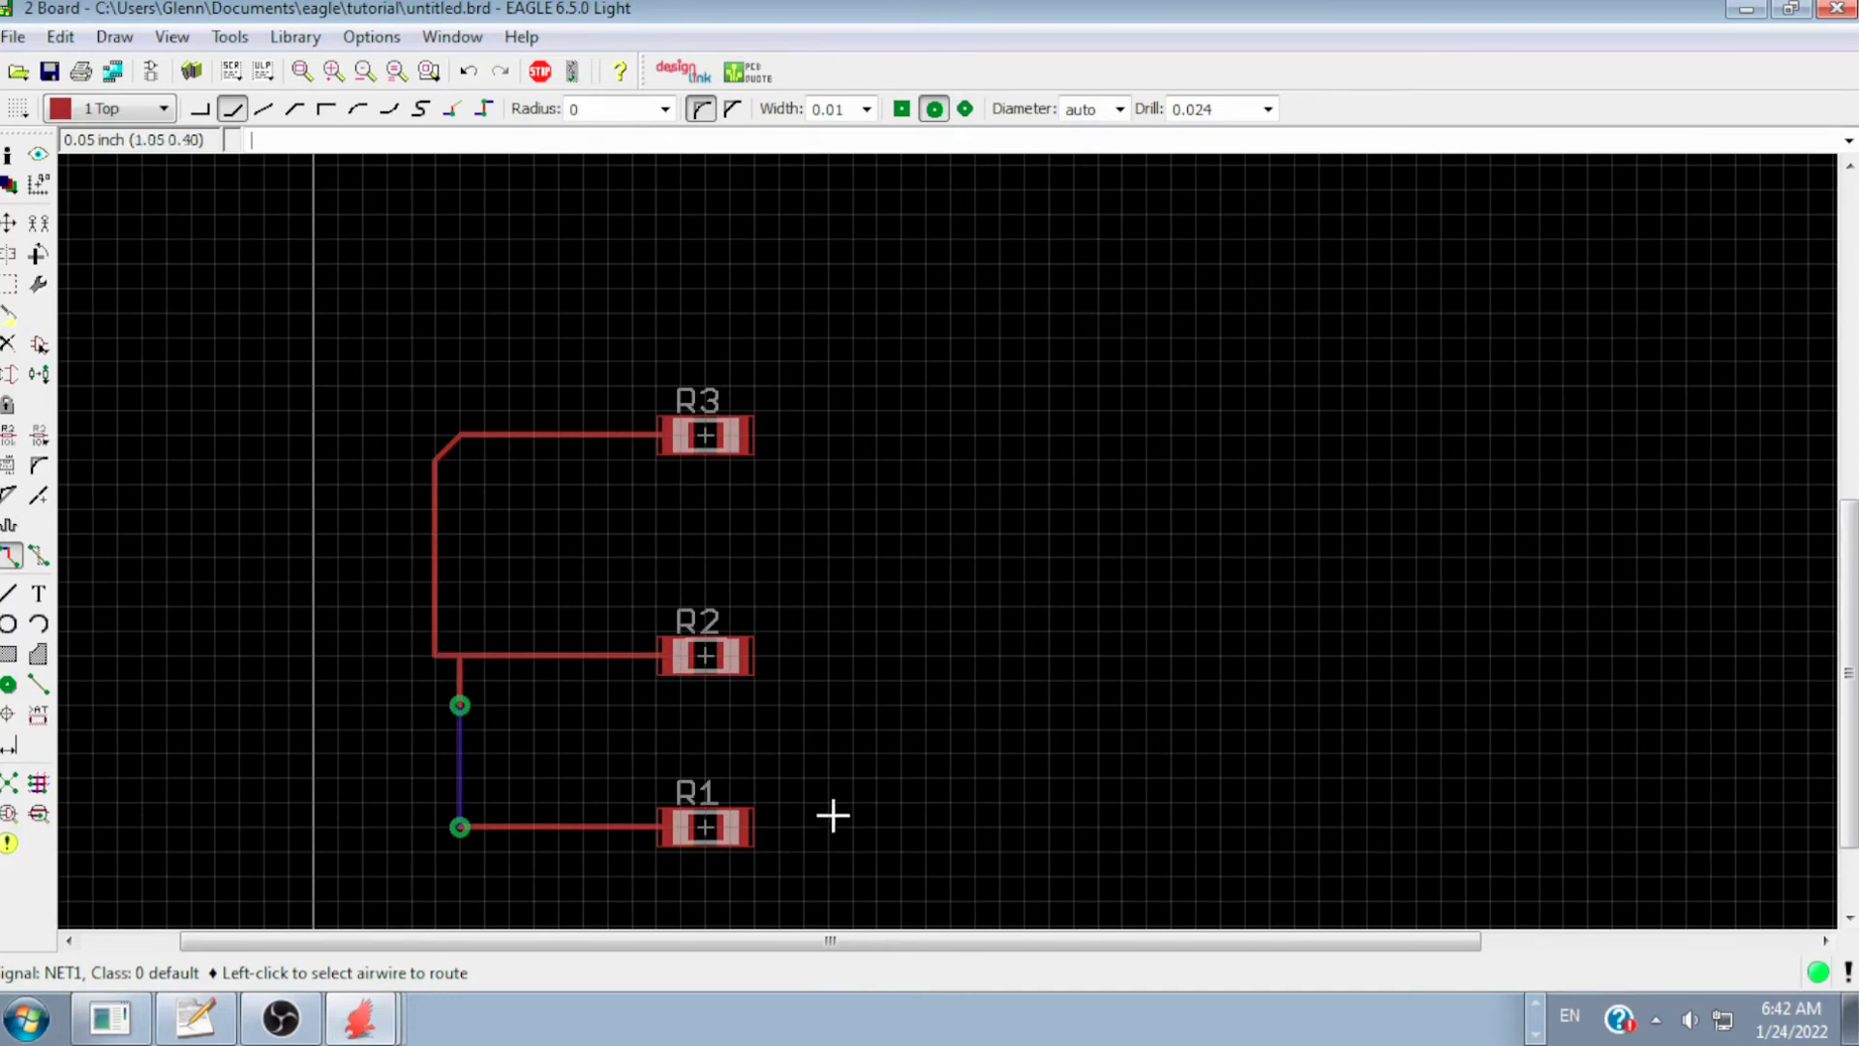
- Check the NET1 routing against the schematic and undo the two routing operations that start from R1
click(153, 71)
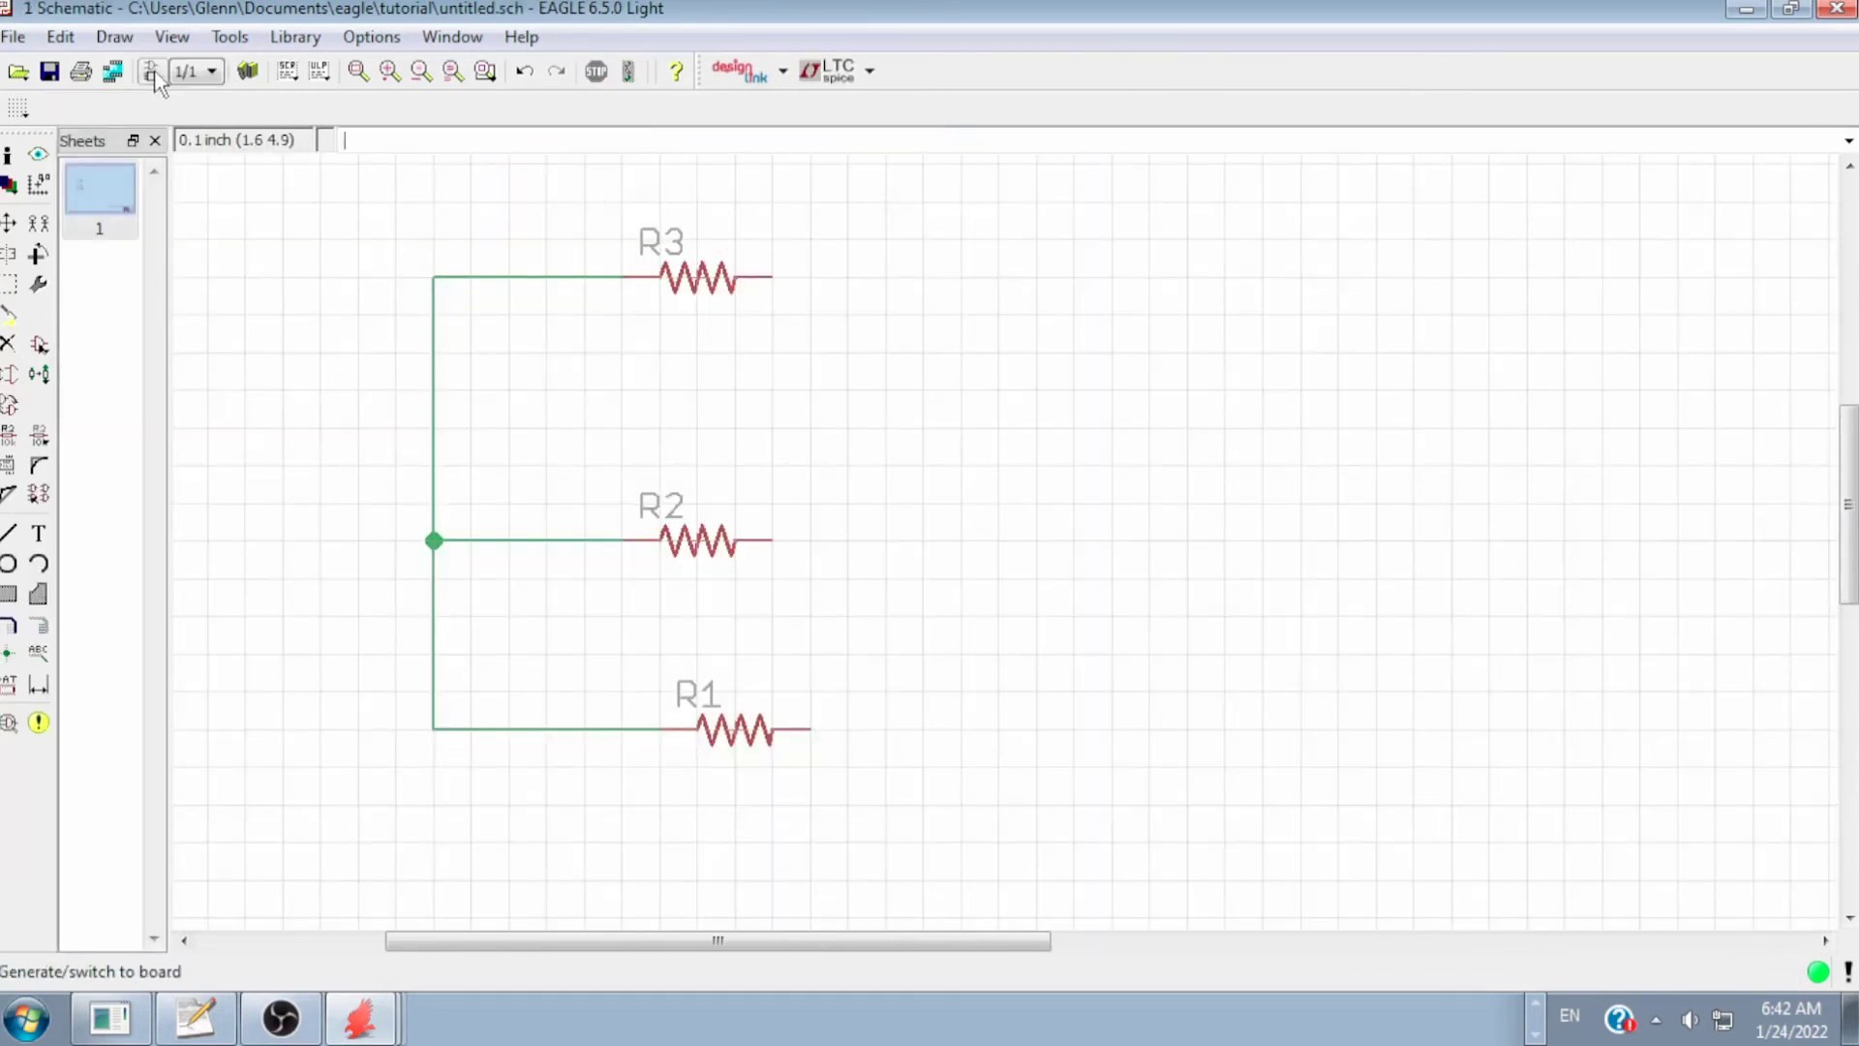
click(152, 72)
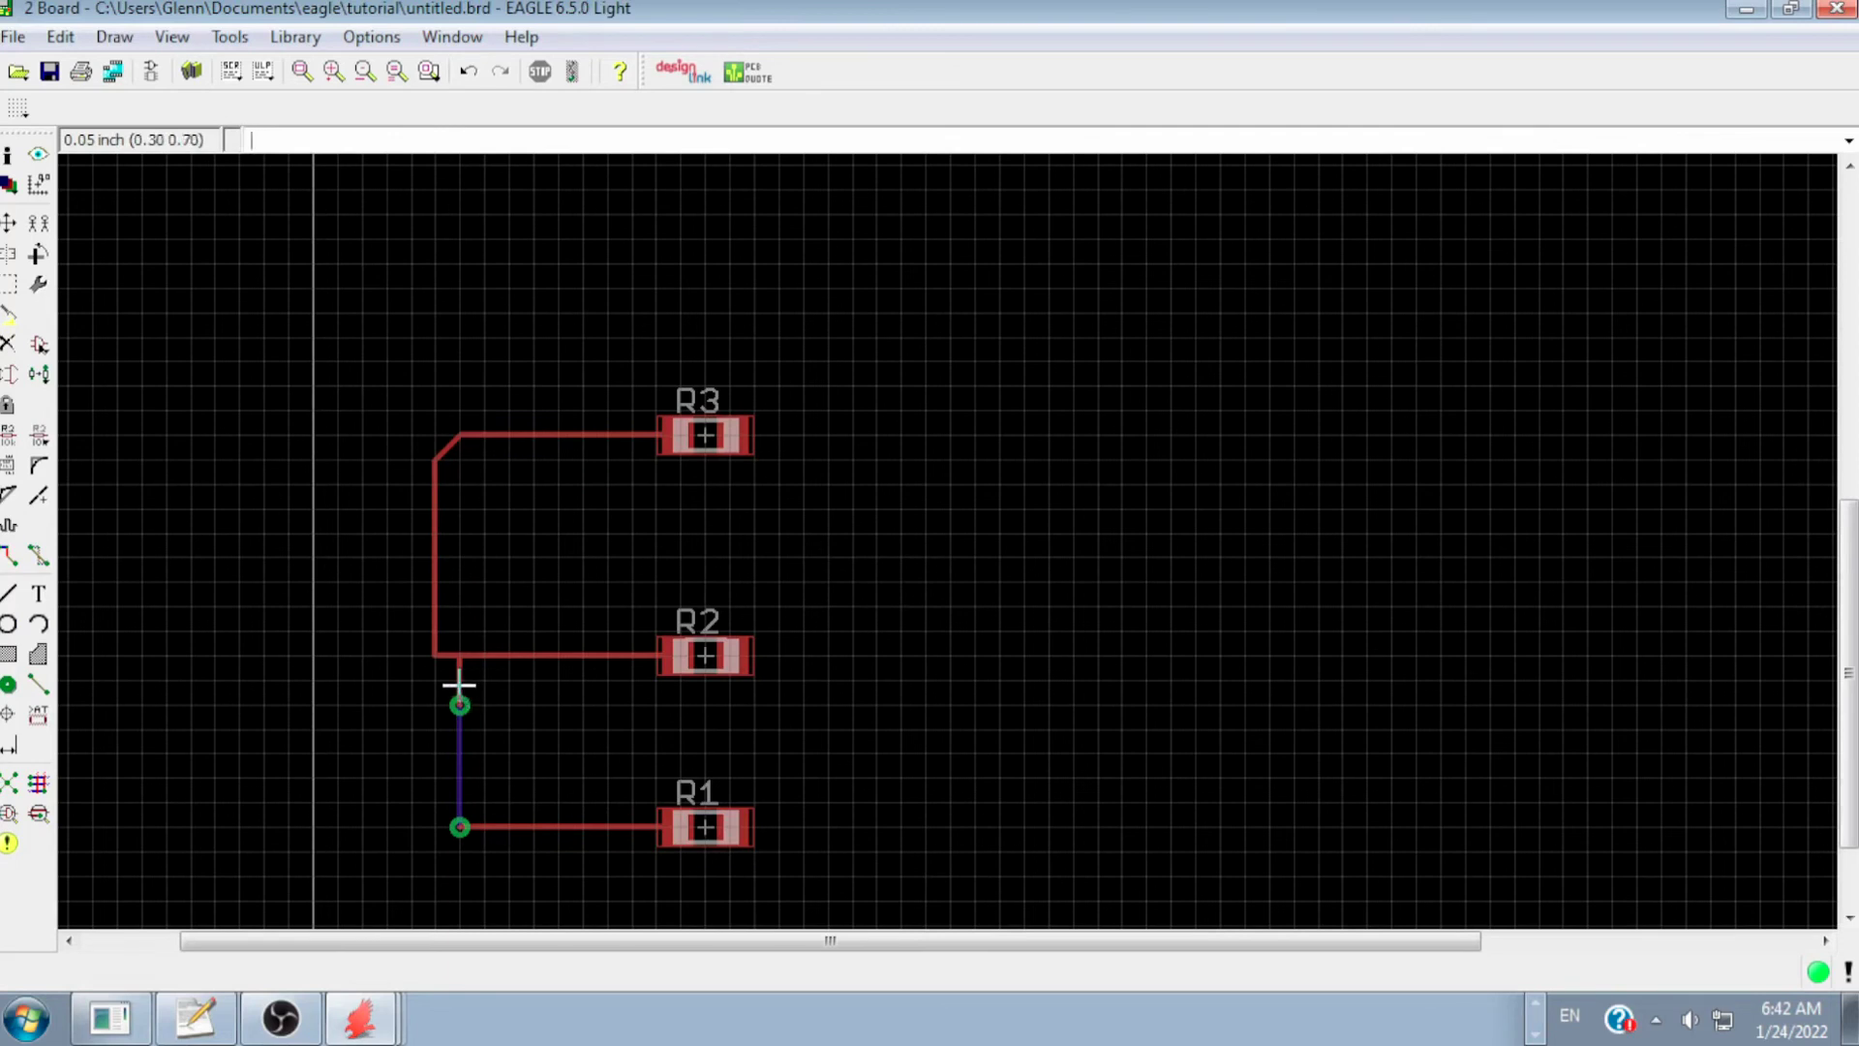
key(ctrl+z)
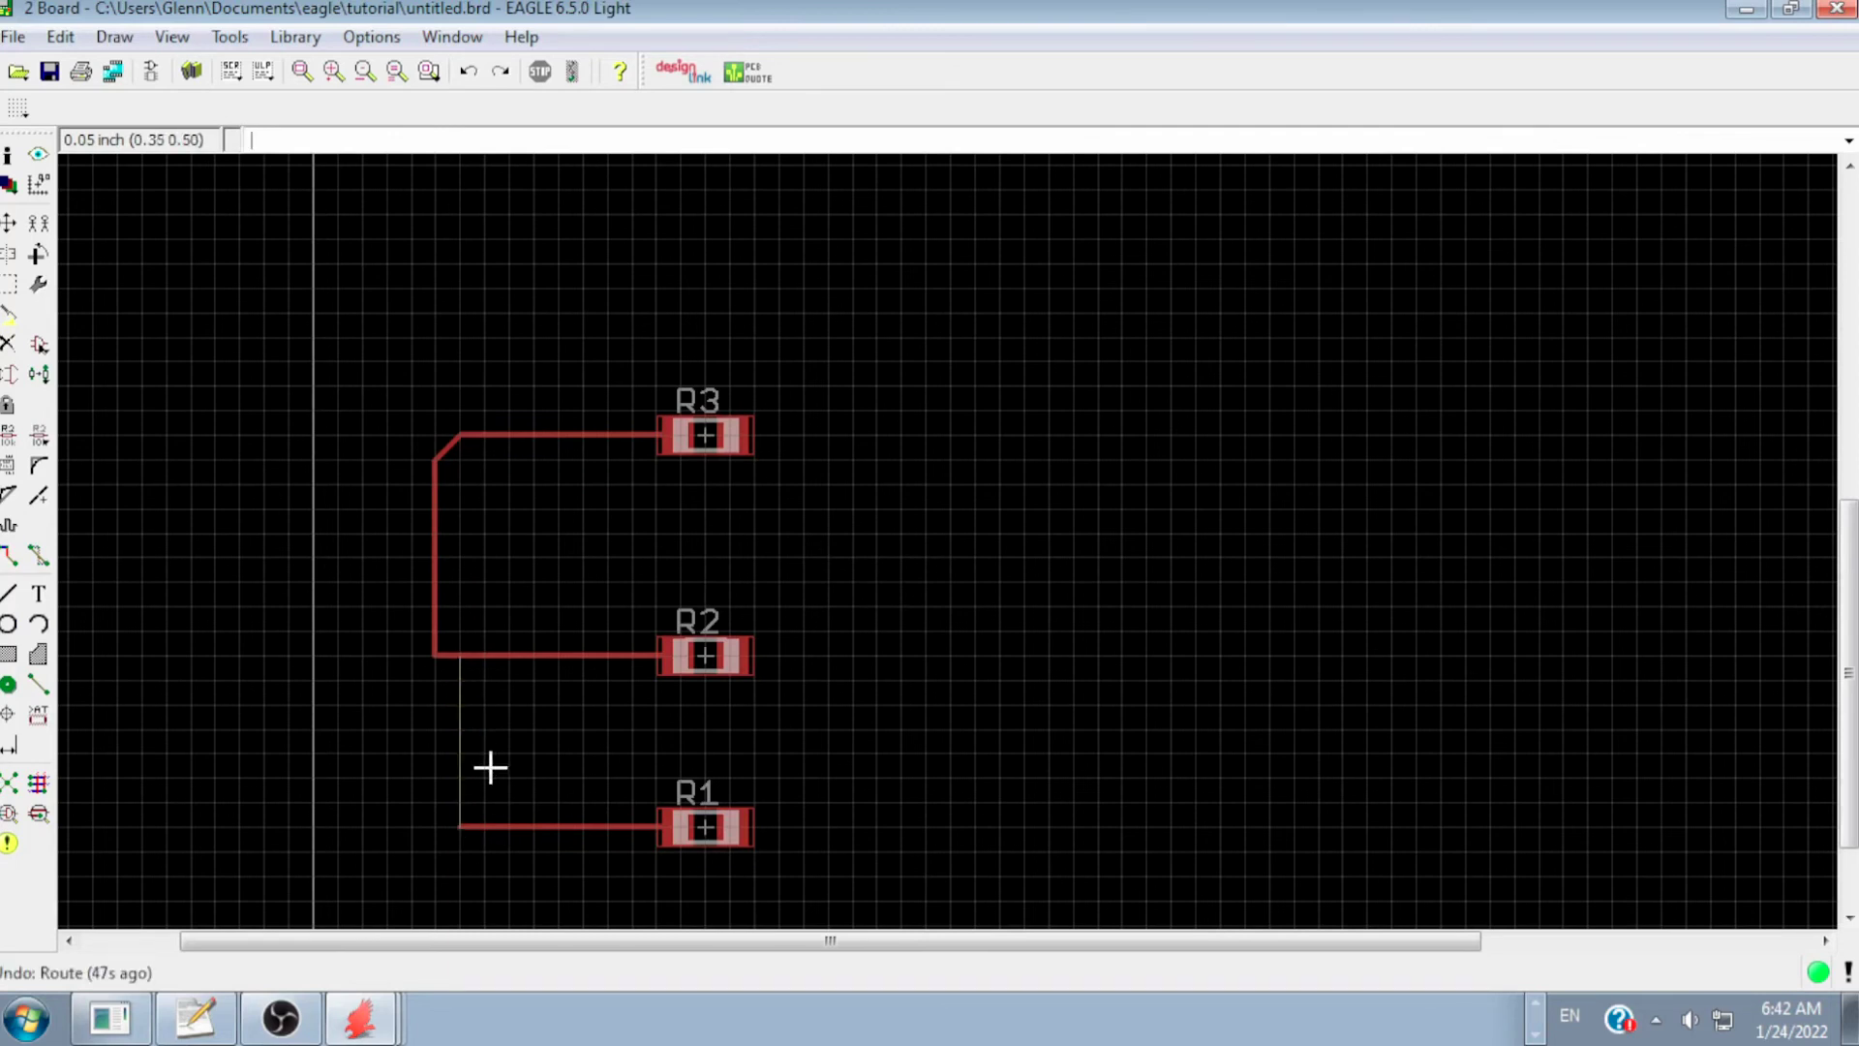
key(ctrl+z)
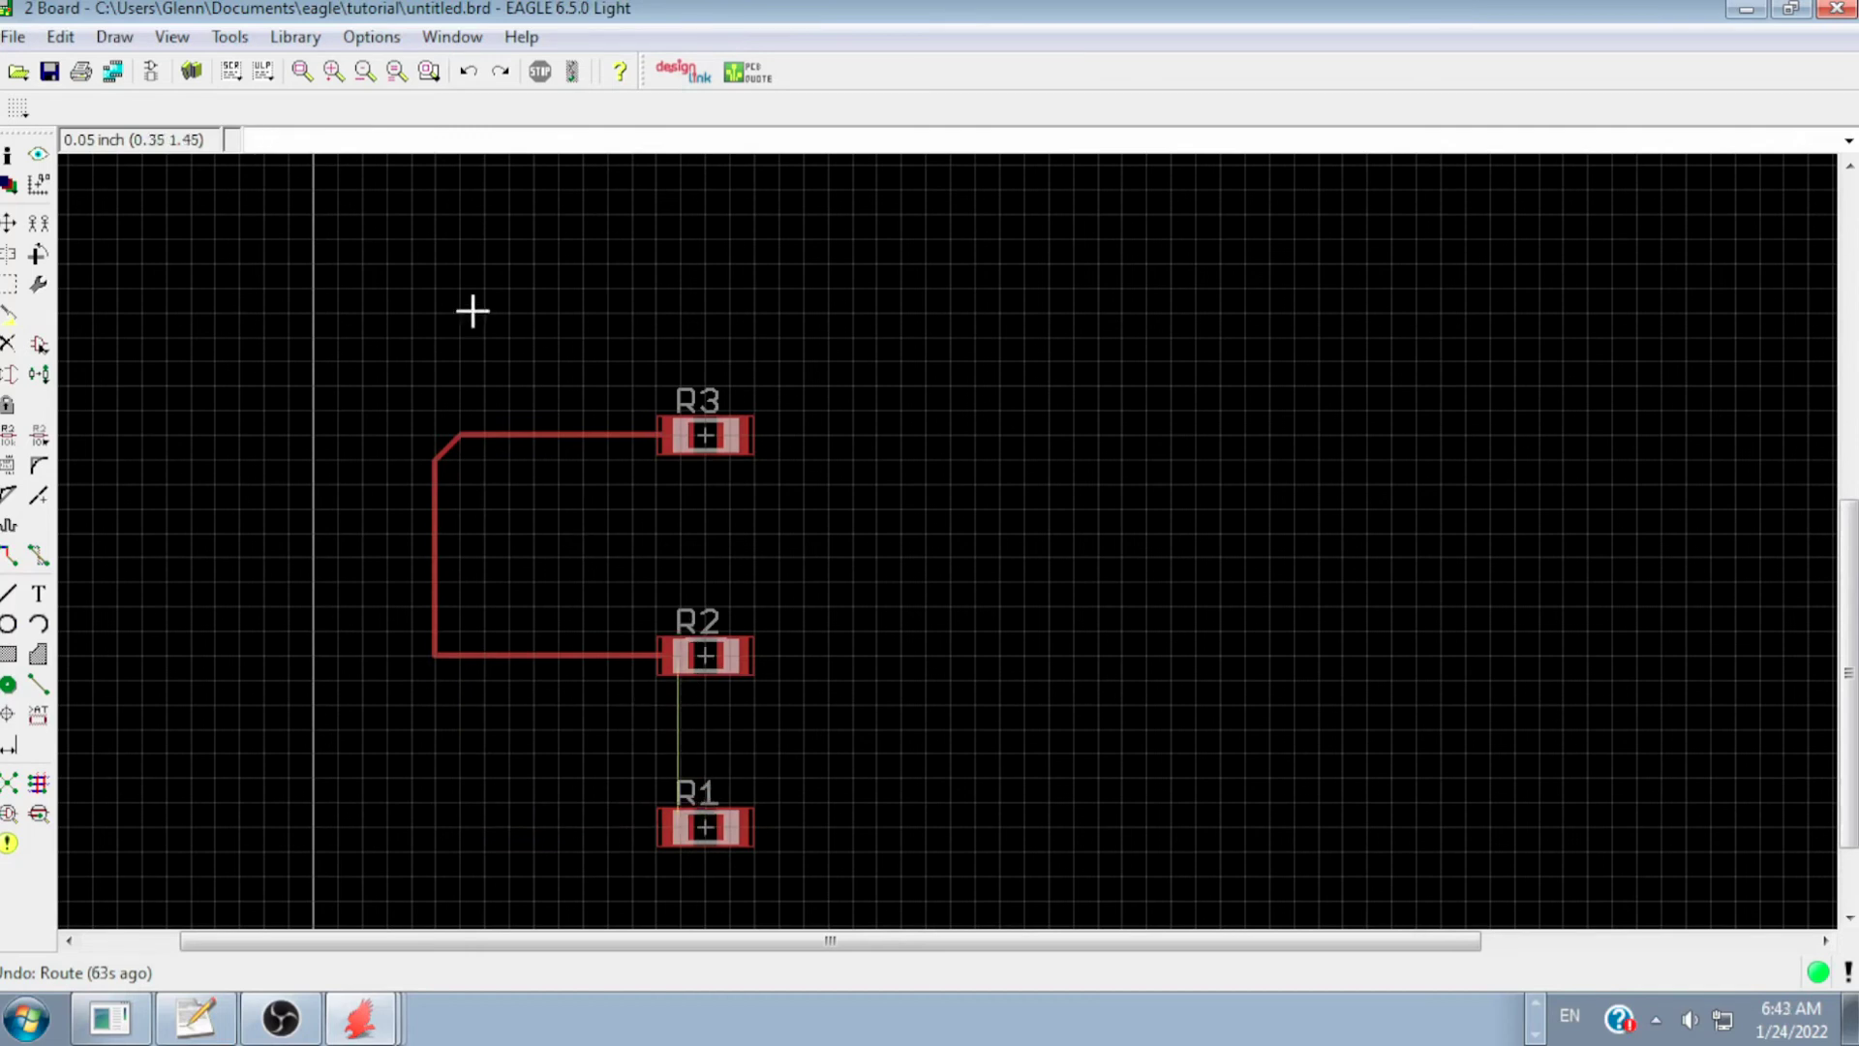
- Autoroute the remaining NET1 airwire between R1 and R2 with the default autorouter settings
click(228, 43)
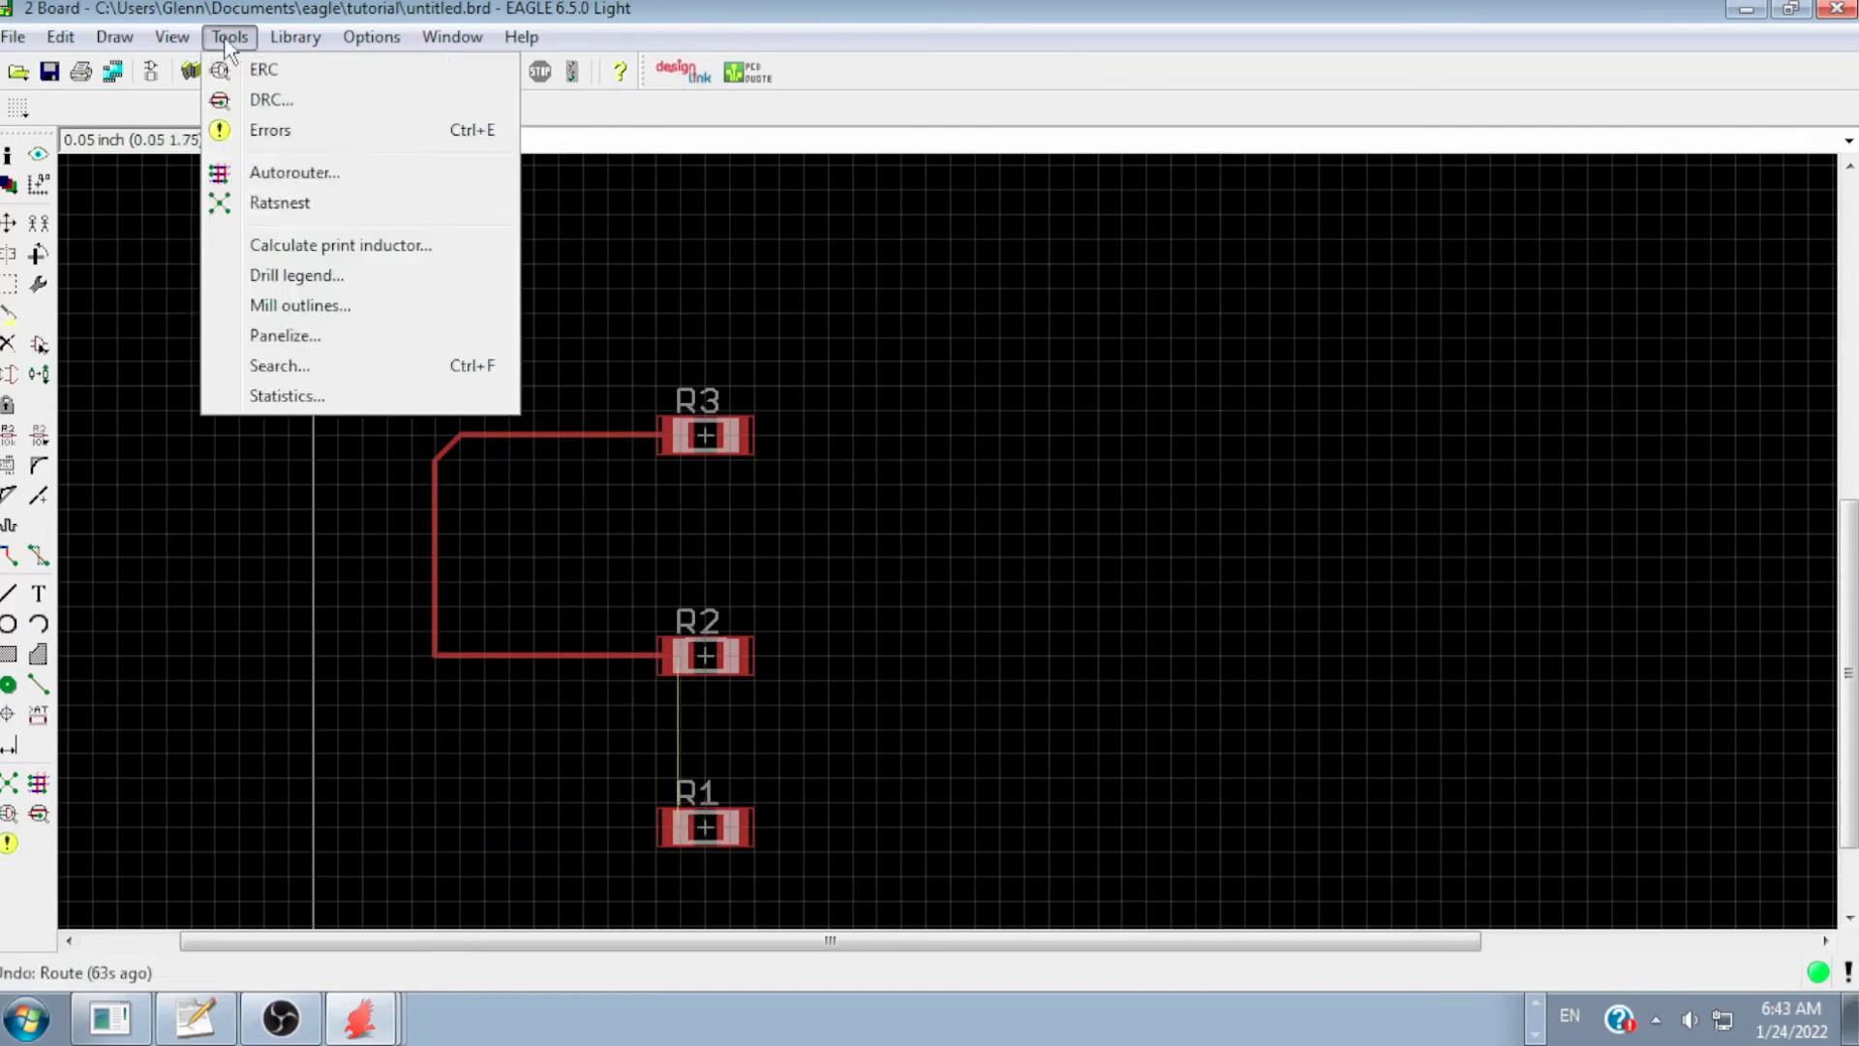
click(301, 174)
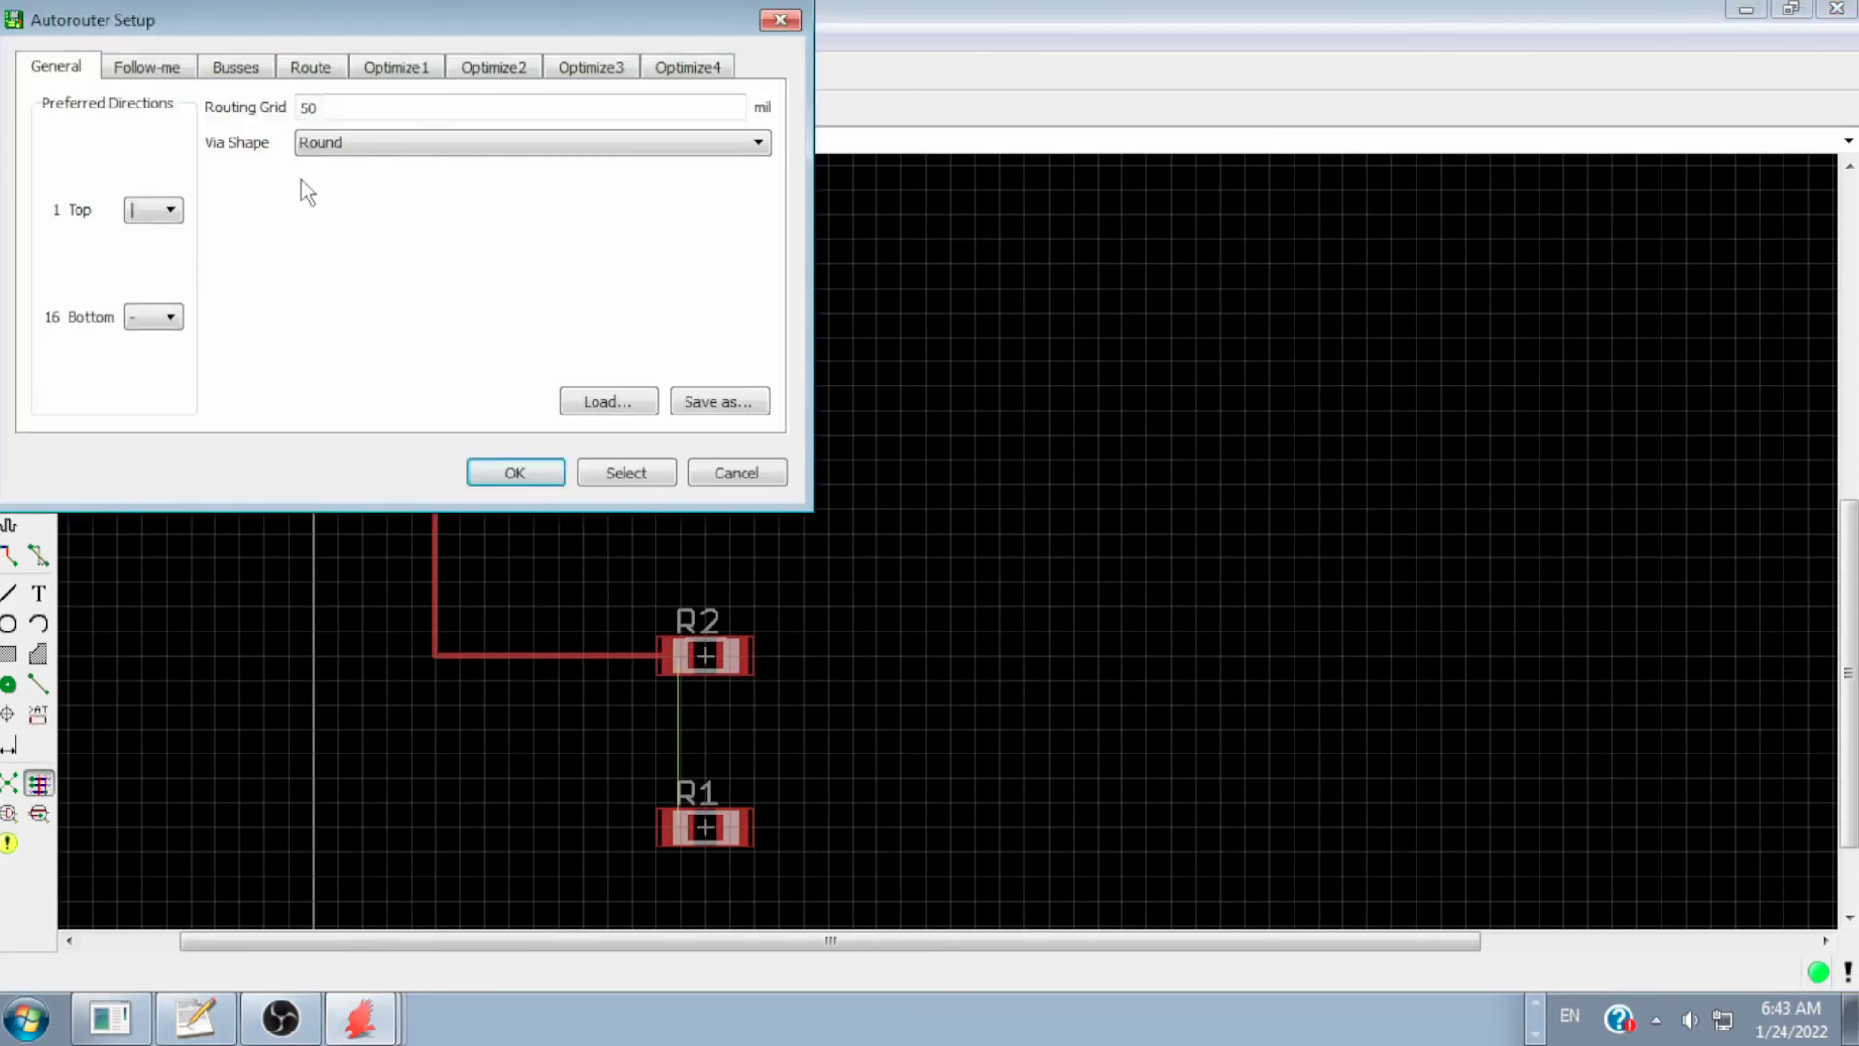
click(514, 474)
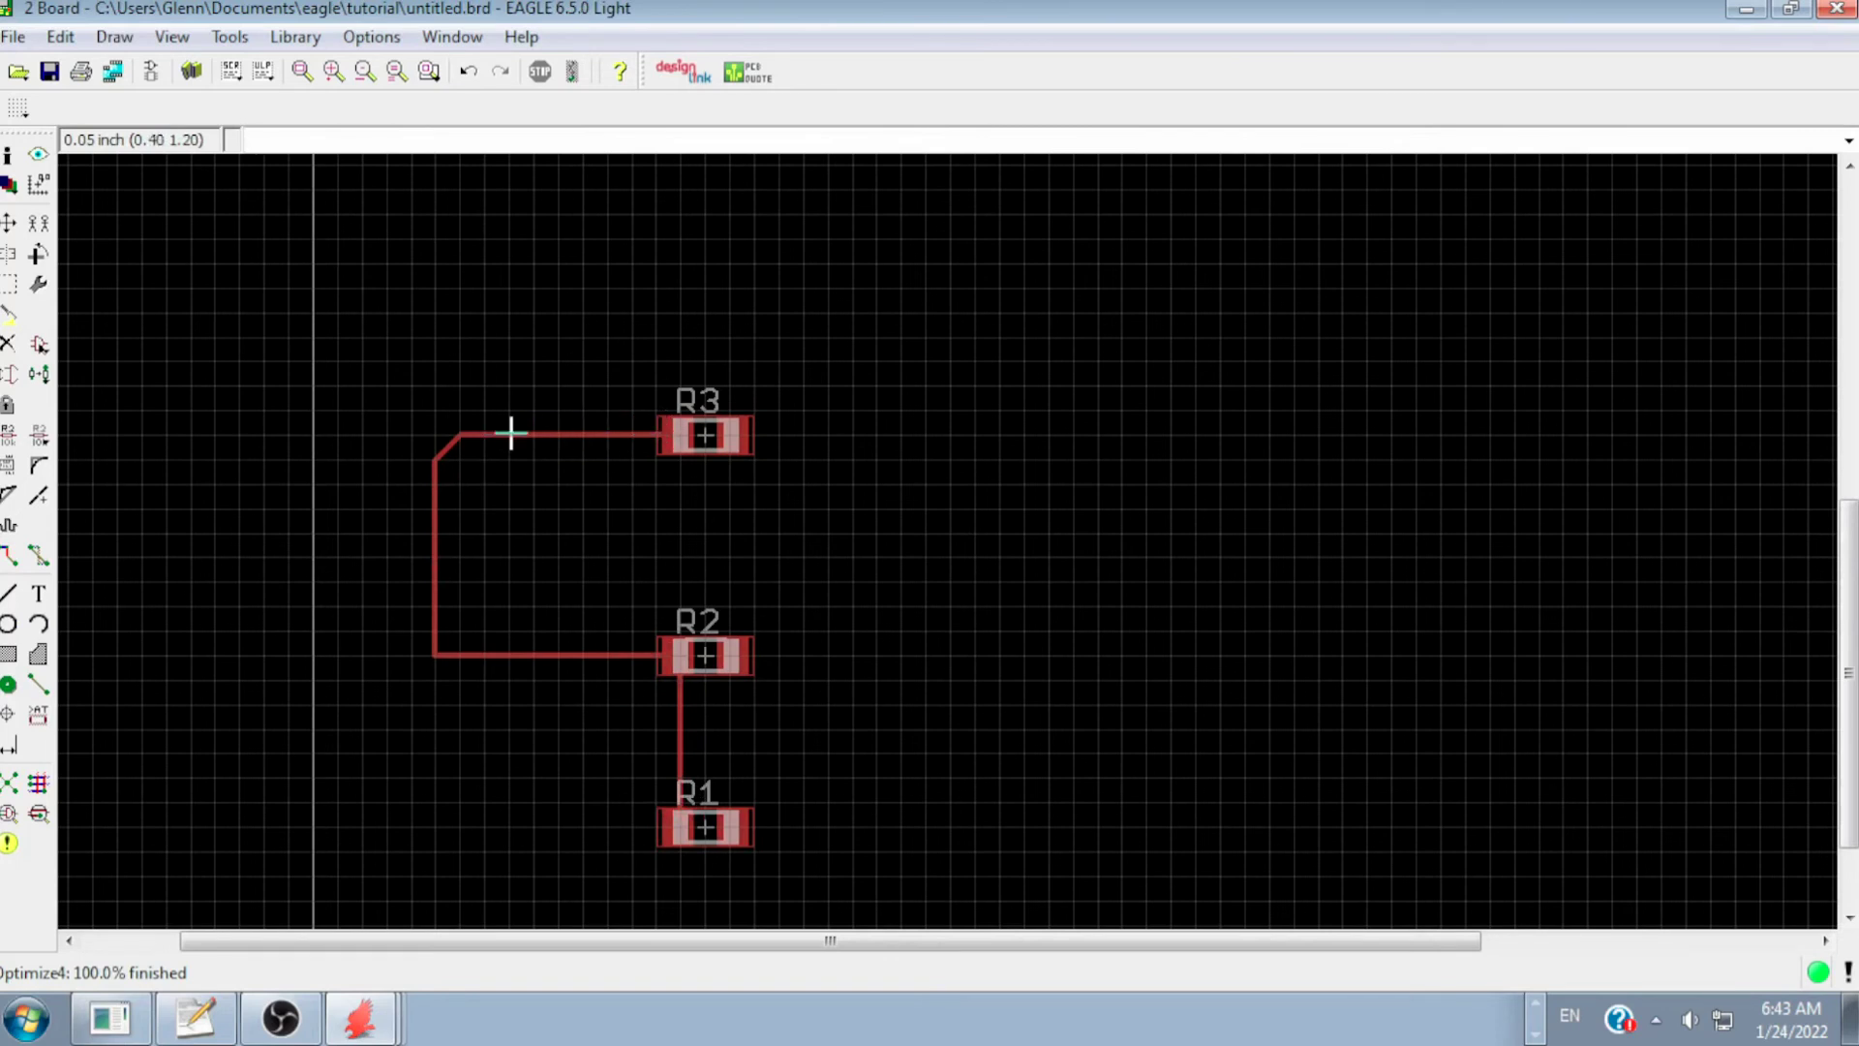
- Set the width of the vertical NET1 trace segment between R3 and R2 to 0.024 inch
click(7, 158)
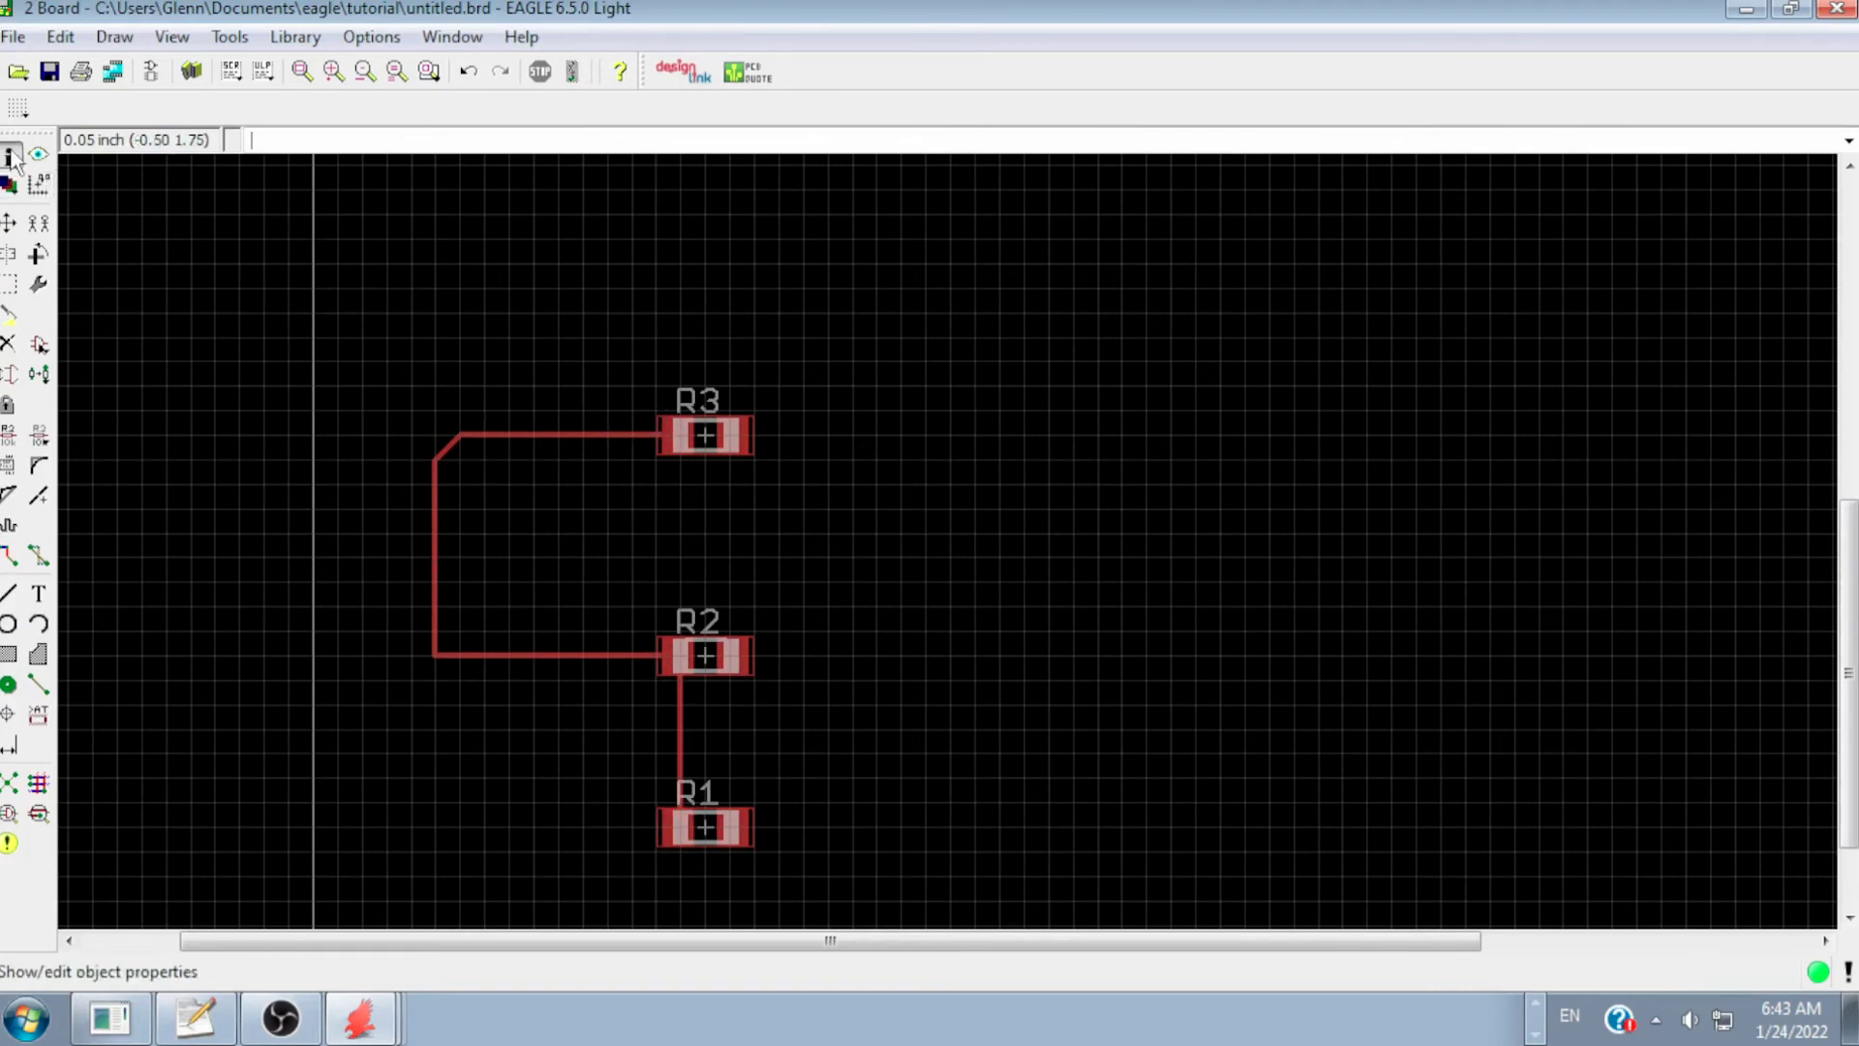
click(433, 558)
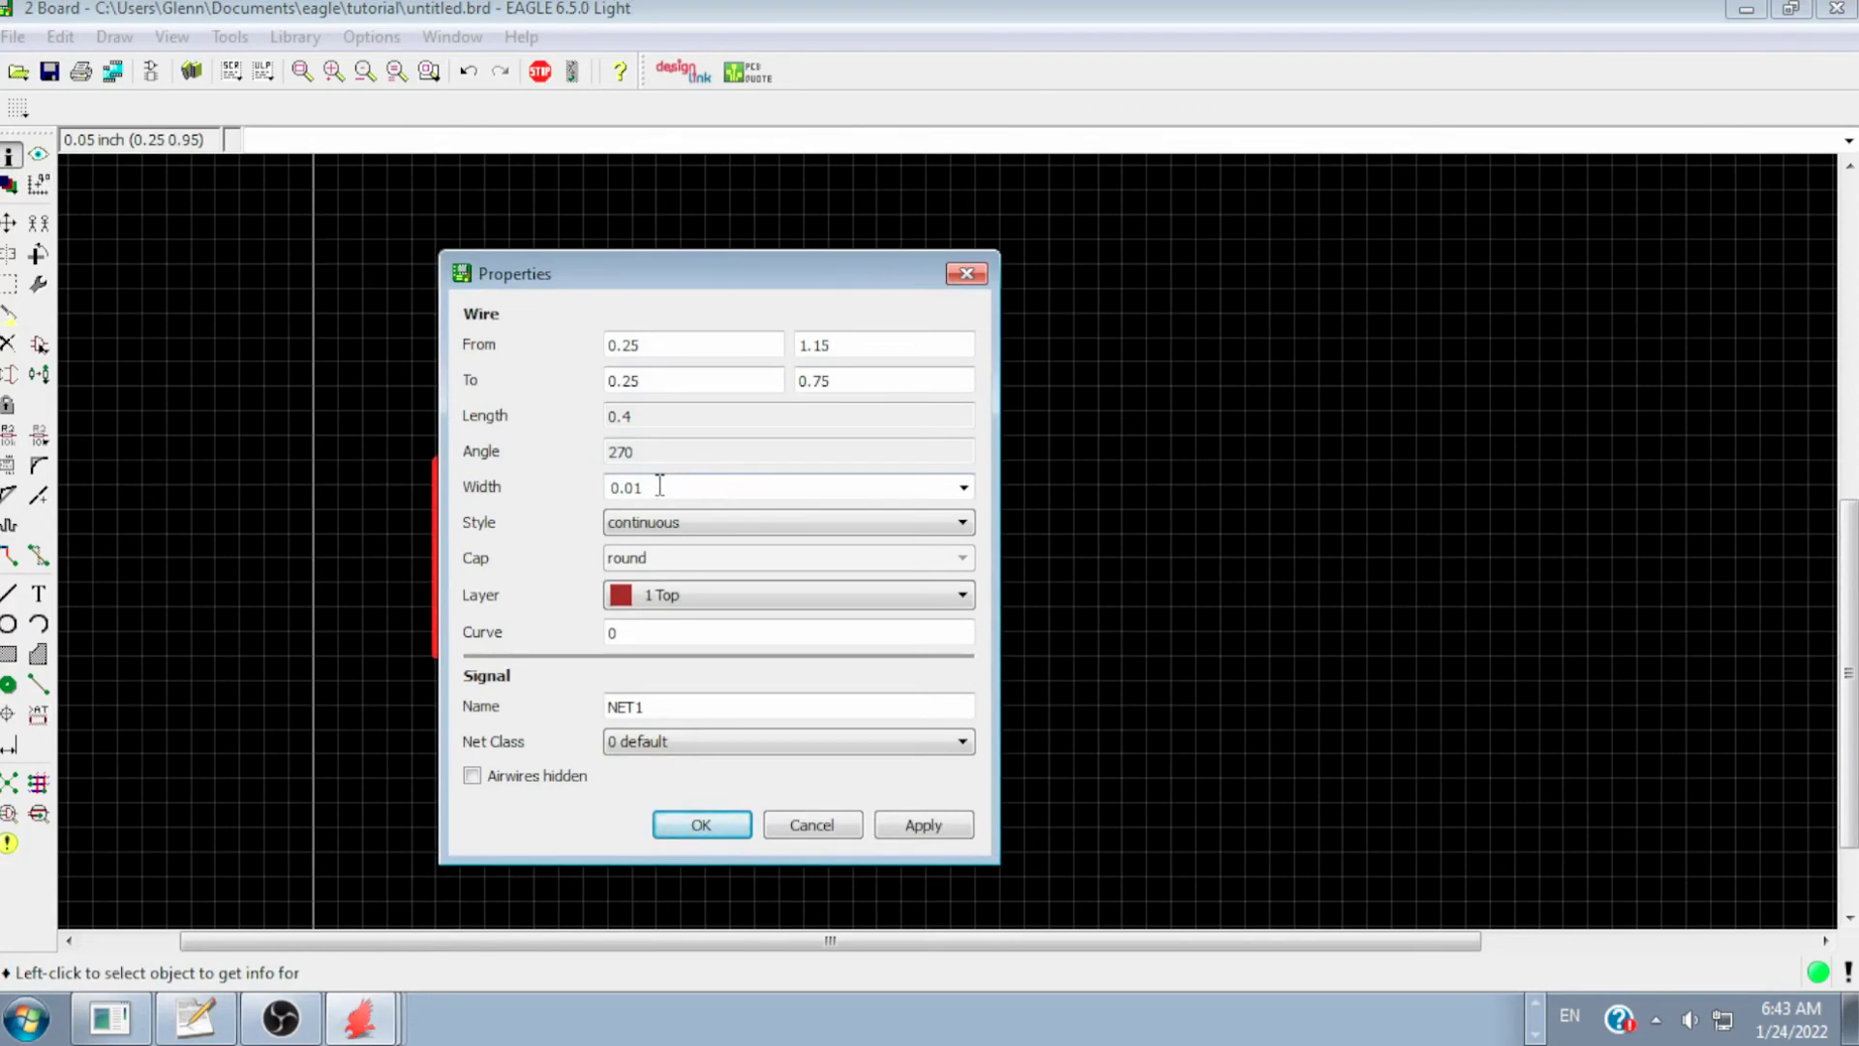
click(964, 489)
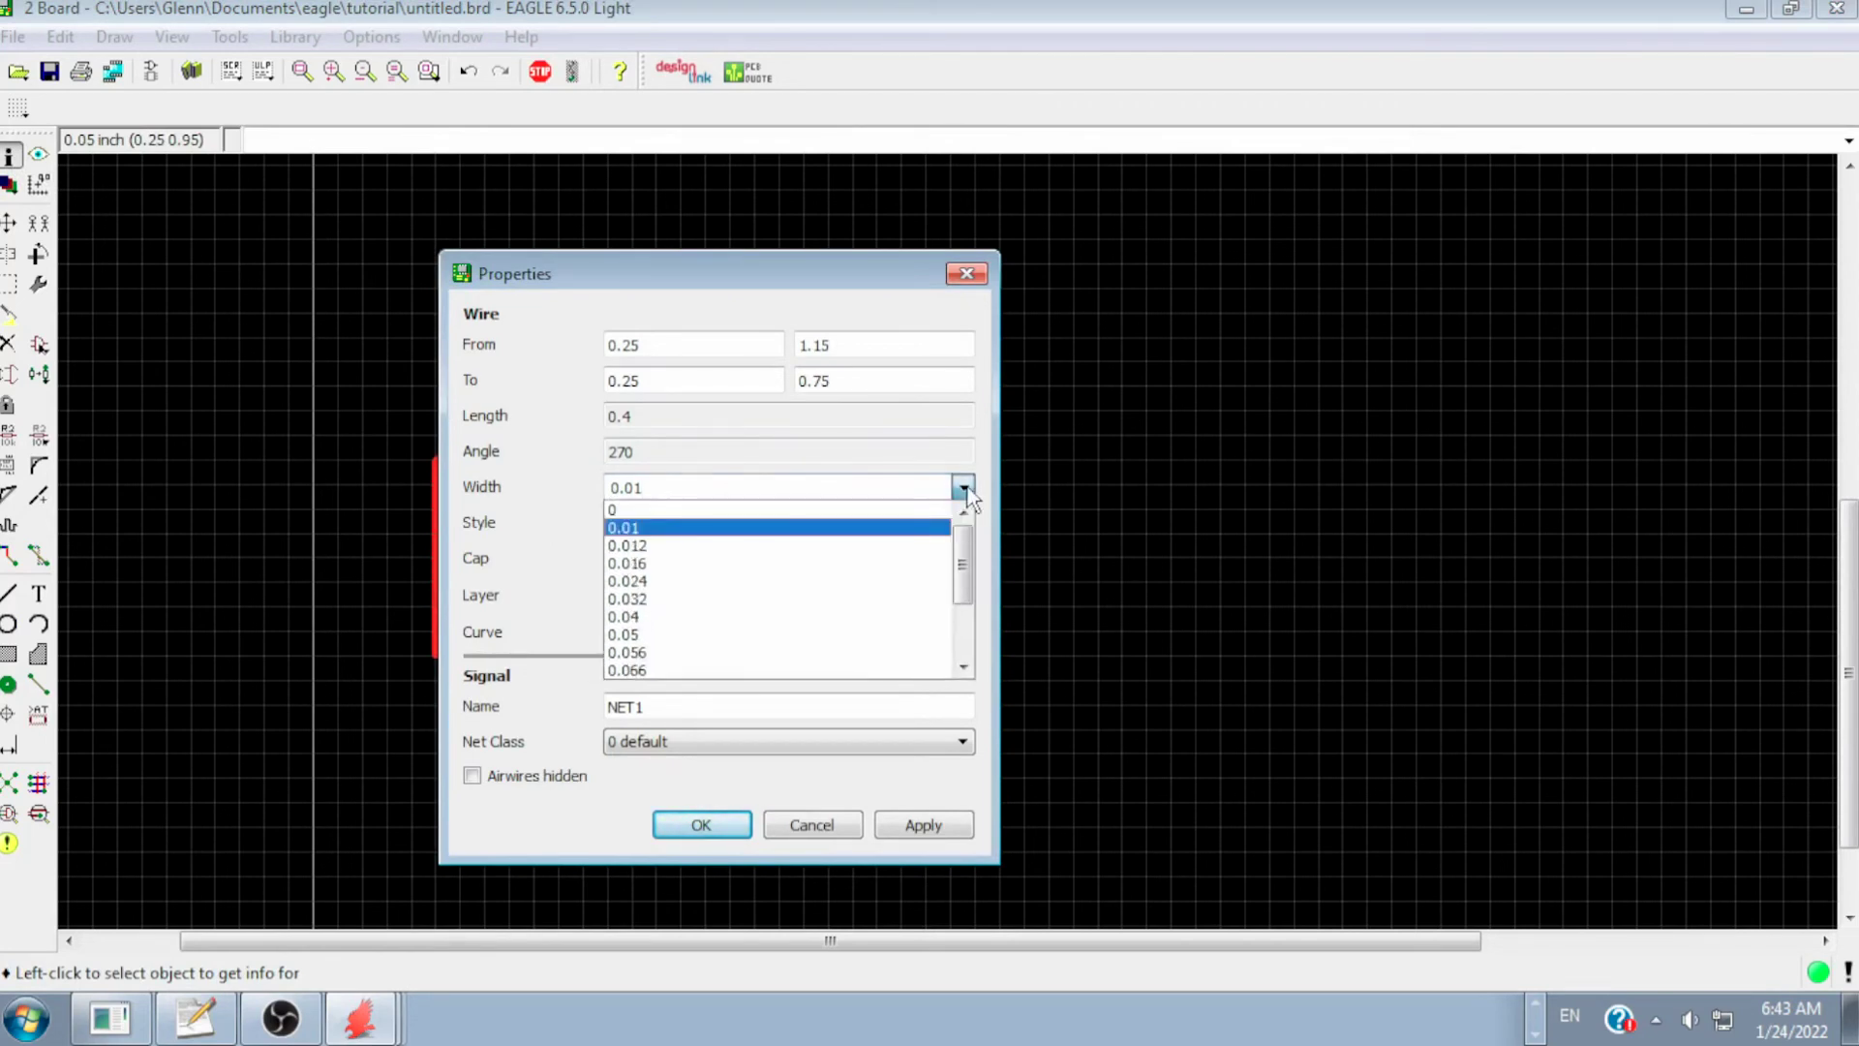
click(804, 582)
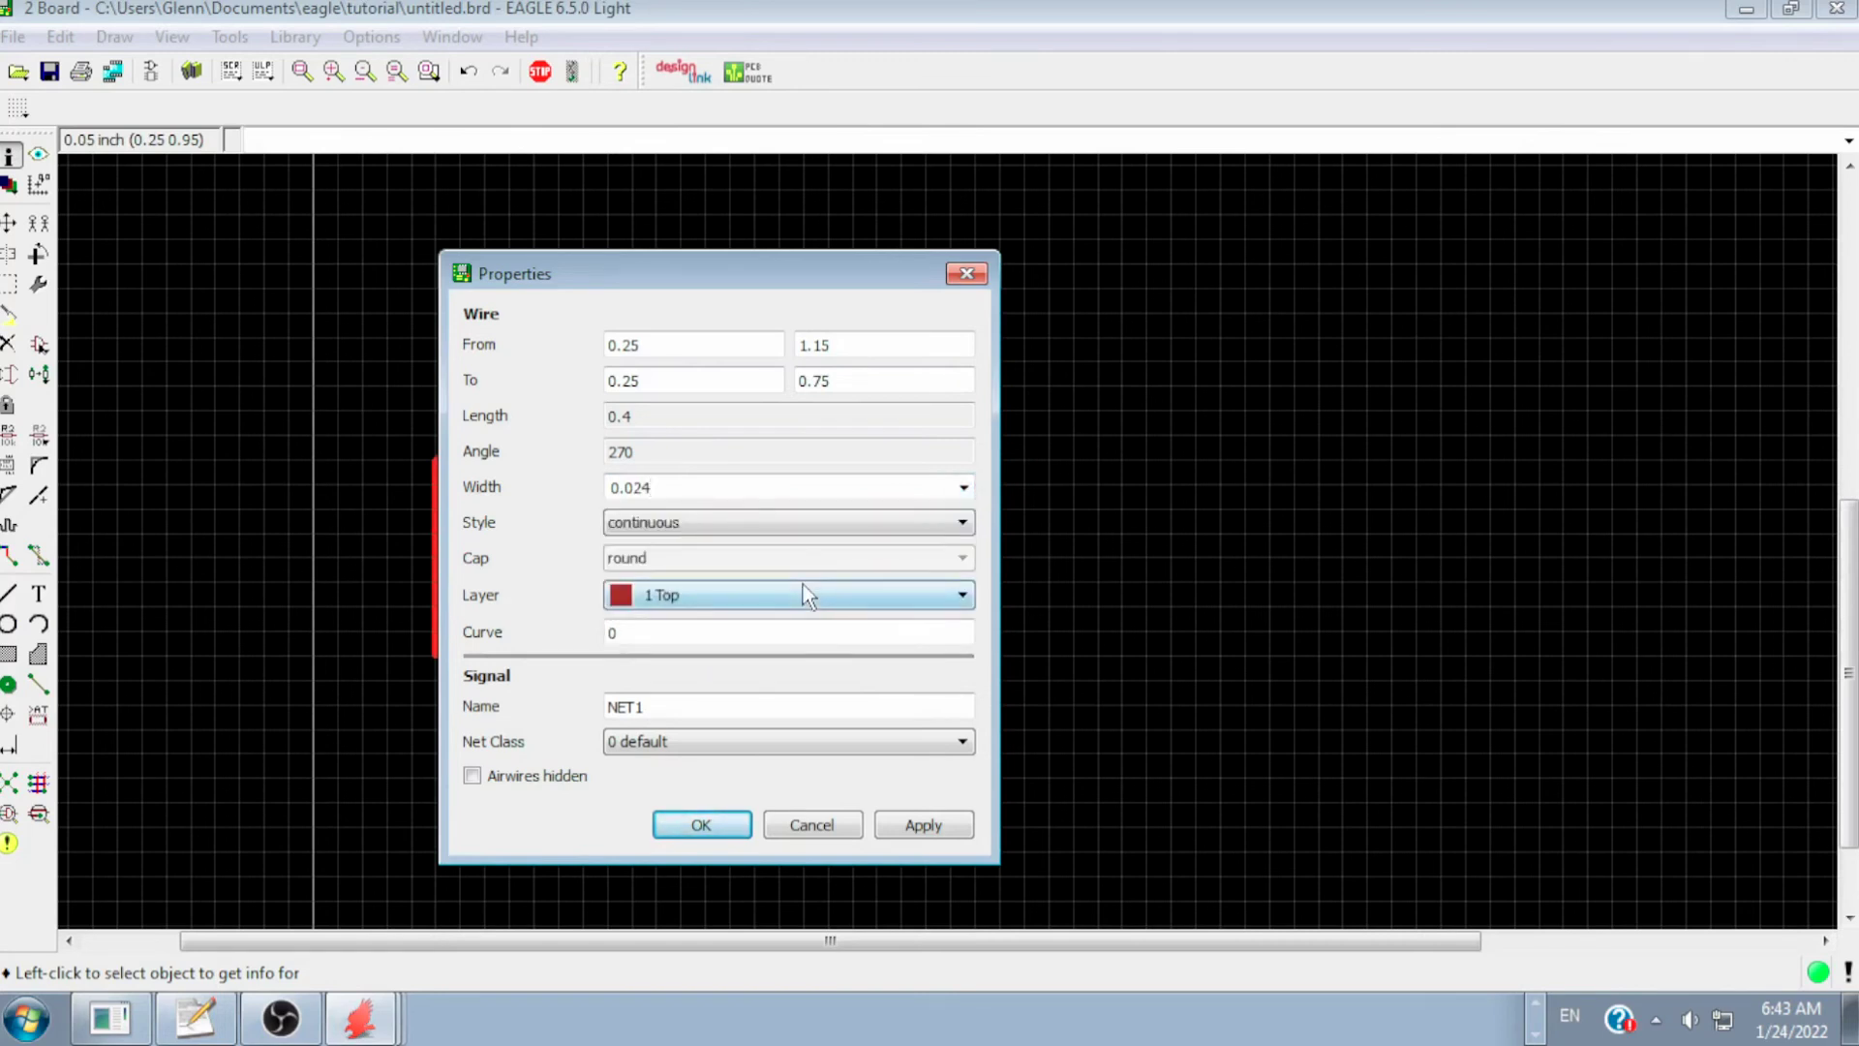
click(703, 825)
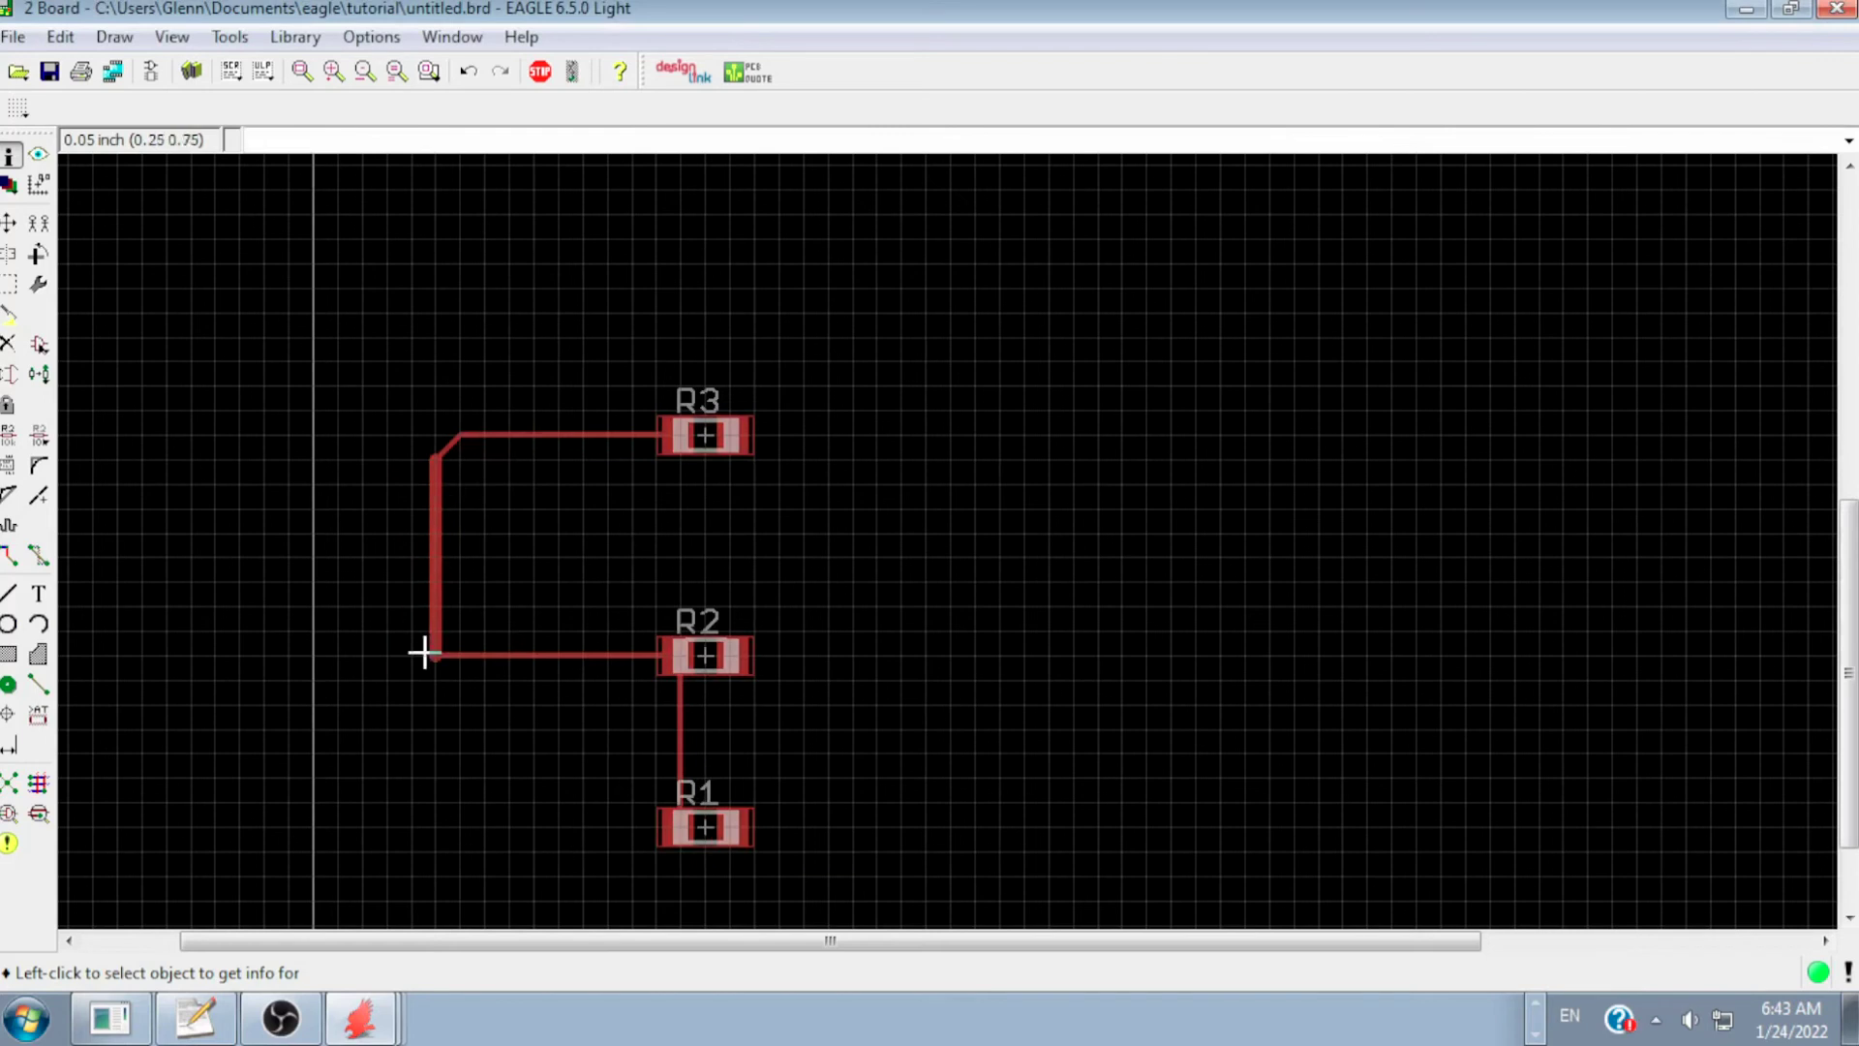
- Set the width of the vertical NET1 trace segment back to 0.01 inch
click(435, 549)
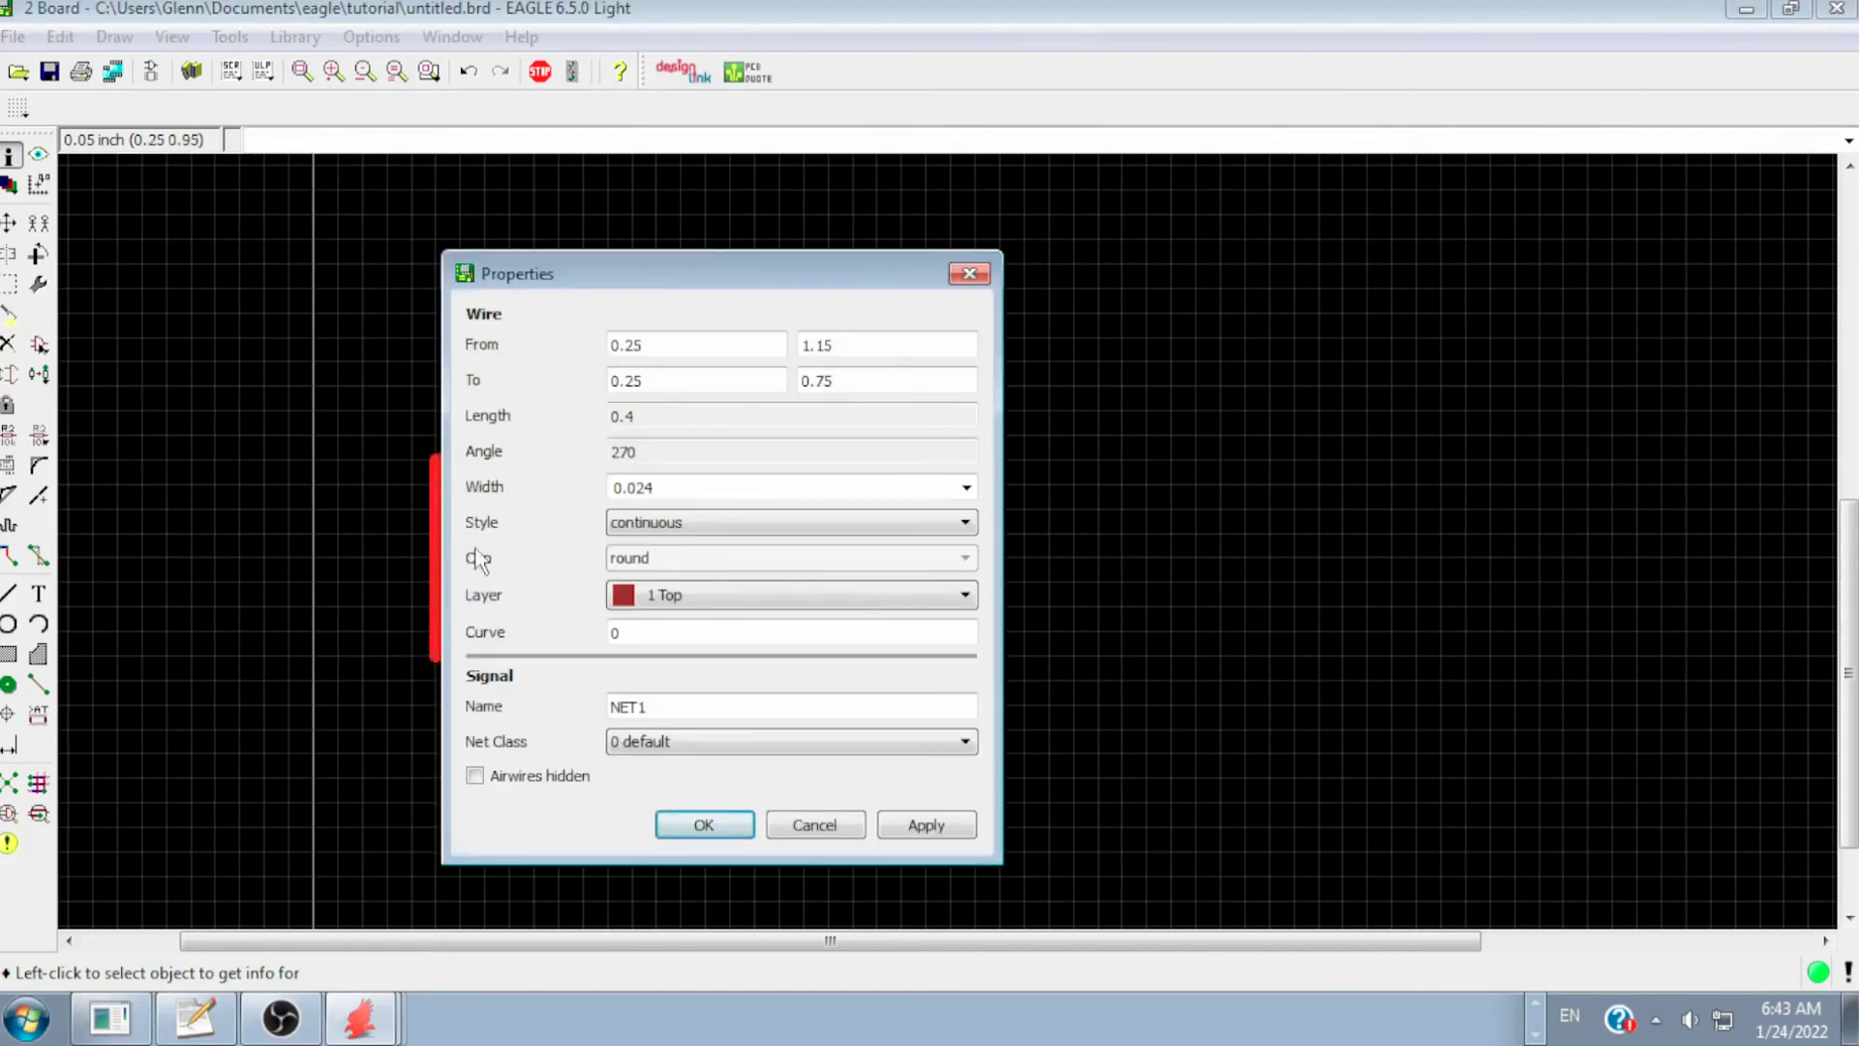
click(967, 488)
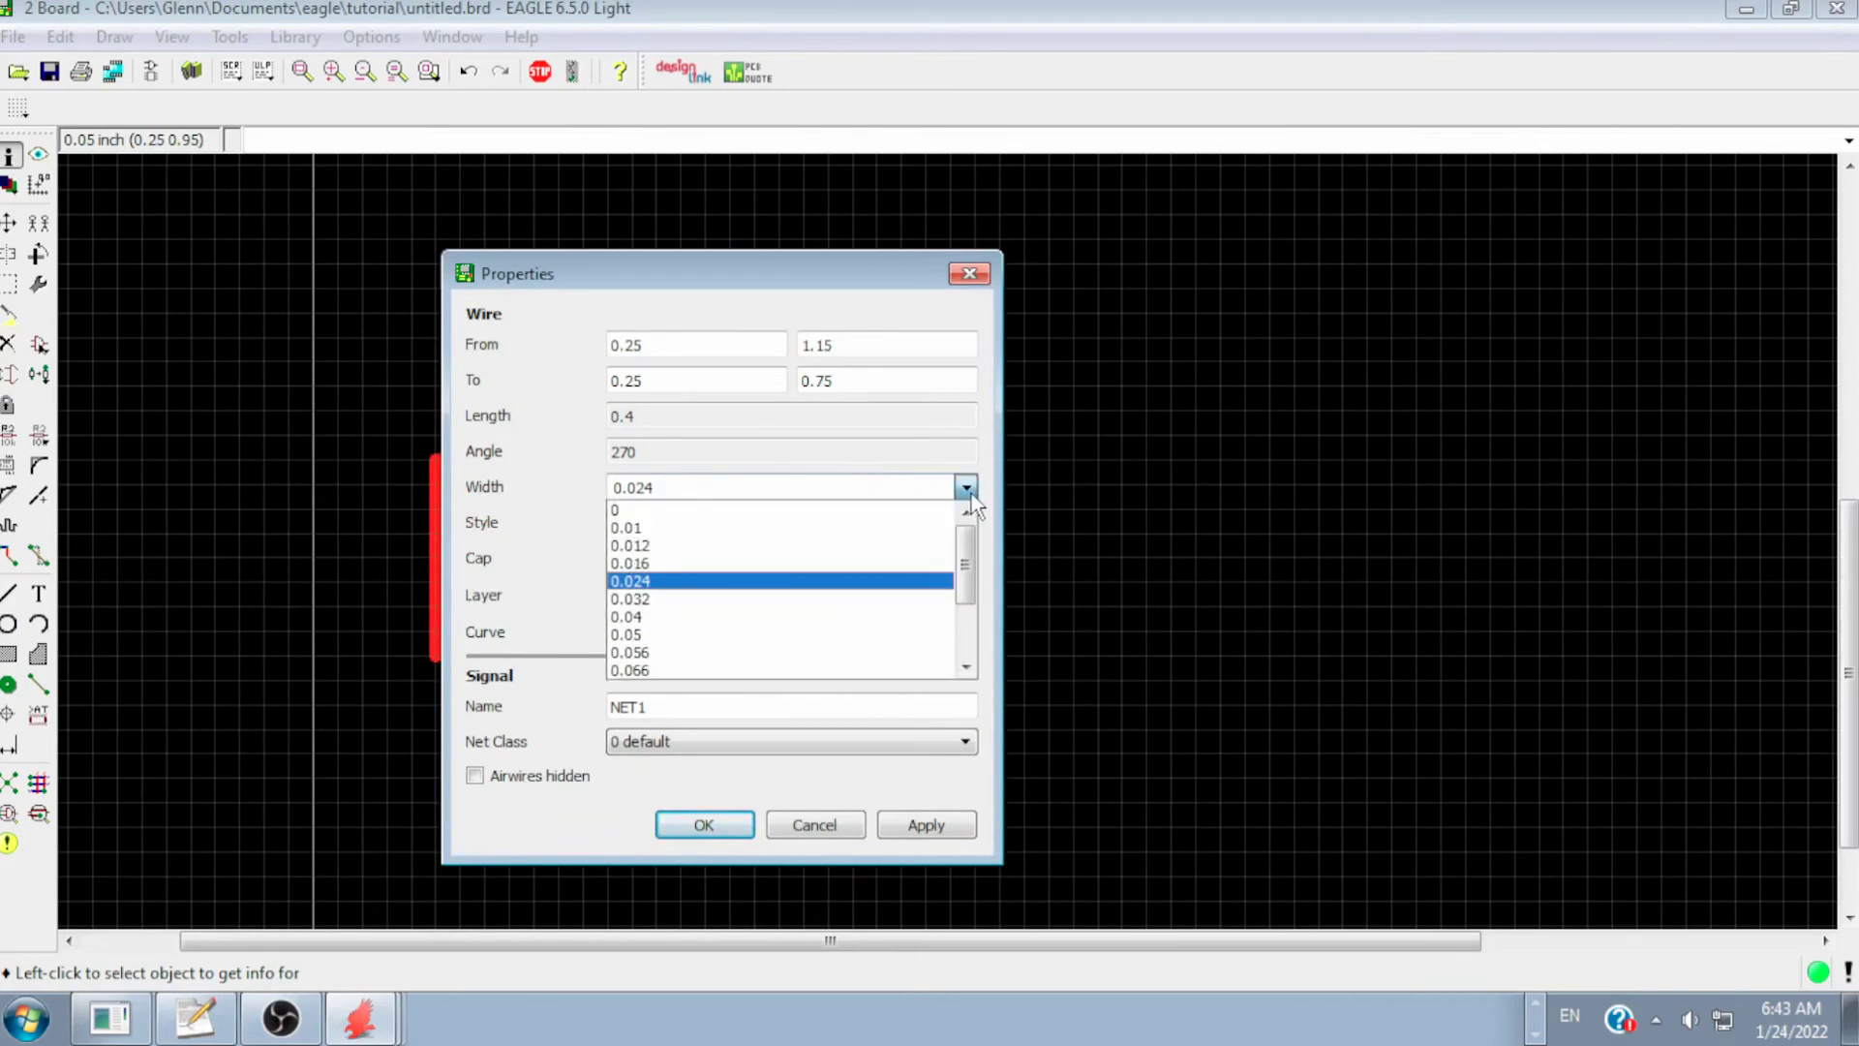
click(866, 529)
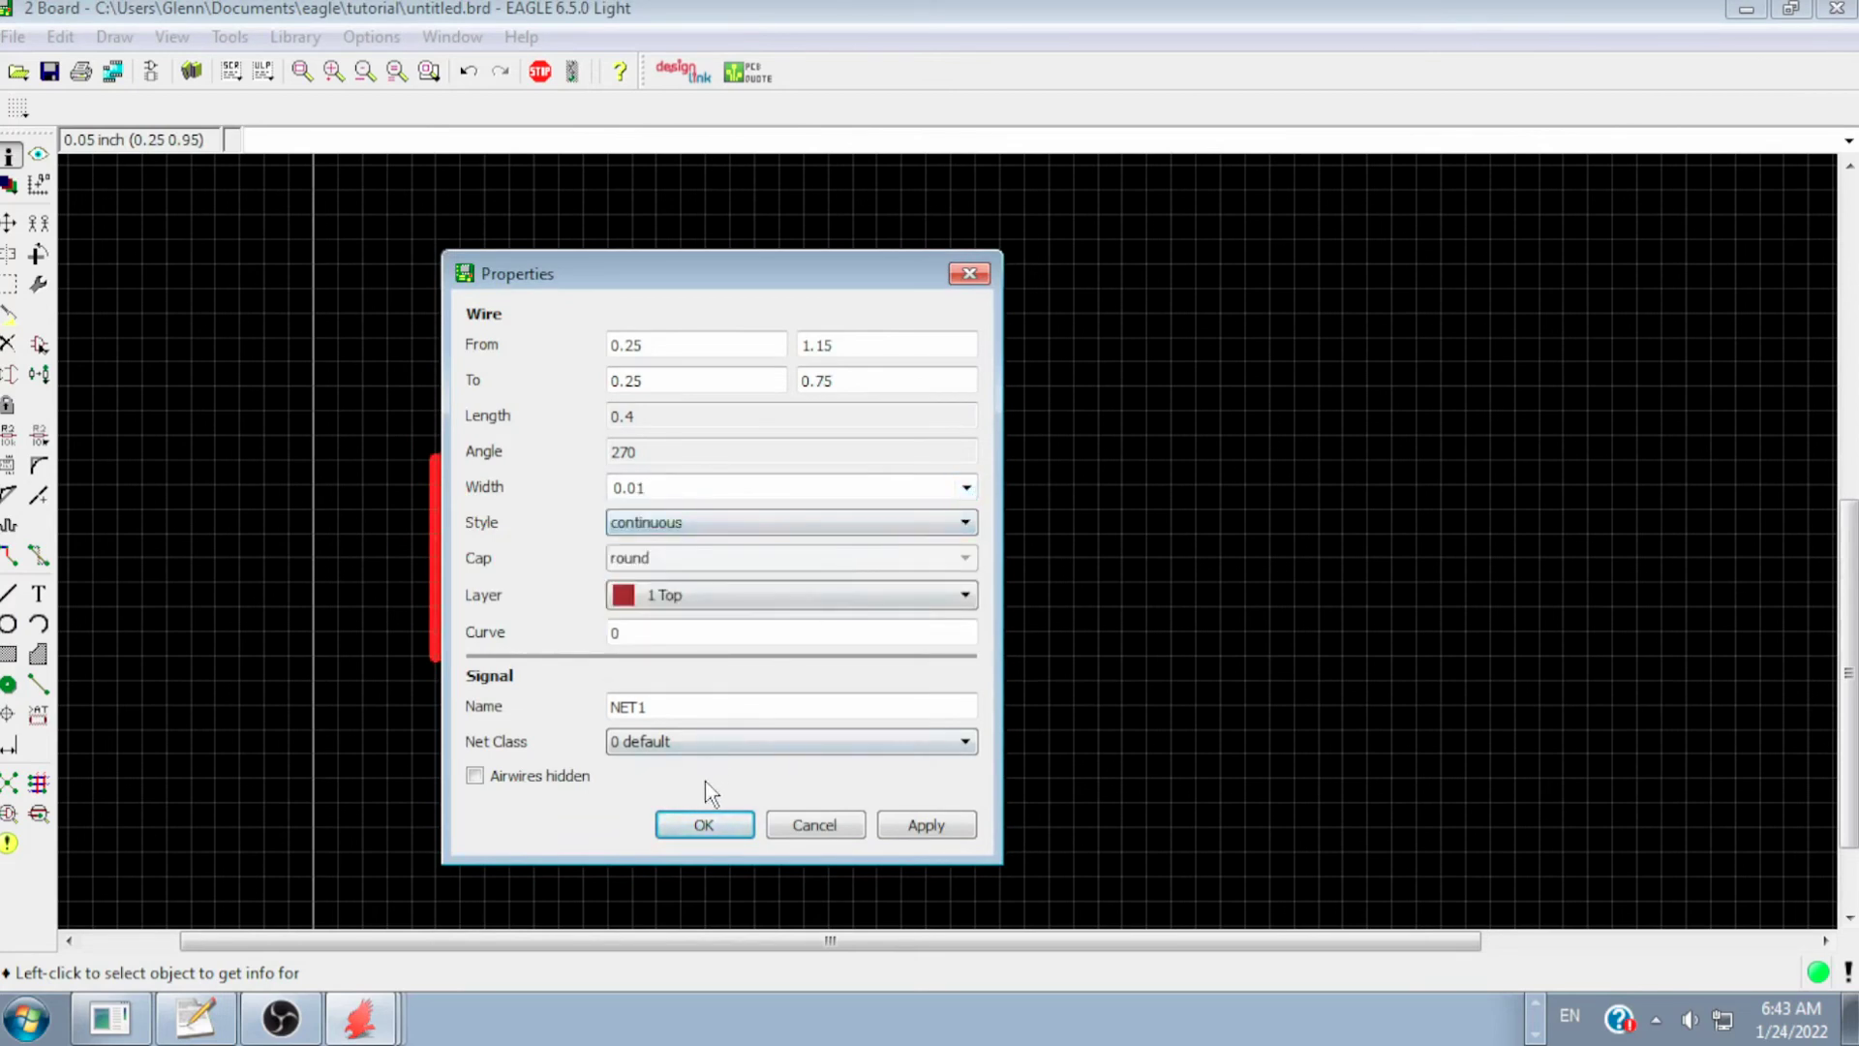
click(705, 825)
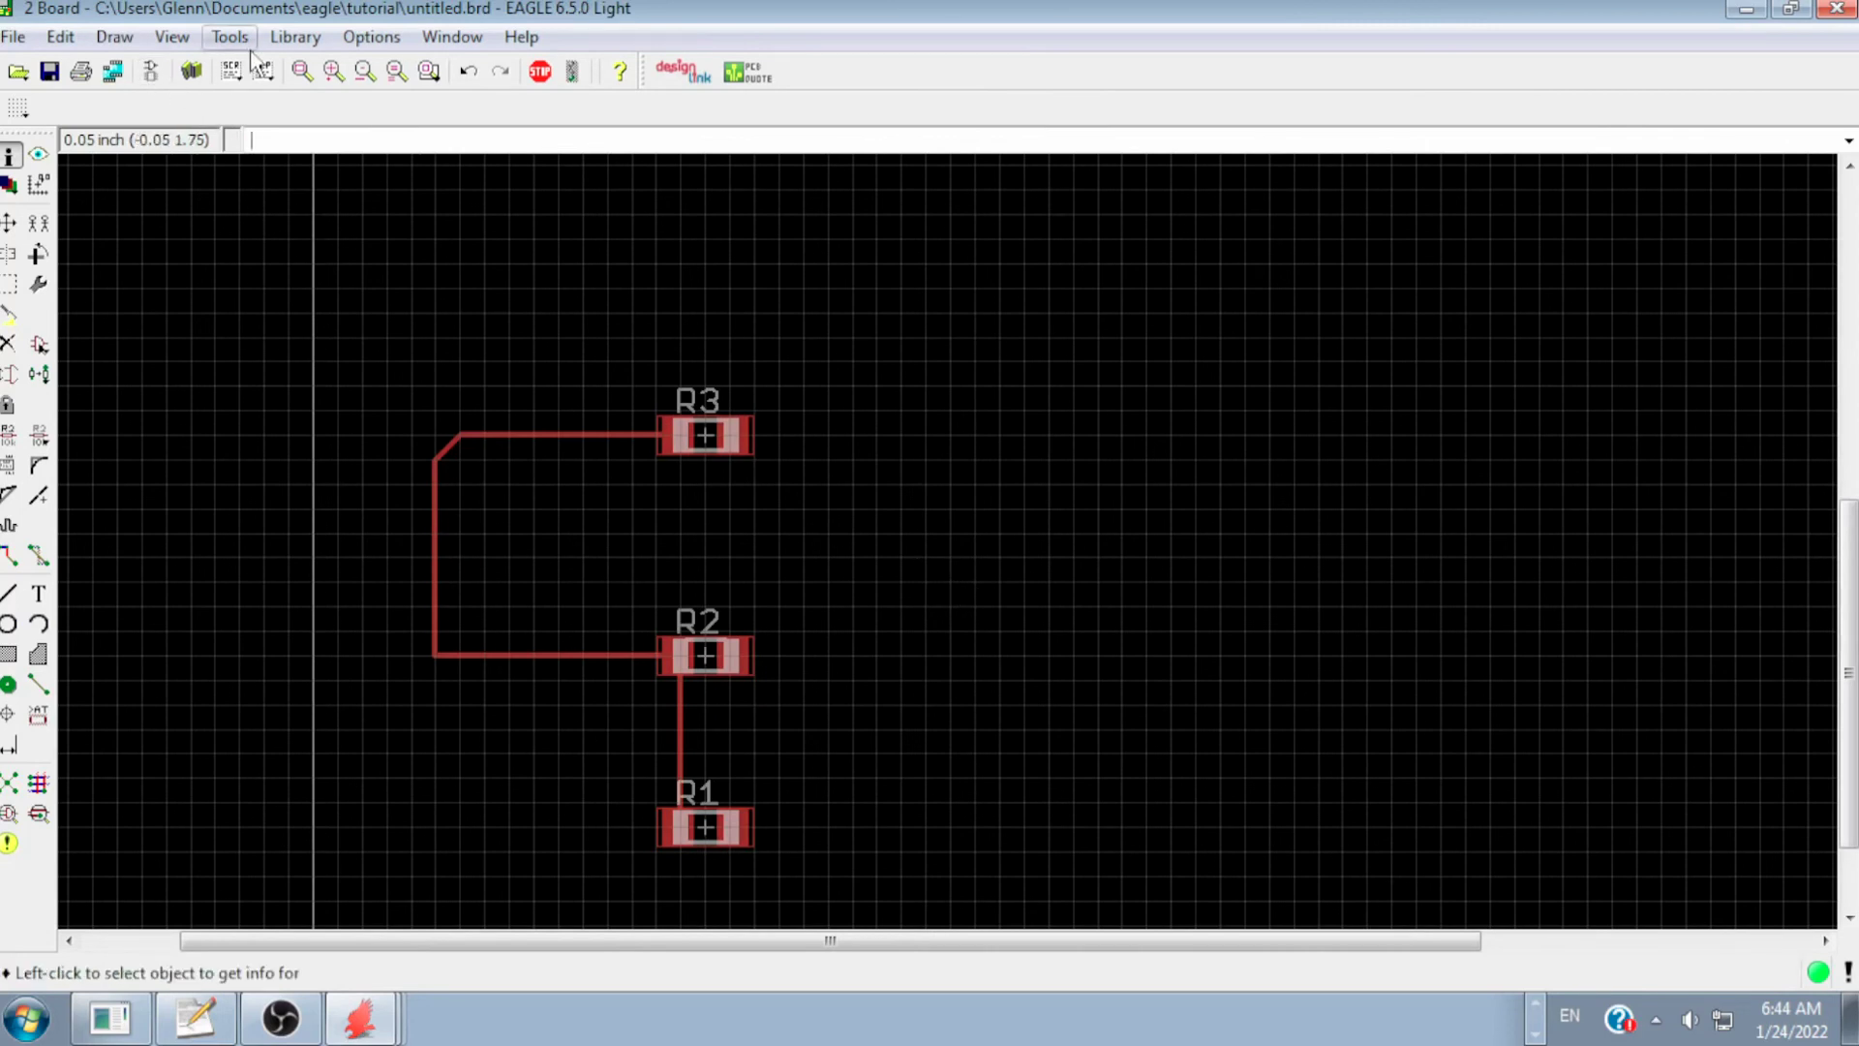
- Compare the board with its schematic and save the board under the file name tutorial in the tutorial folder
click(152, 73)
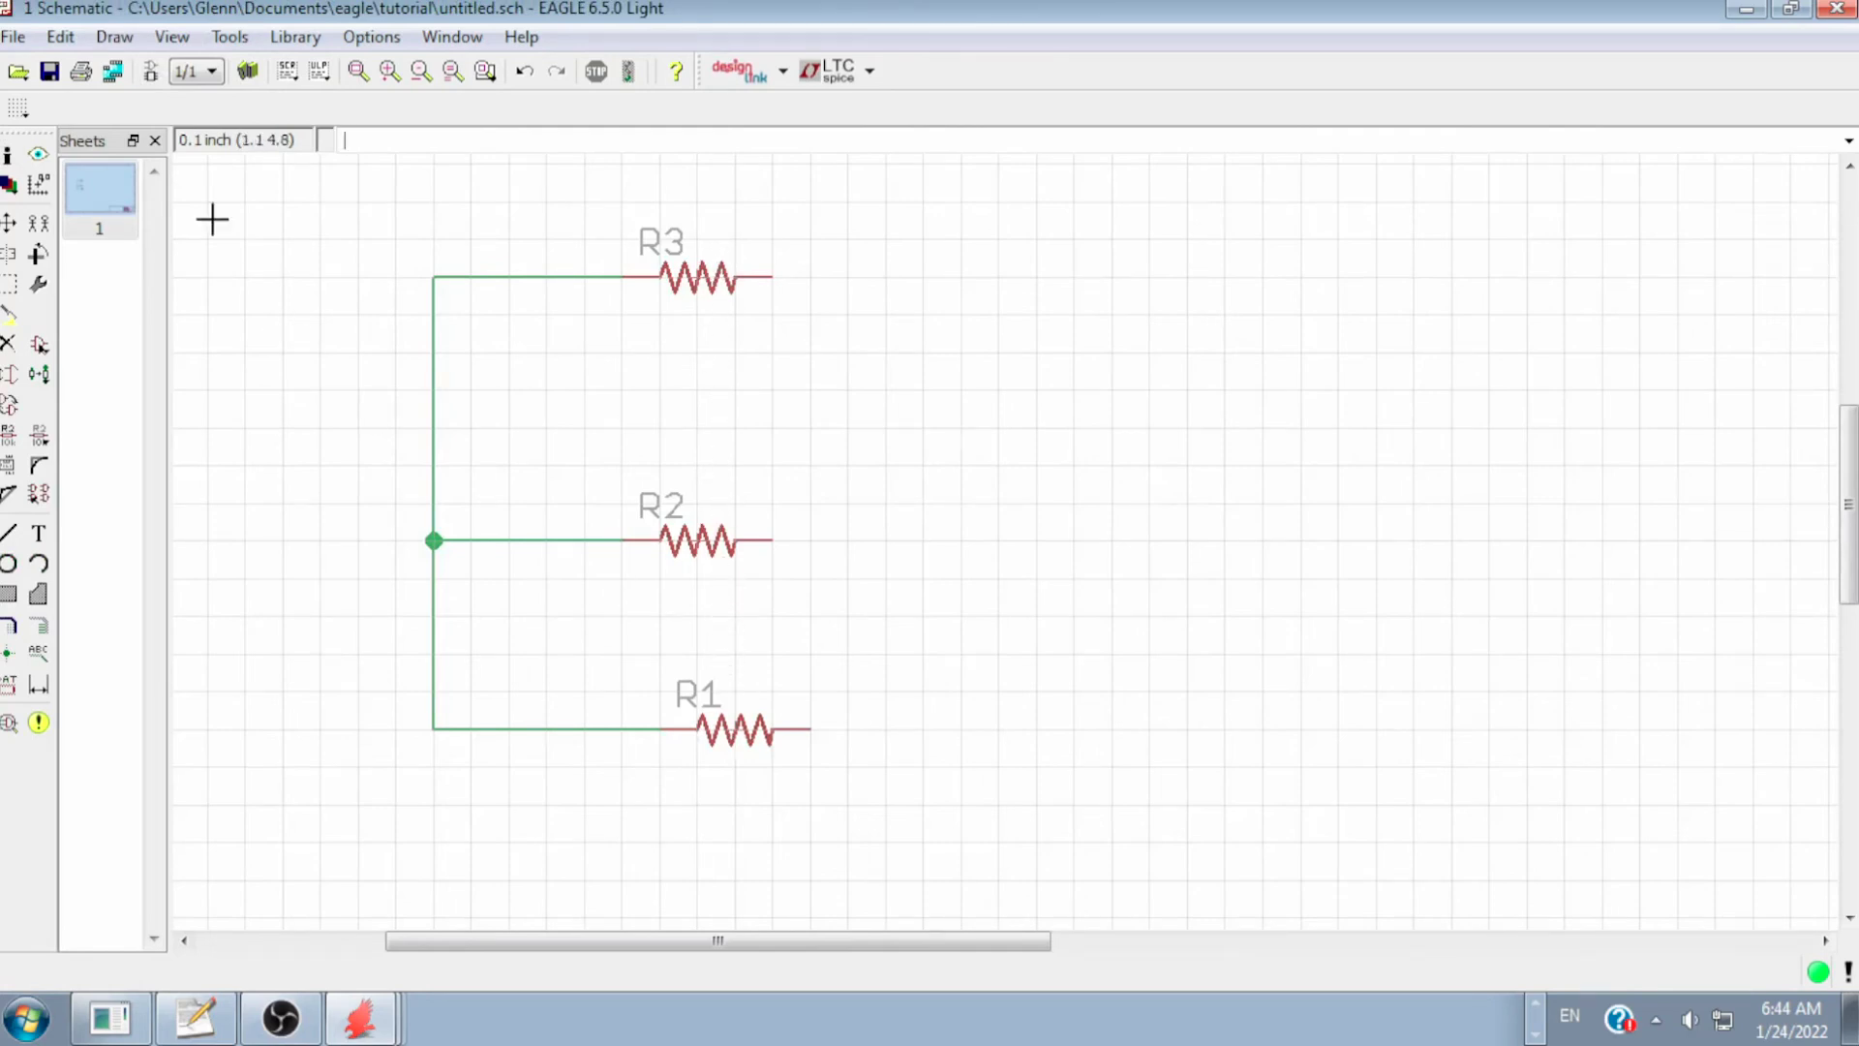
click(151, 72)
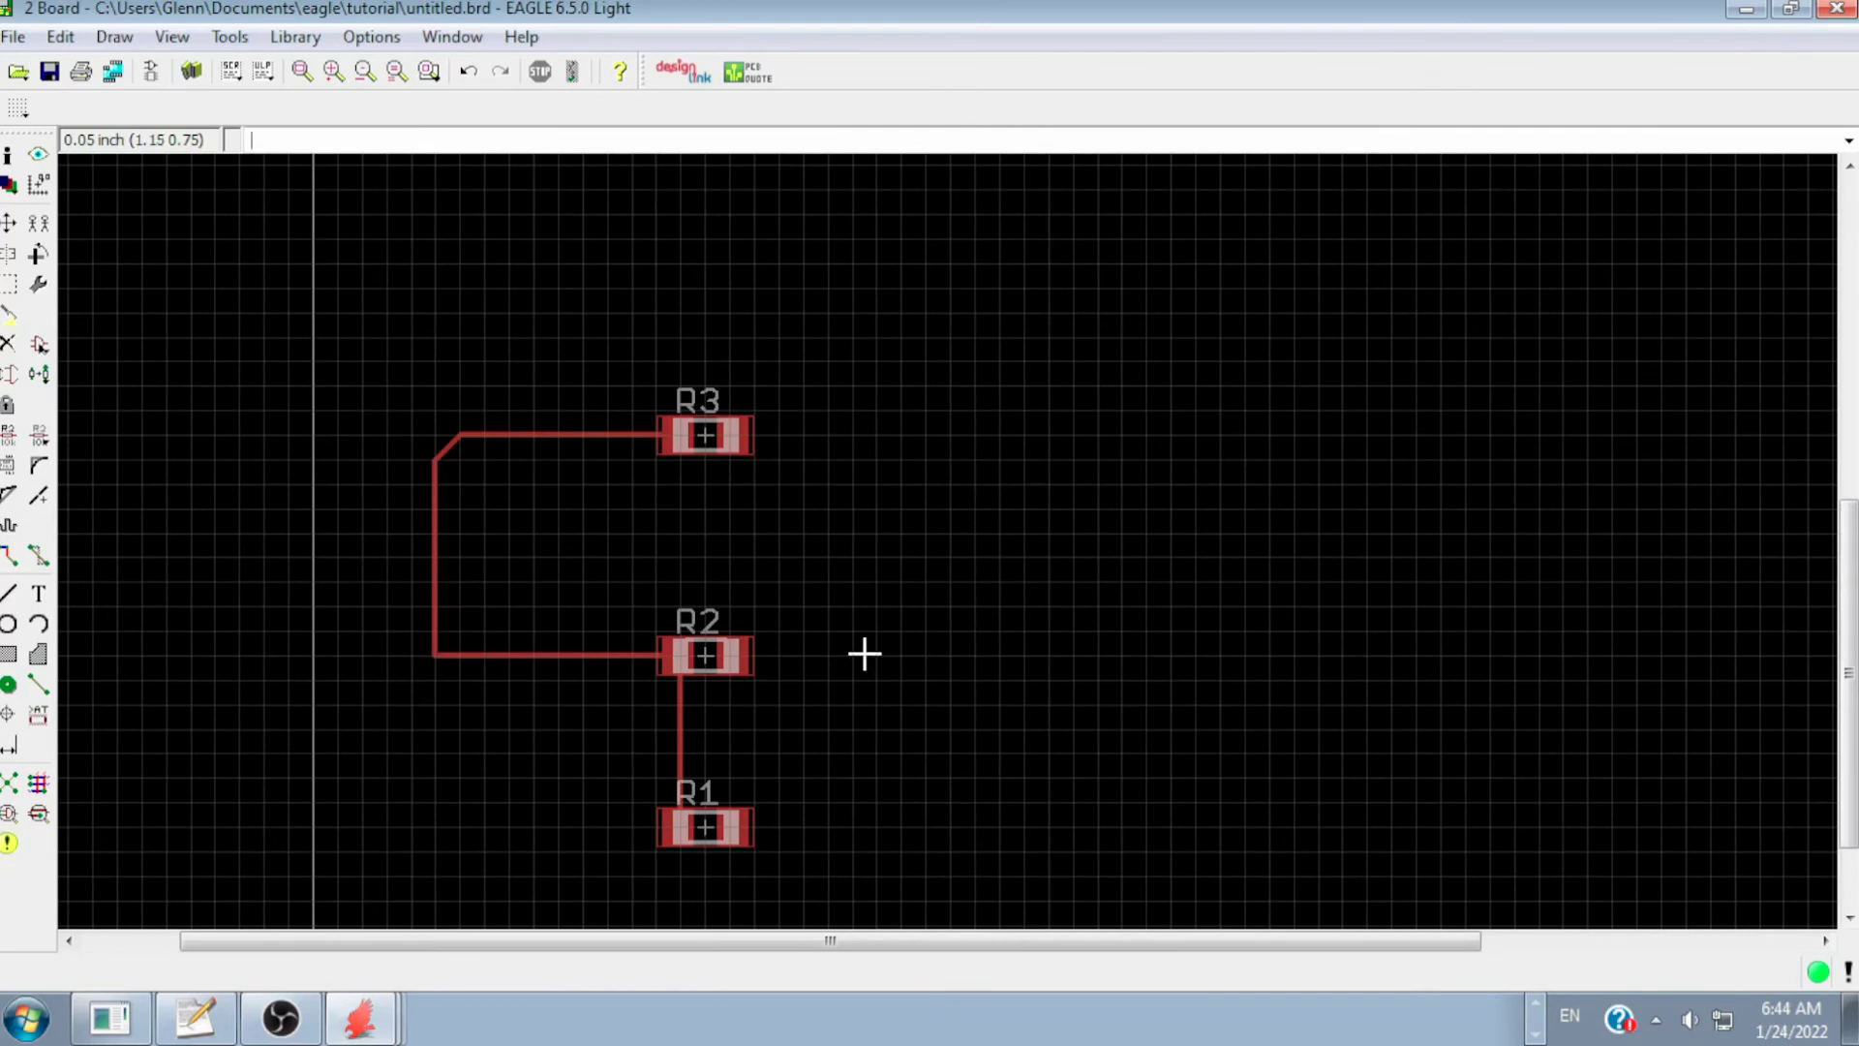
click(11, 36)
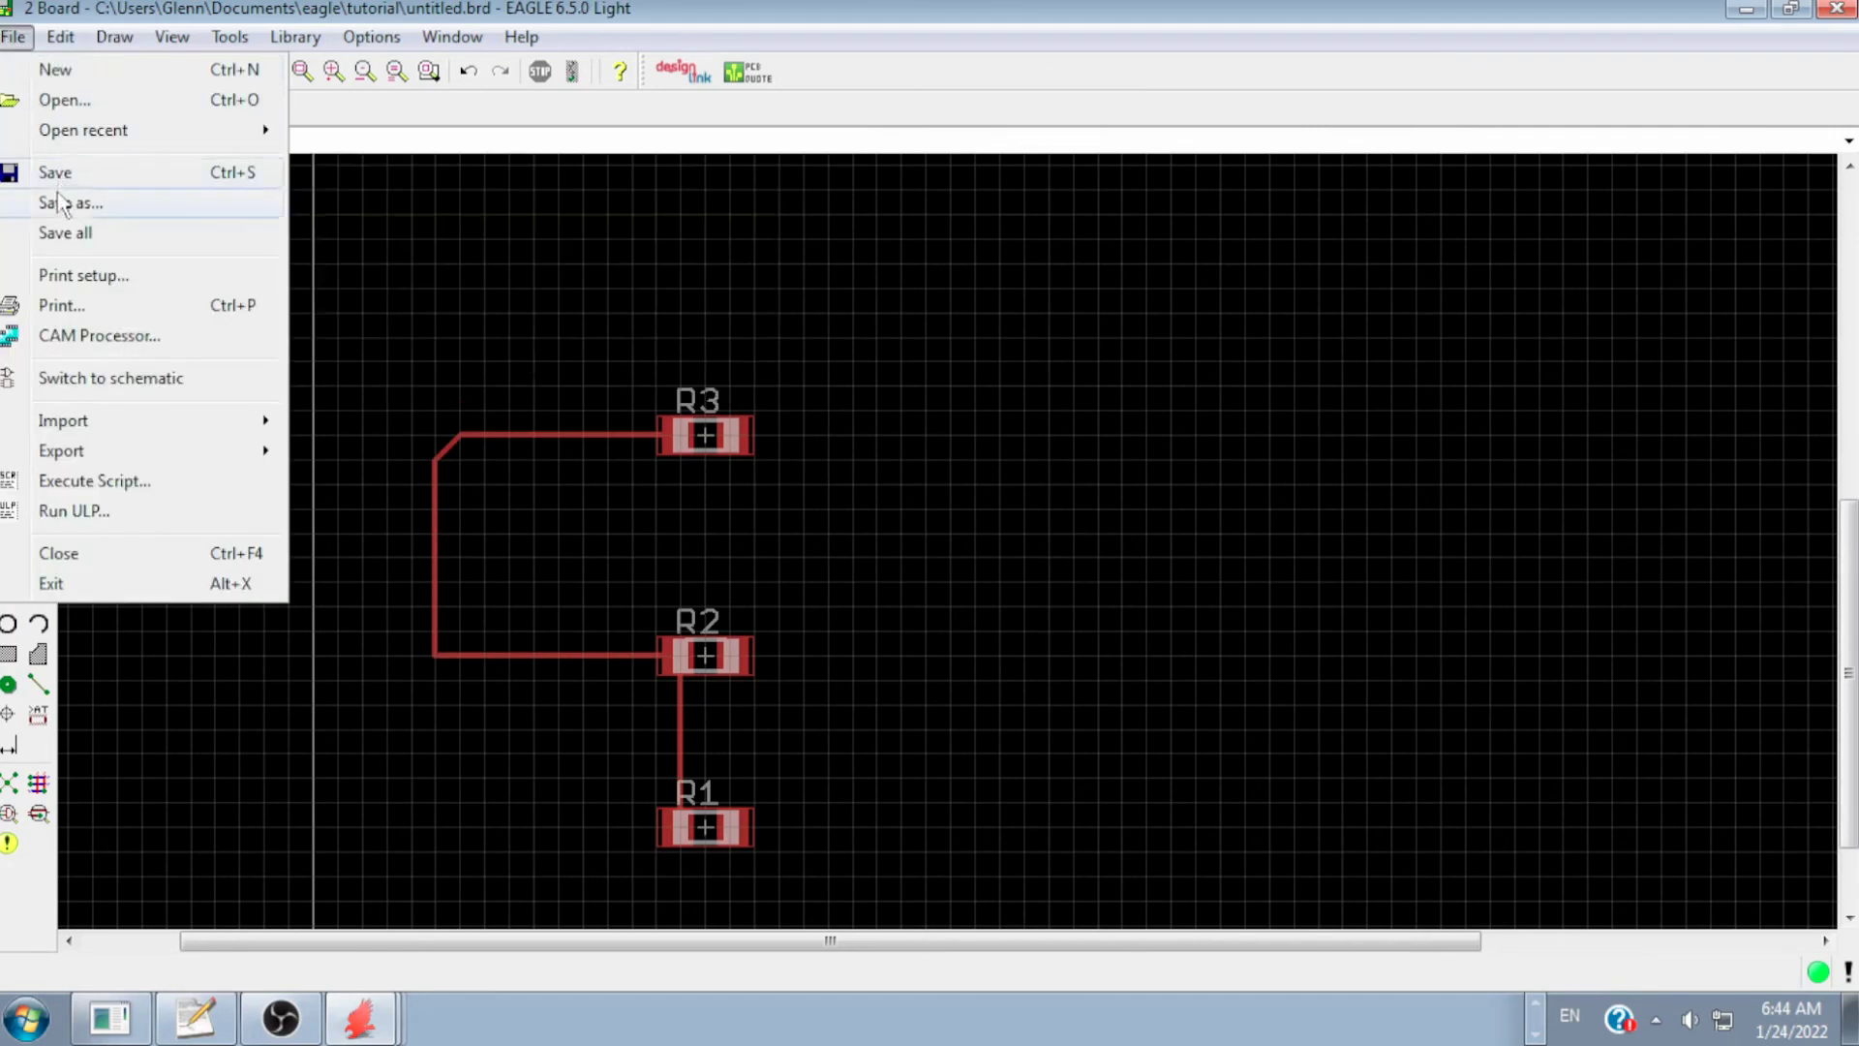
click(63, 205)
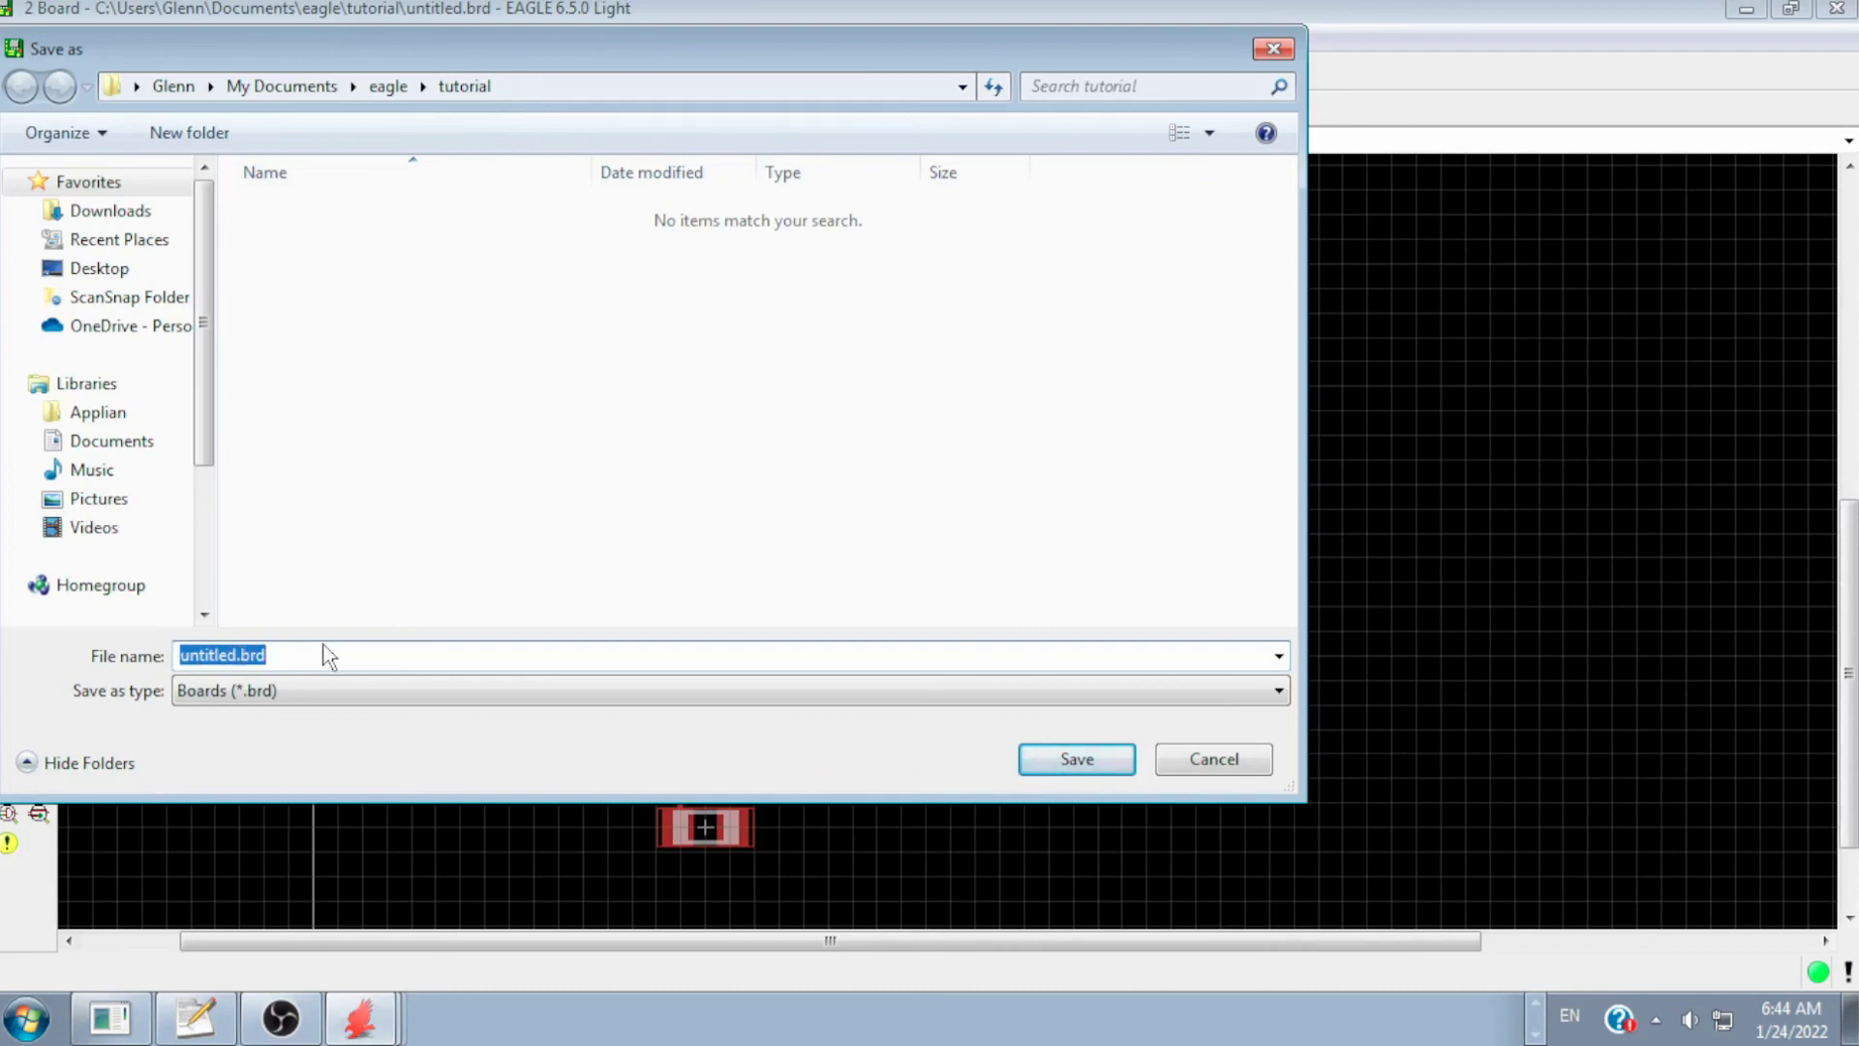
text(tutorial)
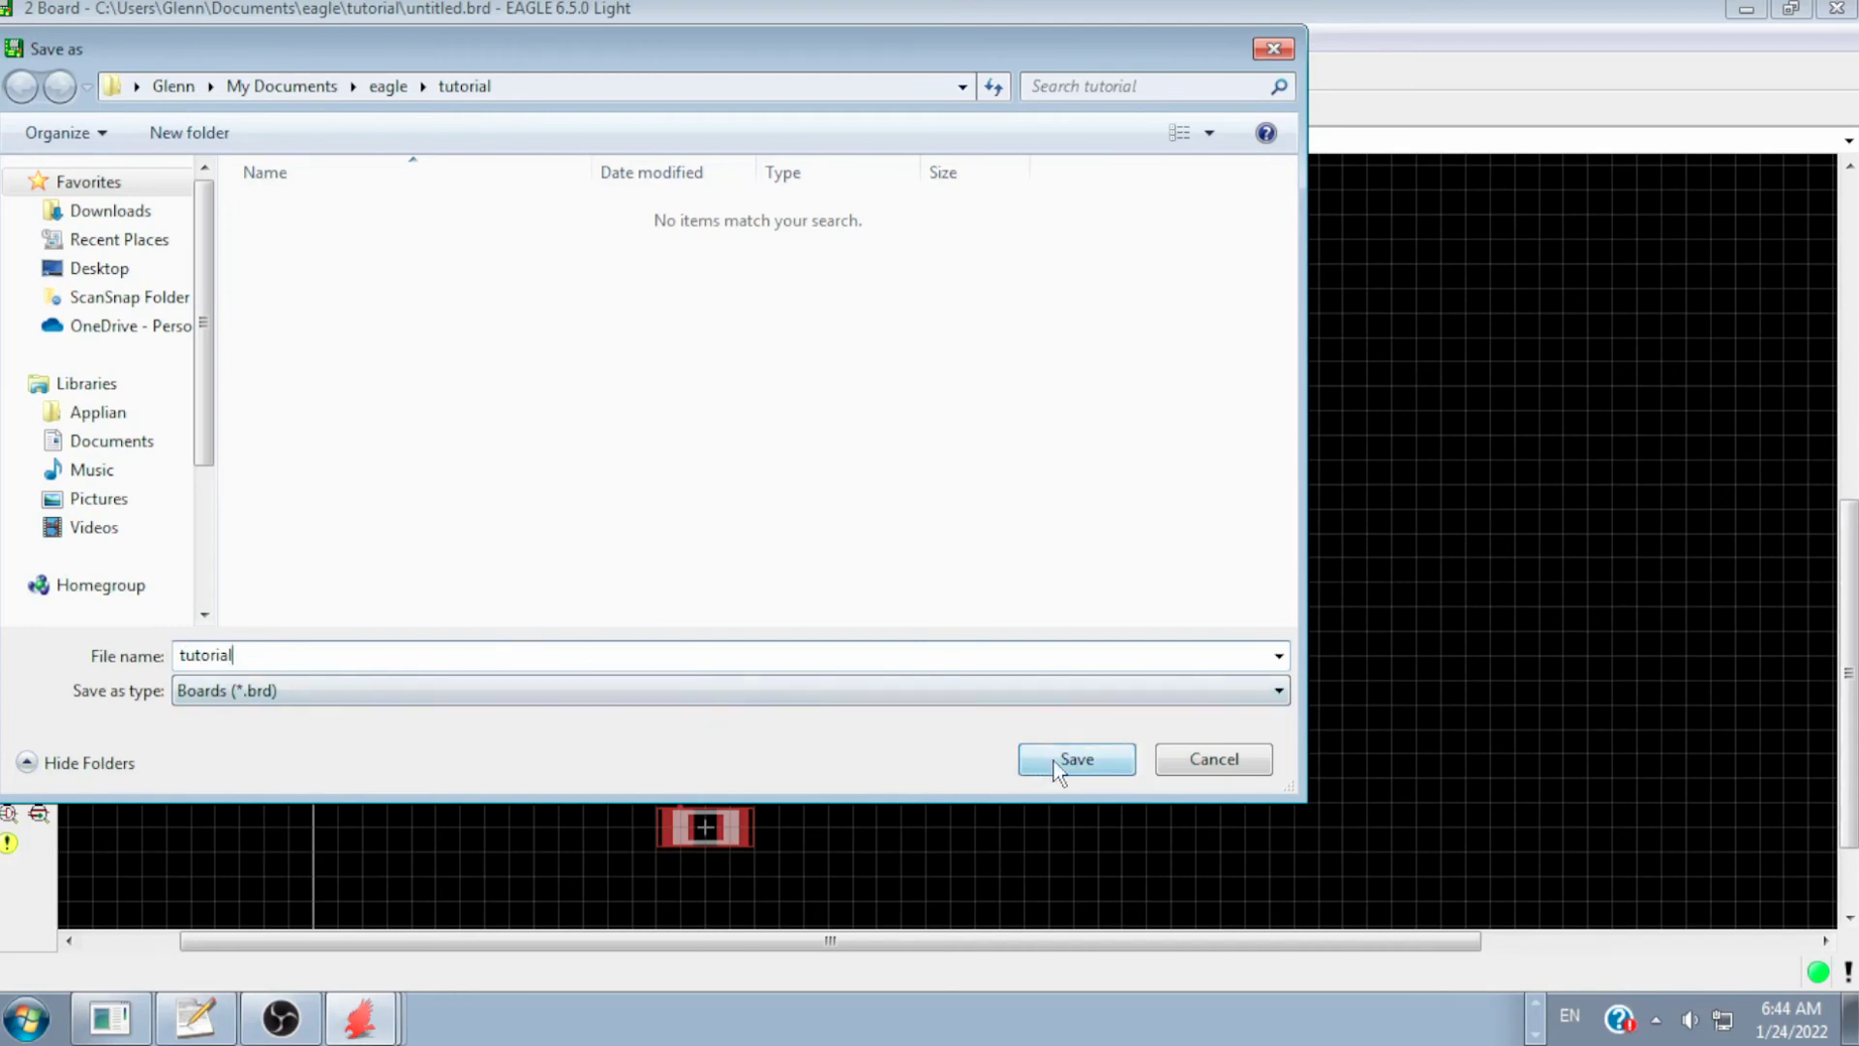
click(1088, 772)
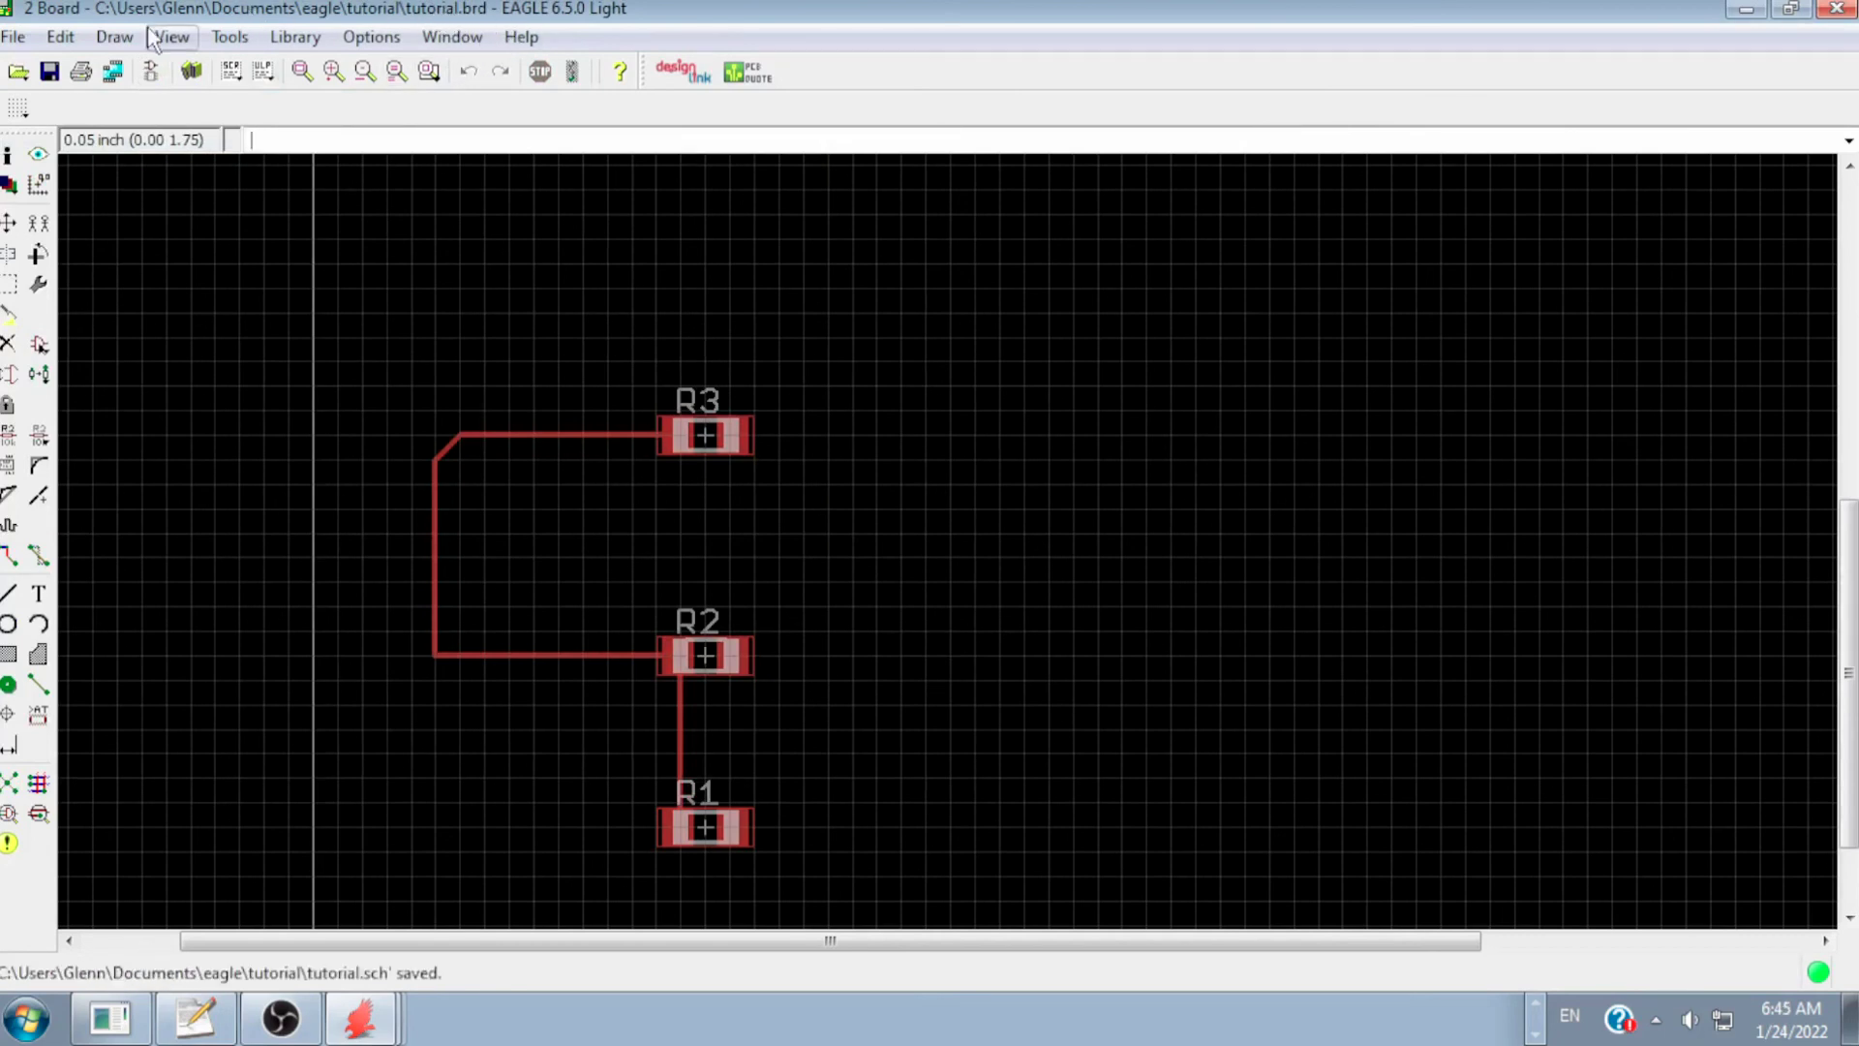
- Close only the schematic window, then reopen the schematic from the board and maximize it
click(150, 72)
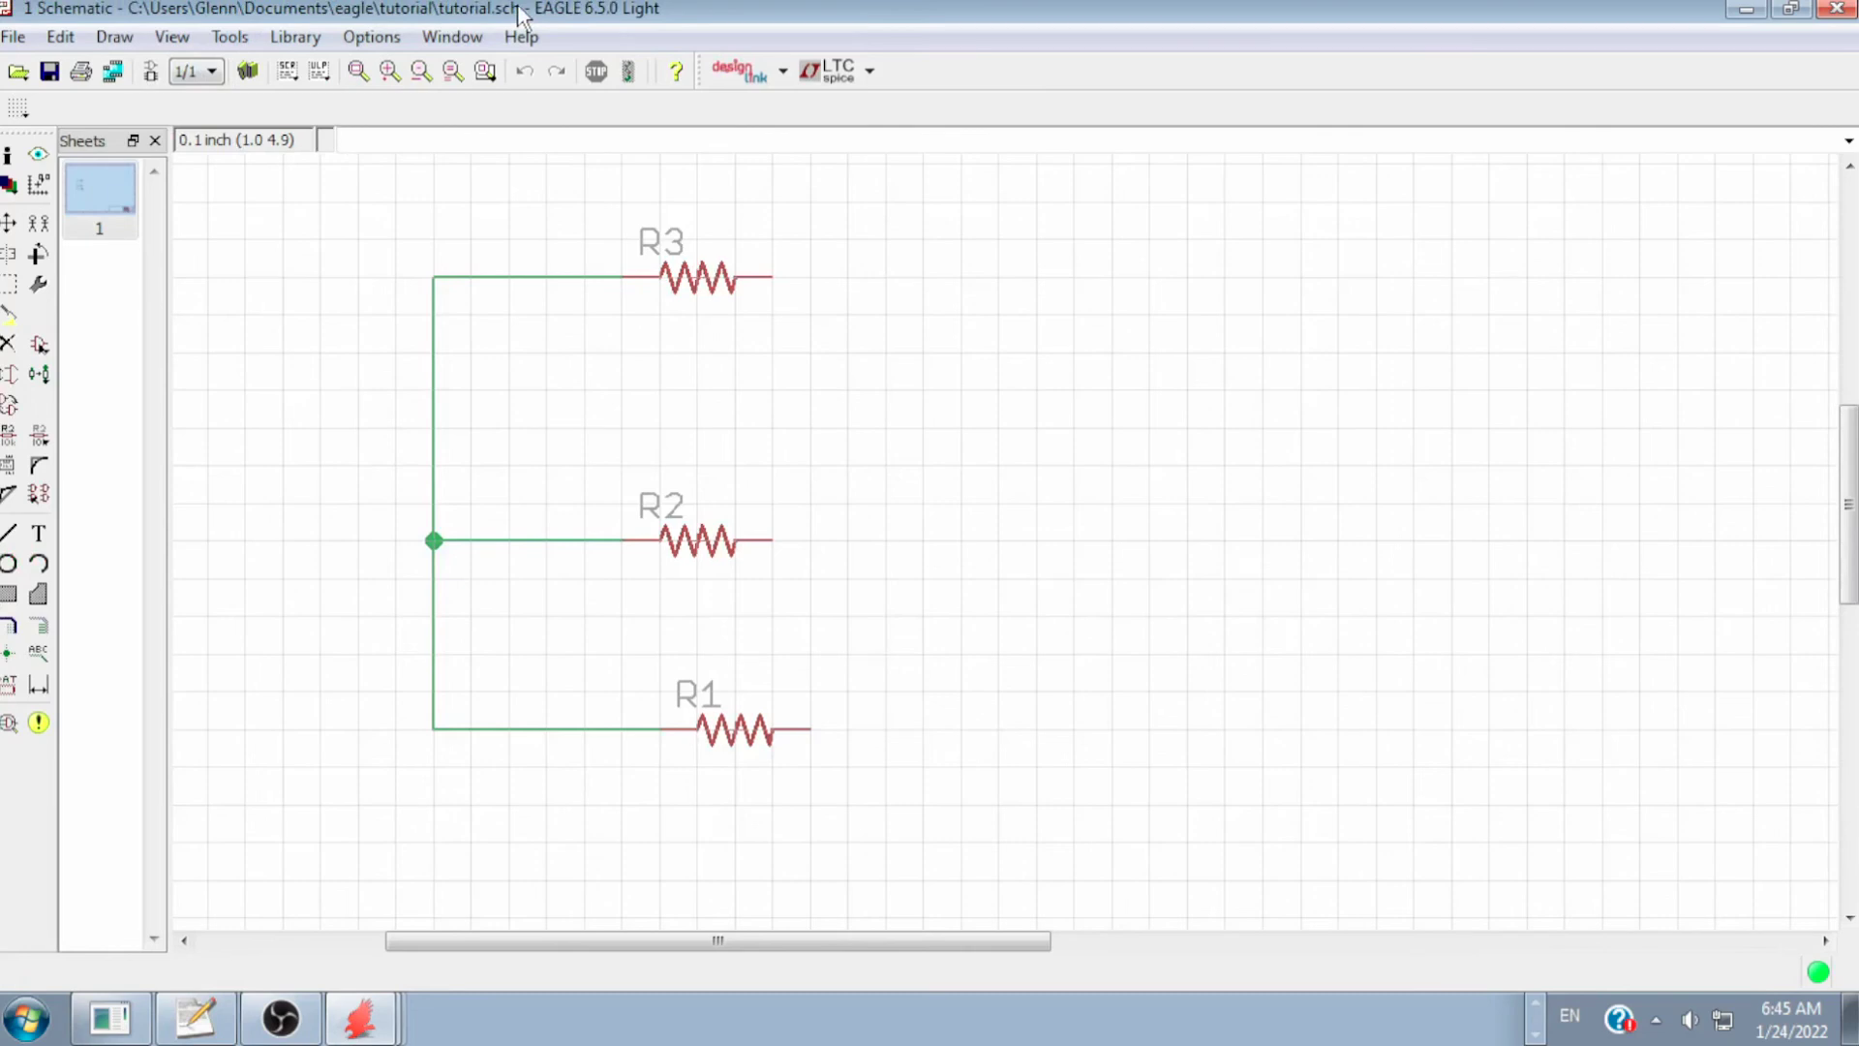
click(14, 38)
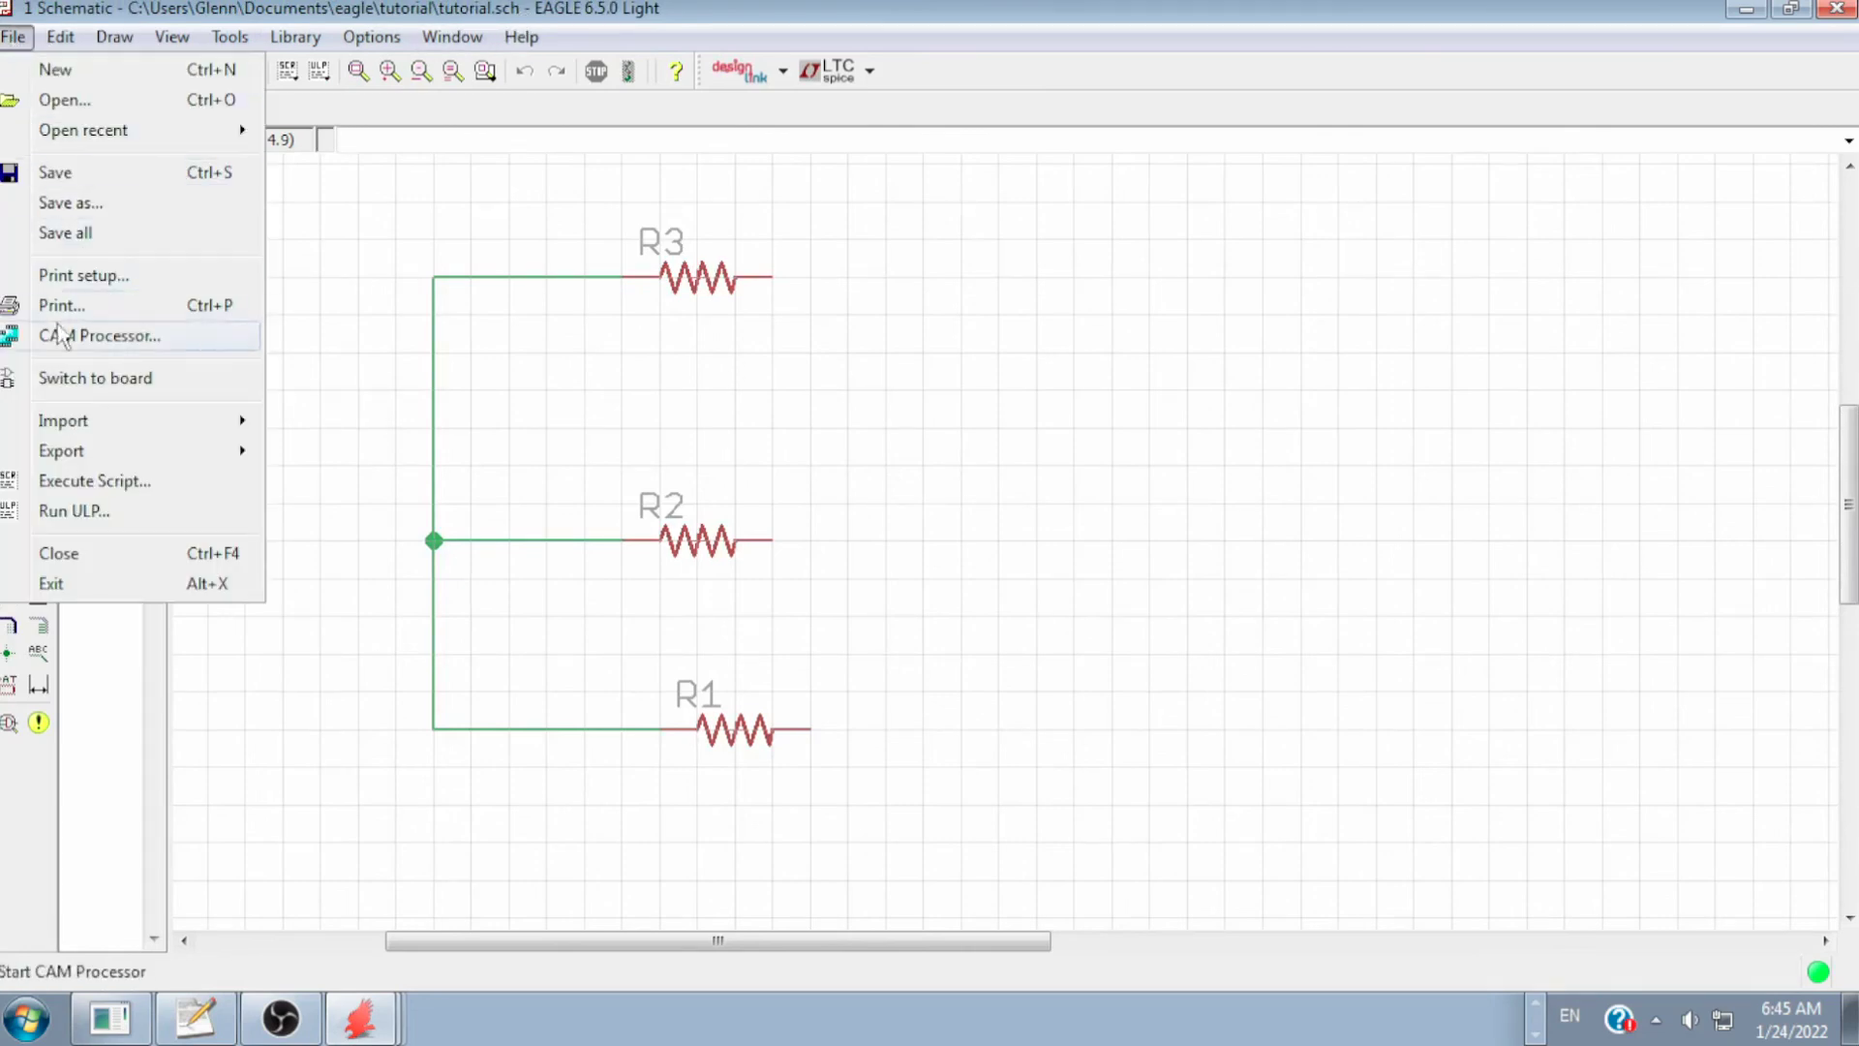
click(62, 550)
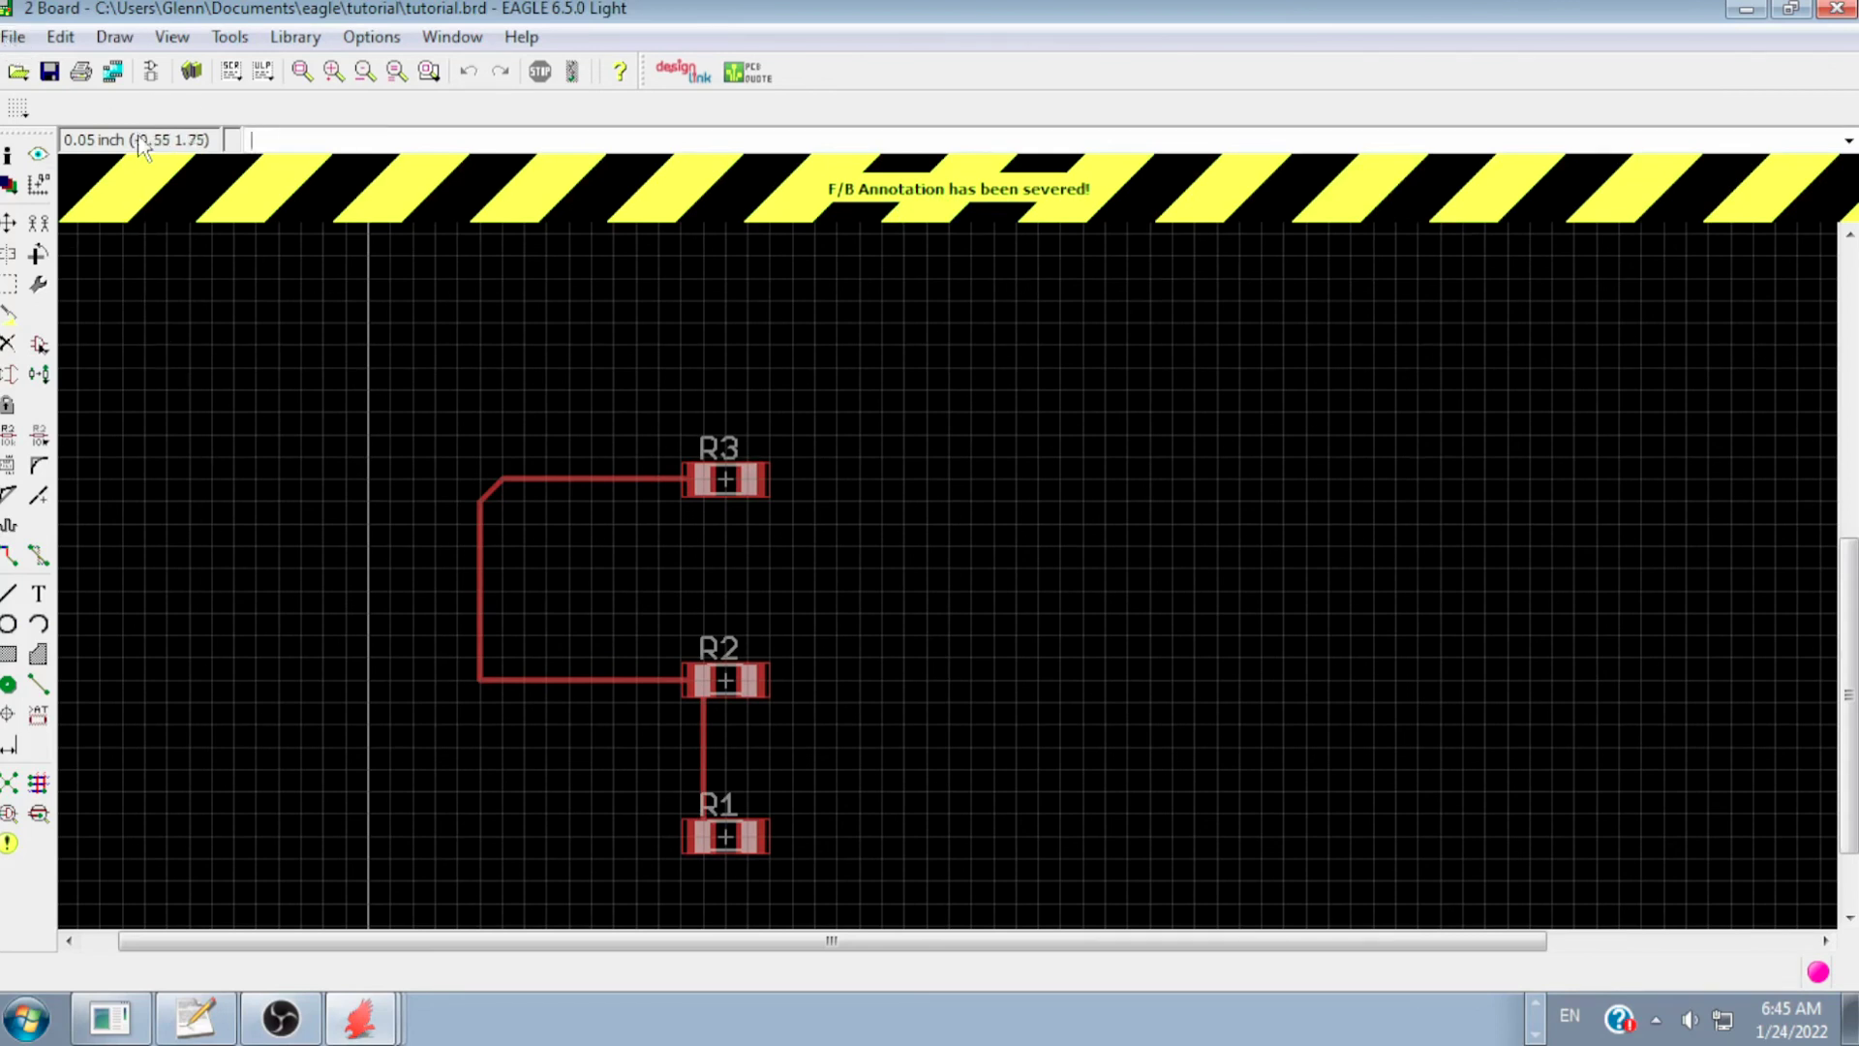
click(150, 72)
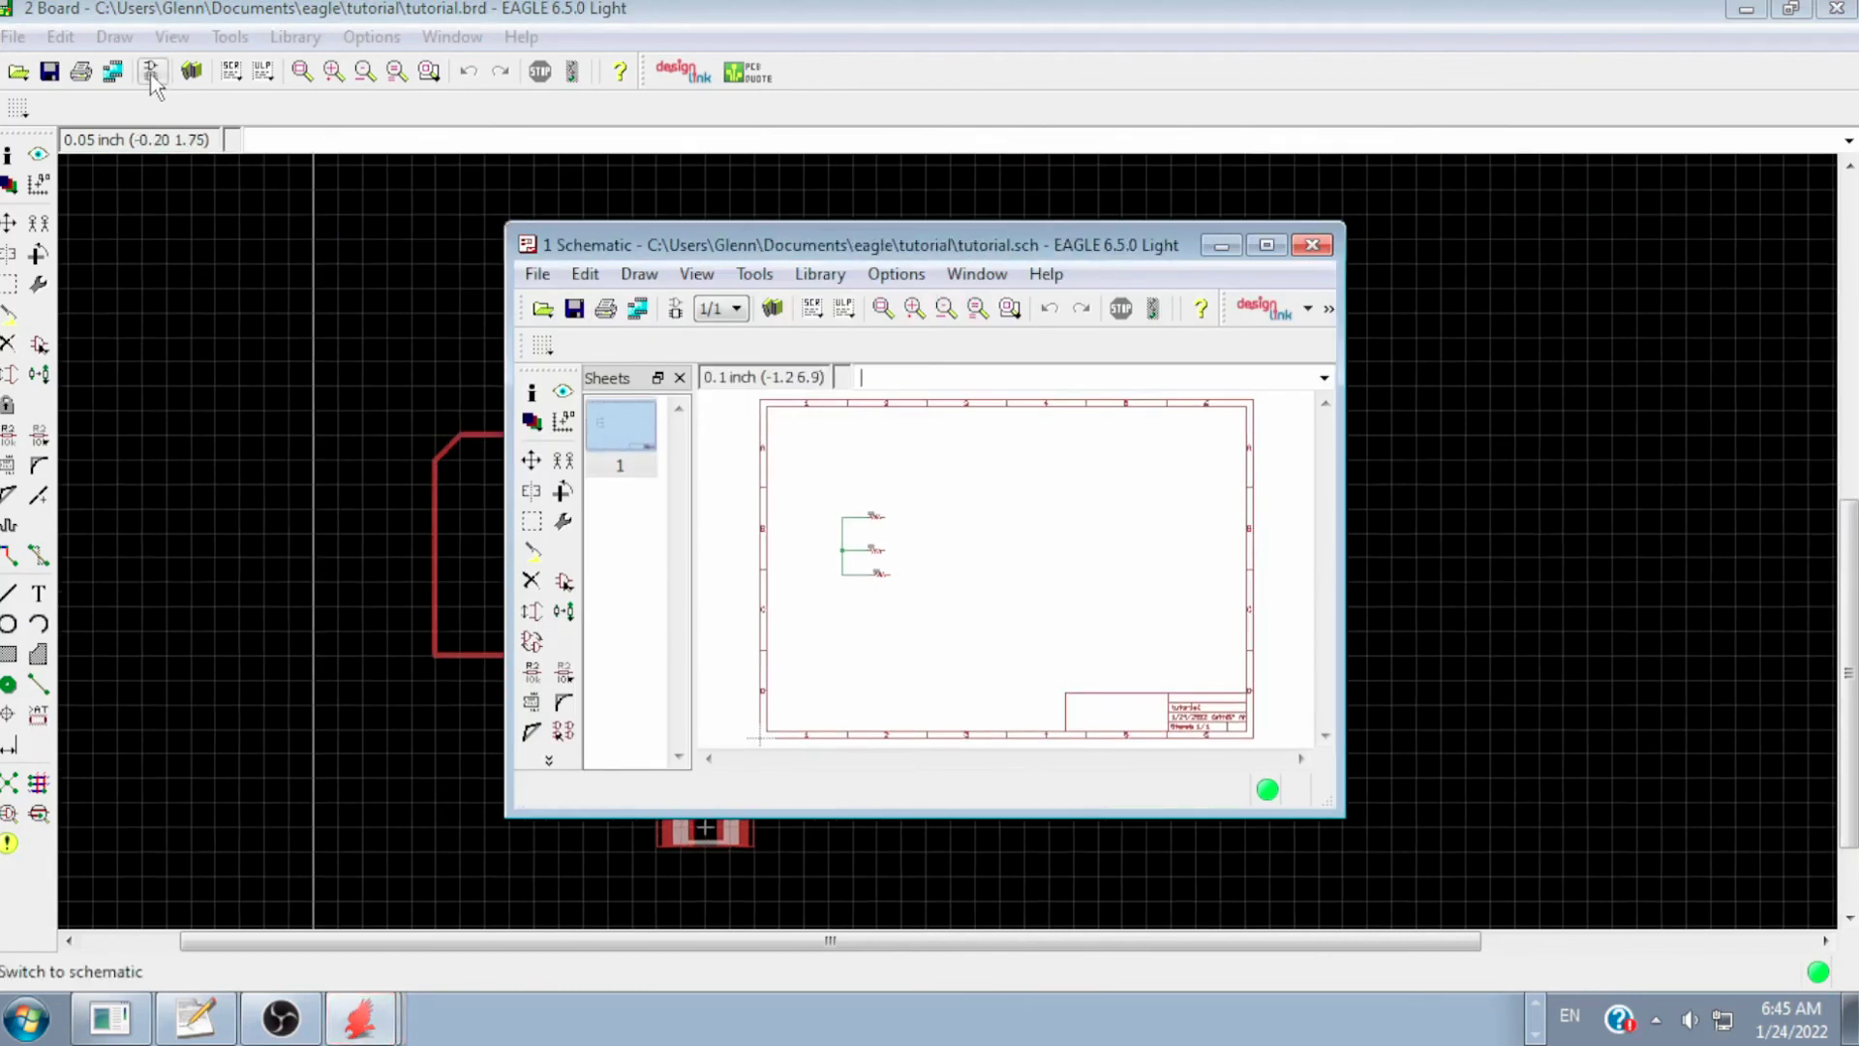
click(1266, 247)
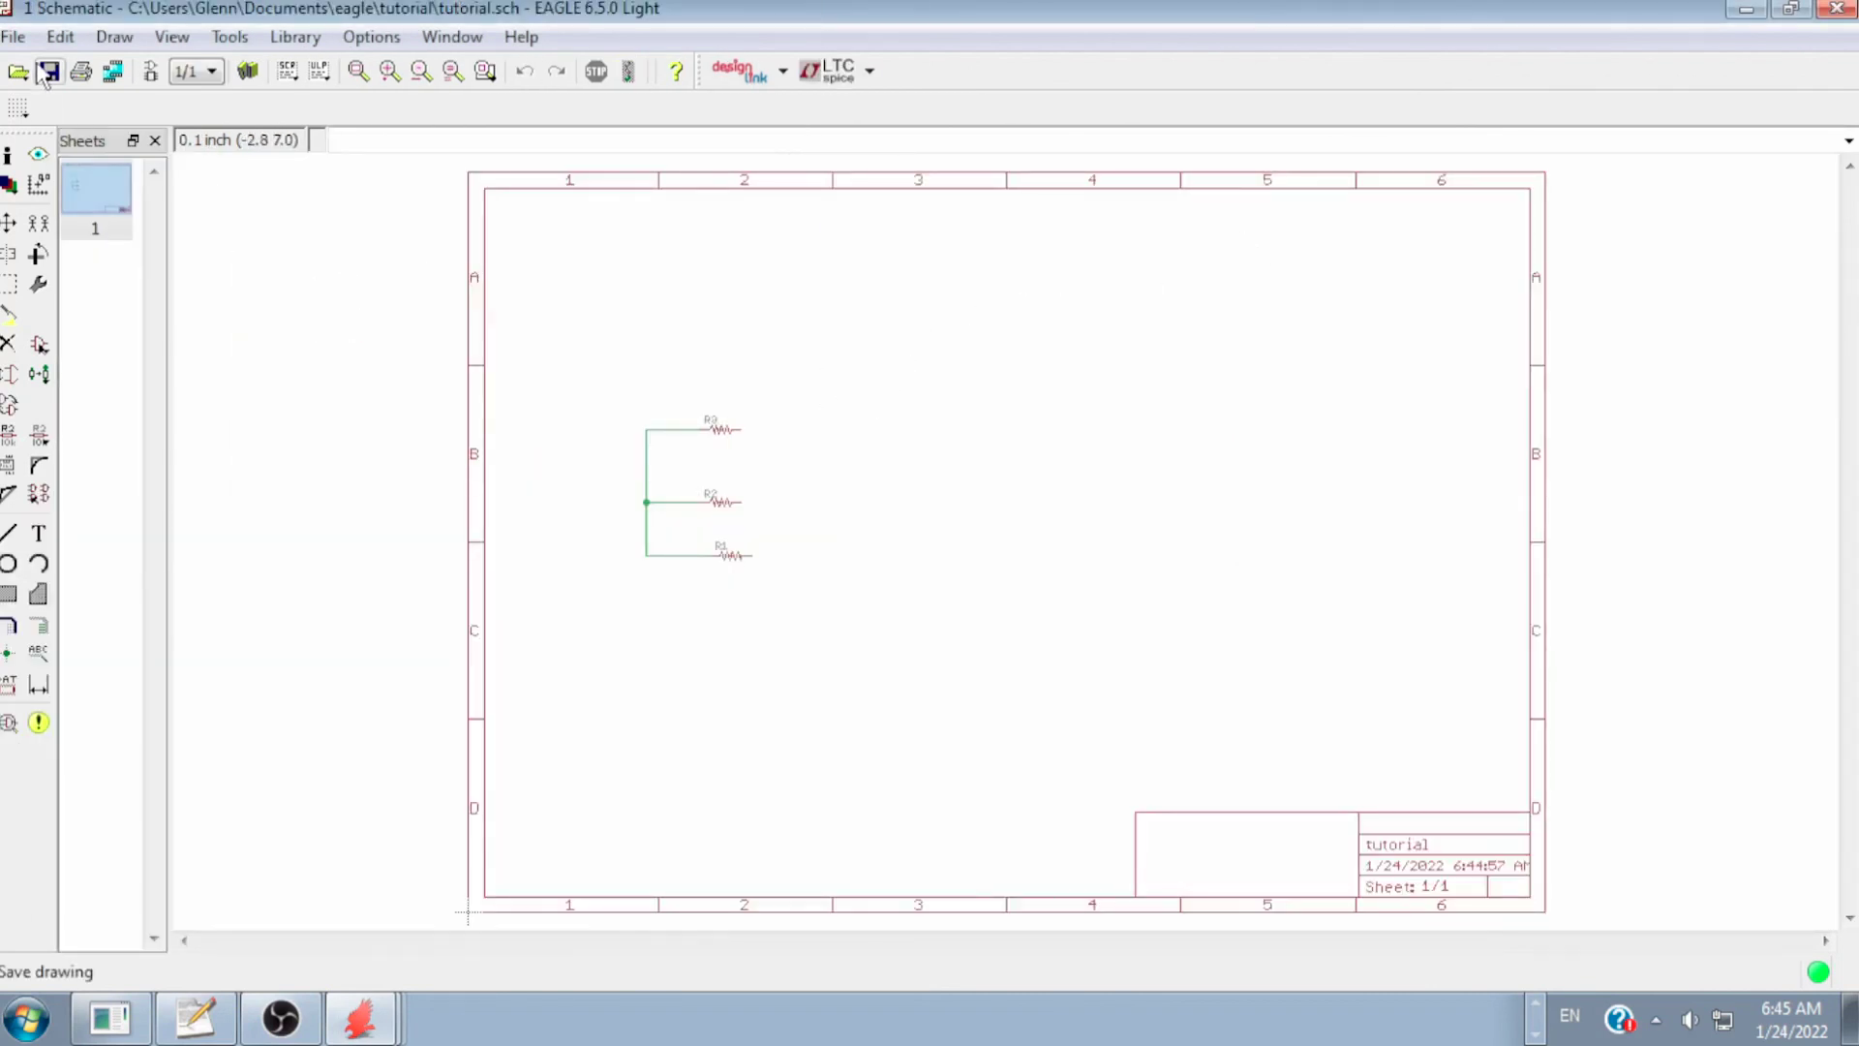
- Exit EAGLE from the schematic and bring up the EAGLE Control Panel to view the tutorial project
click(13, 38)
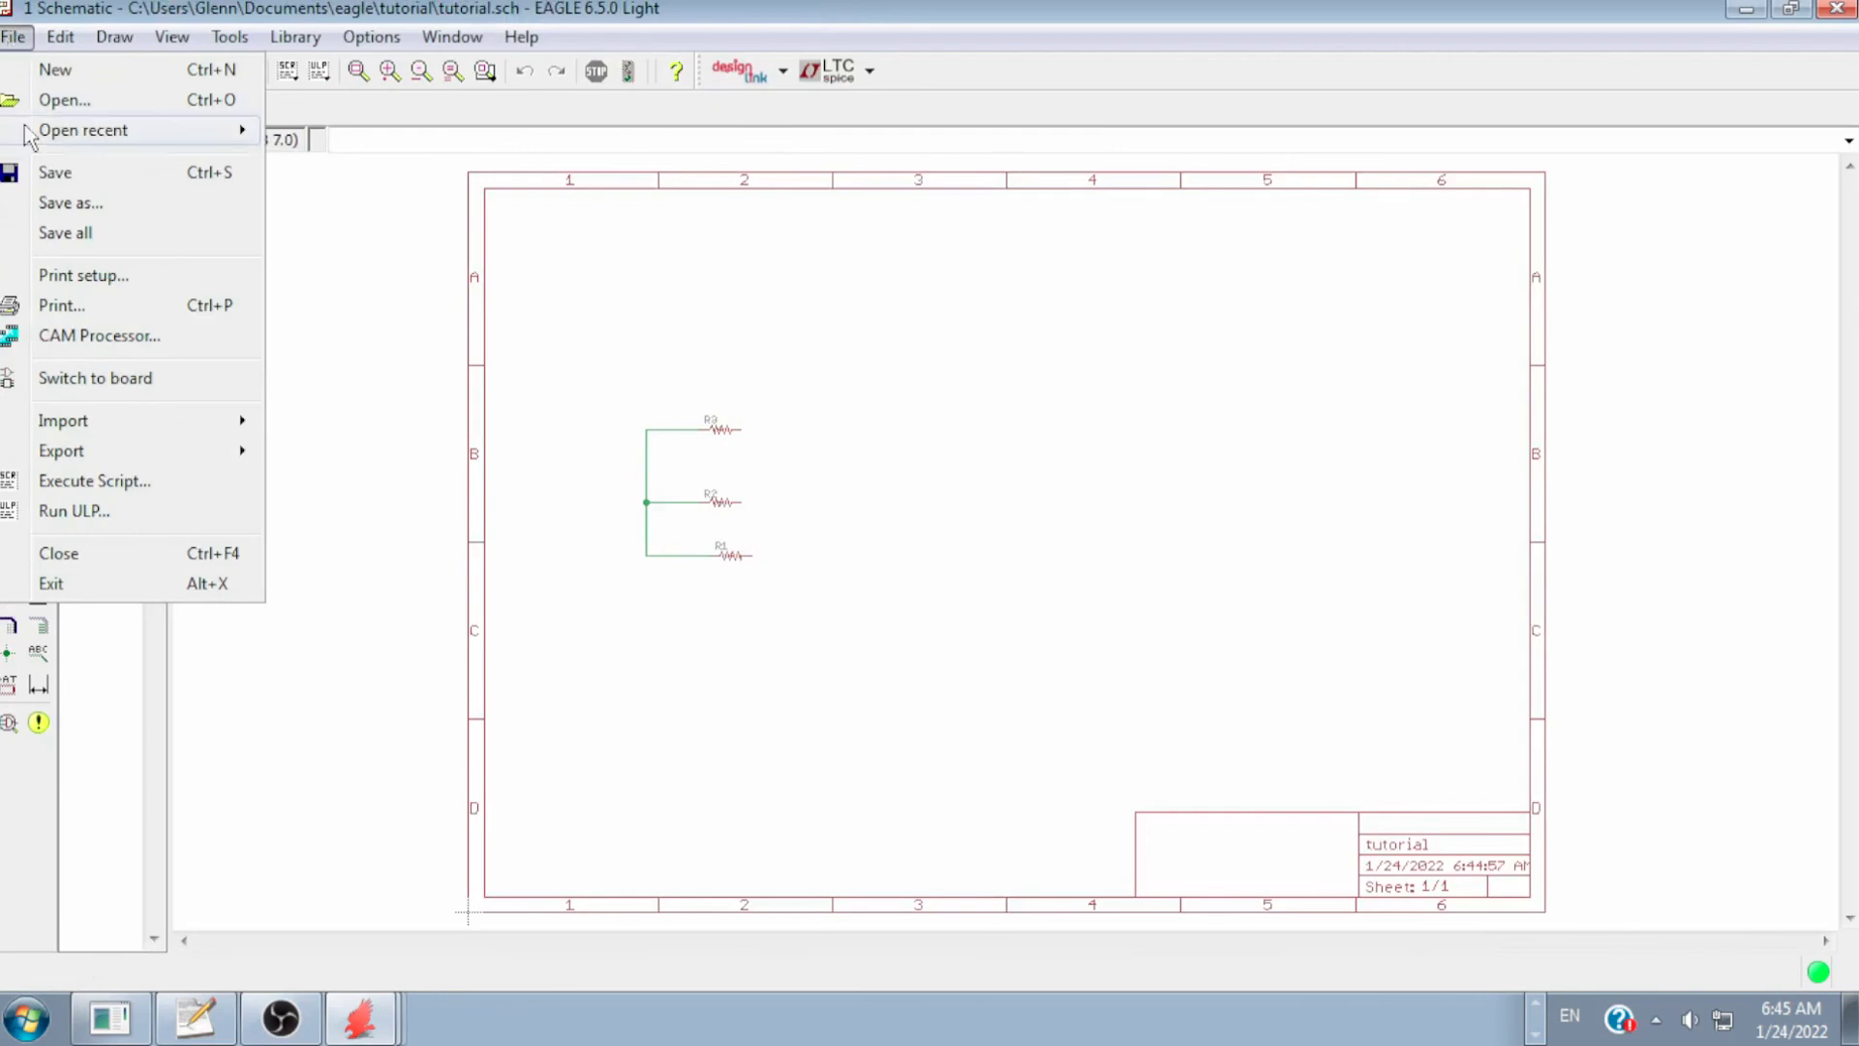
click(53, 584)
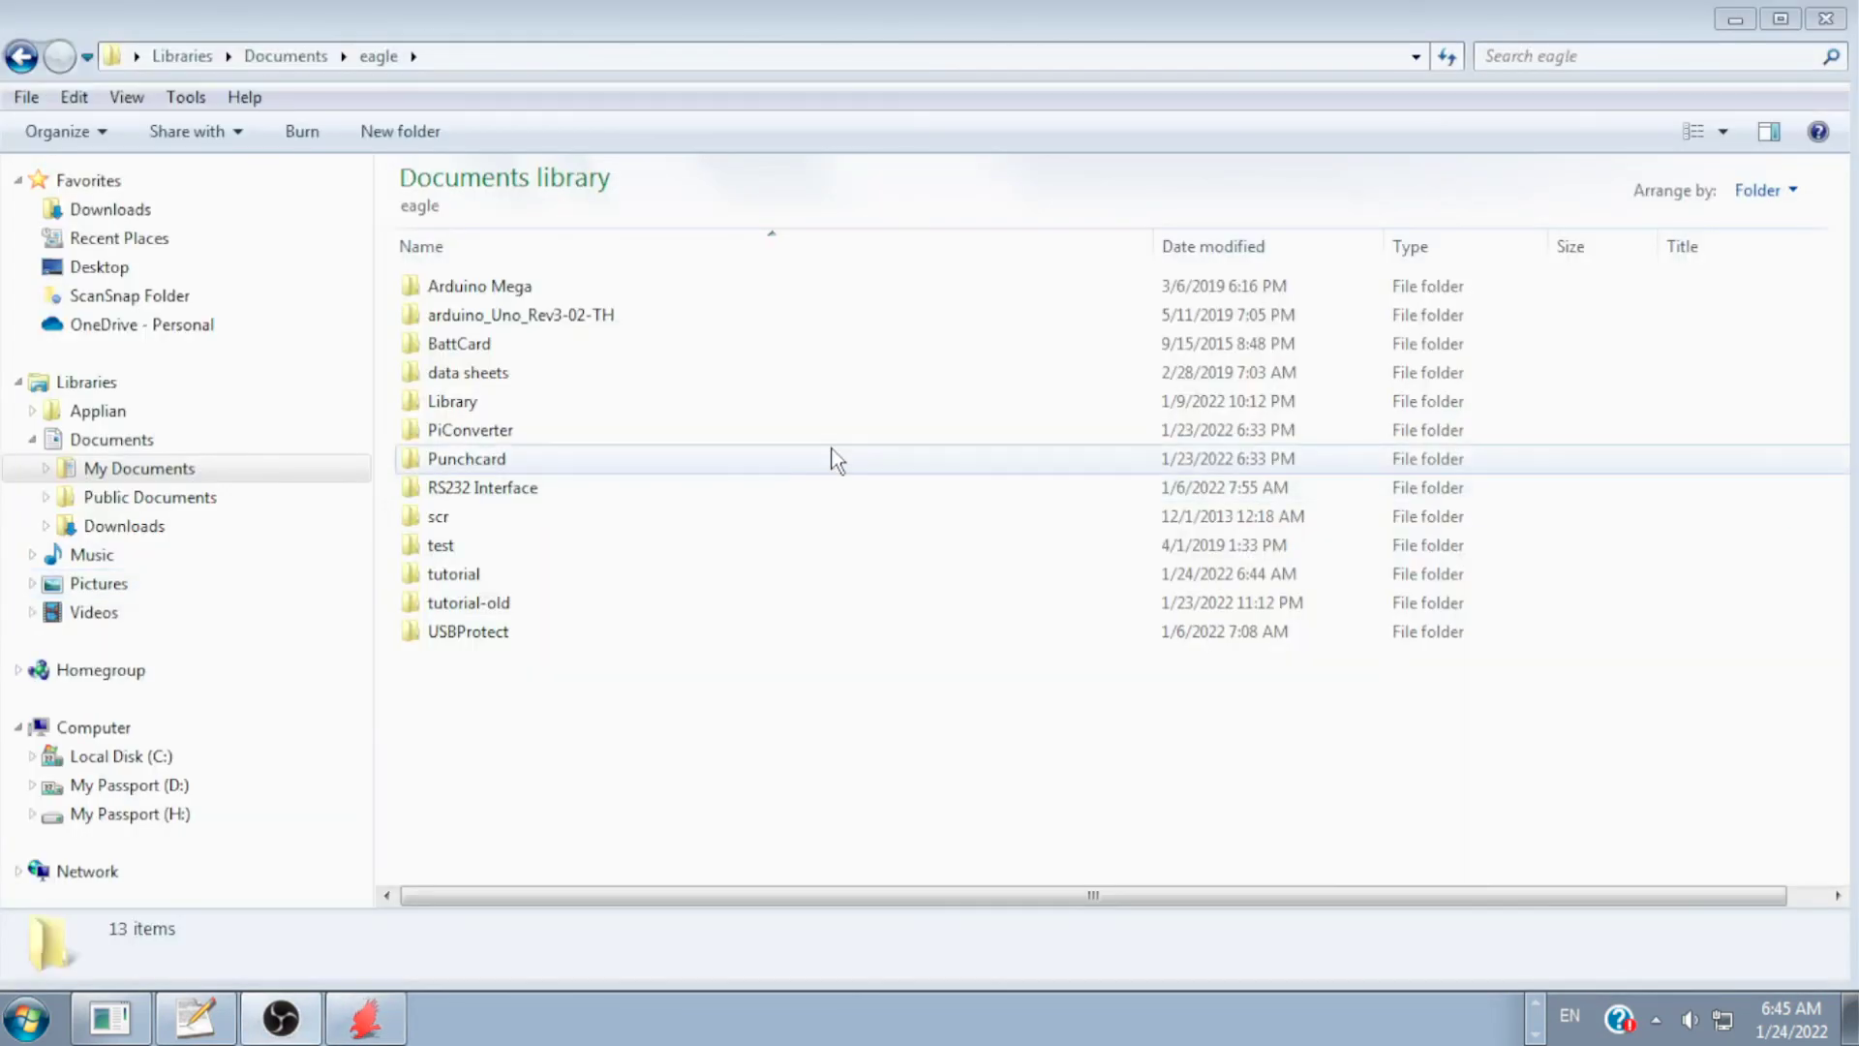
click(368, 1029)
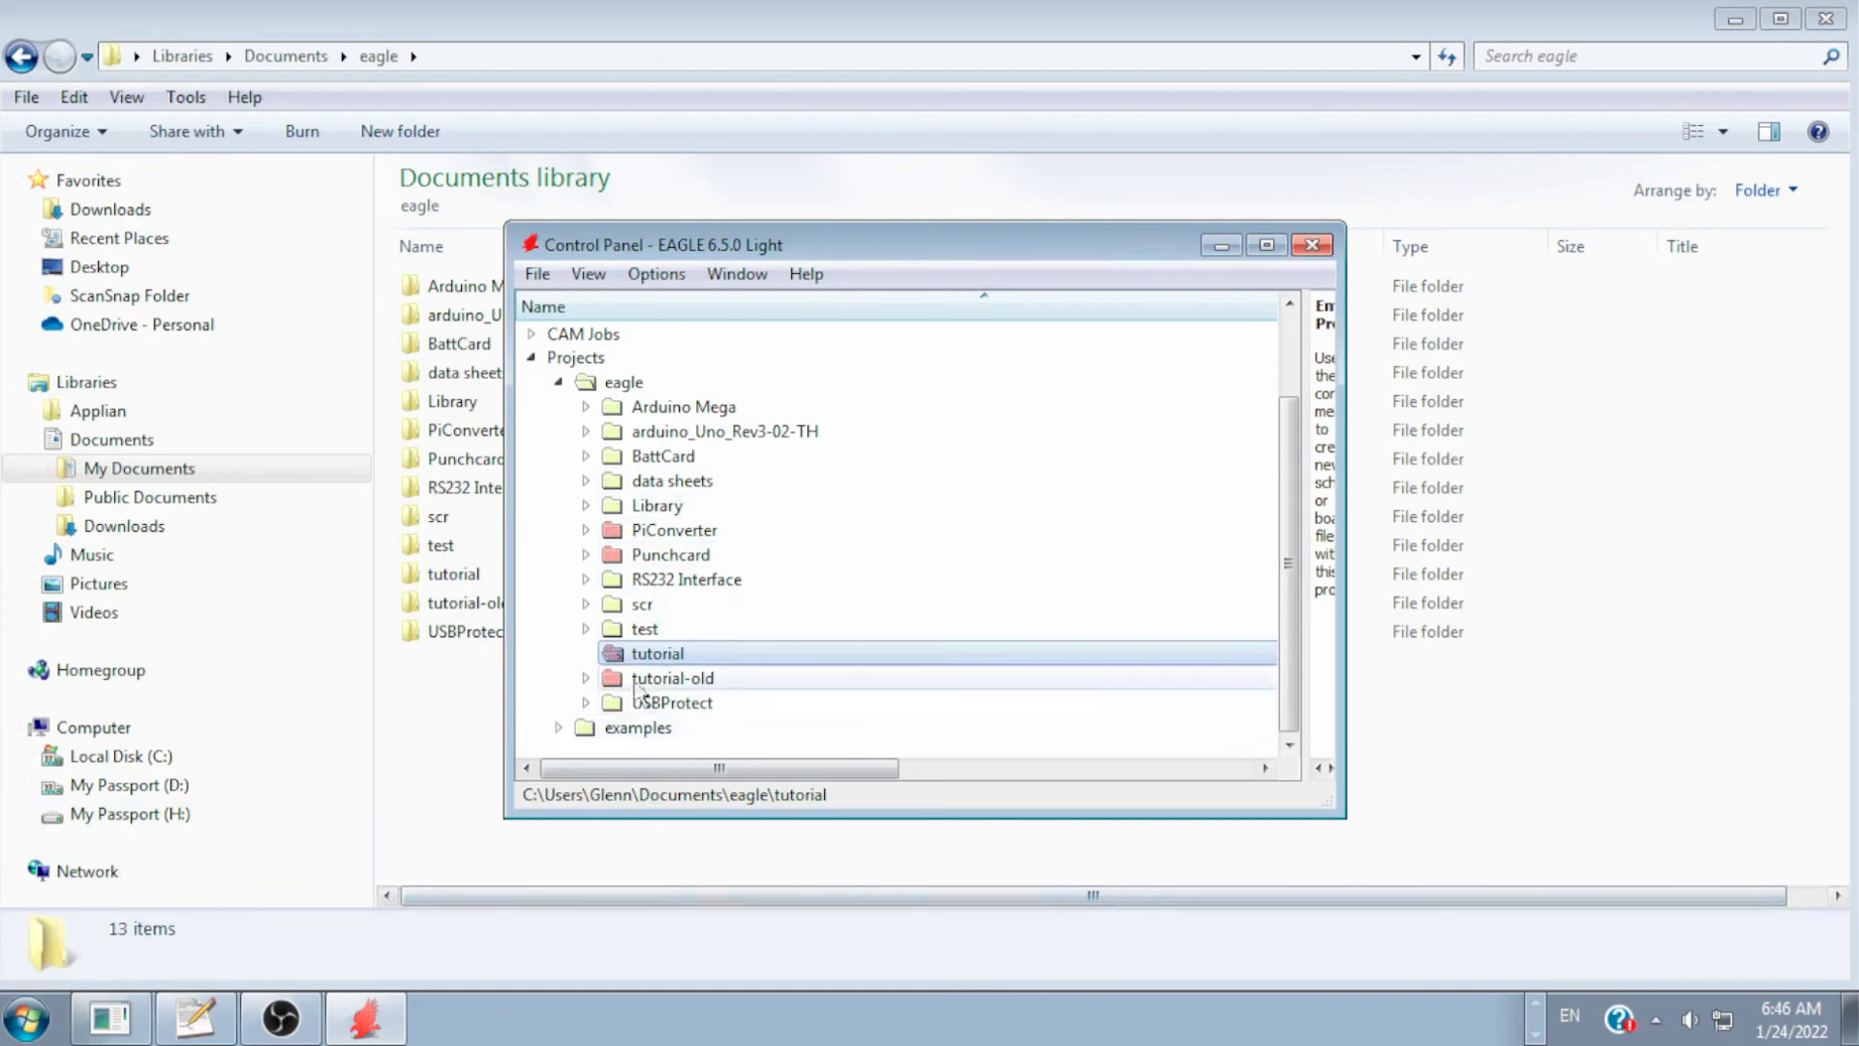
- Switch to Windows Explorer and open the tutorial folder inside the eagle documents folder
click(1538, 1007)
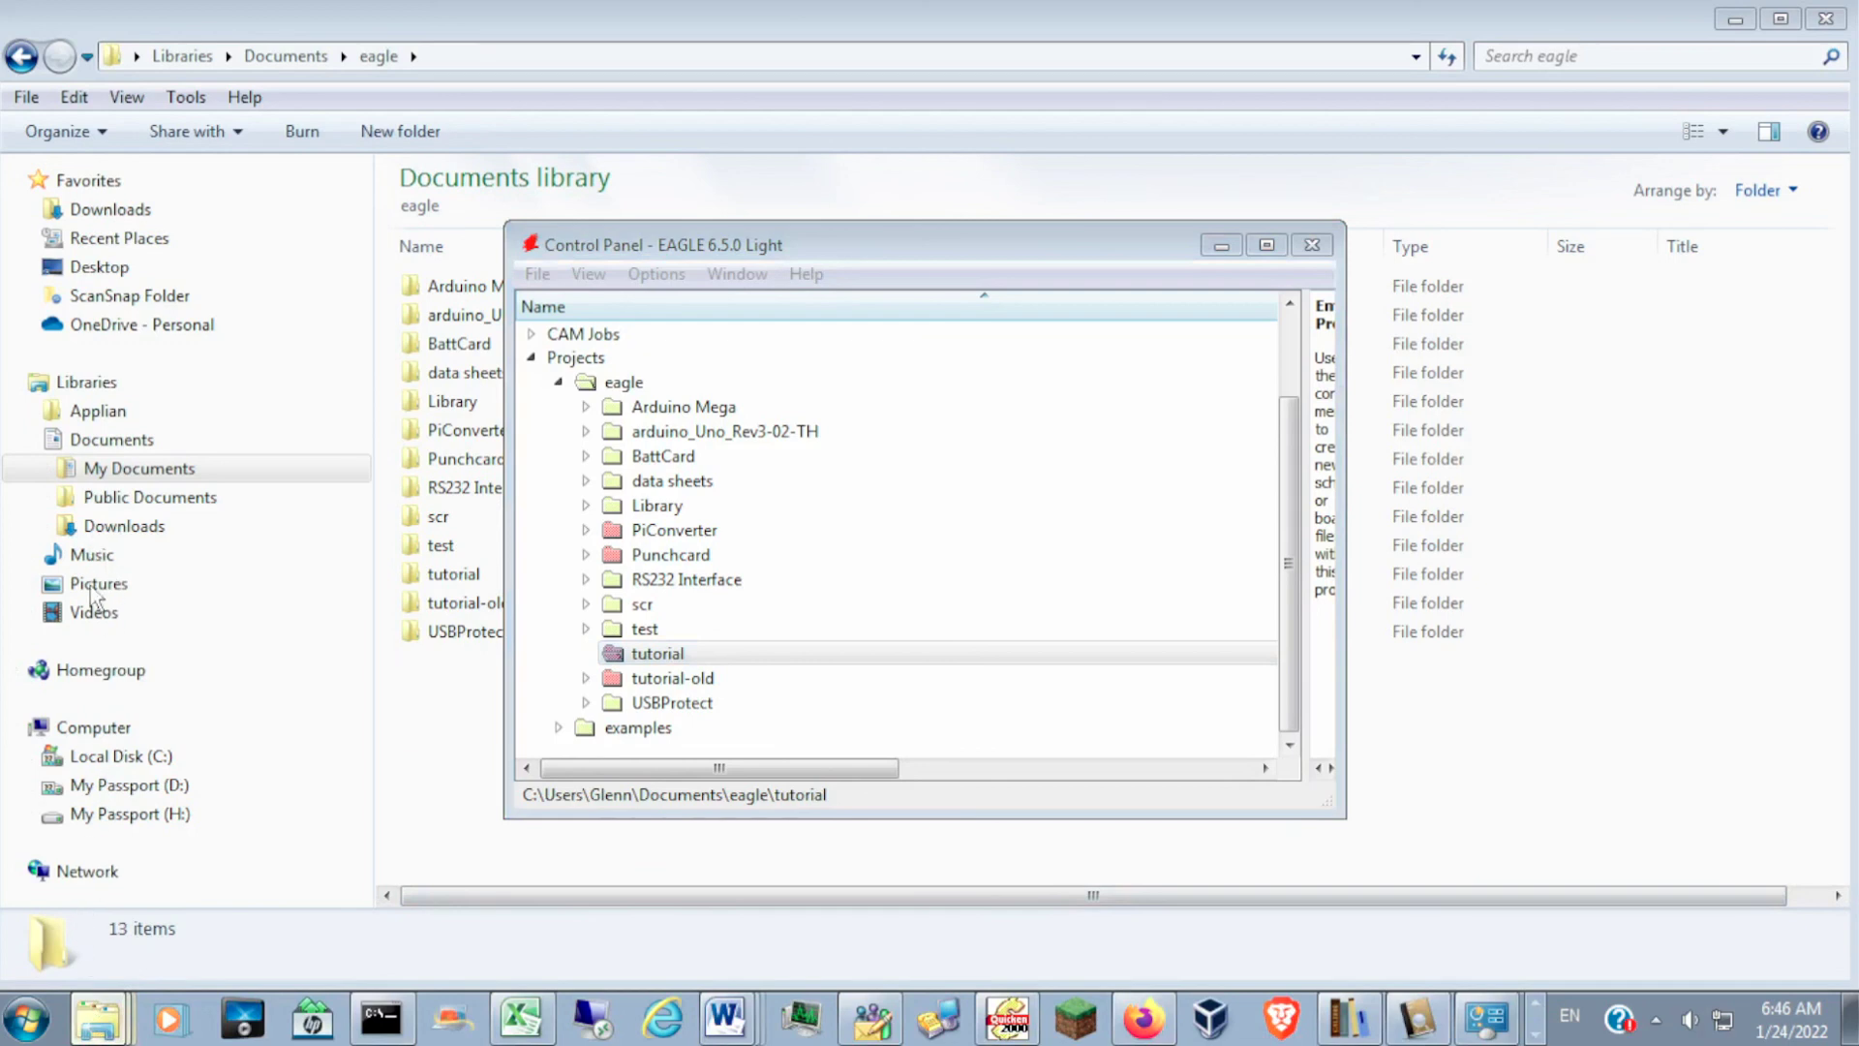
click(67, 960)
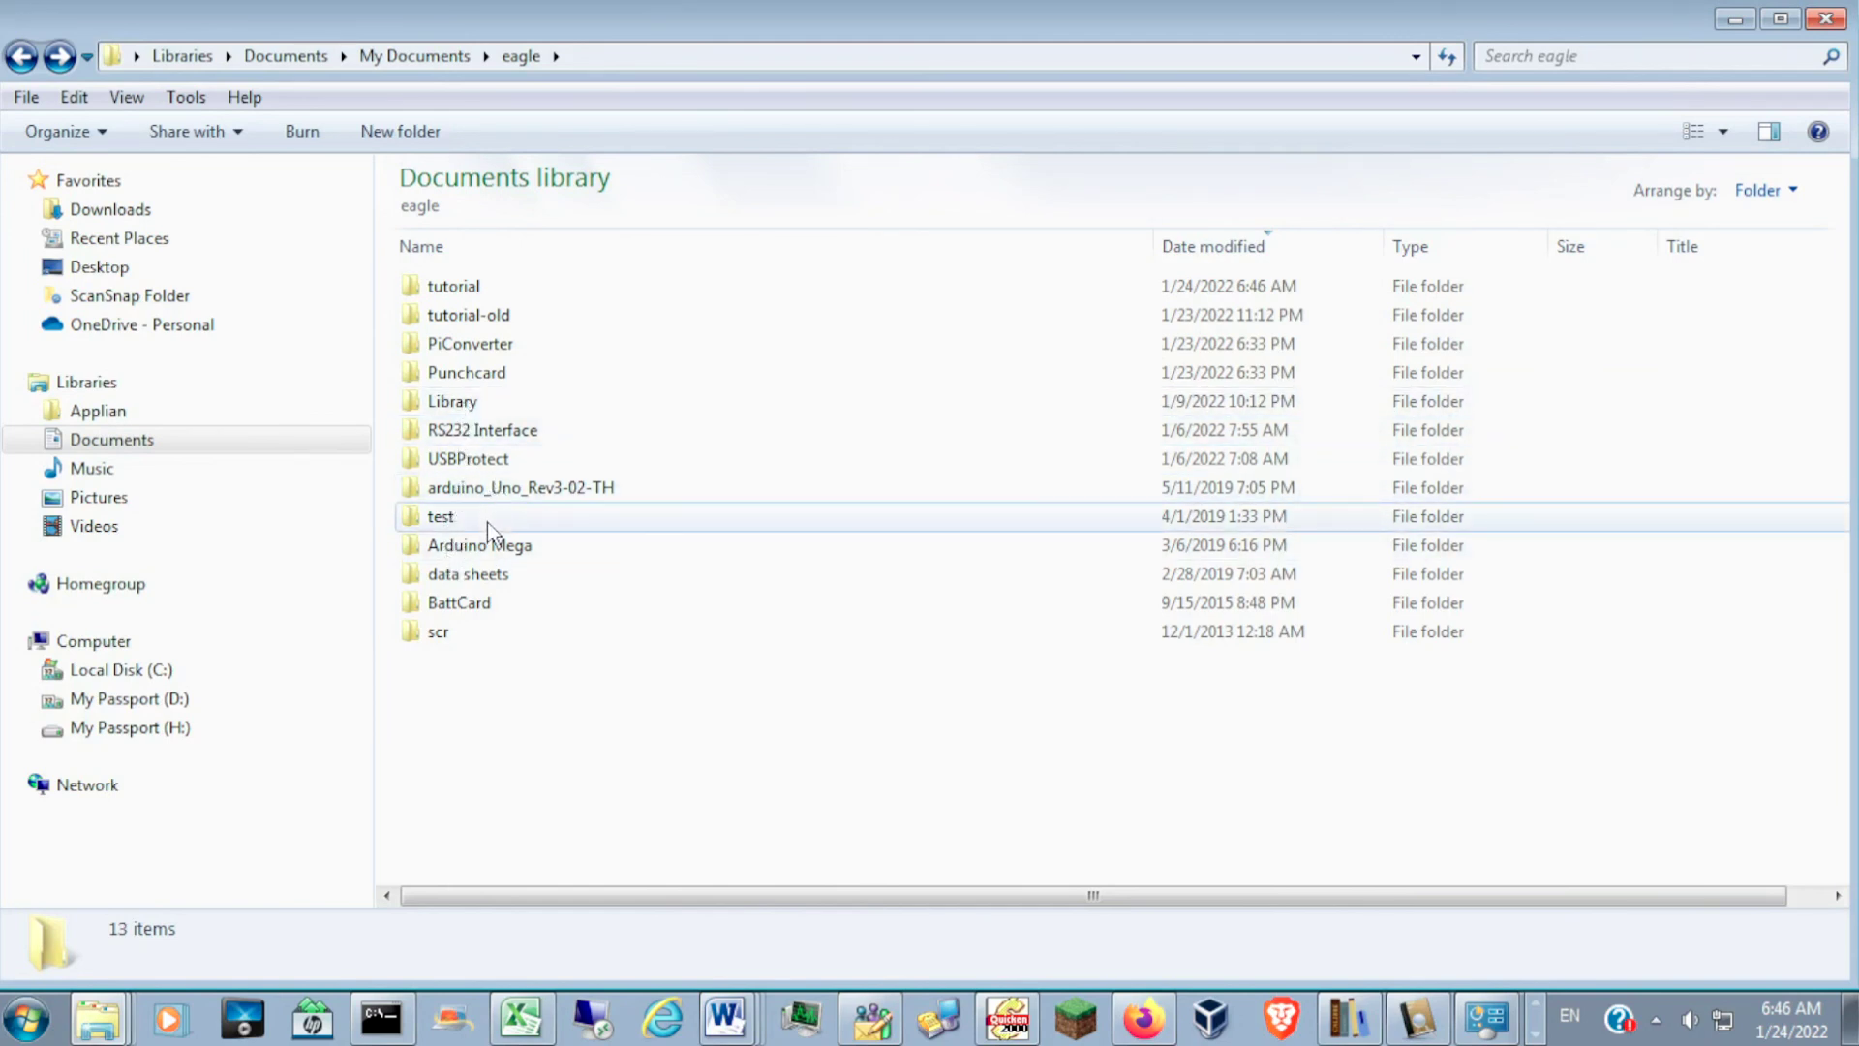
double_click(468, 287)
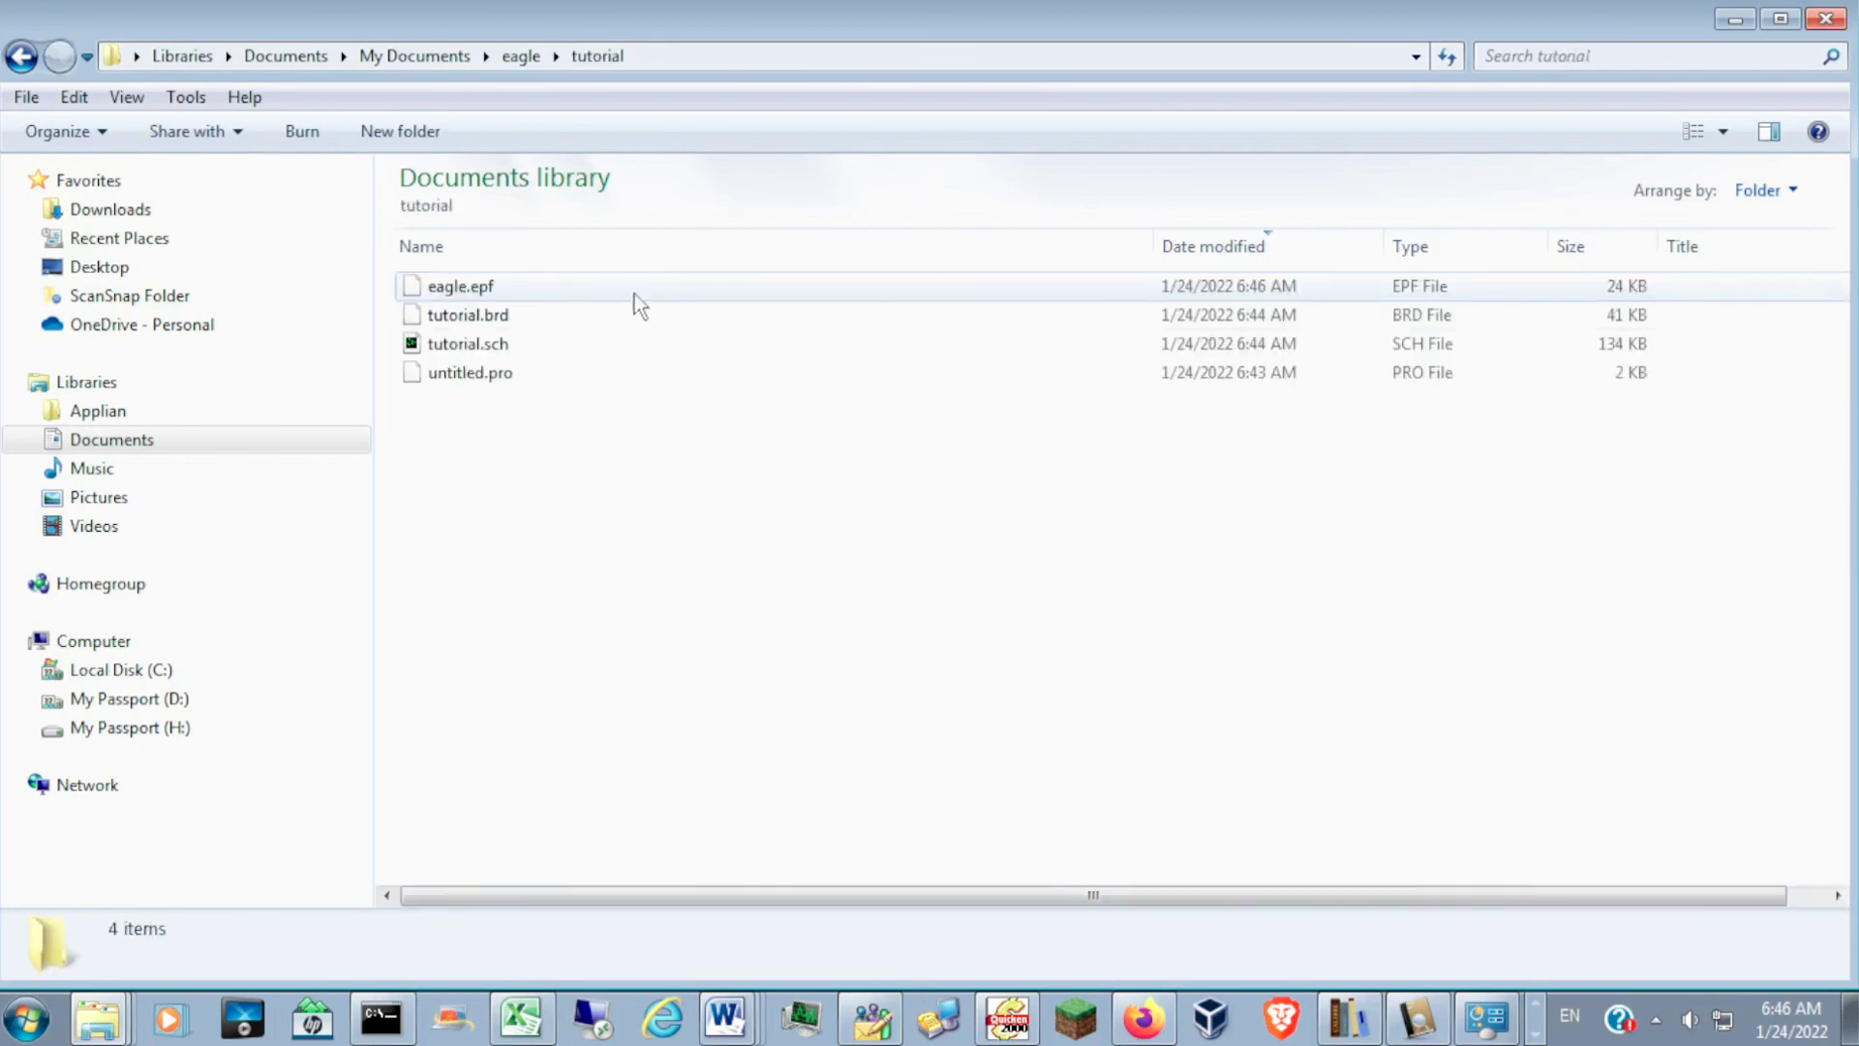
- Open the schematic file tutorial.sch for editing in Notepad++
double_click(458, 344)
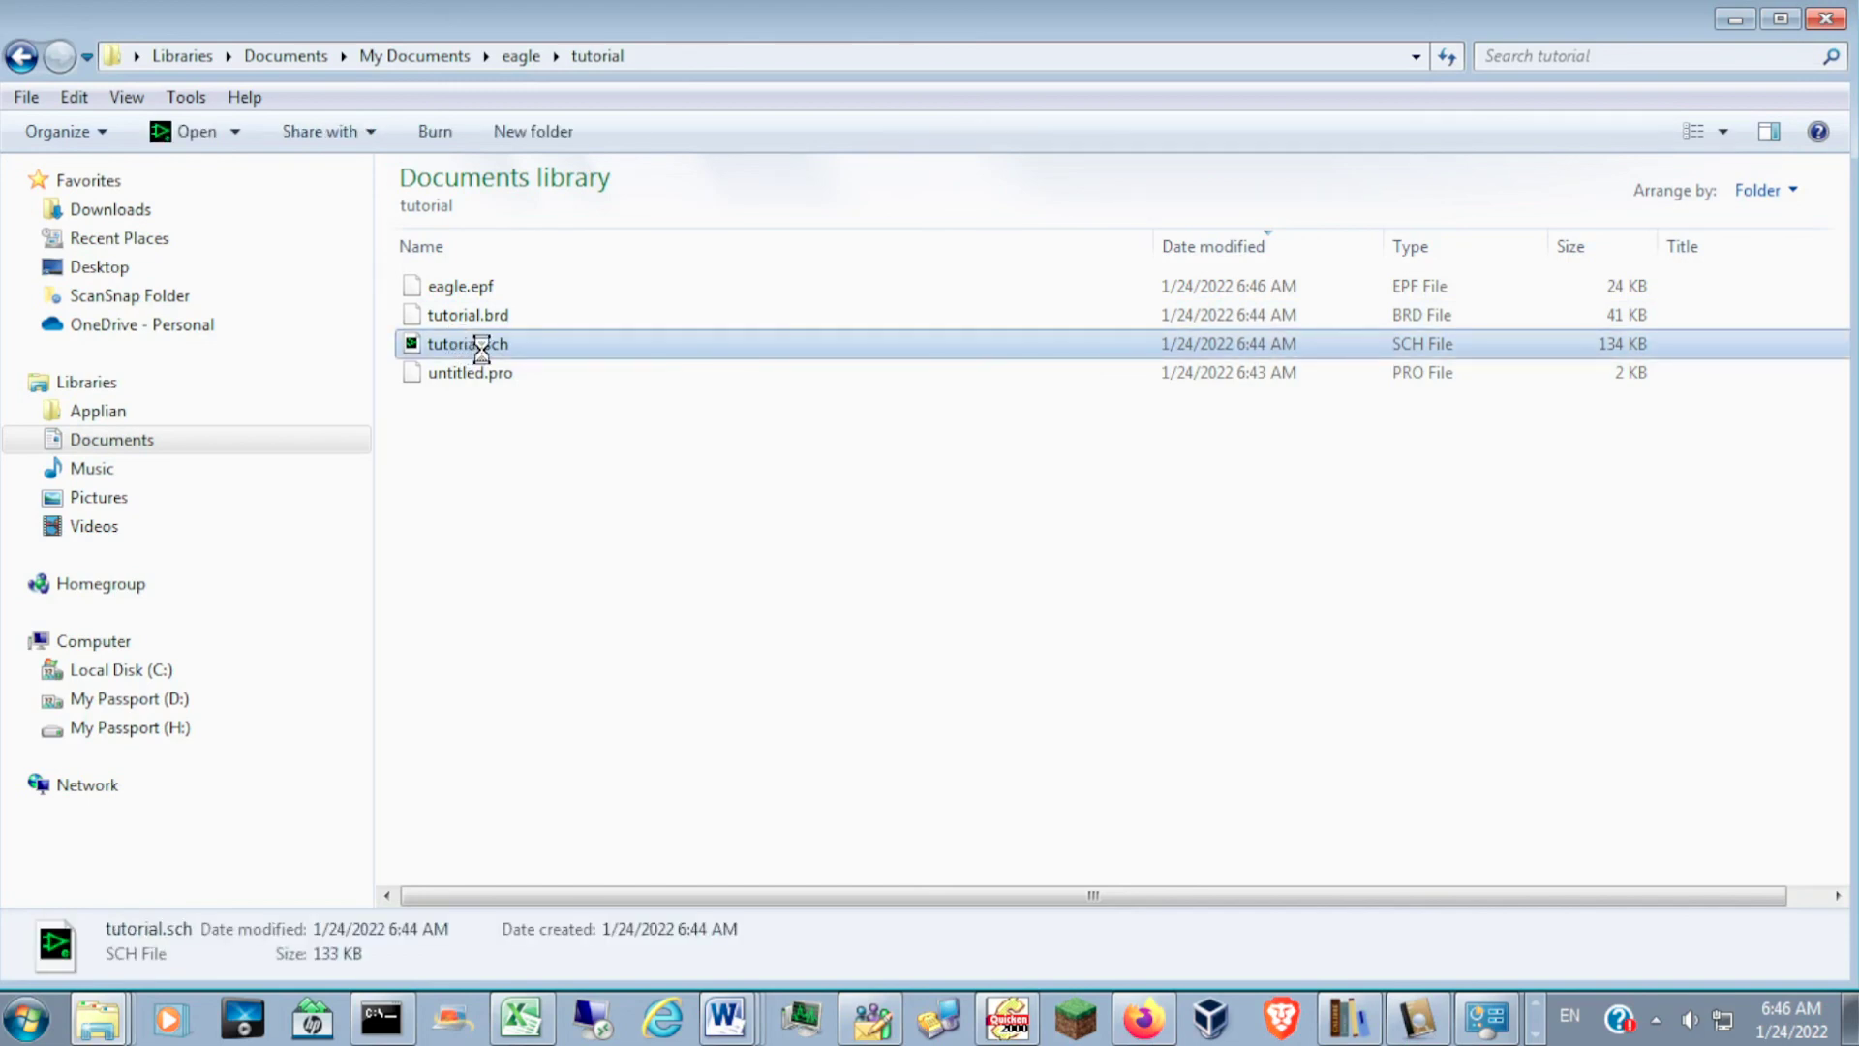
right_click(459, 341)
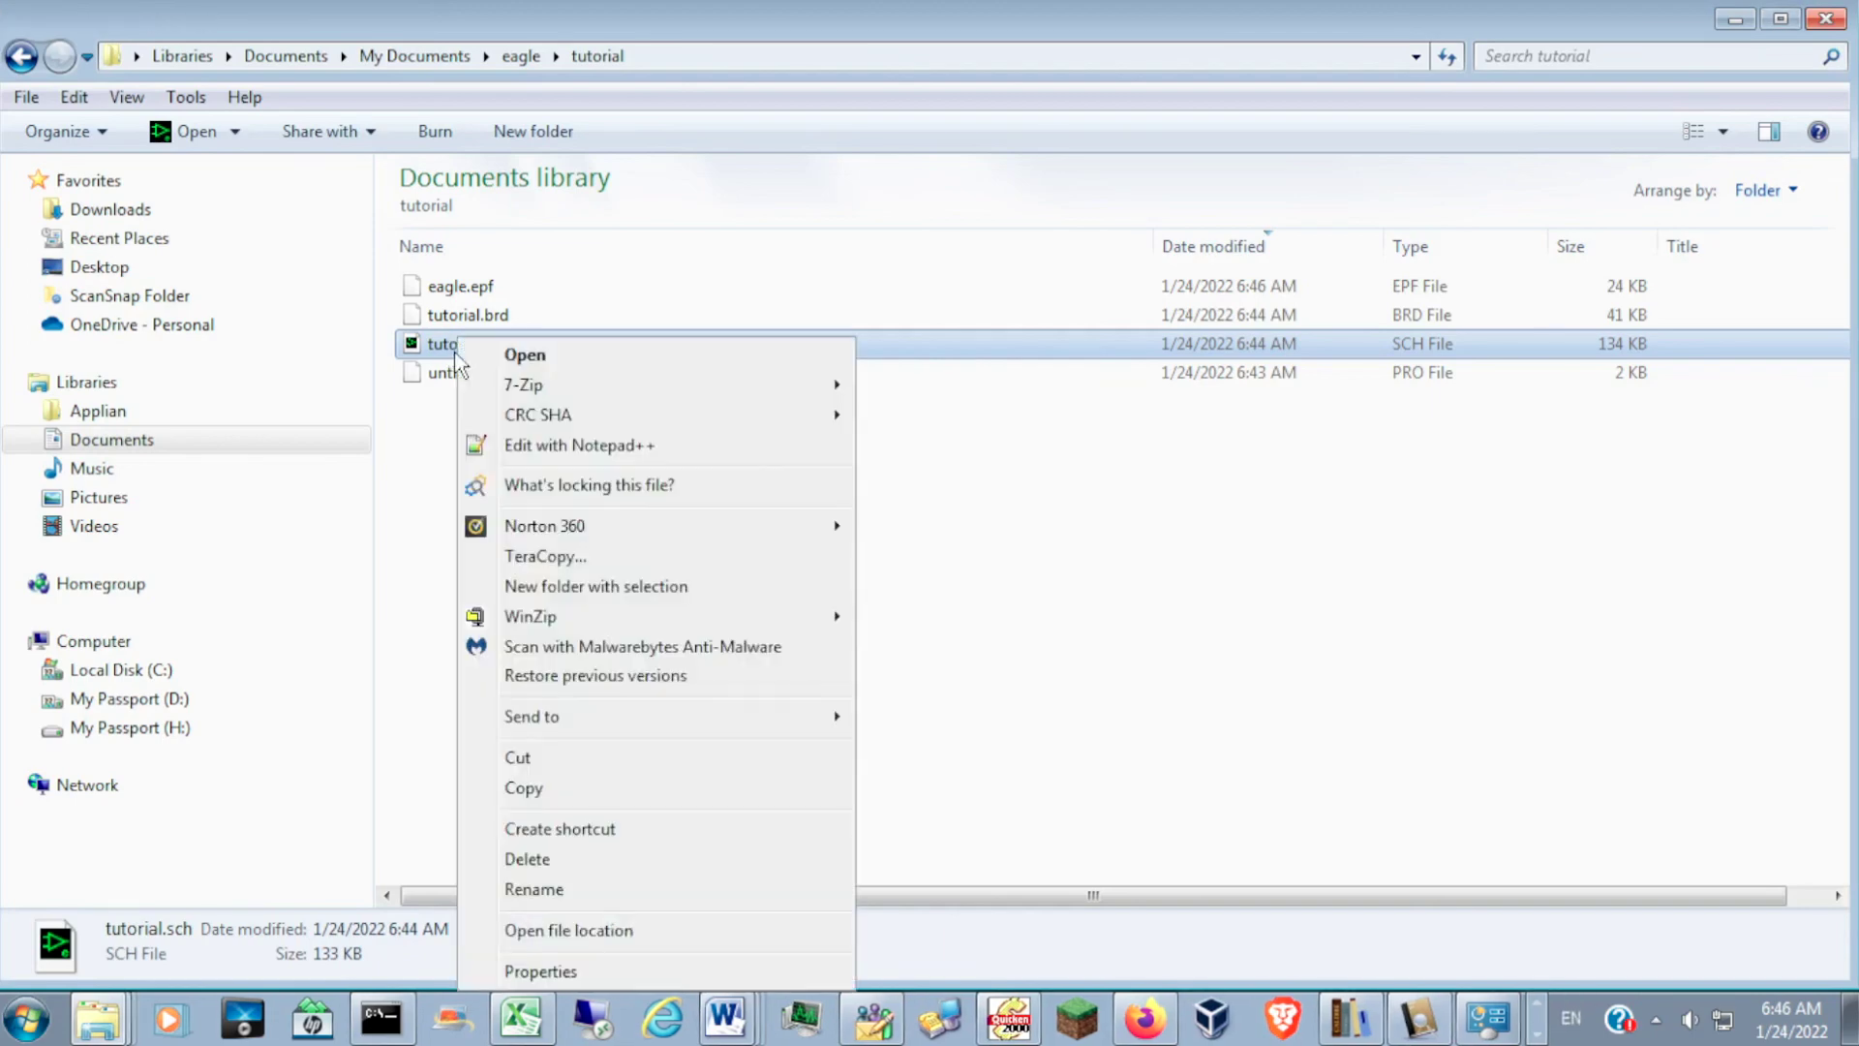
click(564, 447)
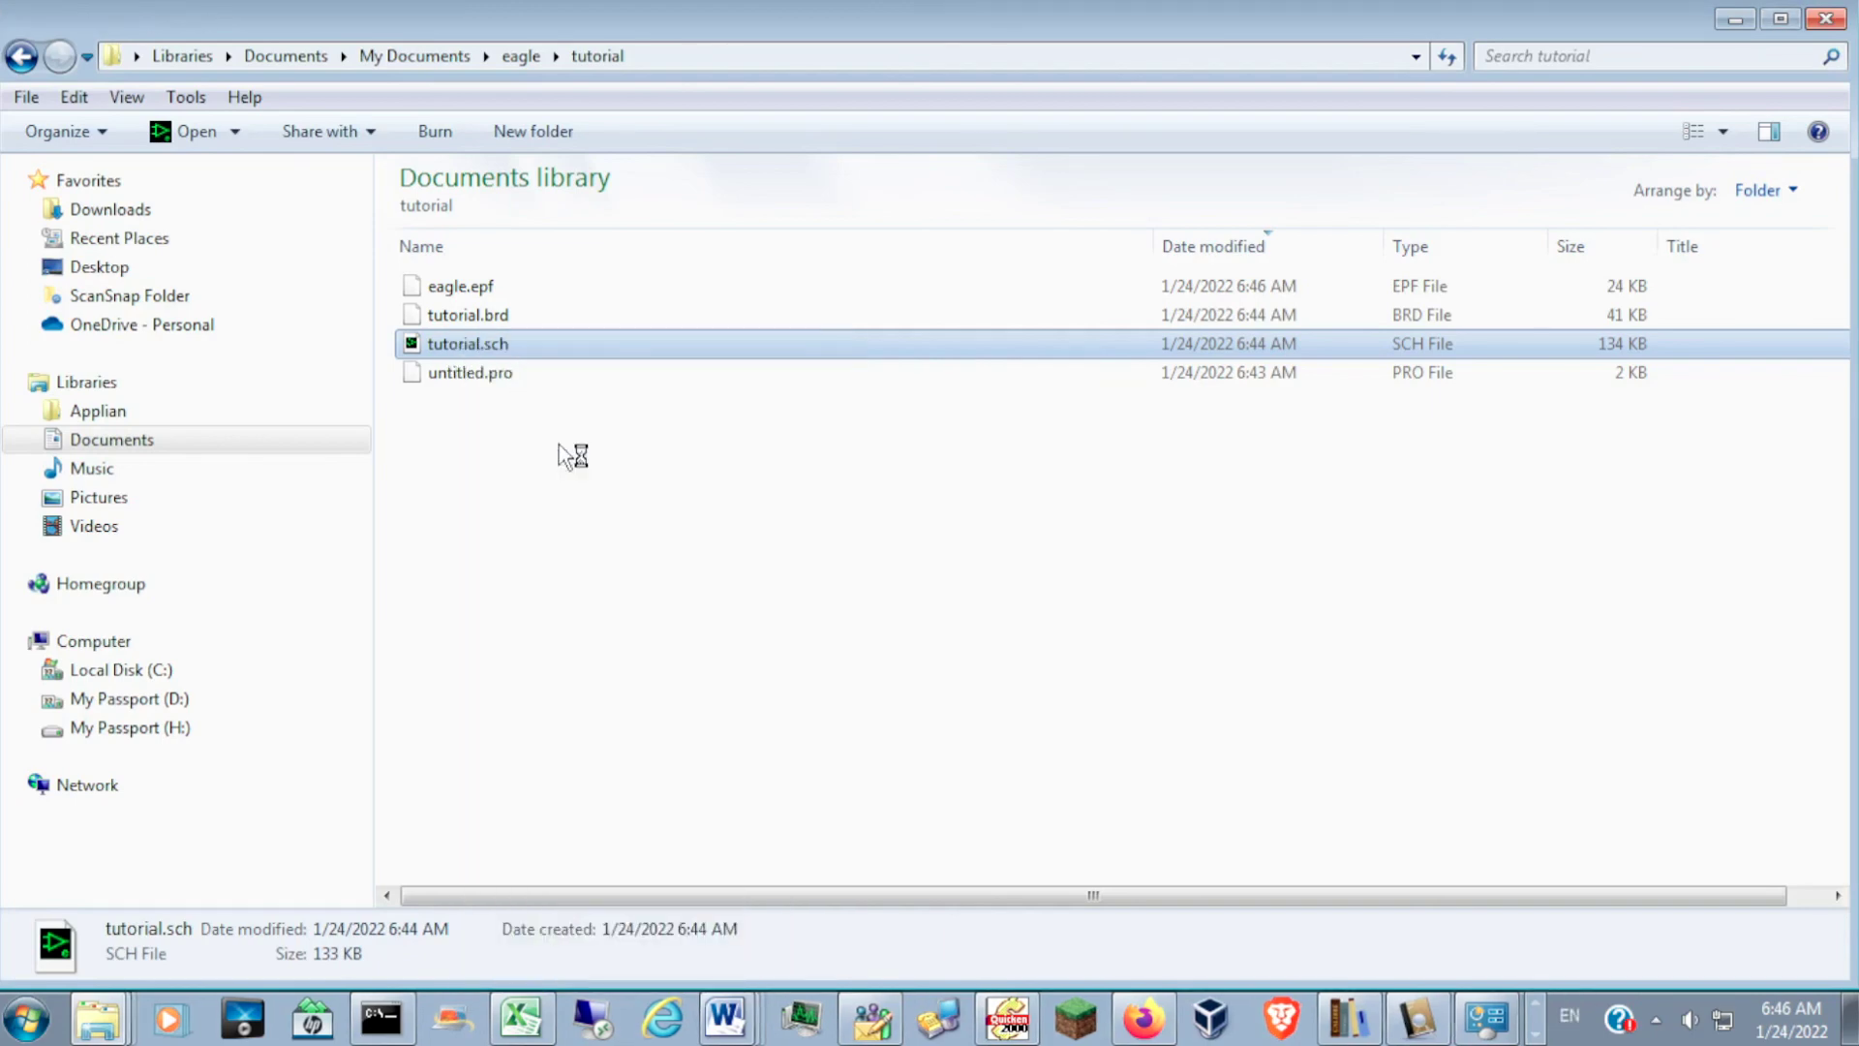
- Examine the XML source of tutorial.sch, including its grid settings, layer definitions, and the frames library's symbol wires and text
scroll(616, 387, down, 8)
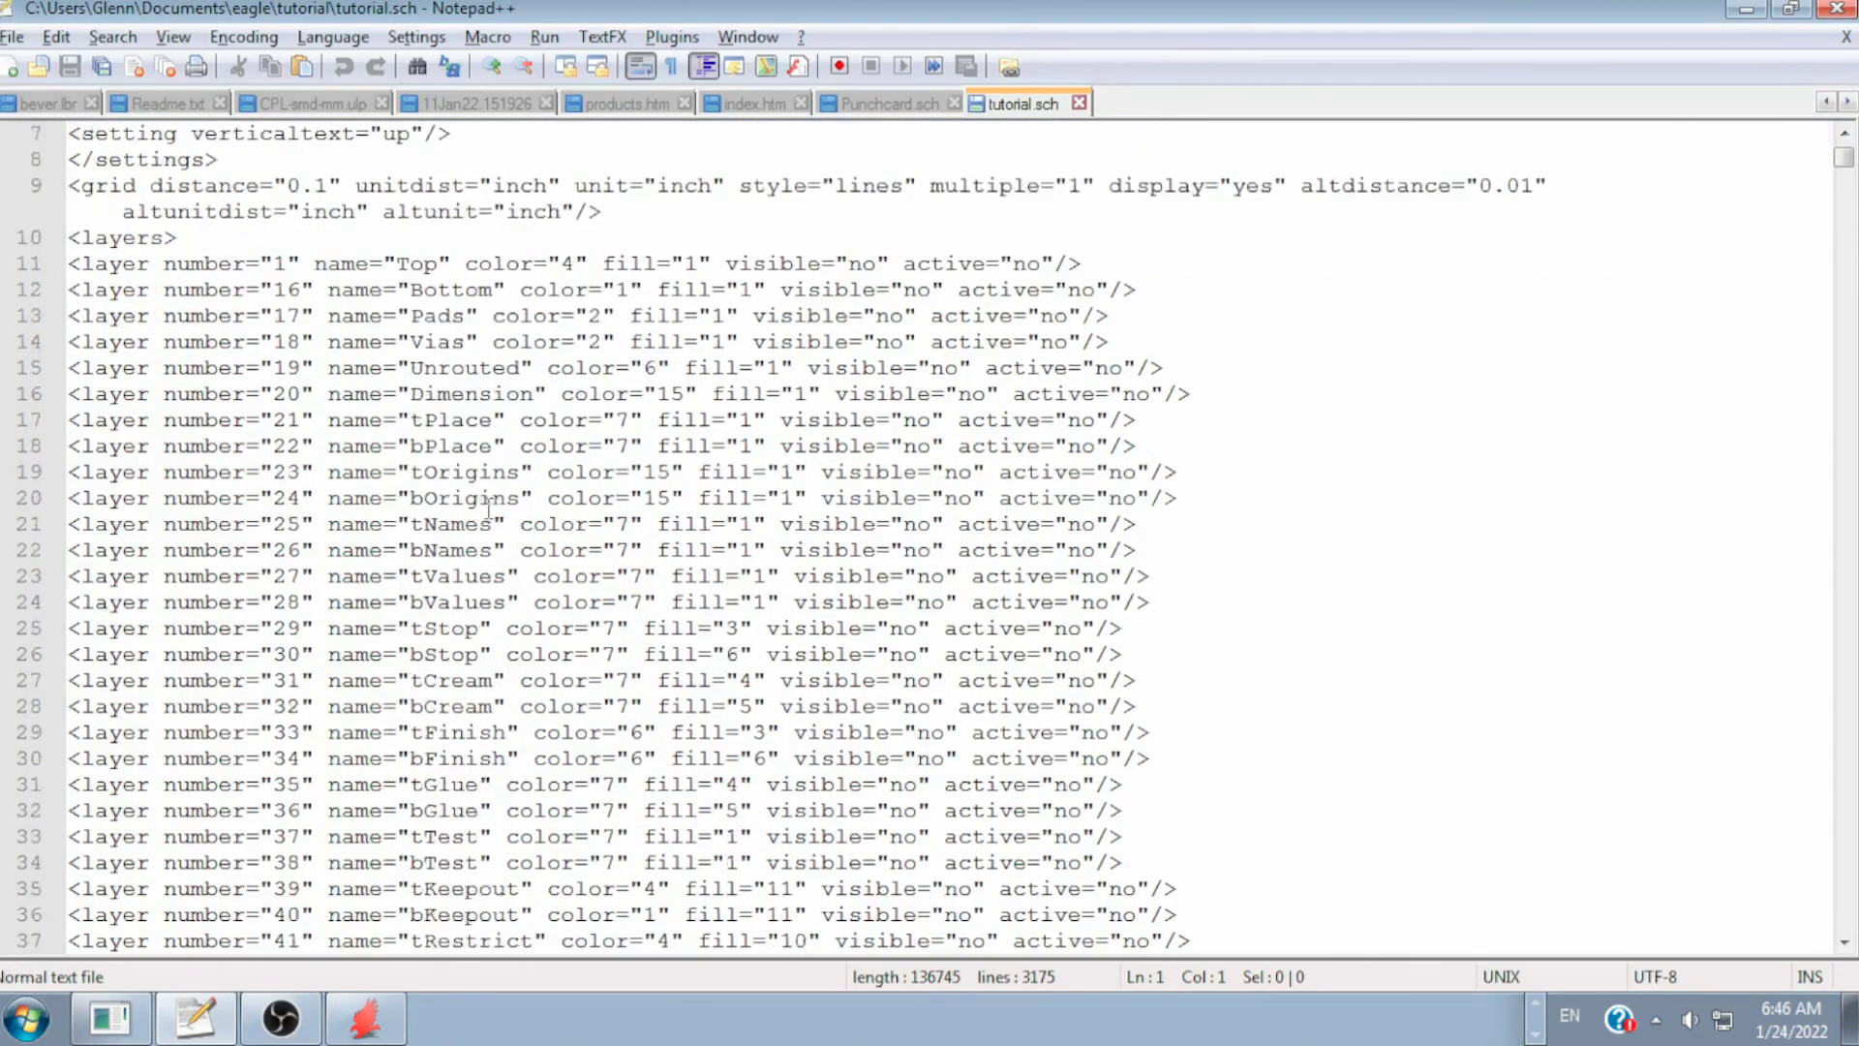
scroll(471, 467, up, 7)
scroll(472, 468, up, 1)
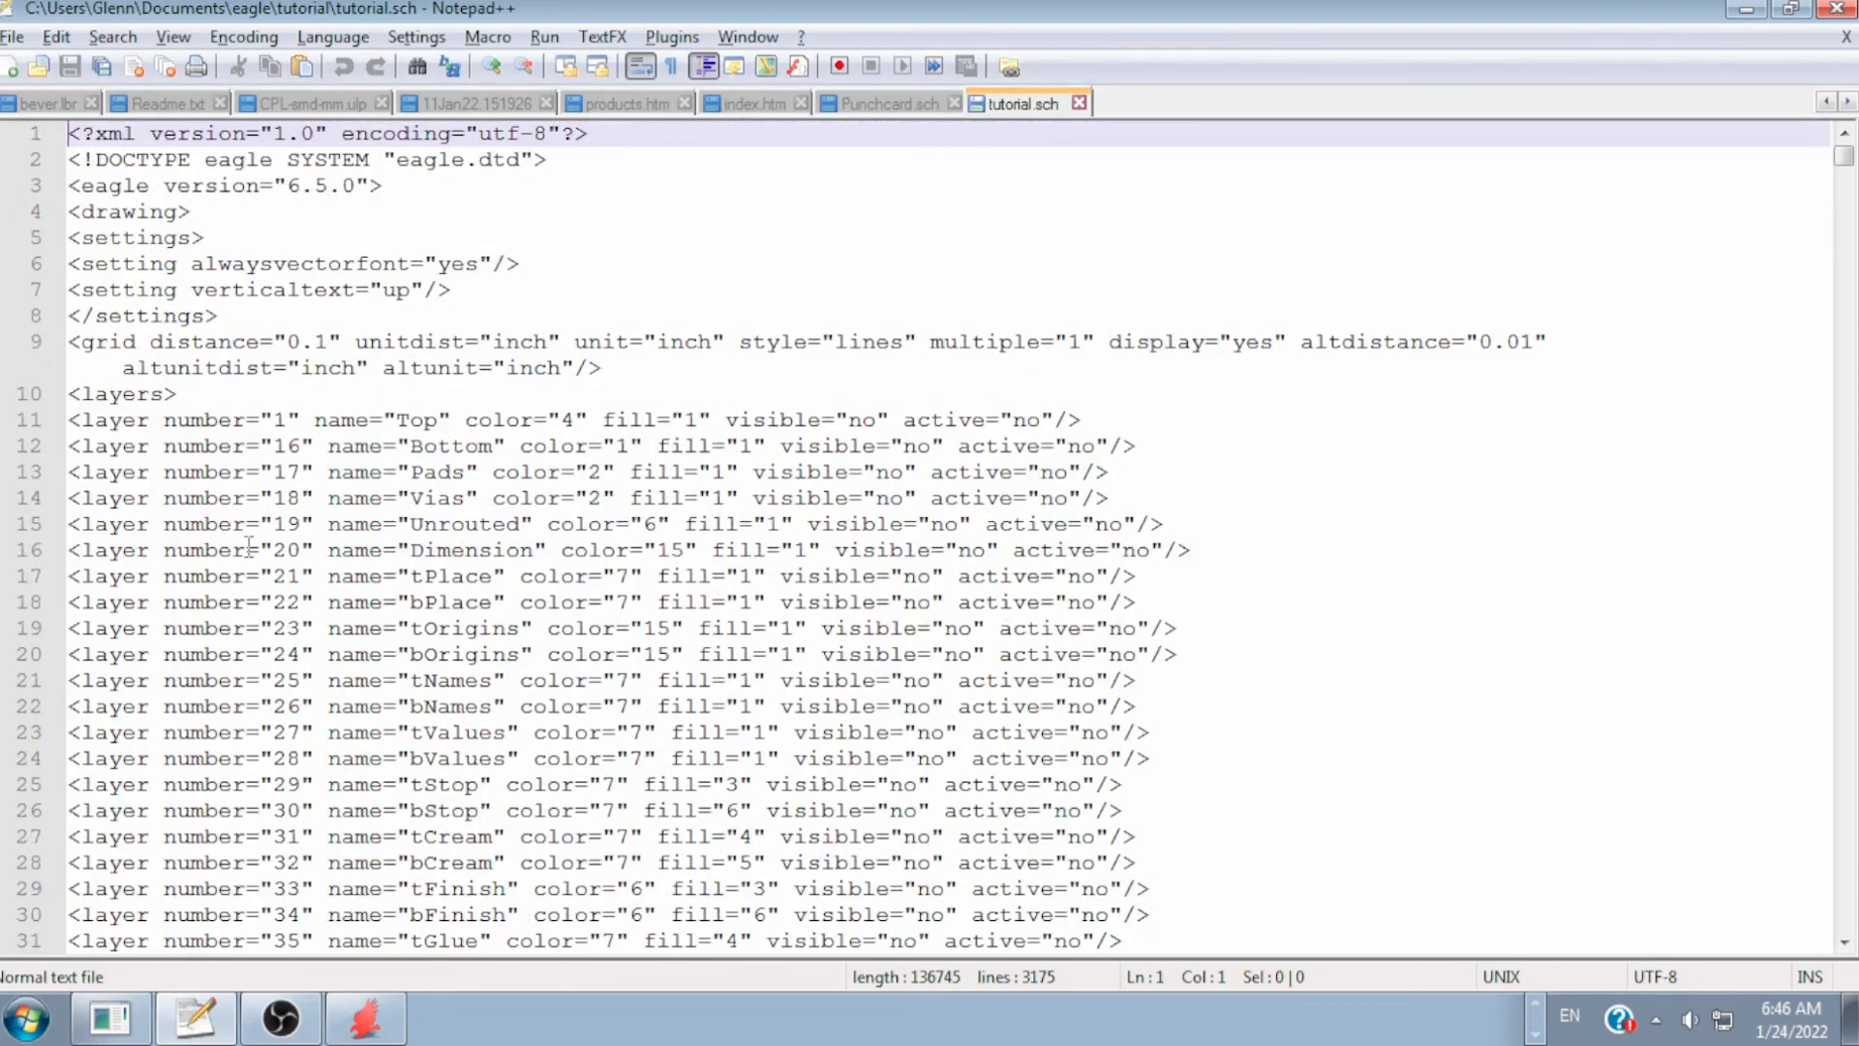
scroll(248, 562, down, 5)
scroll(248, 573, down, 9)
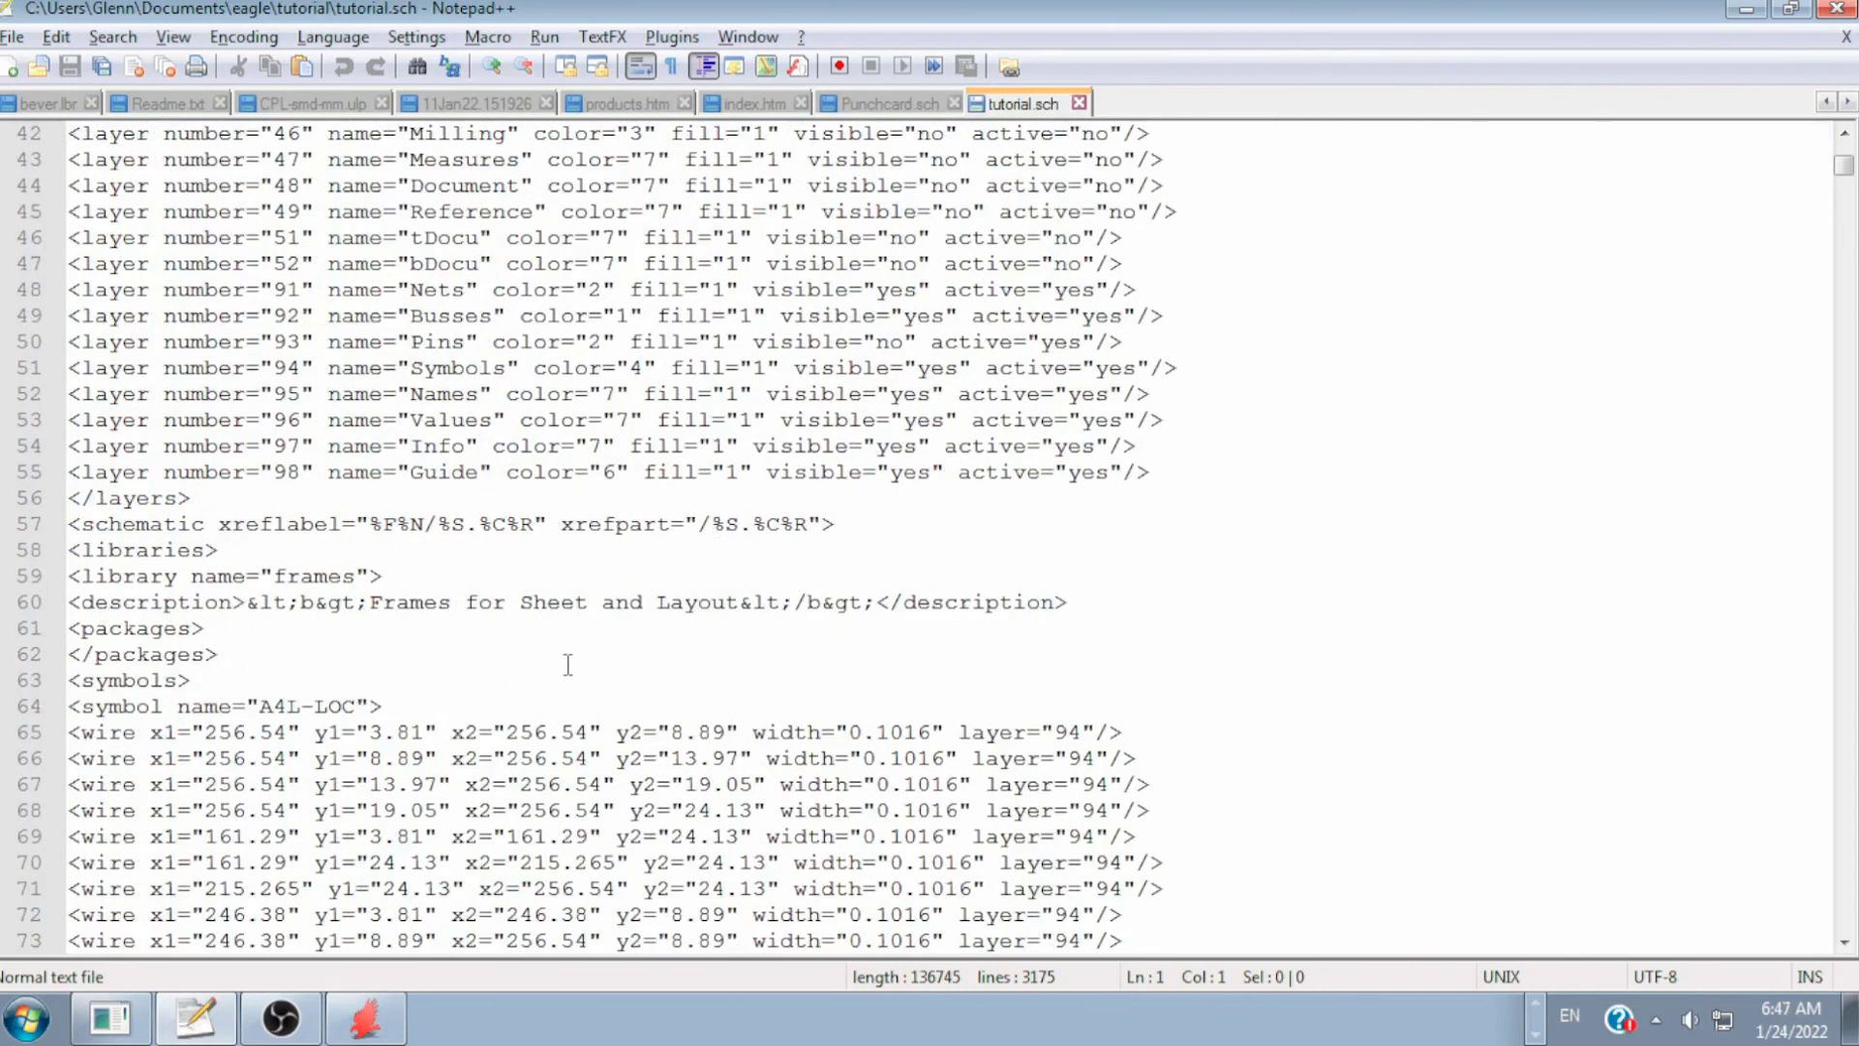
scroll(599, 649, down, 4)
scroll(599, 649, down, 1)
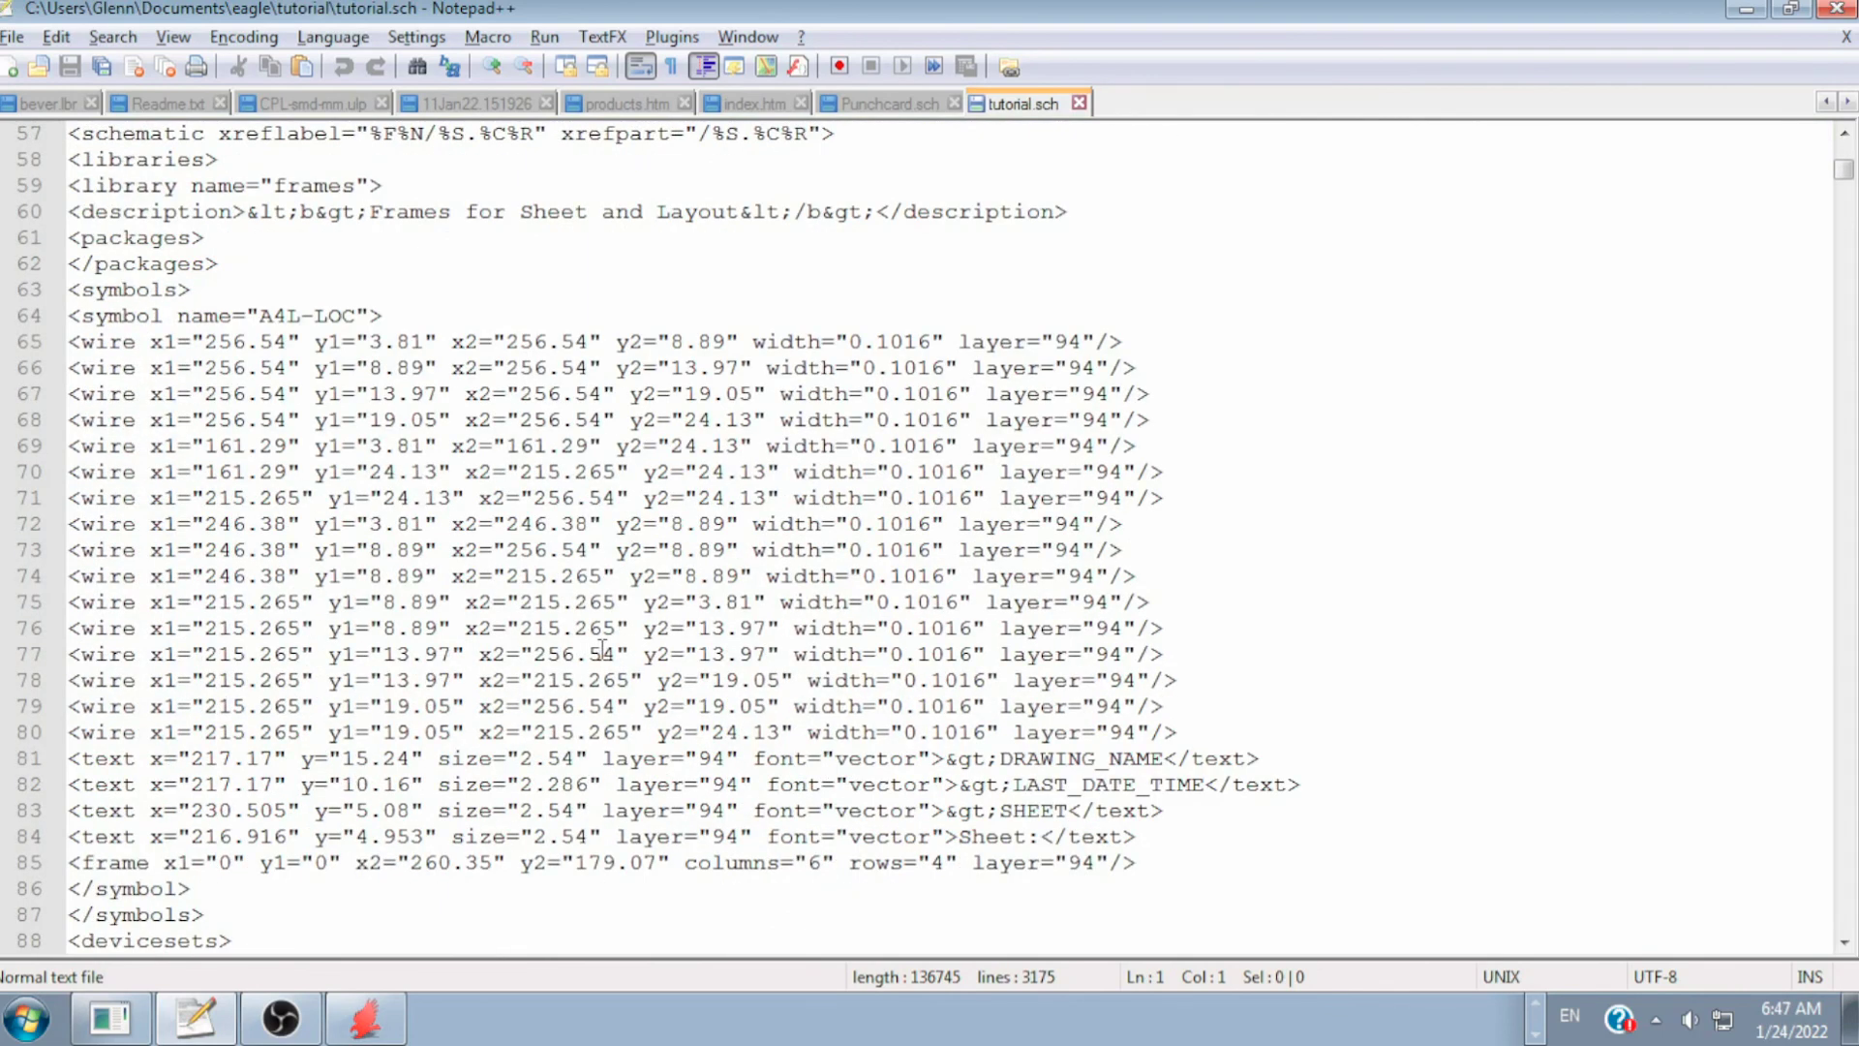
scroll(602, 649, down, 3)
scroll(603, 649, up, 17)
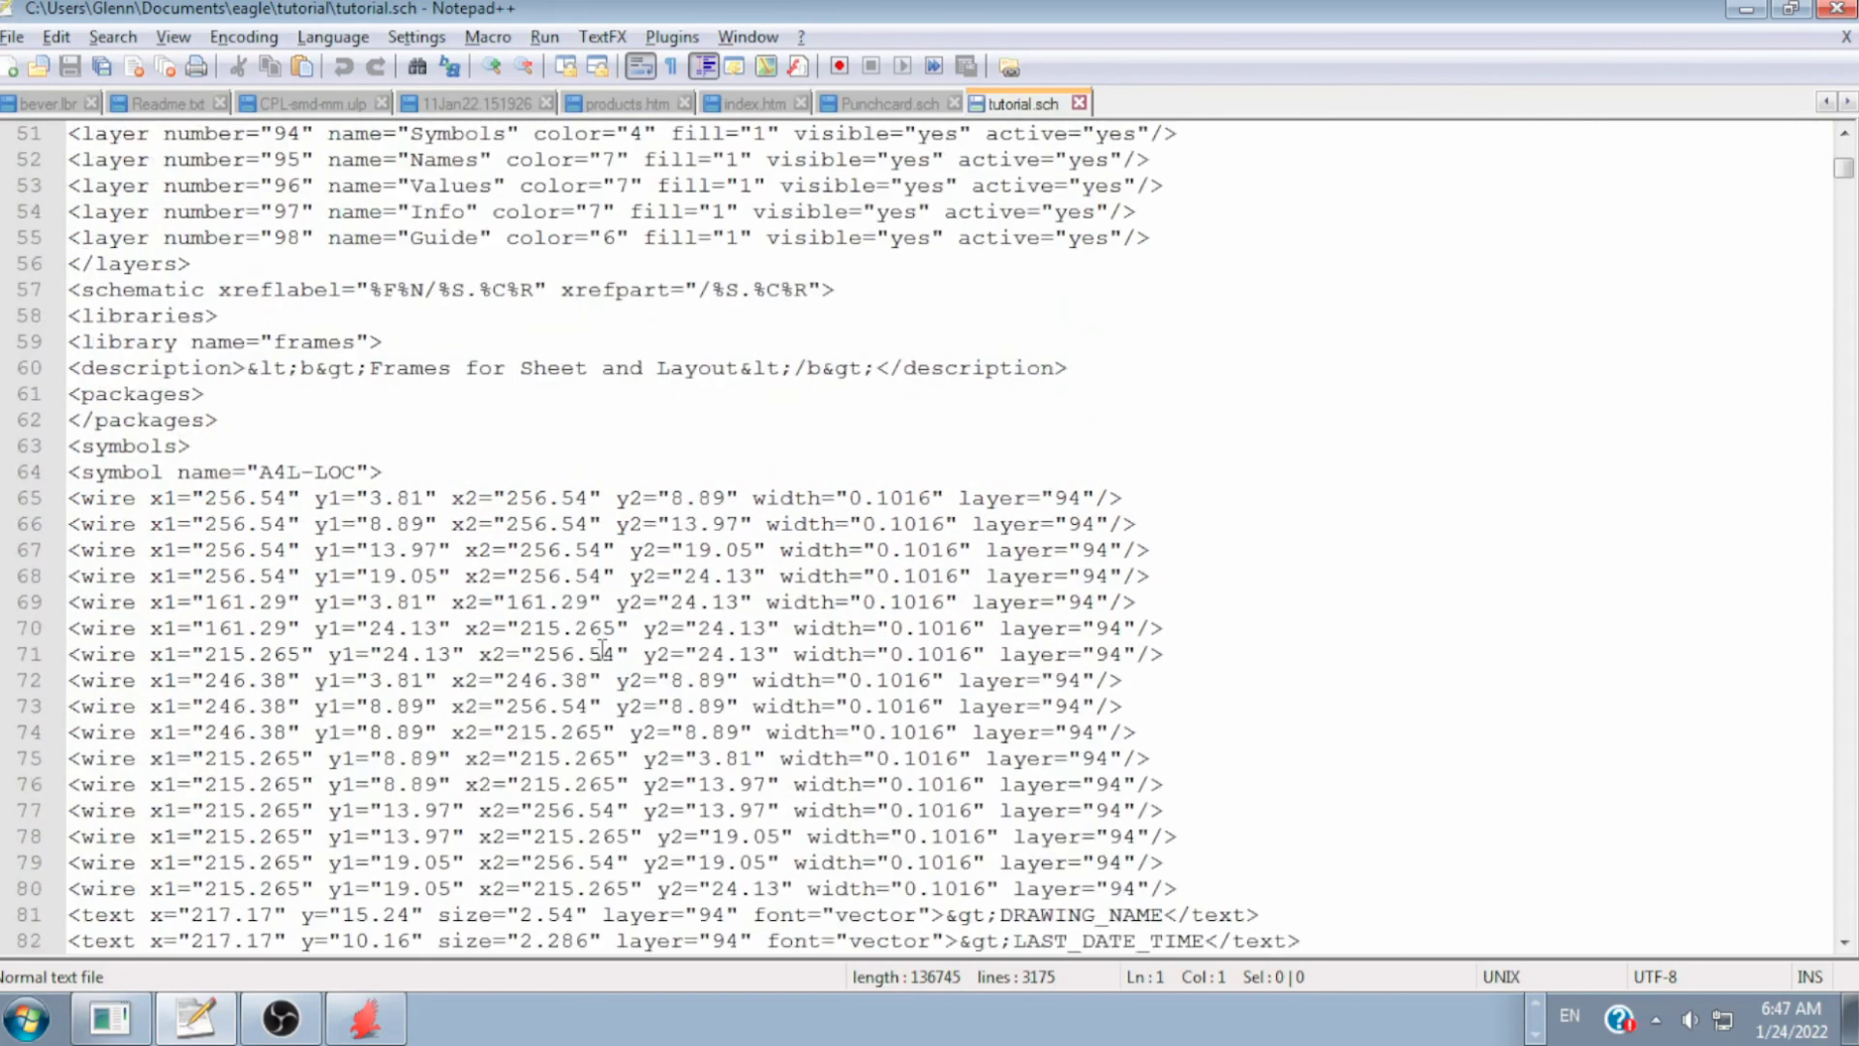